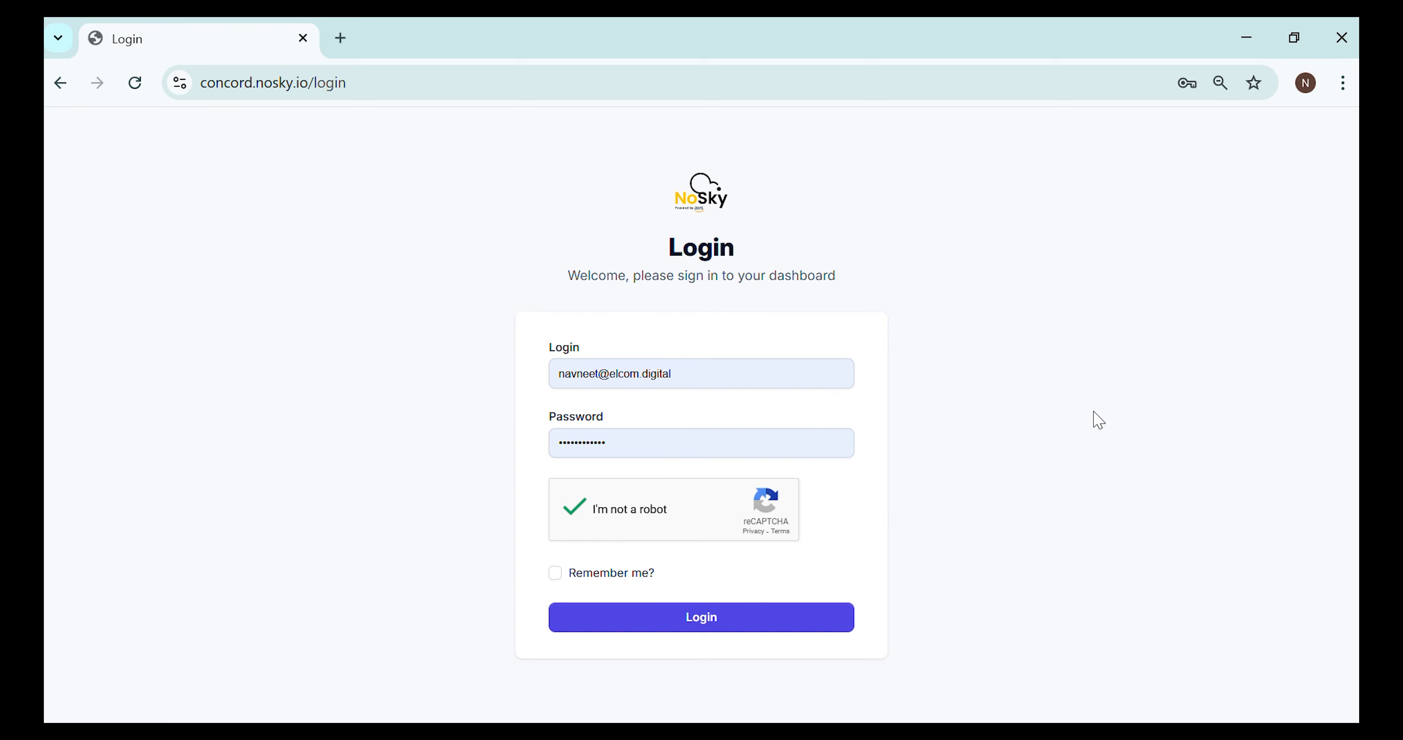
# Submit the login credentials to reach the Deals page on the Renewal Pipeline view
pyautogui.press('Return')
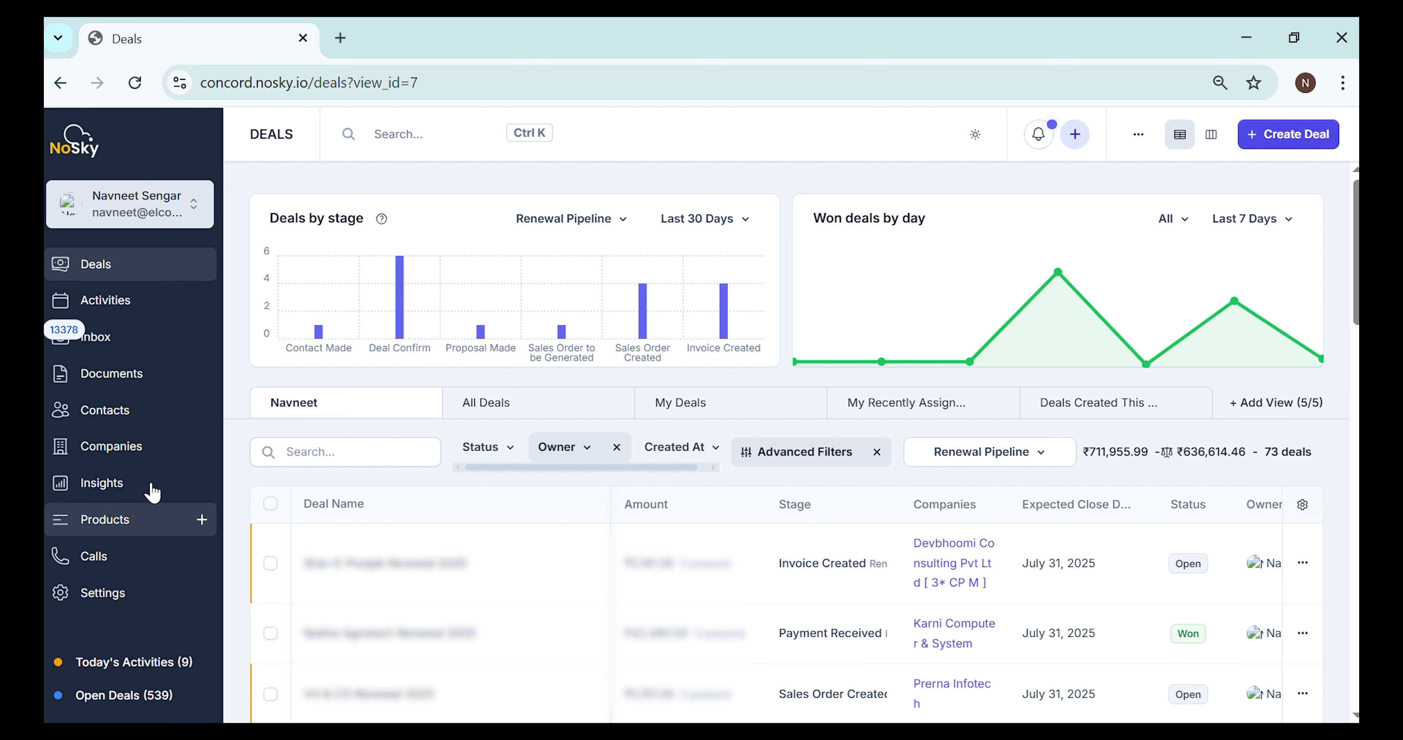
# Go to the Companies list showing all 12482 companies
pyautogui.click(150, 447)
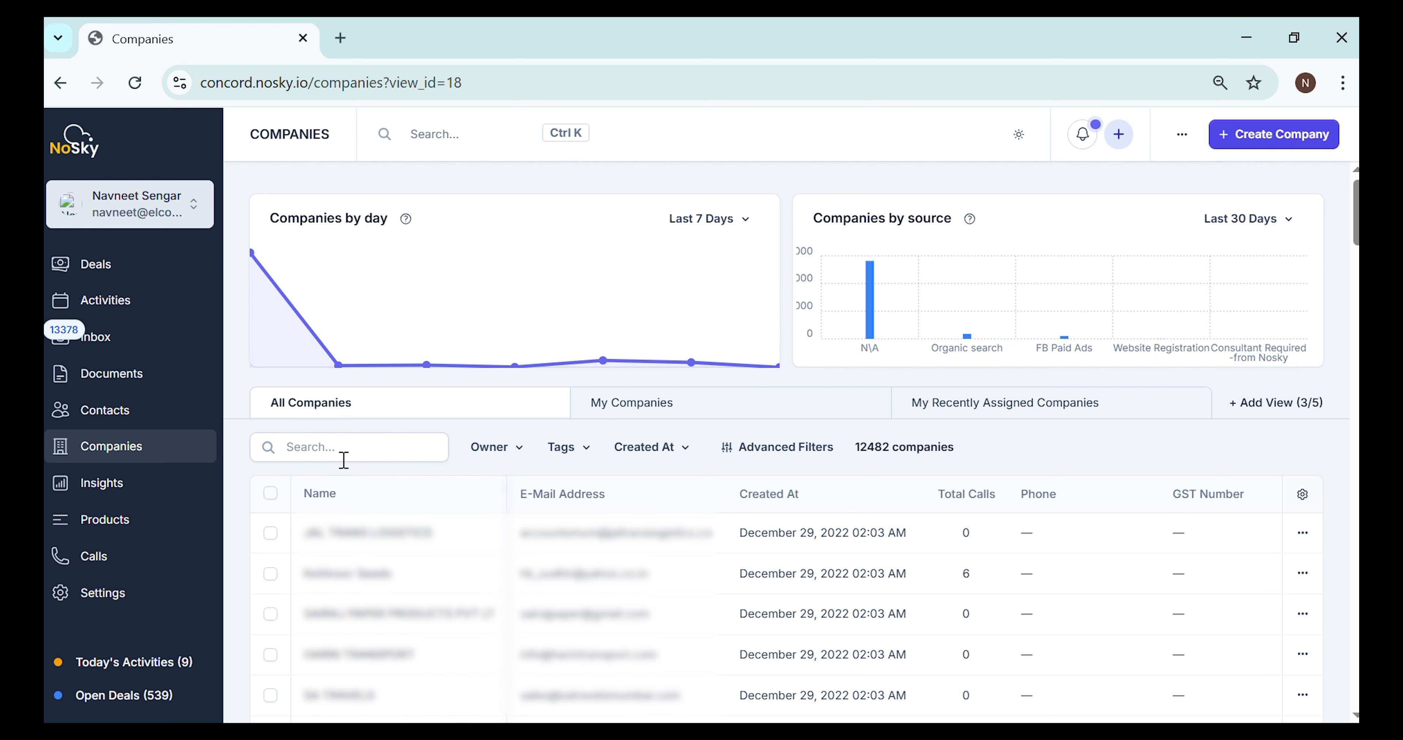
# Create the company 'Test Company 1234' with GST Number 'GST' and save it
pyautogui.click(1299, 155)
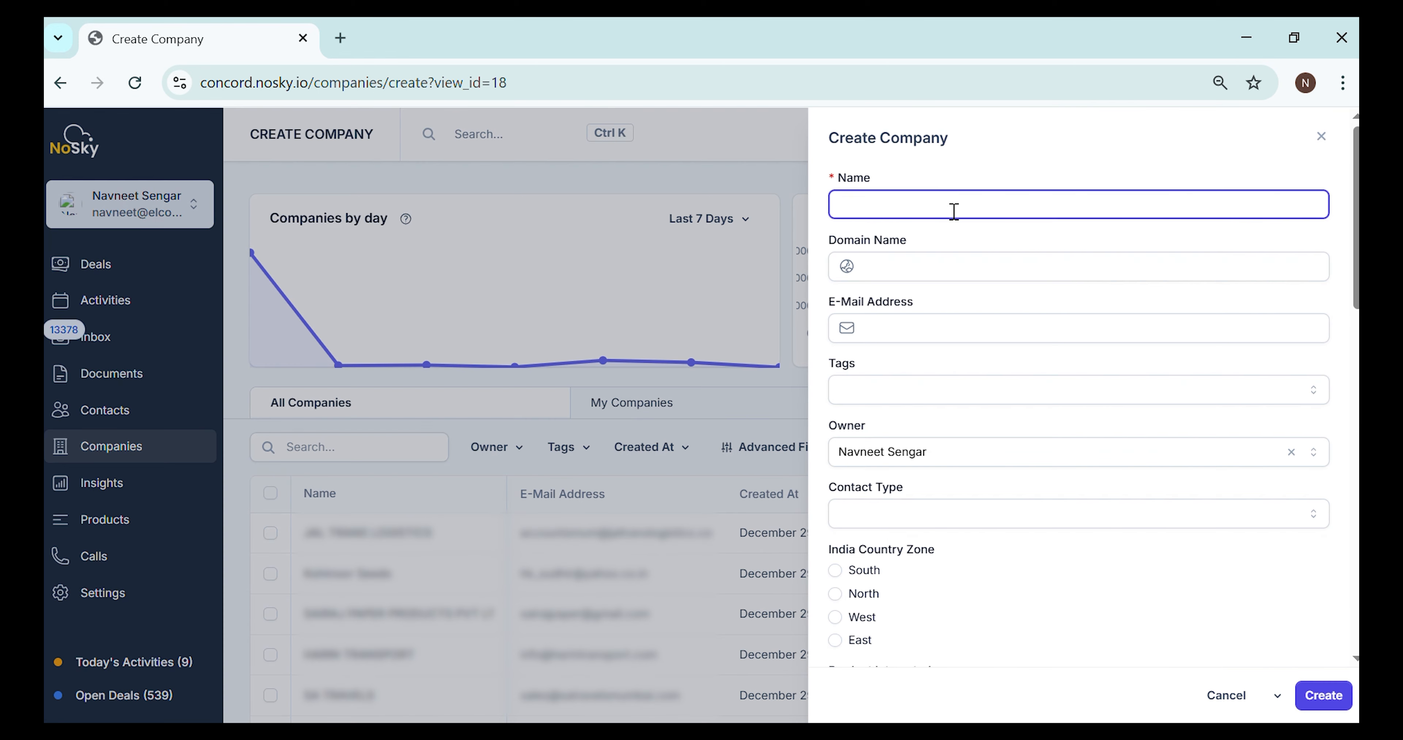
pyautogui.write('T')
pyautogui.click(1003, 248)
pyautogui.press('BackSpace')
pyautogui.press('BackSpace')
pyautogui.press('BackSpace')
pyautogui.press('BackSpace')
pyautogui.write('Company 1234')
pyautogui.scroll(-6, 1067, 376)
pyautogui.click(951, 527)
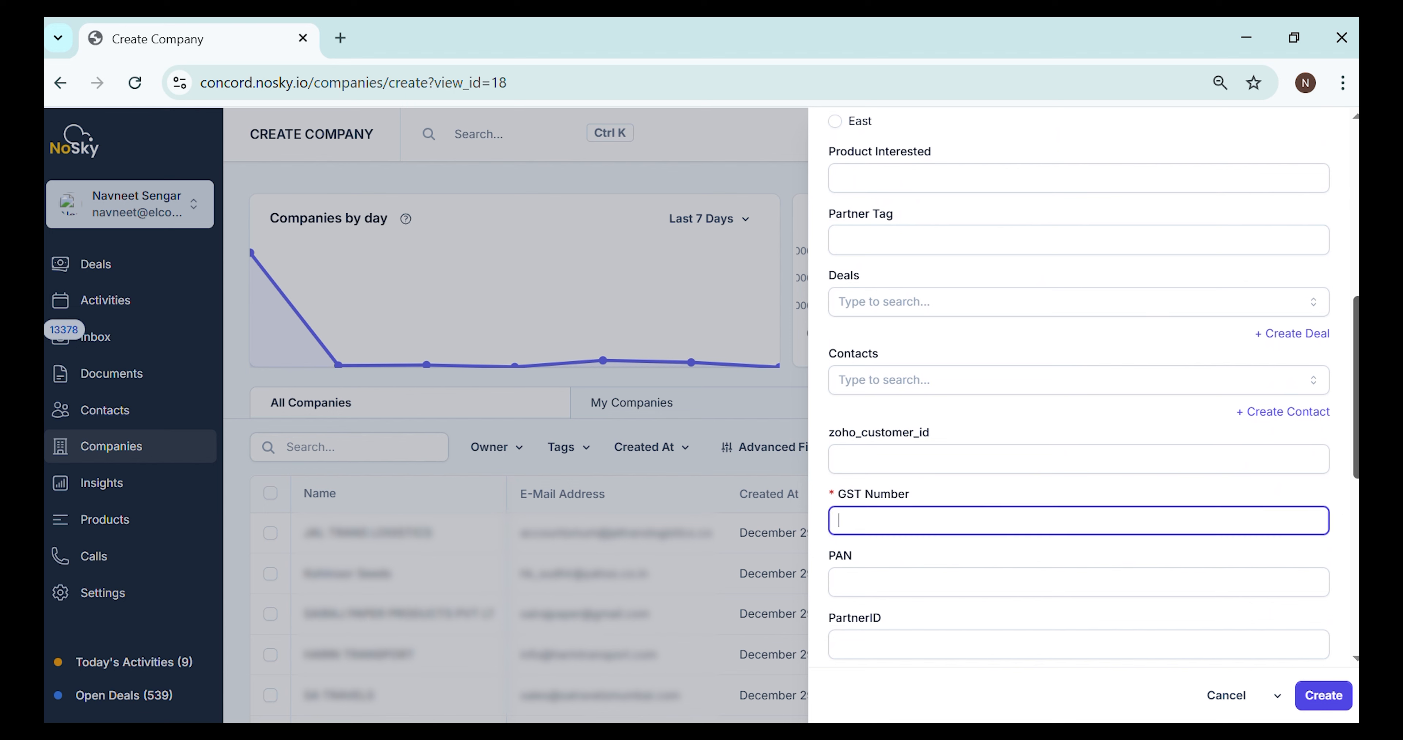
pyautogui.write('GST')
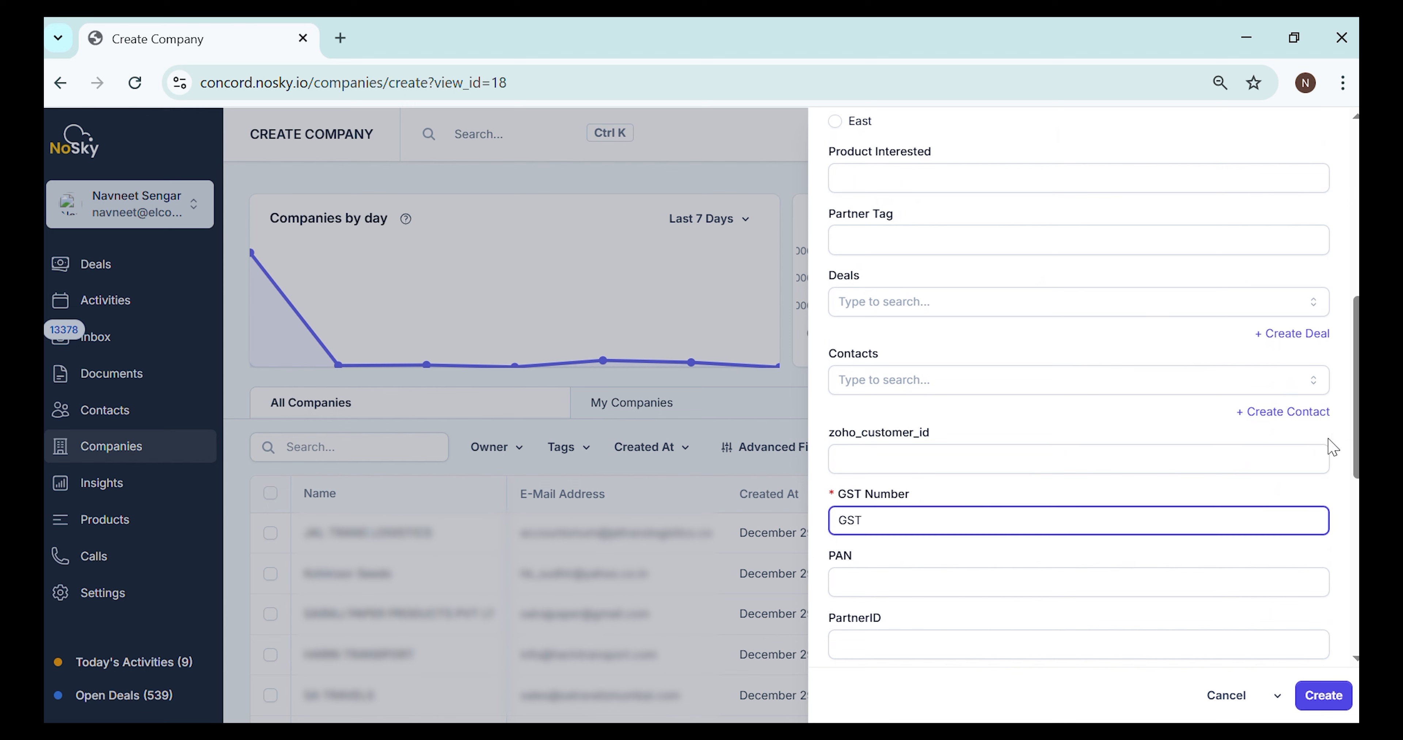
pyautogui.click(1322, 696)
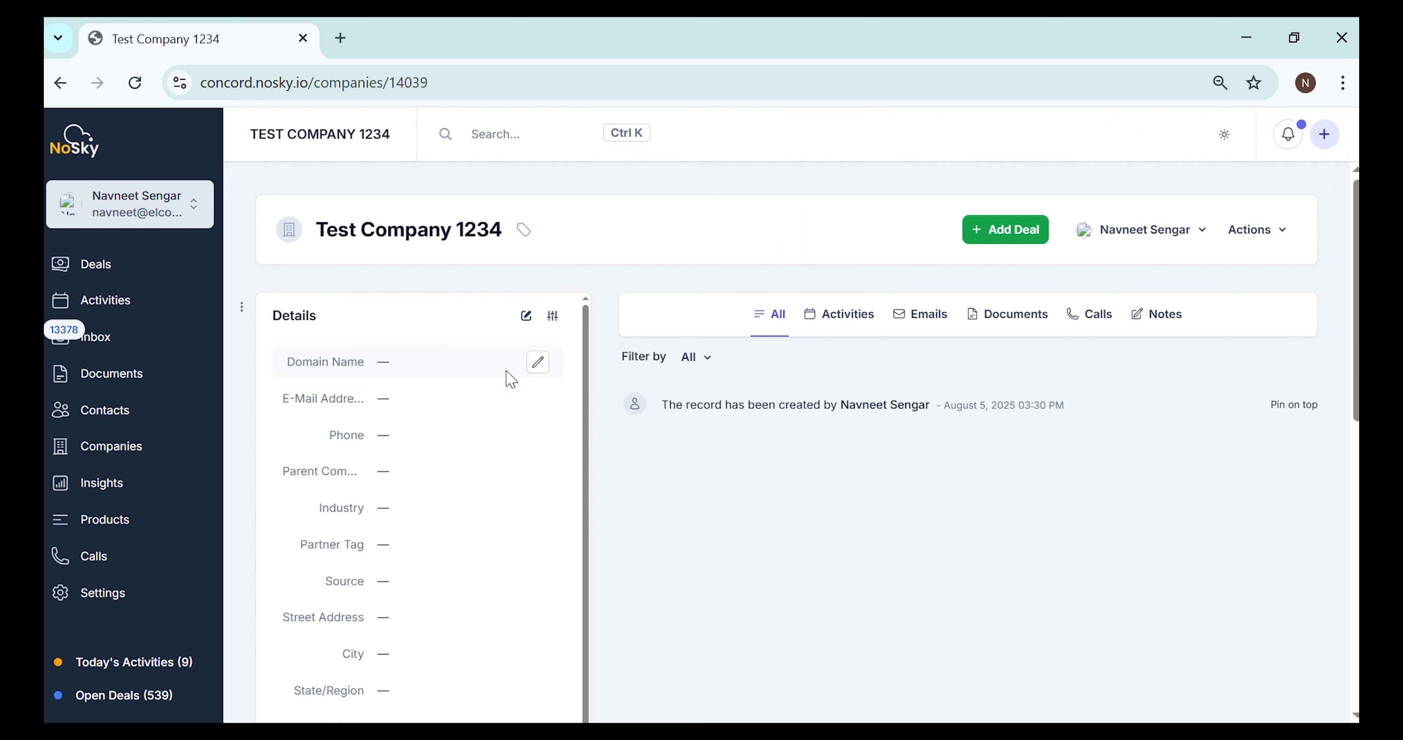
pyautogui.scroll(-1, 486, 490)
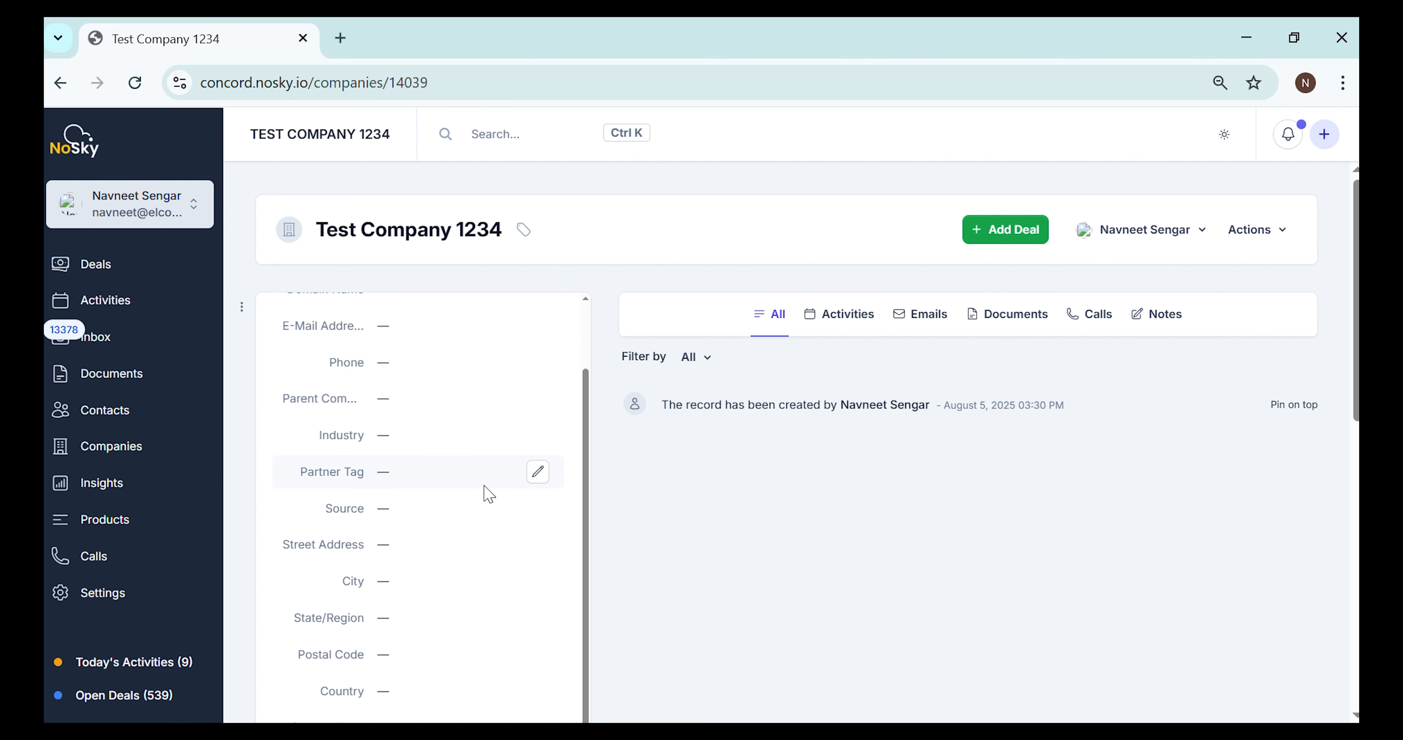
pyautogui.scroll(1, 506, 446)
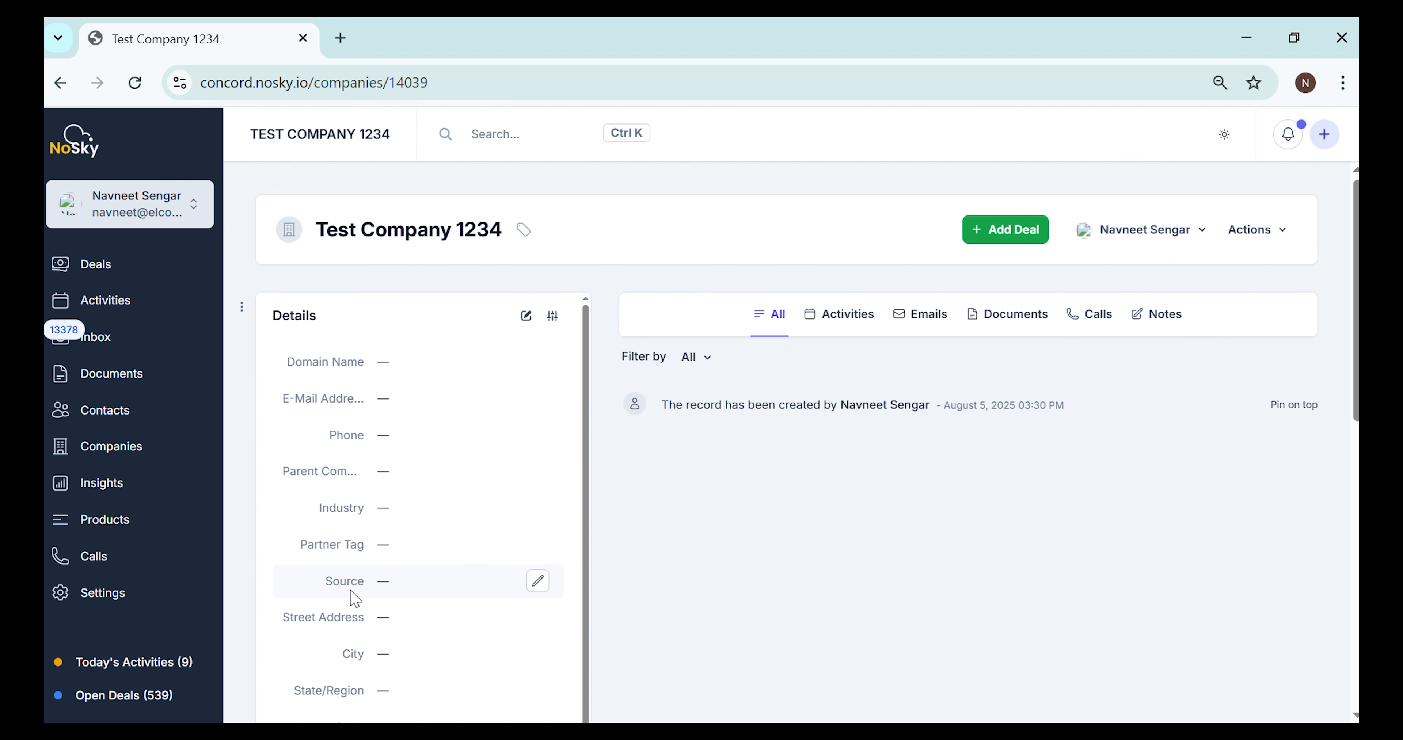
pyautogui.scroll(-1, 381, 550)
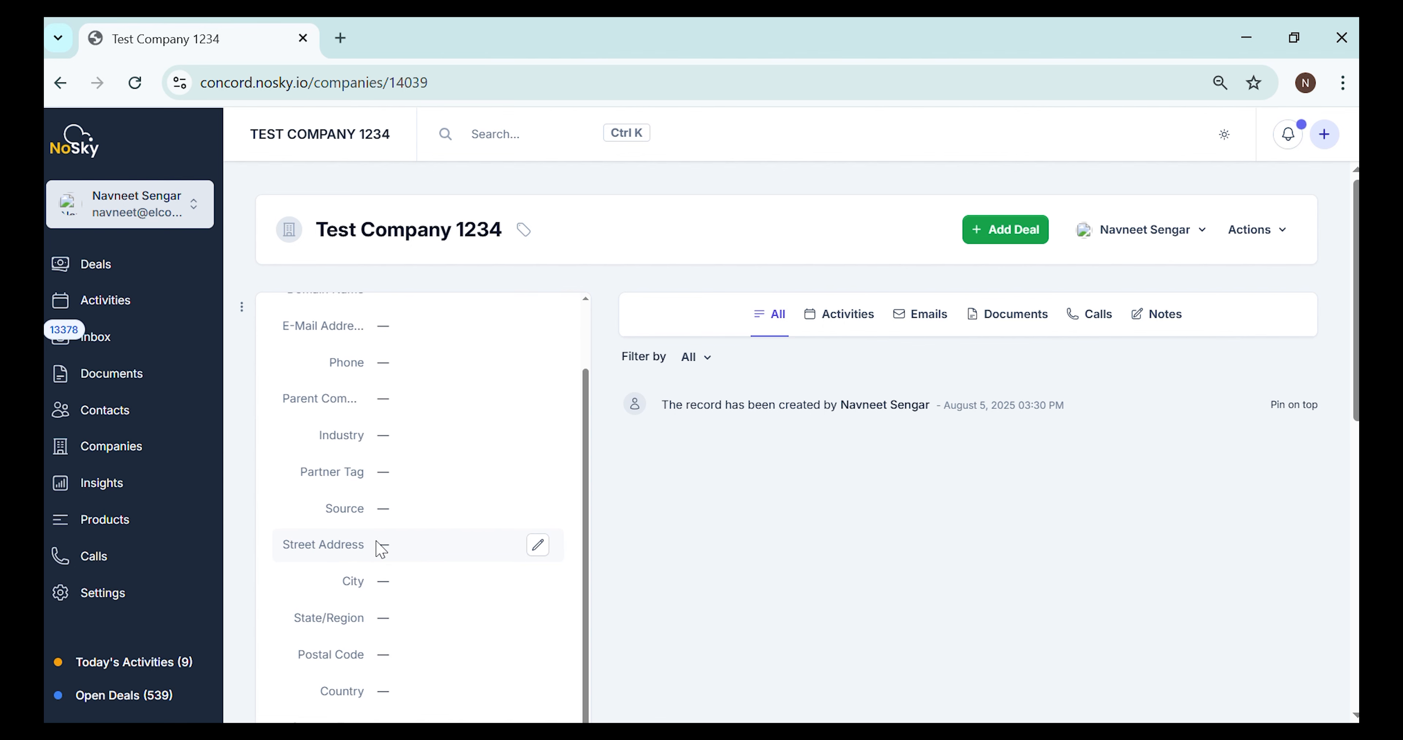
pyautogui.scroll(-2, 403, 585)
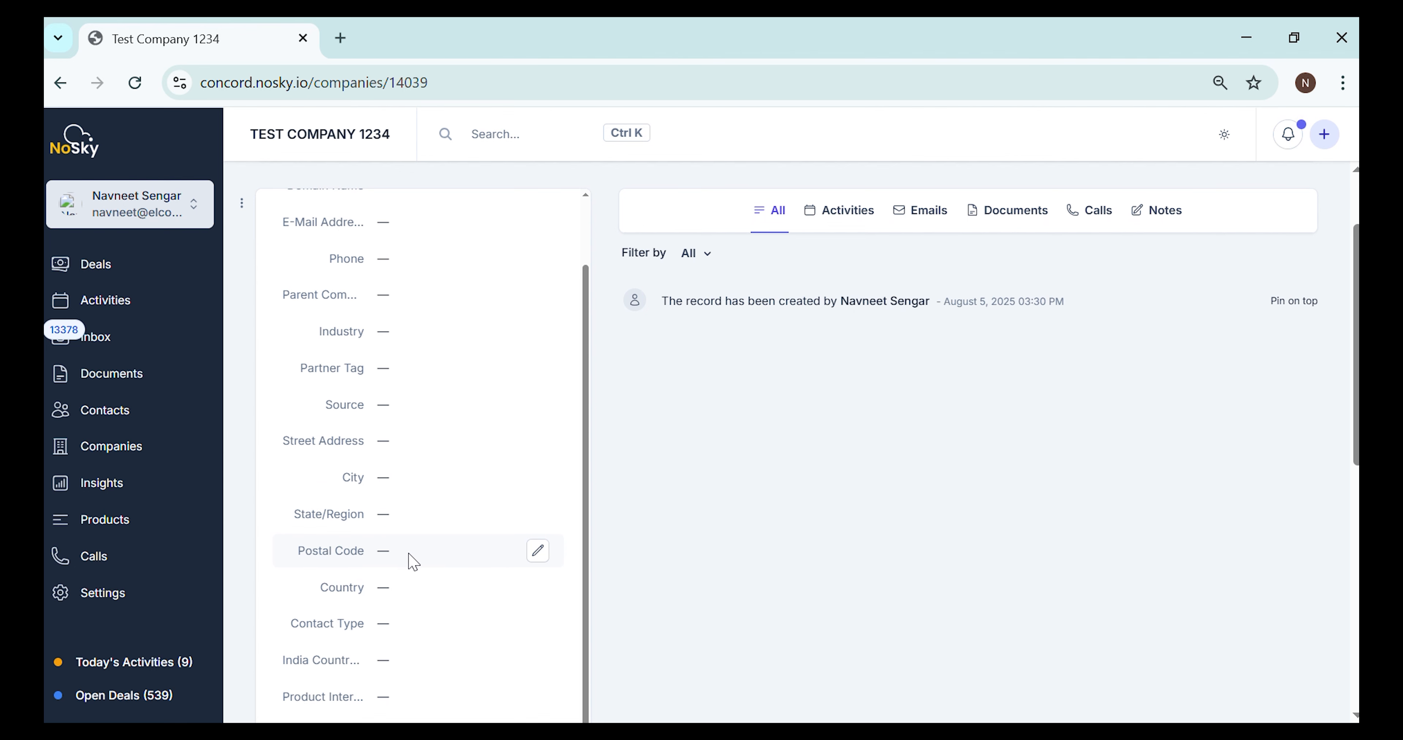
pyautogui.scroll(2, 849, 490)
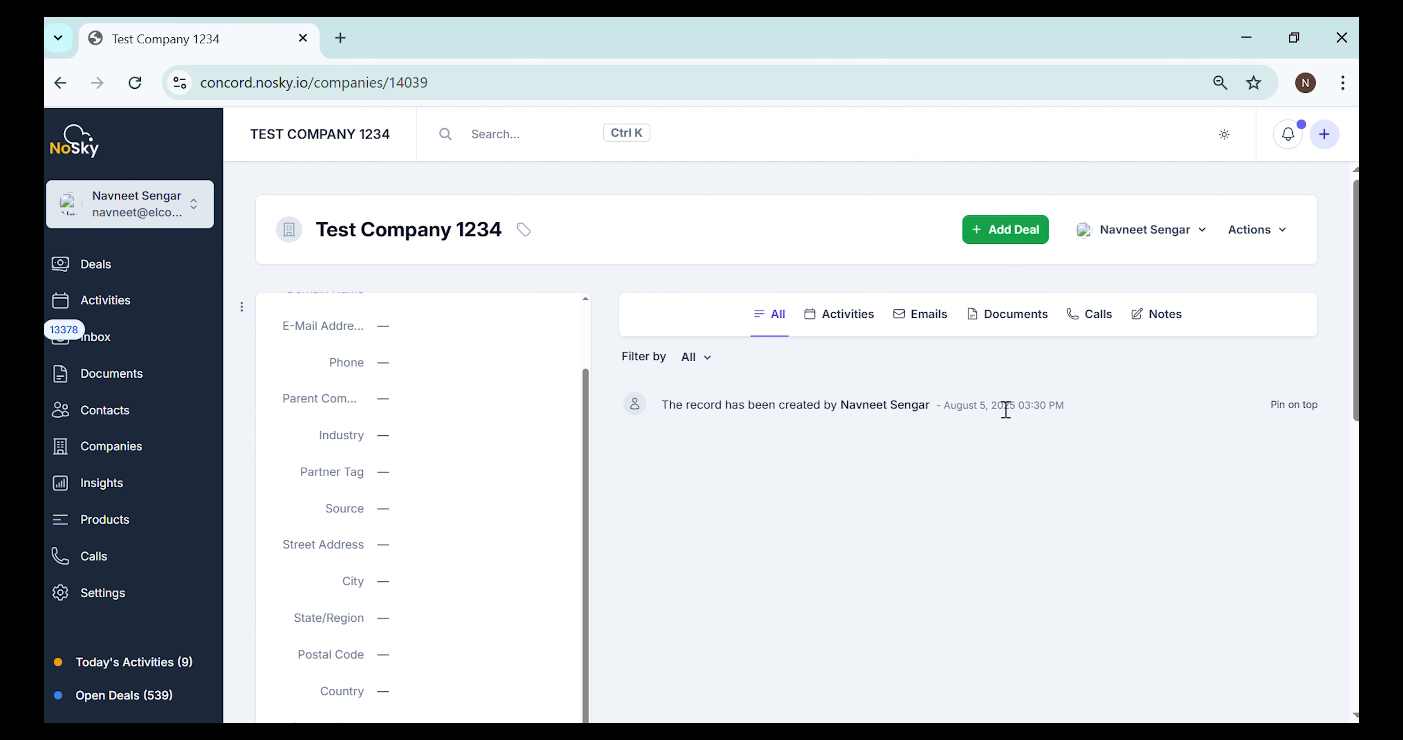
pyautogui.scroll(-10, 811, 441)
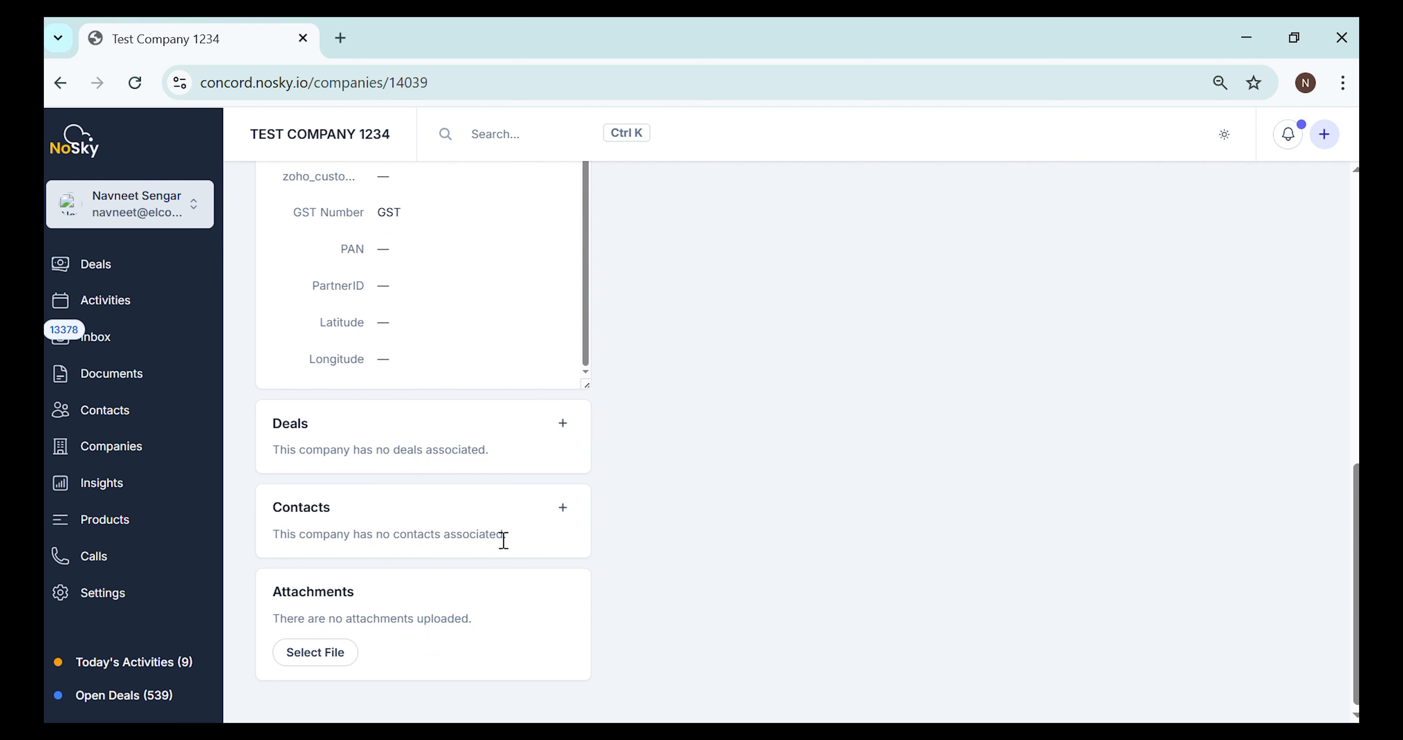
# Enter the new contact's first name, last name, e-mail address and mobile number
pyautogui.click(562, 508)
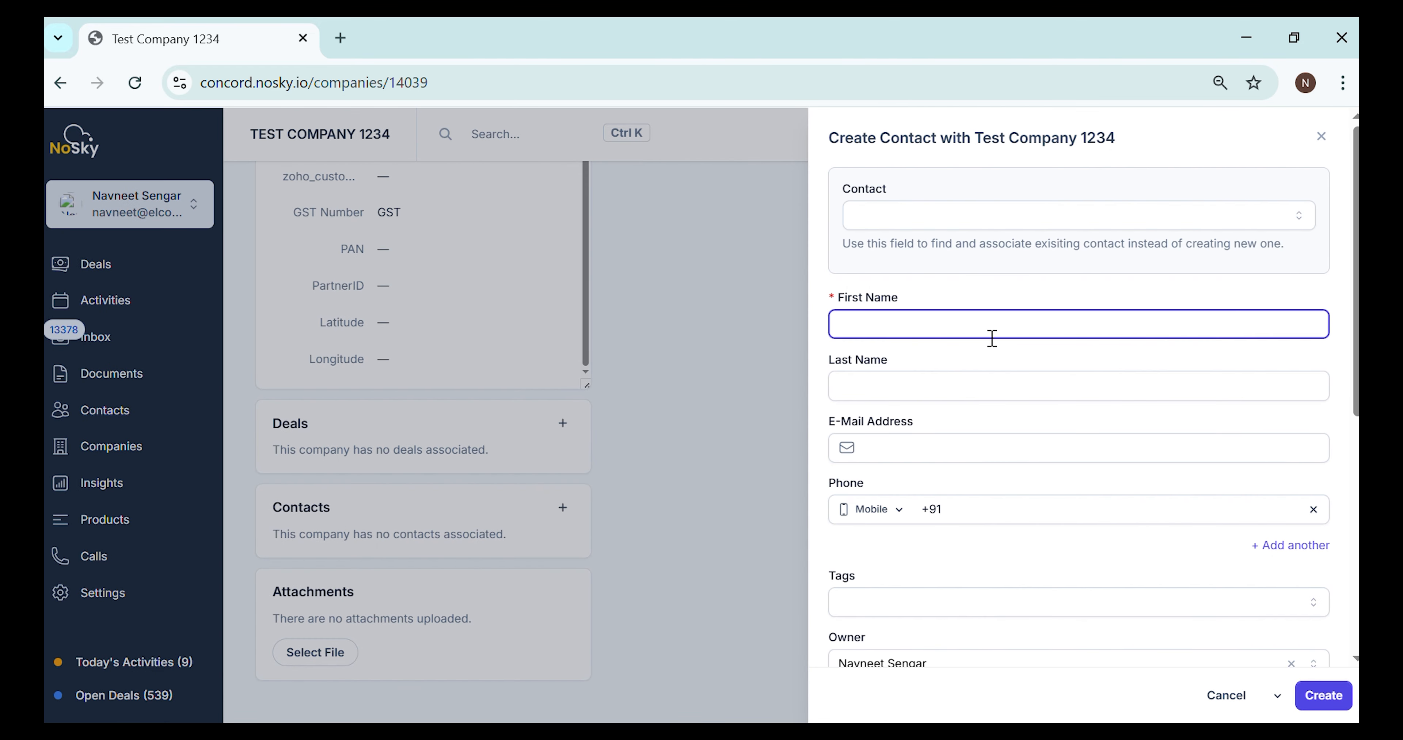
pyautogui.click(1058, 393)
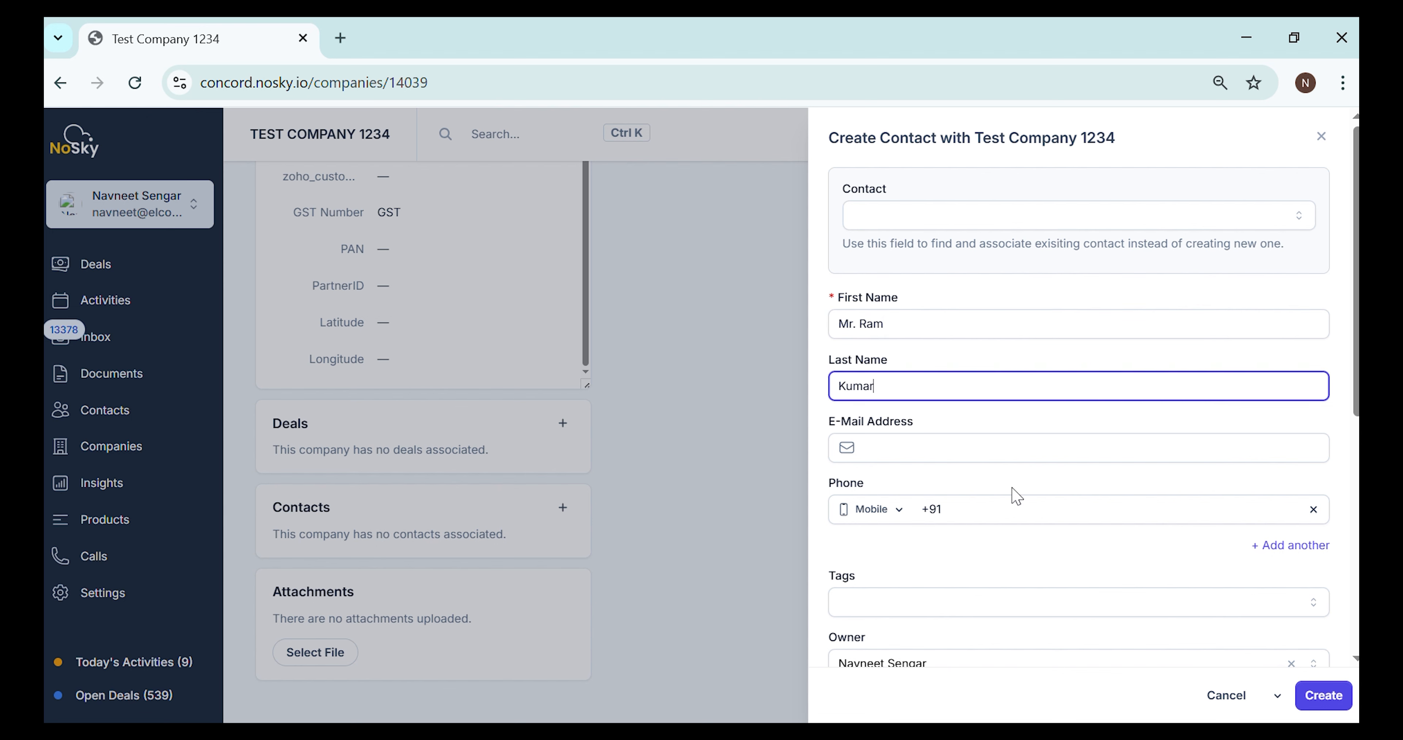
pyautogui.click(912, 462)
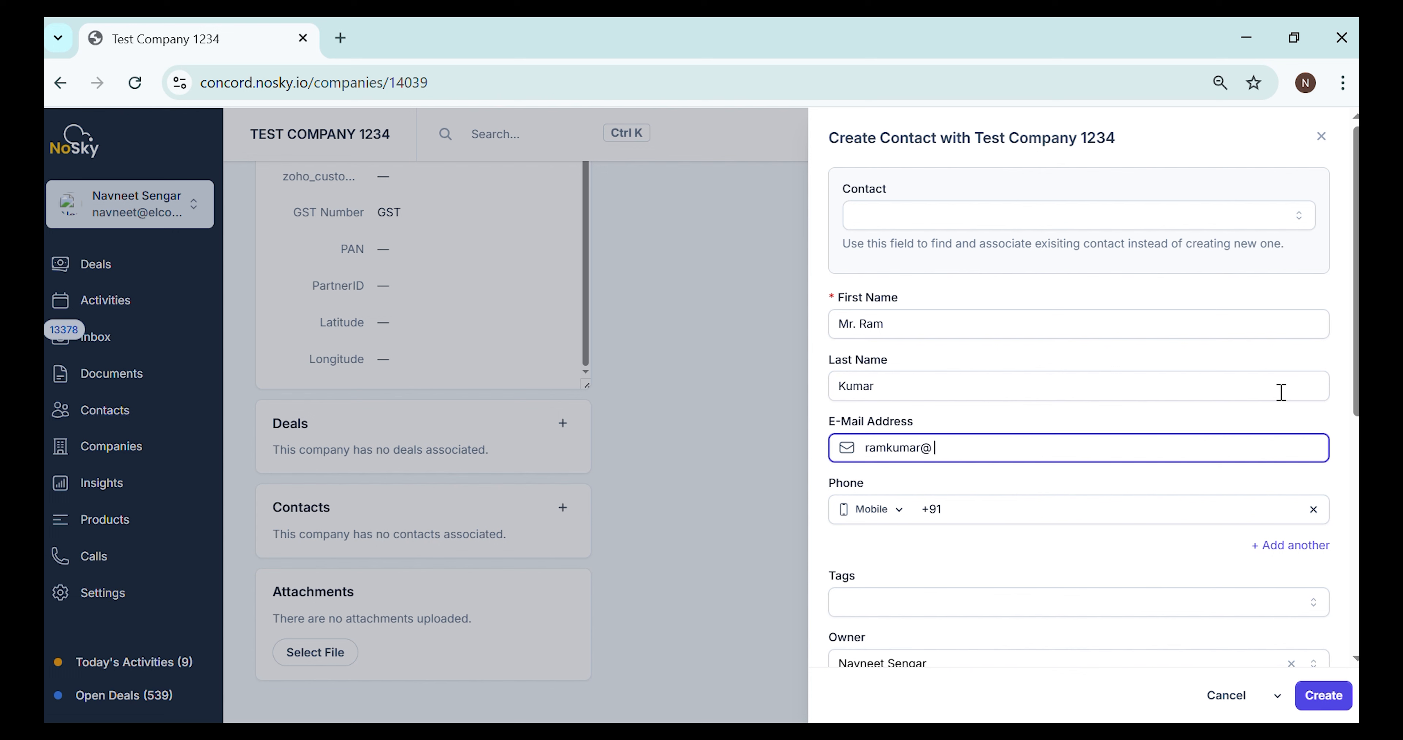
pyautogui.click(1028, 517)
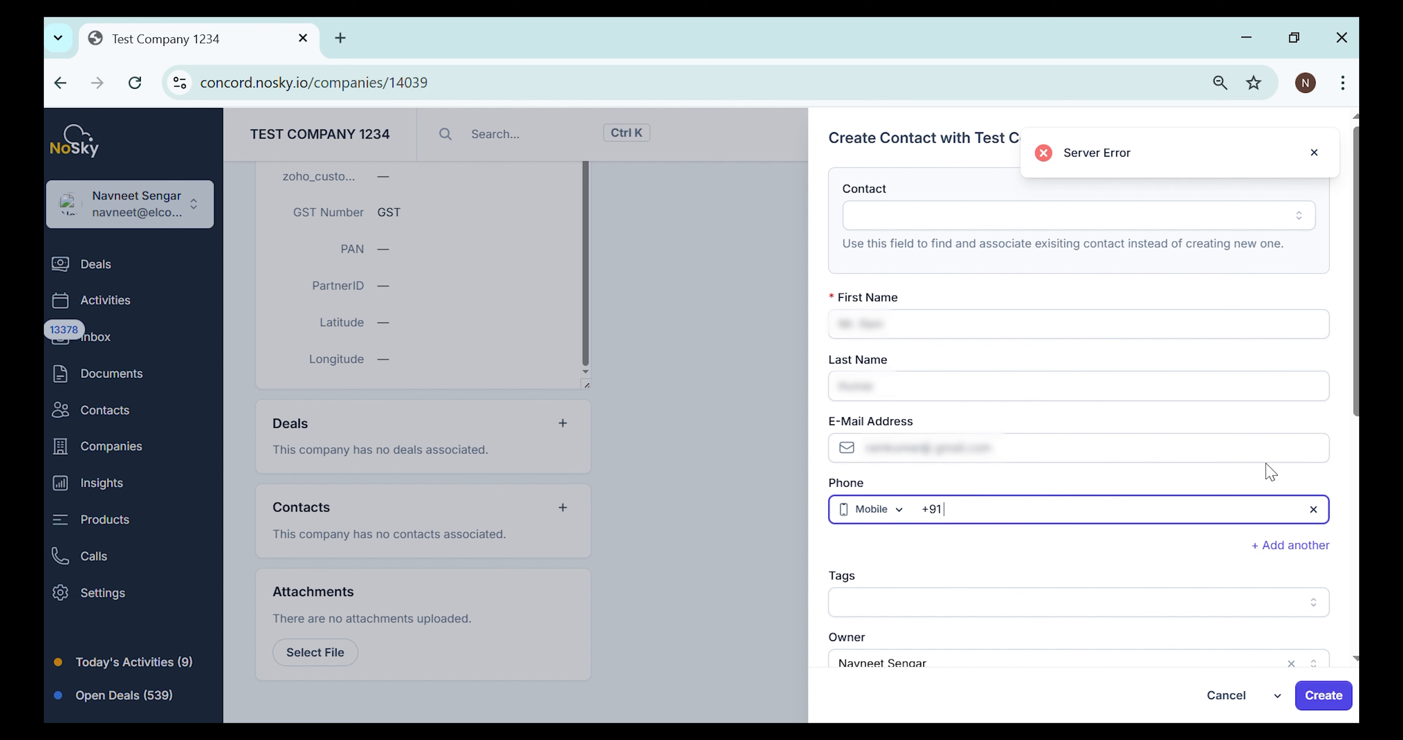
pyautogui.write('9876543210')
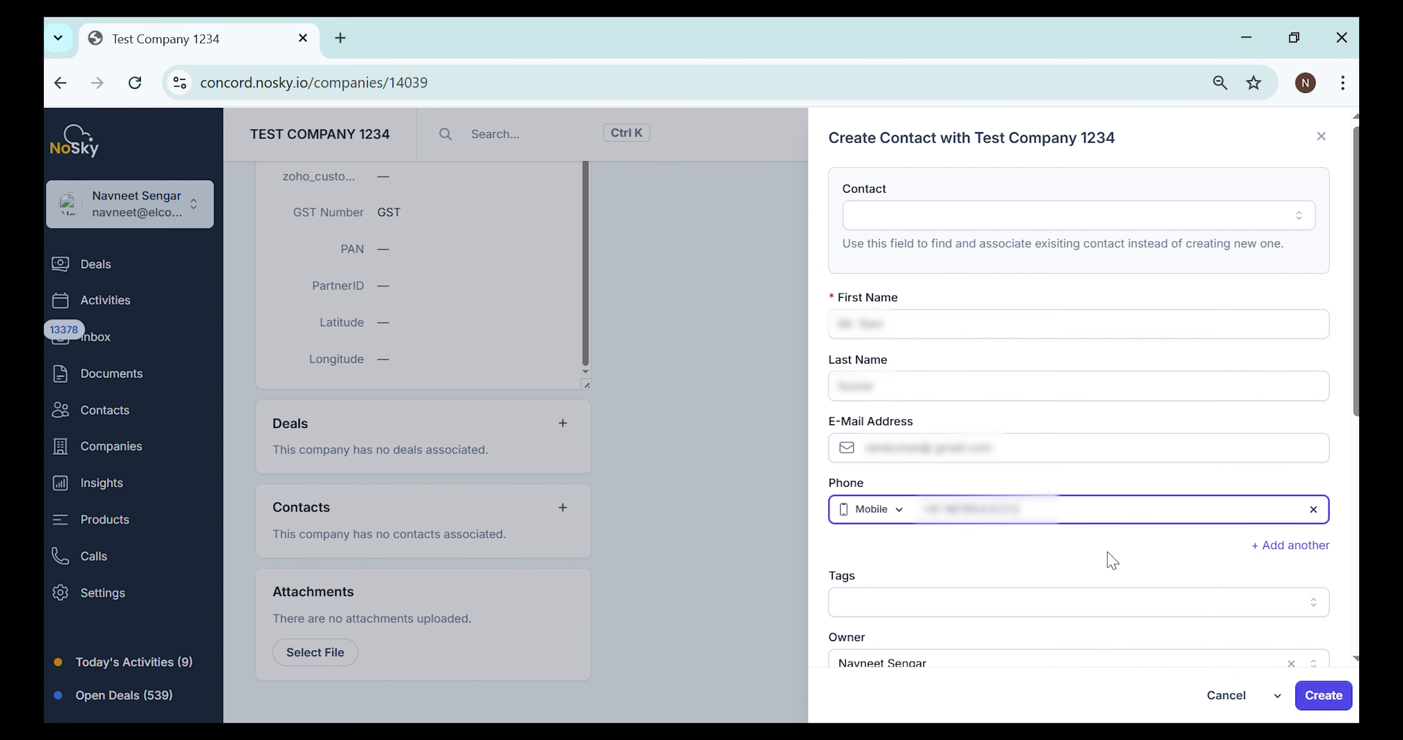
# Save the contact so it is linked to Test Company 1234
pyautogui.scroll(-1, 1130, 587)
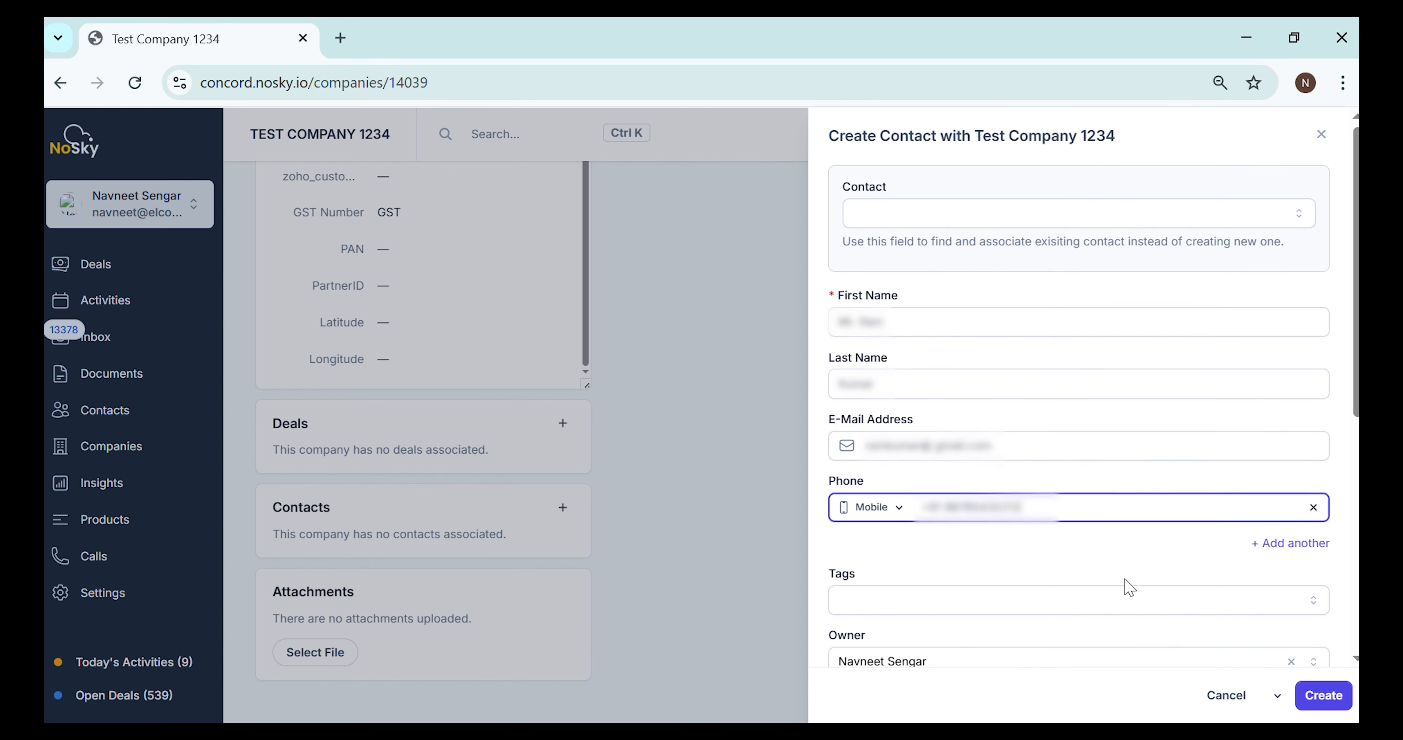
pyautogui.scroll(-2, 1130, 588)
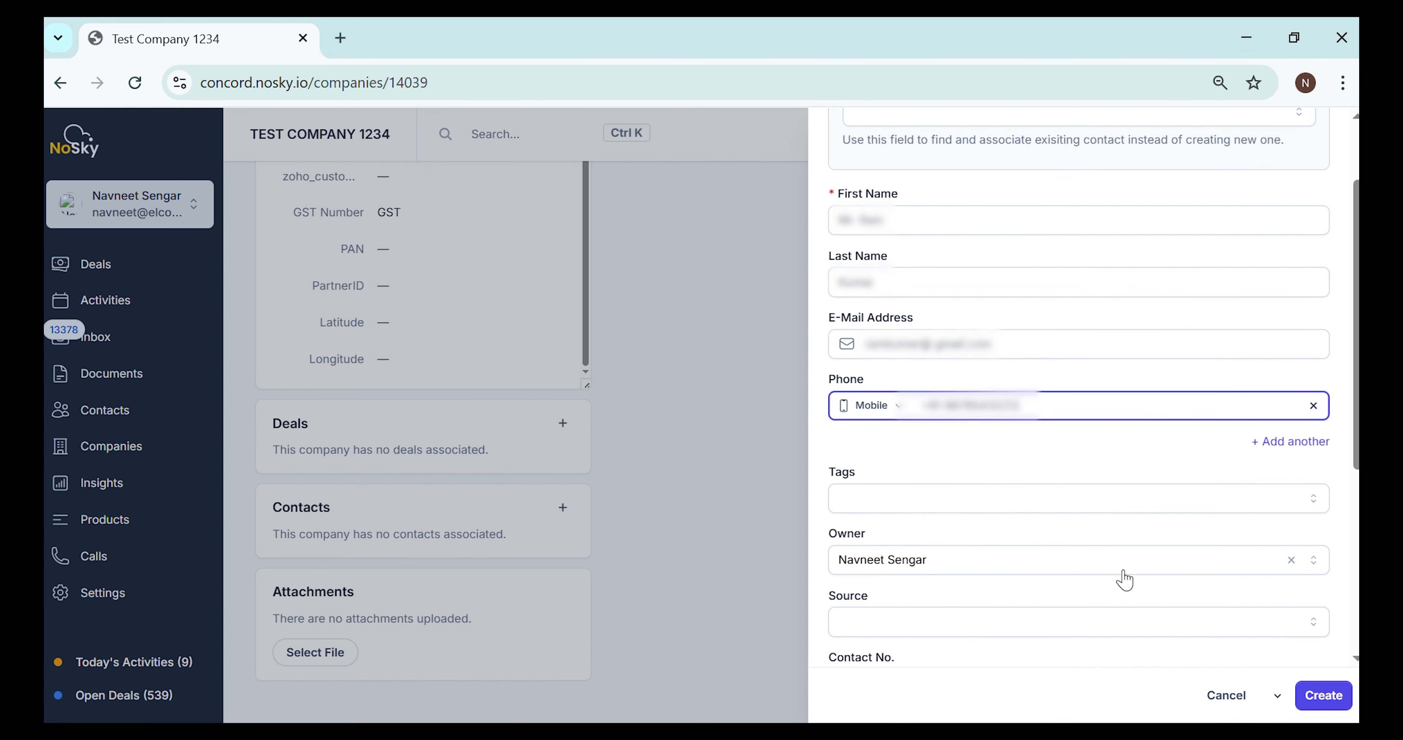
pyautogui.scroll(-2, 1101, 625)
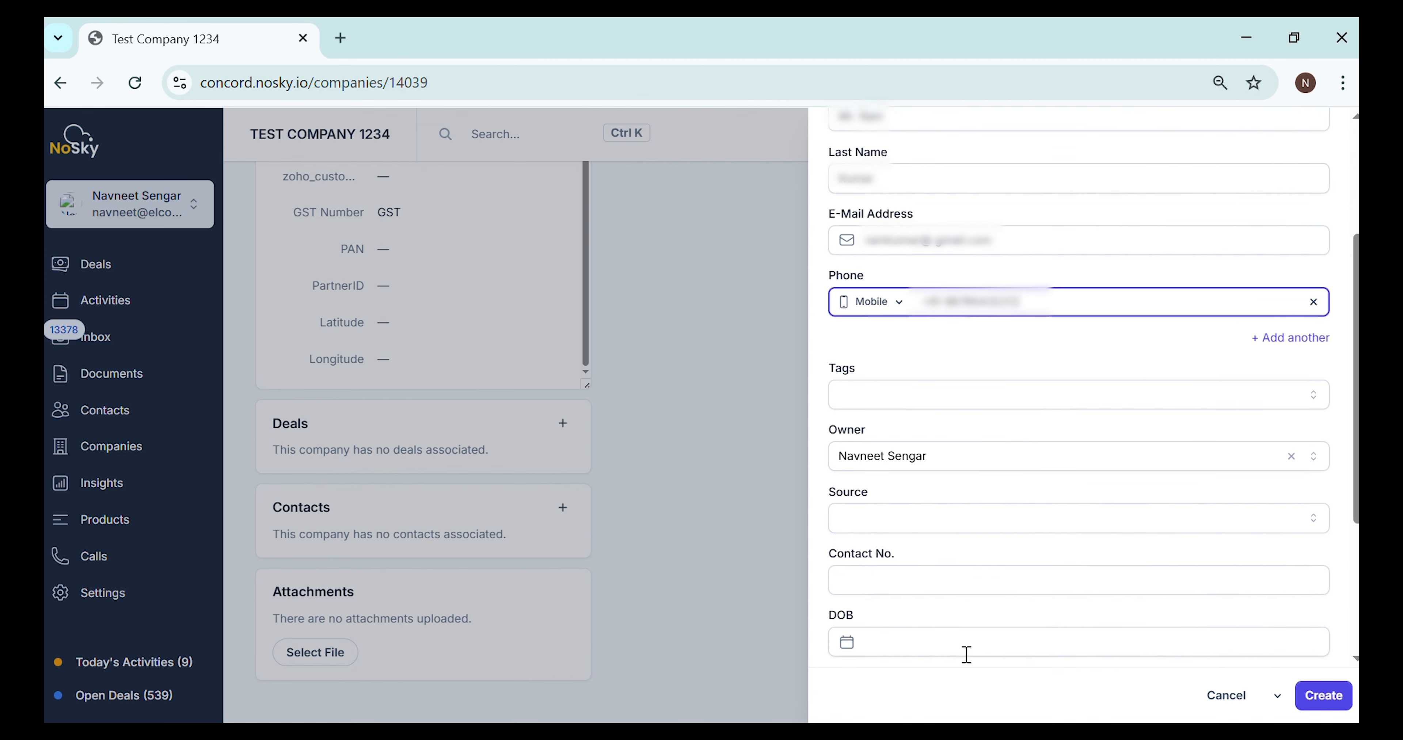
pyautogui.scroll(-2, 993, 606)
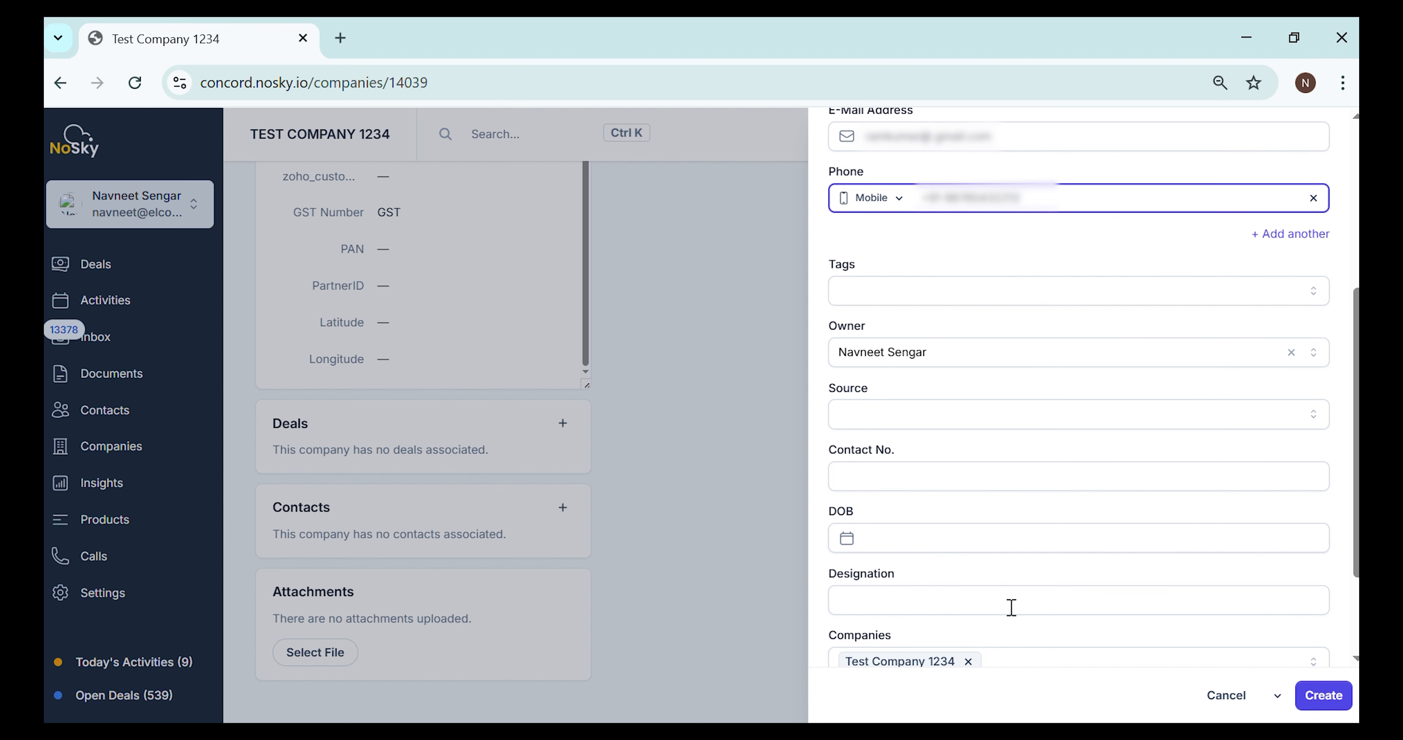
pyautogui.scroll(-2, 1012, 608)
pyautogui.click(1323, 695)
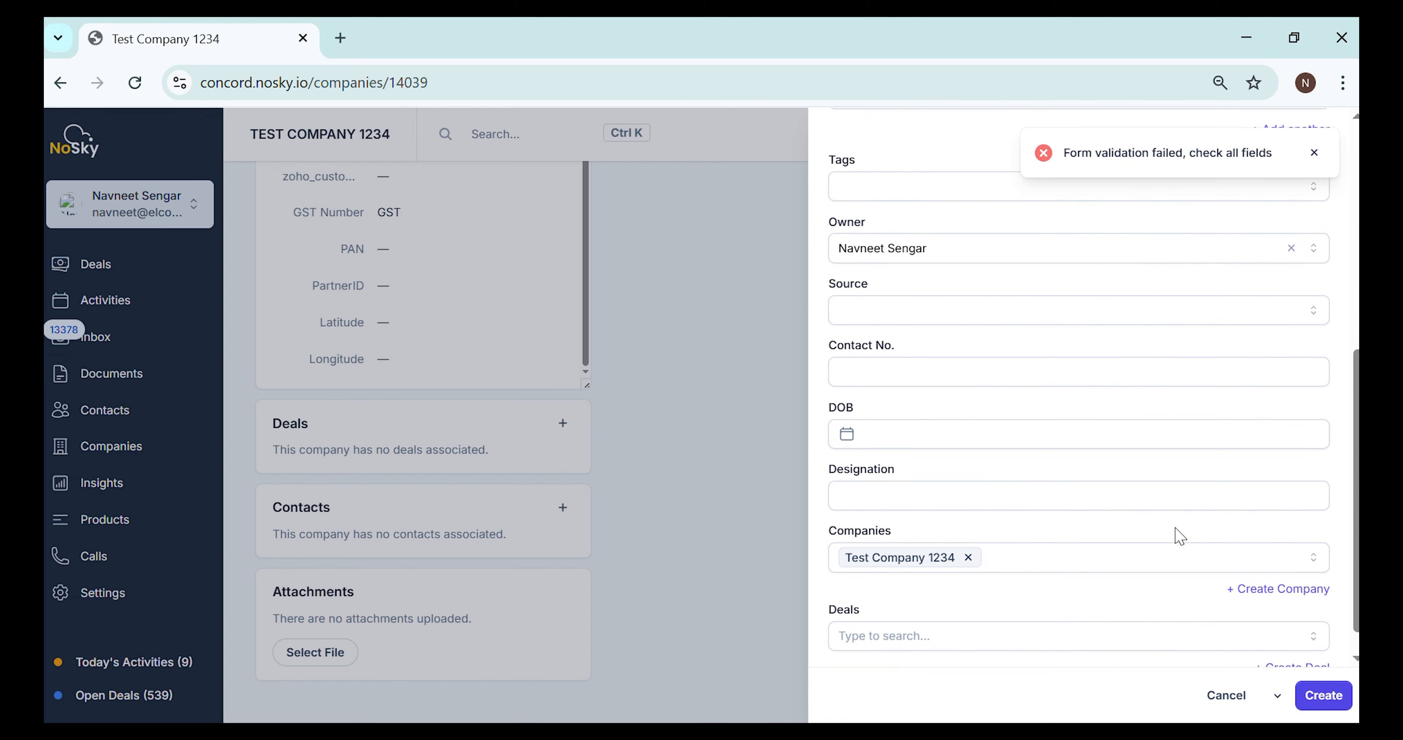
pyautogui.scroll(5, 1196, 448)
pyautogui.click(1323, 695)
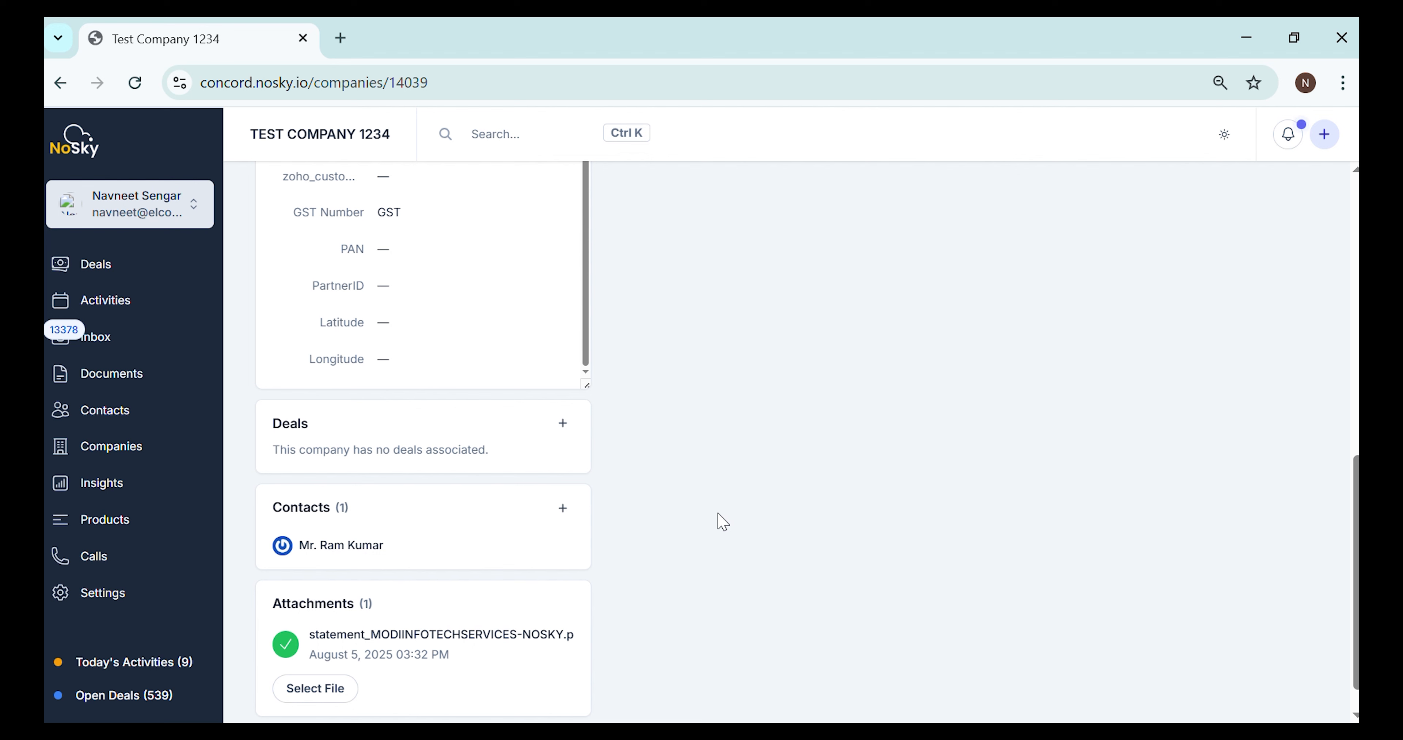
pyautogui.moveTo(401, 622)
pyautogui.scroll(3, 724, 578)
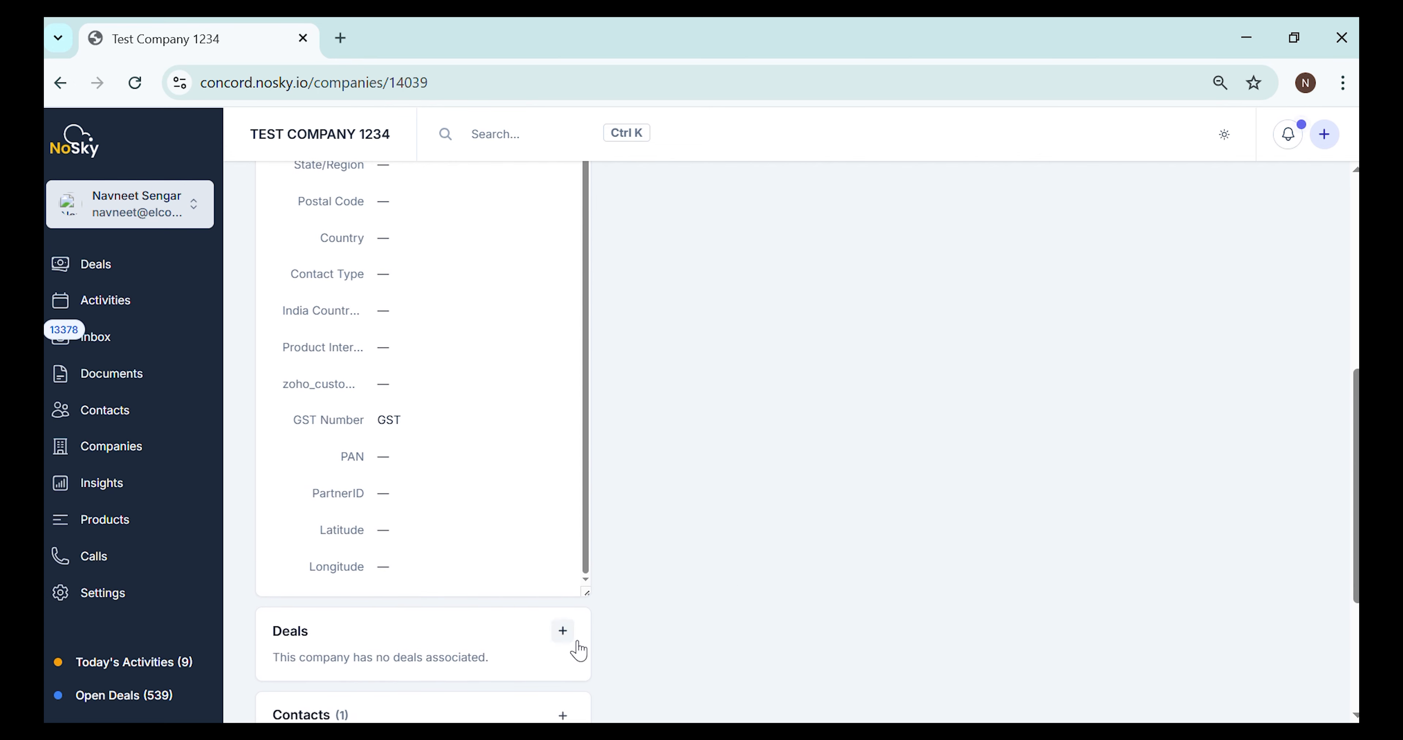
# Add the deal 'NoSky Backup Pro 1 TB AWS' in the Sales Pipeline to this company
pyautogui.click(563, 631)
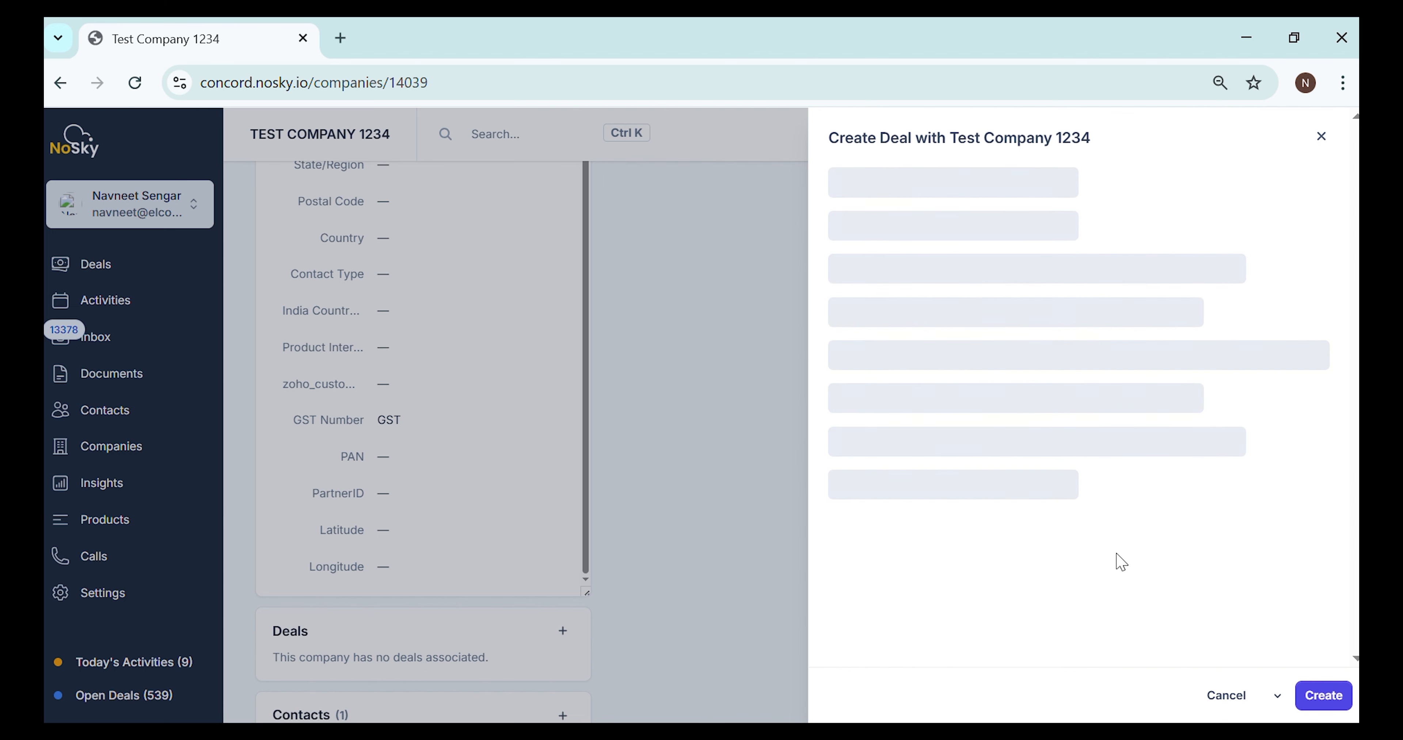
pyautogui.click(992, 330)
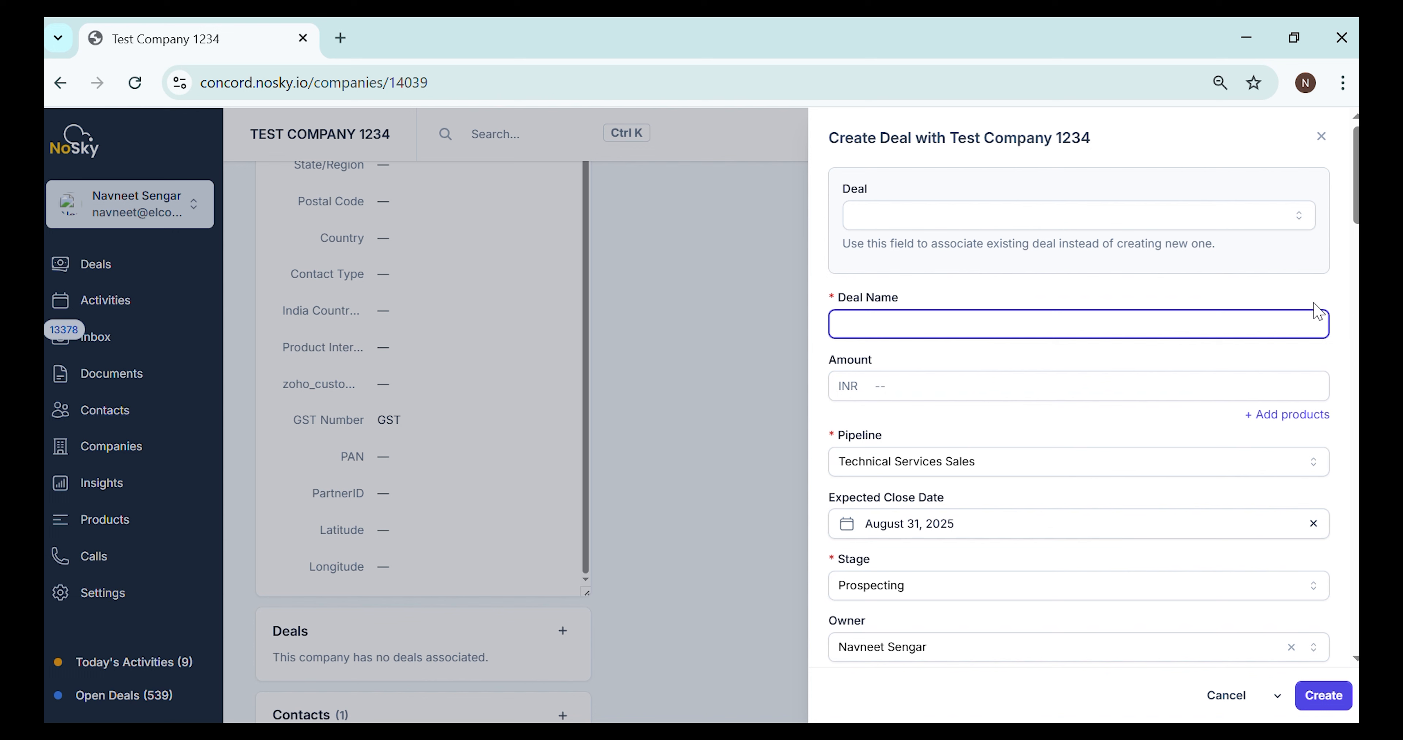
pyautogui.write('NoSky Backup Pro 1 TB AWS')
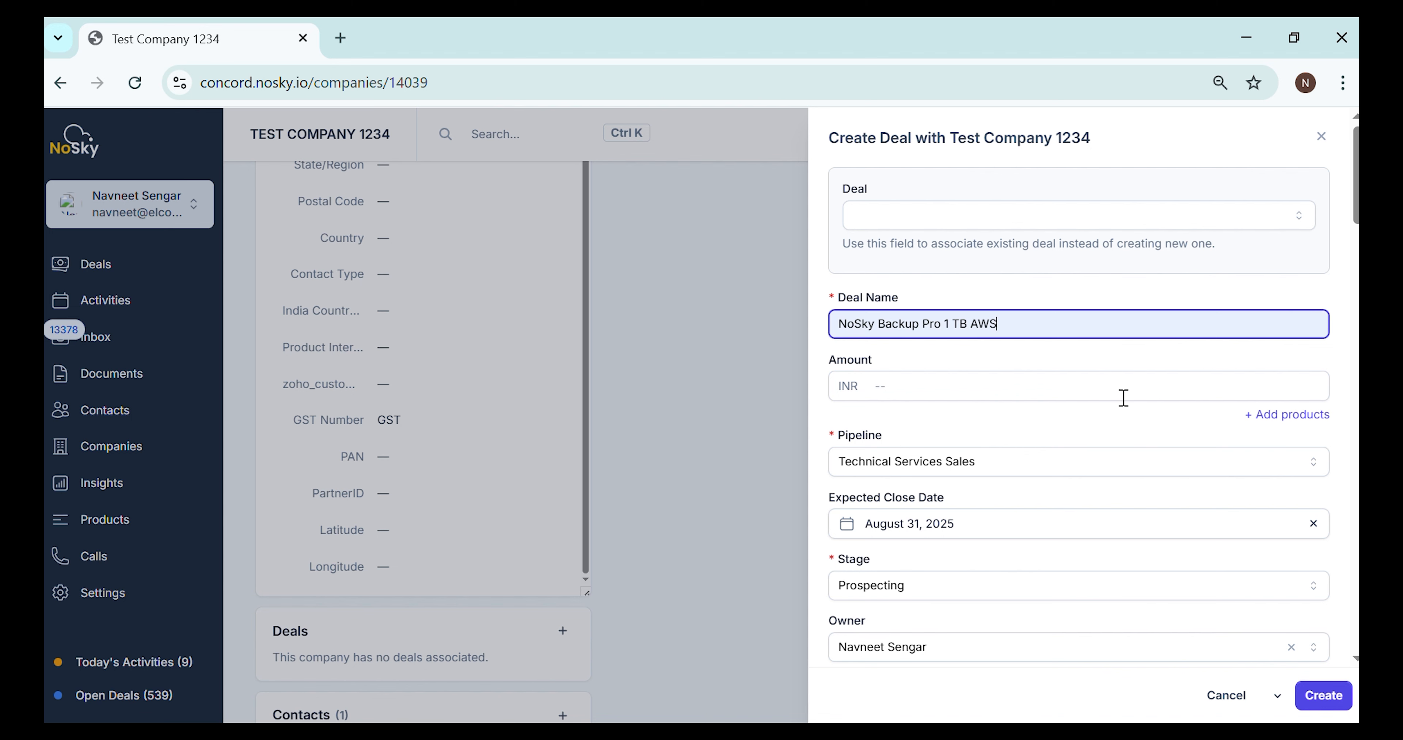
pyautogui.click(1060, 472)
pyautogui.click(1006, 505)
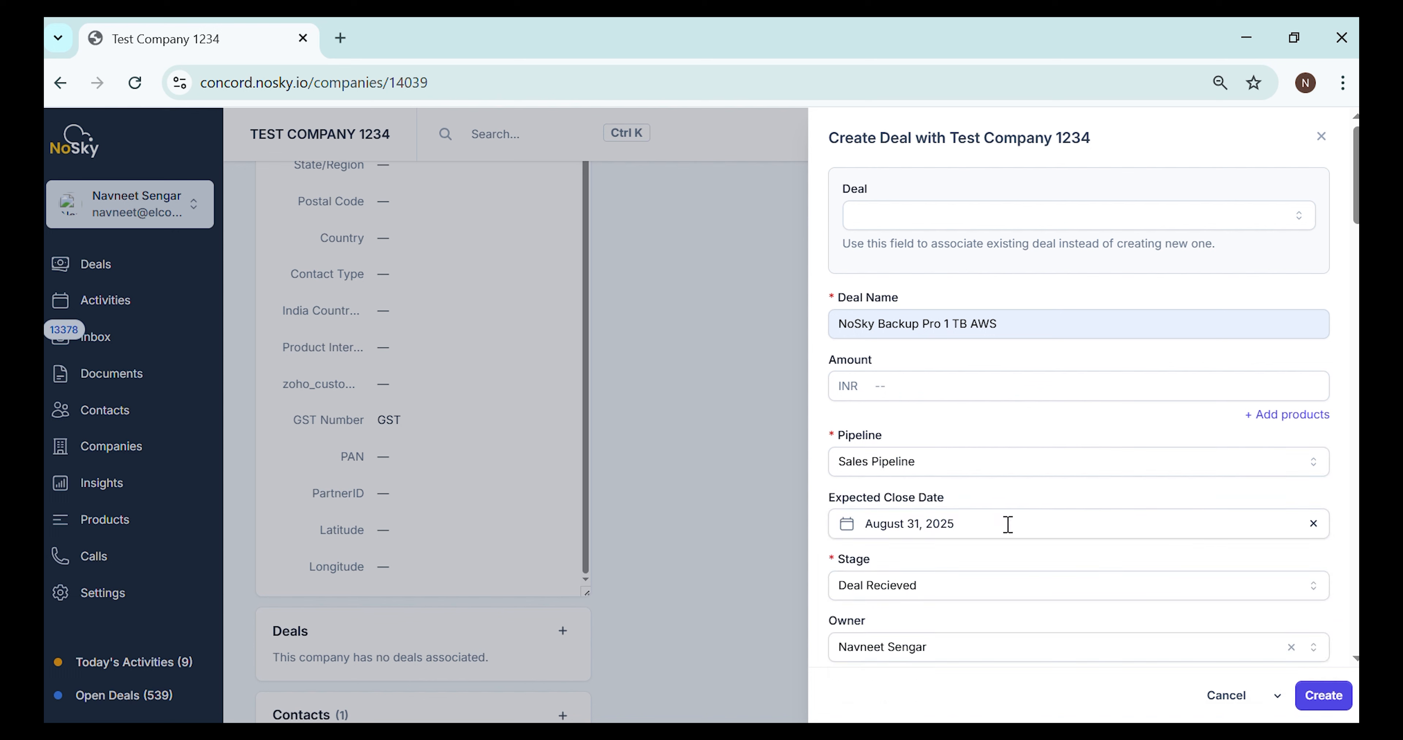
pyautogui.click(1325, 697)
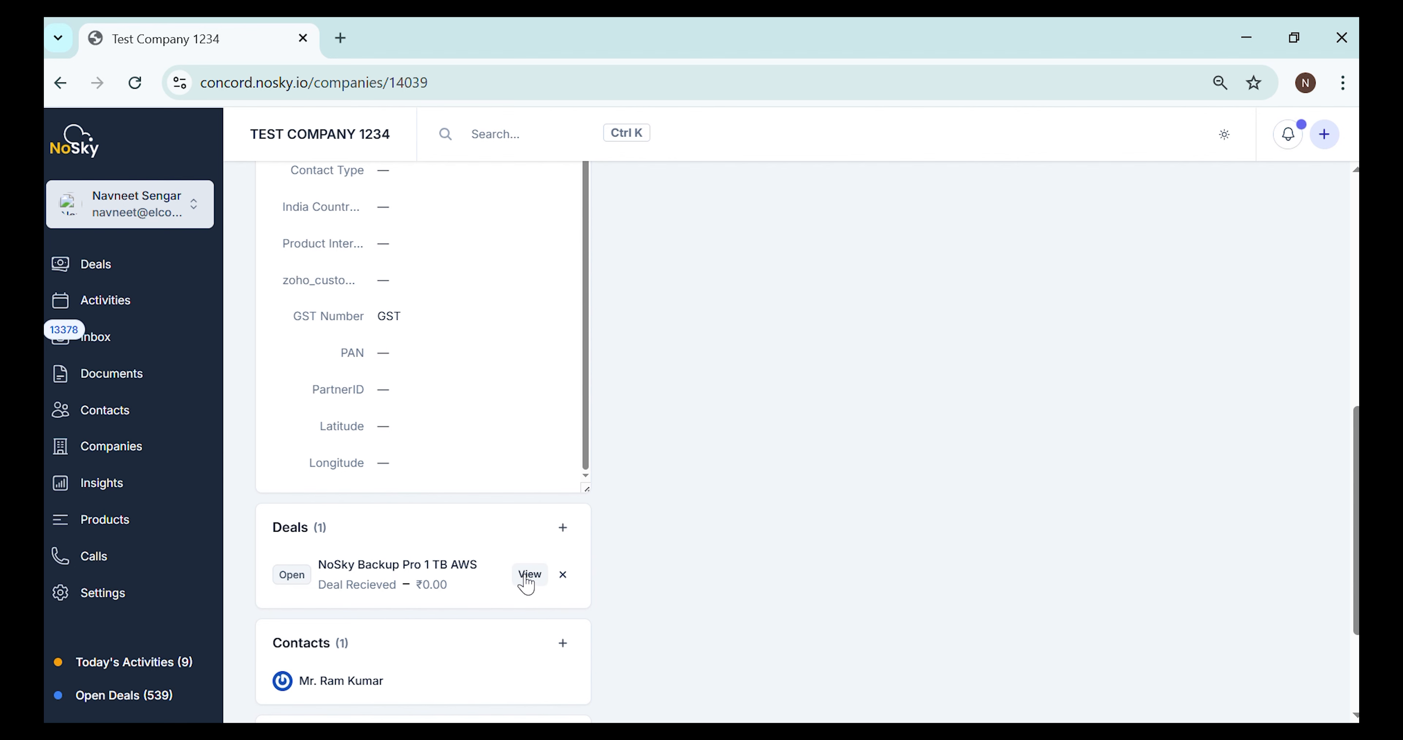
pyautogui.click(527, 576)
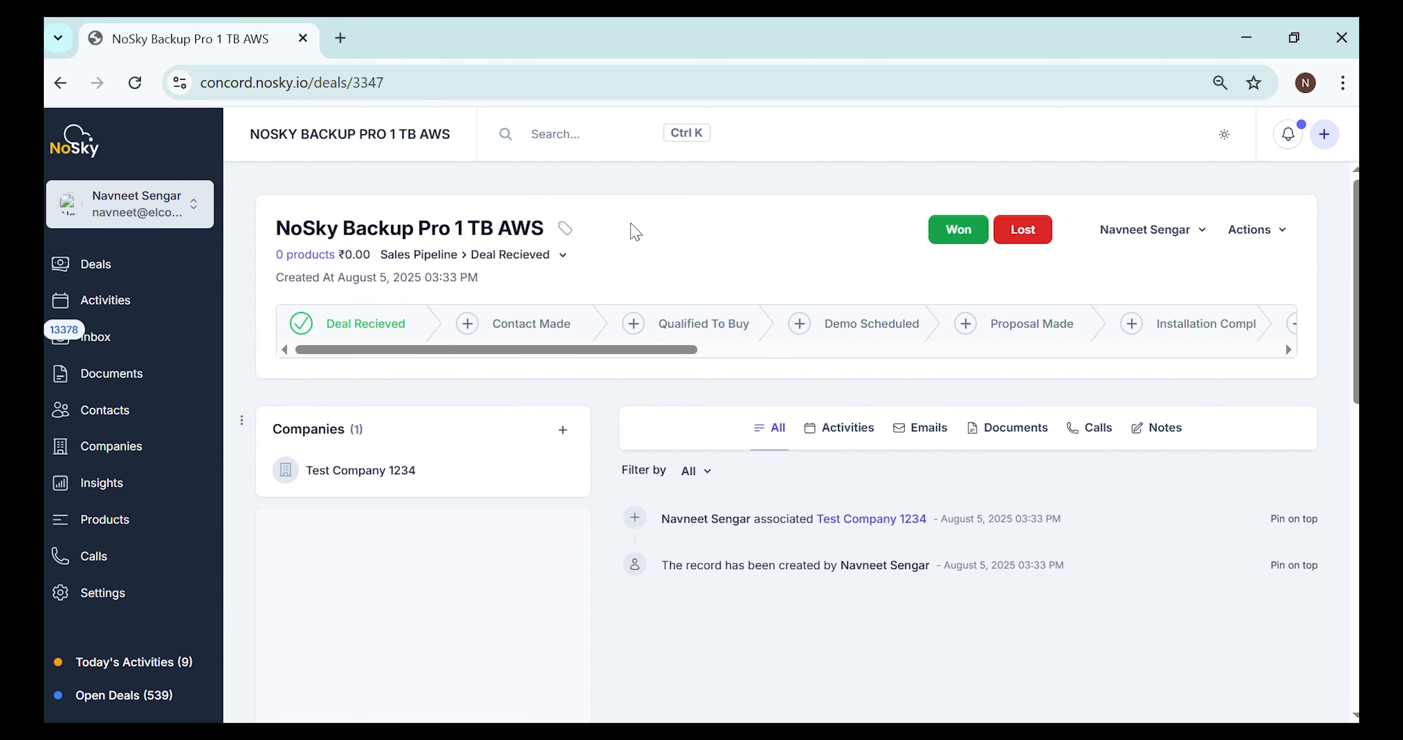
pyautogui.click(460, 232)
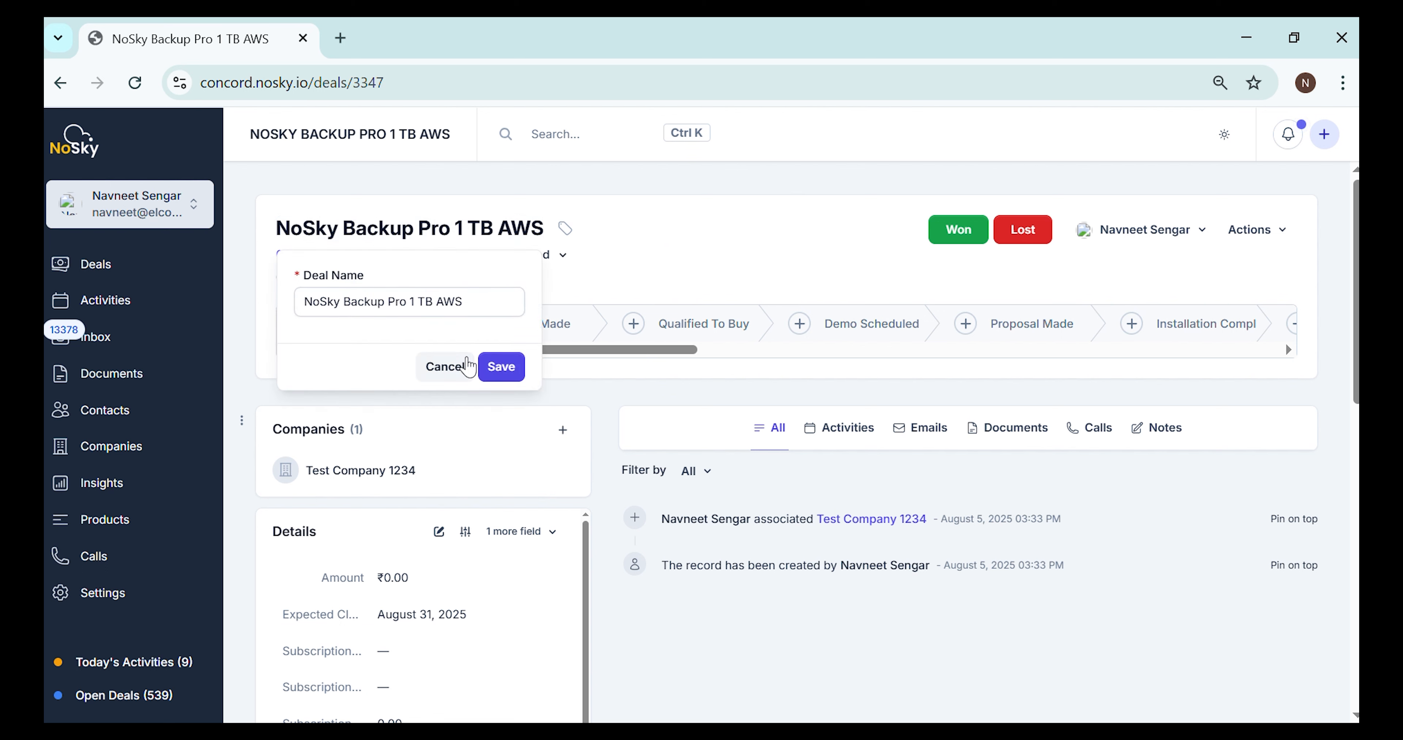
pyautogui.click(455, 367)
pyautogui.click(322, 256)
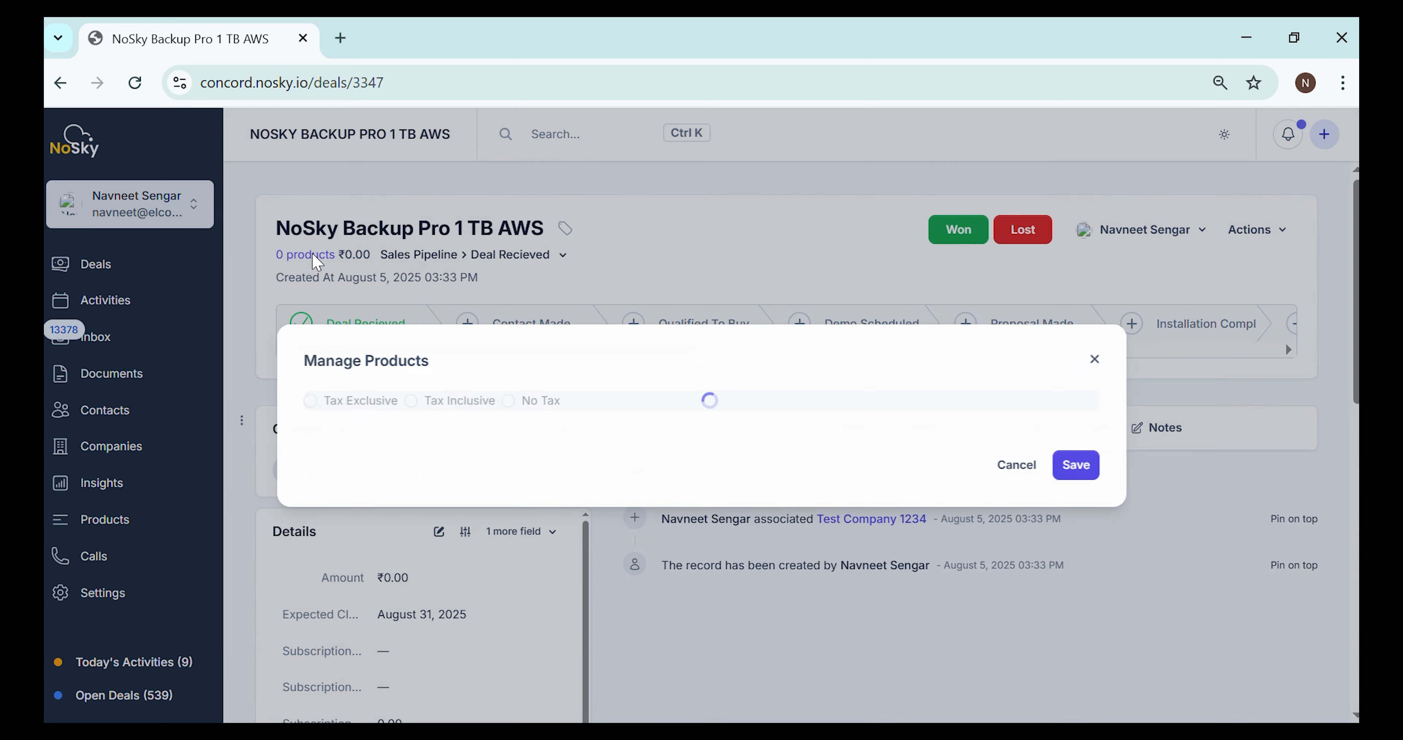
pyautogui.click(454, 360)
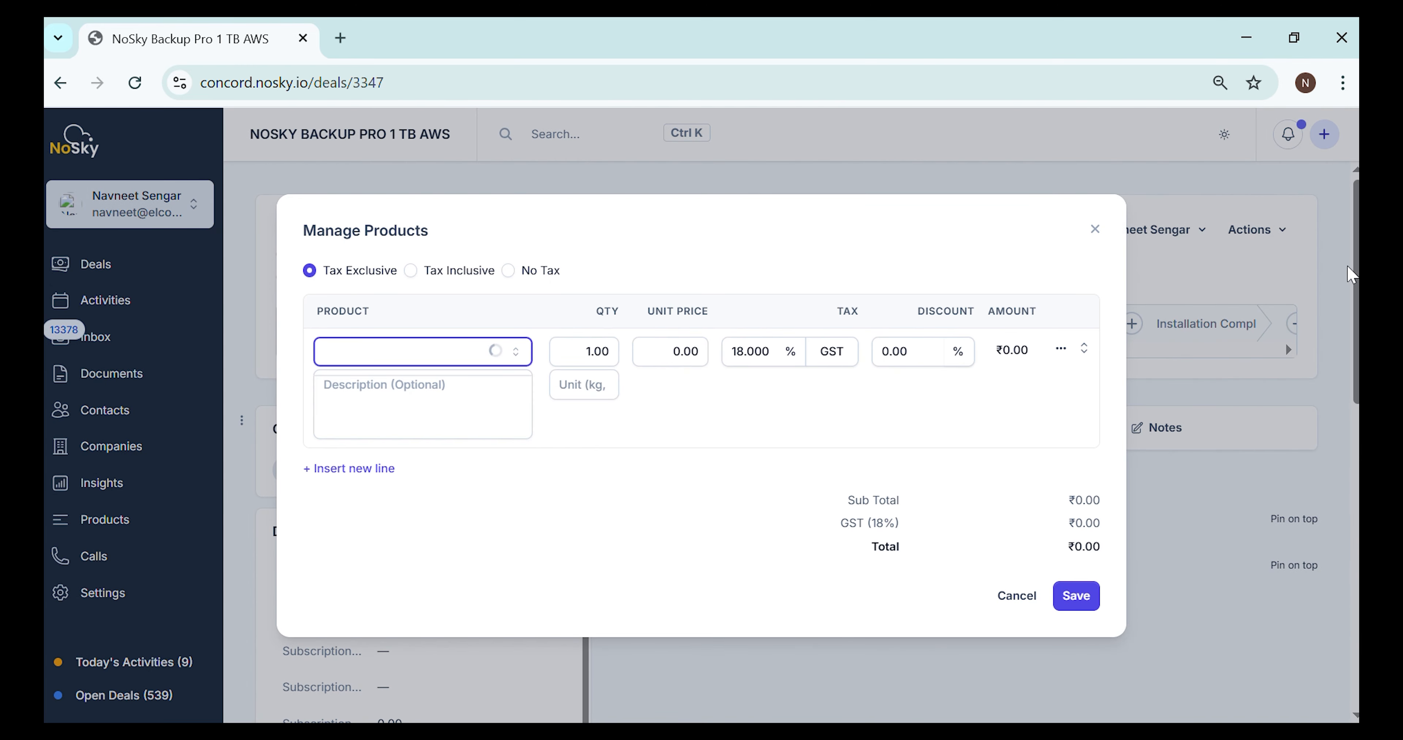
pyautogui.write('NoSky Backup P')
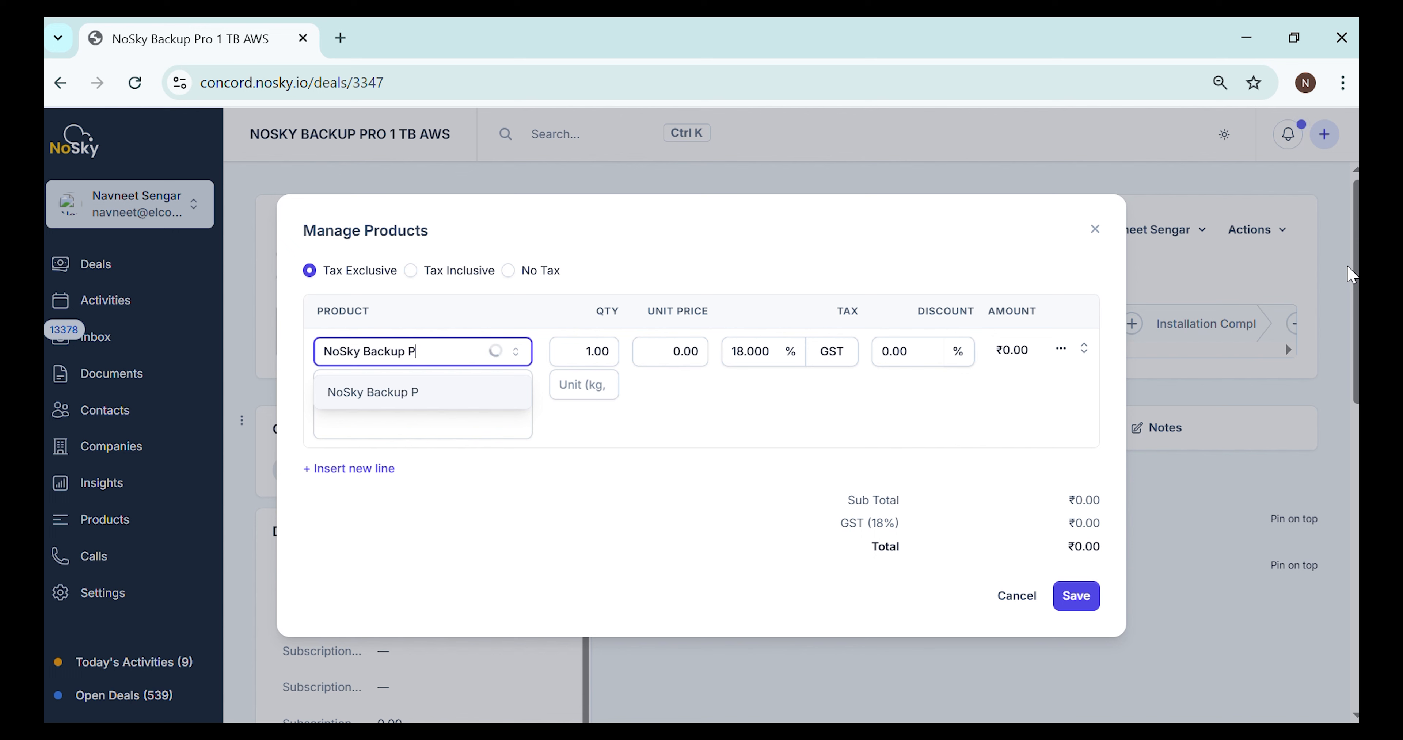
pyautogui.write('ro 1 TB ')
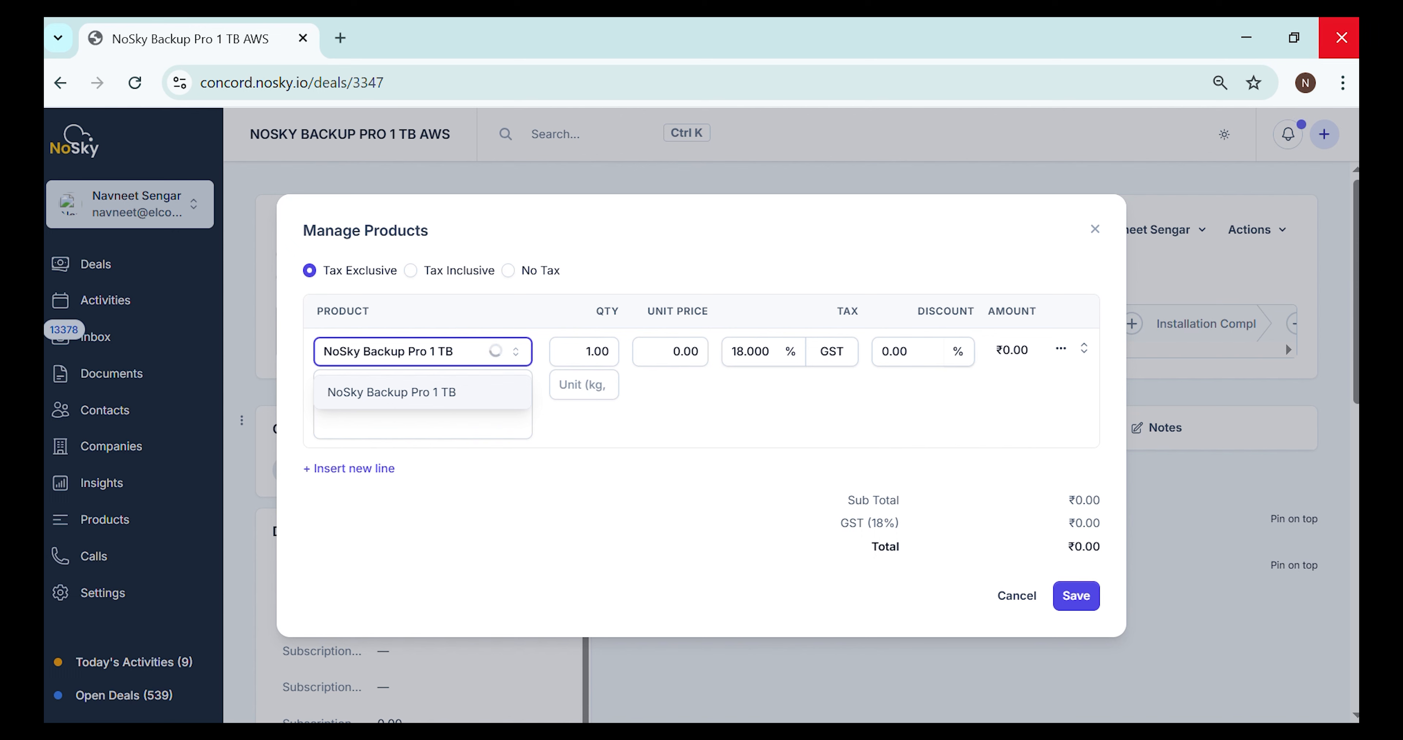
pyautogui.write('AWS')
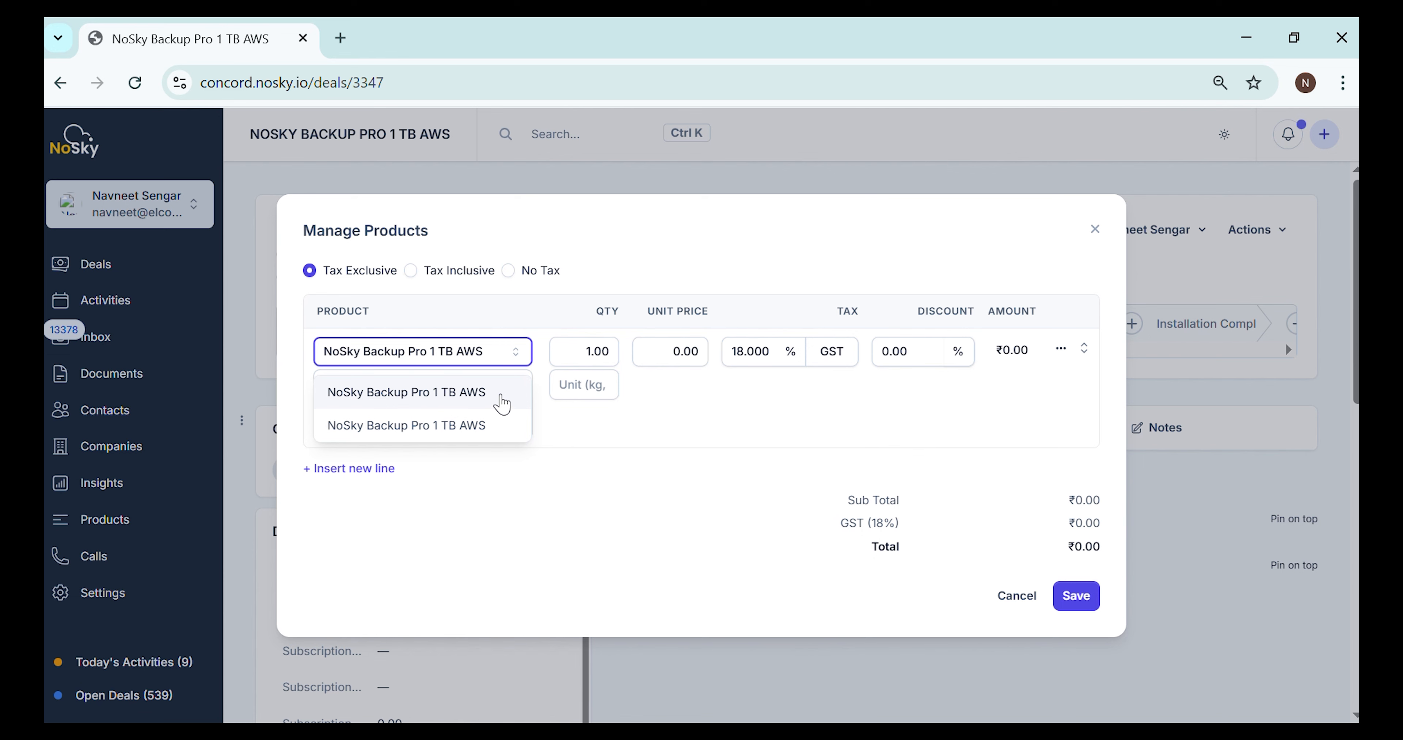
pyautogui.click(483, 402)
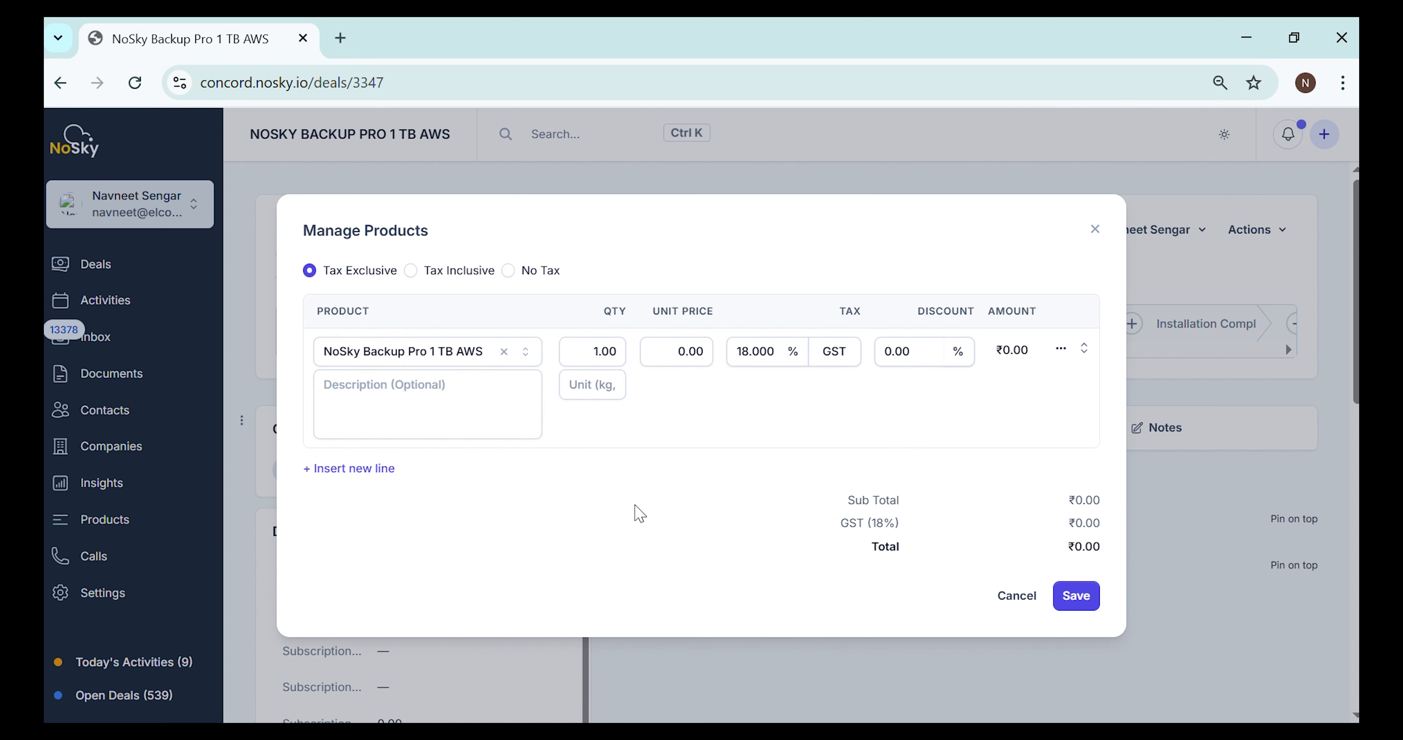
pyautogui.click(263, 139)
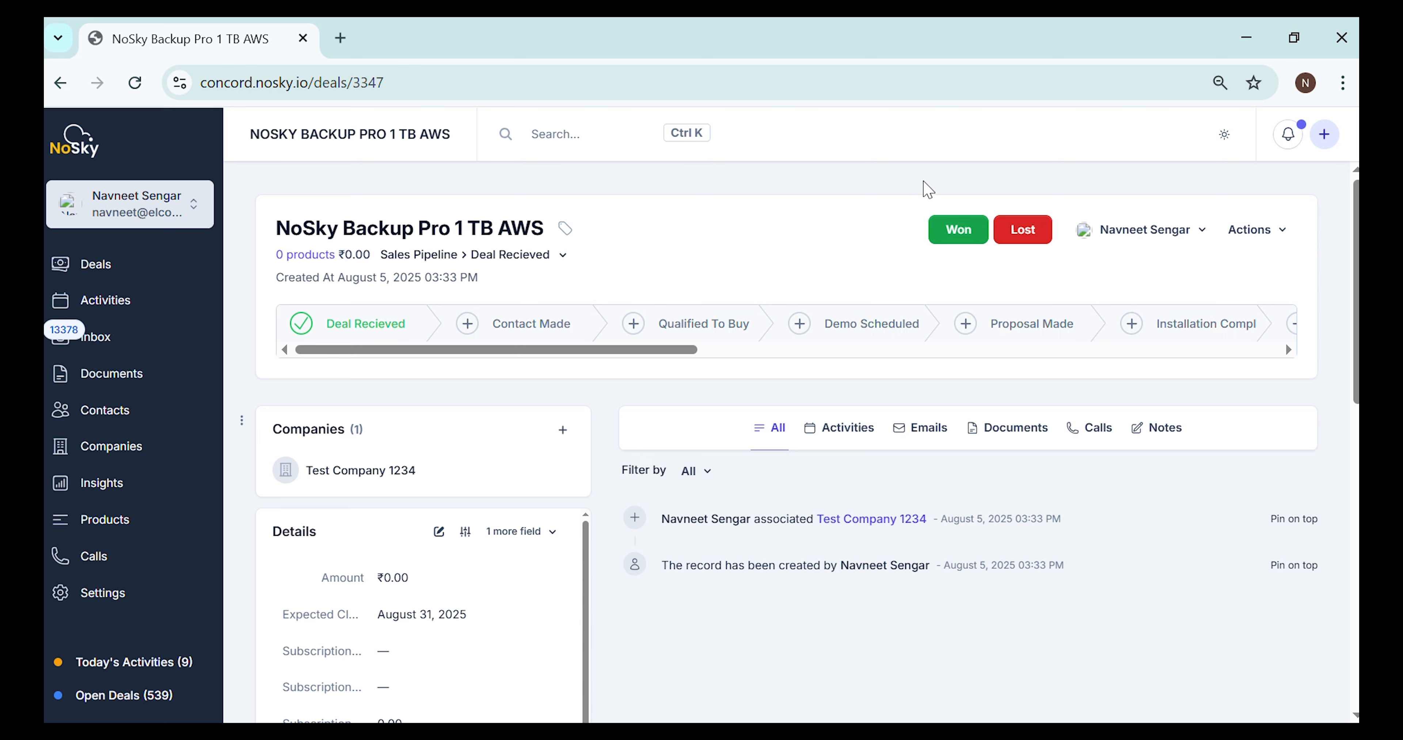
# Add product NoSky Backup Pro 1 TB AWS to the deal with description 'Storage: 1 TB'
pyautogui.click(510, 227)
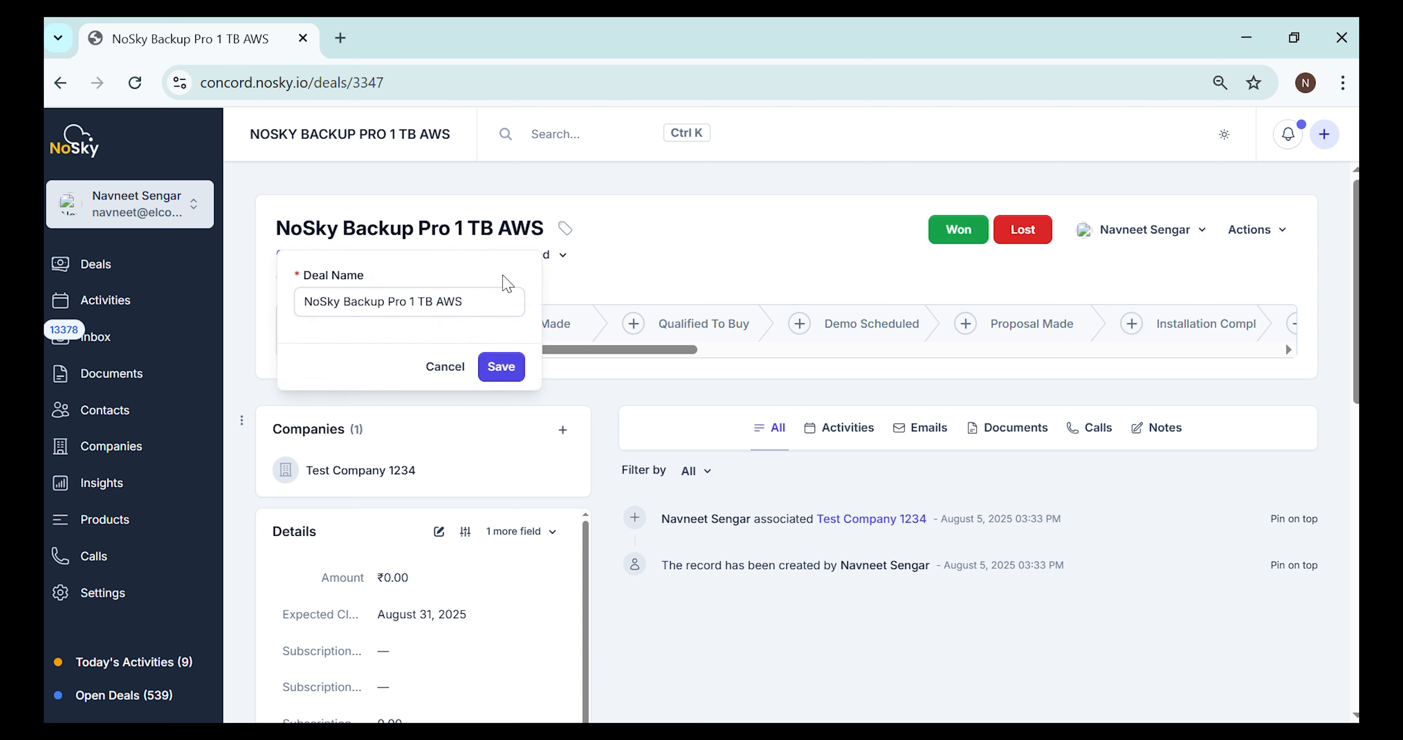
pyautogui.click(460, 364)
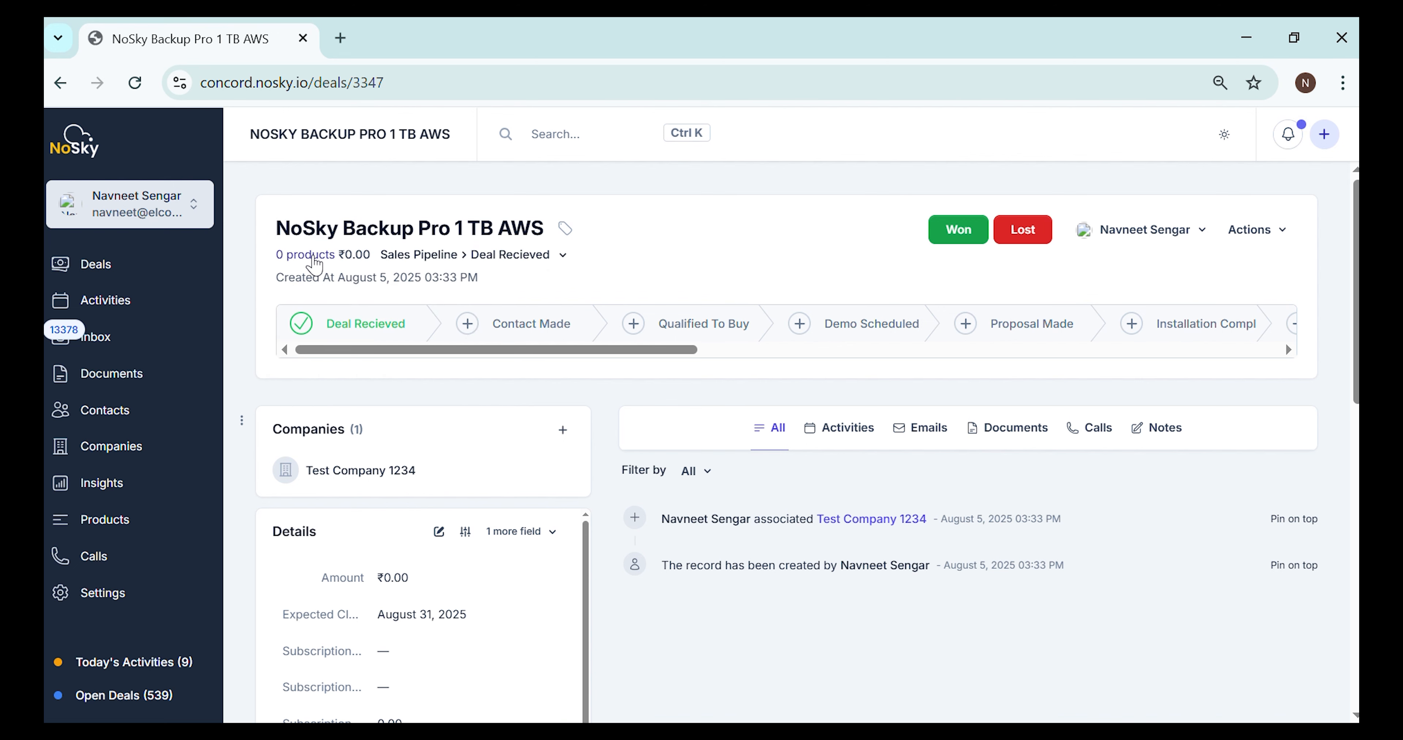
pyautogui.click(313, 260)
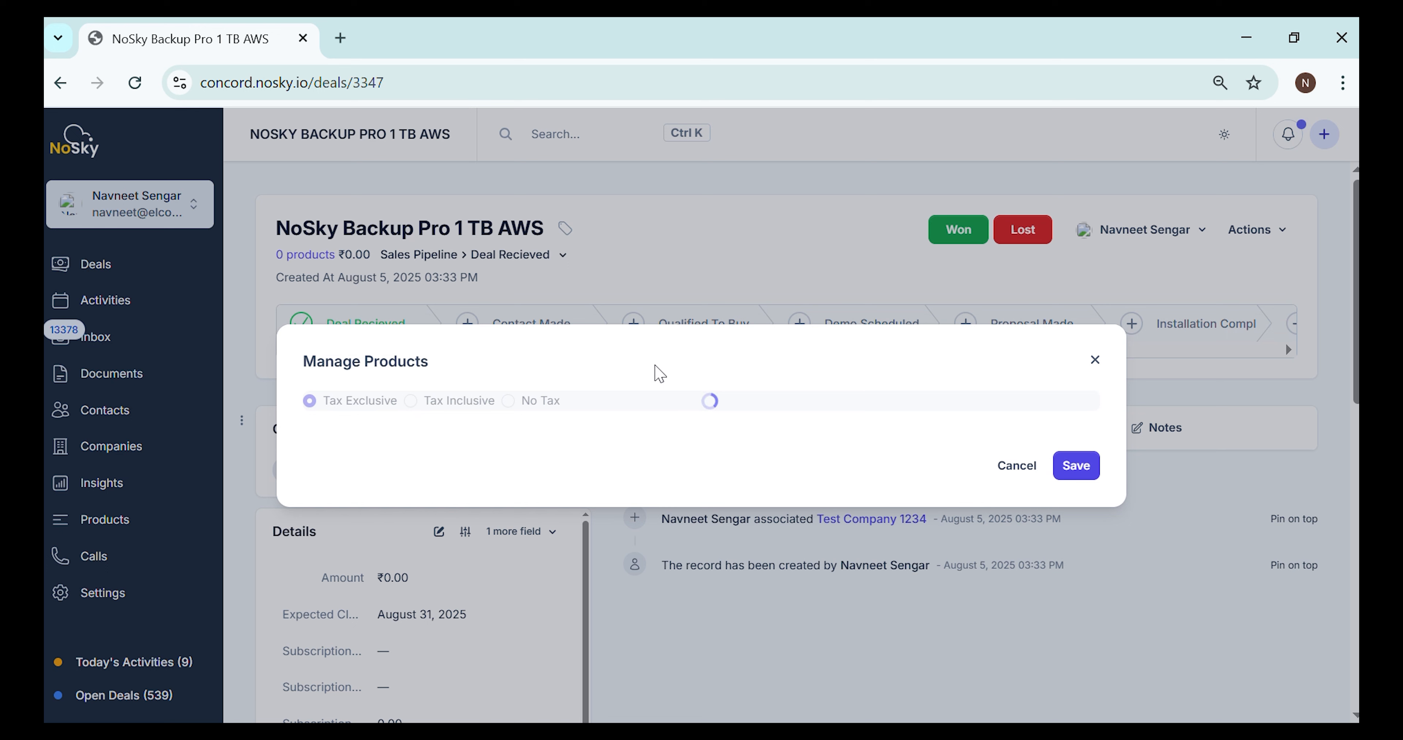
pyautogui.click(435, 356)
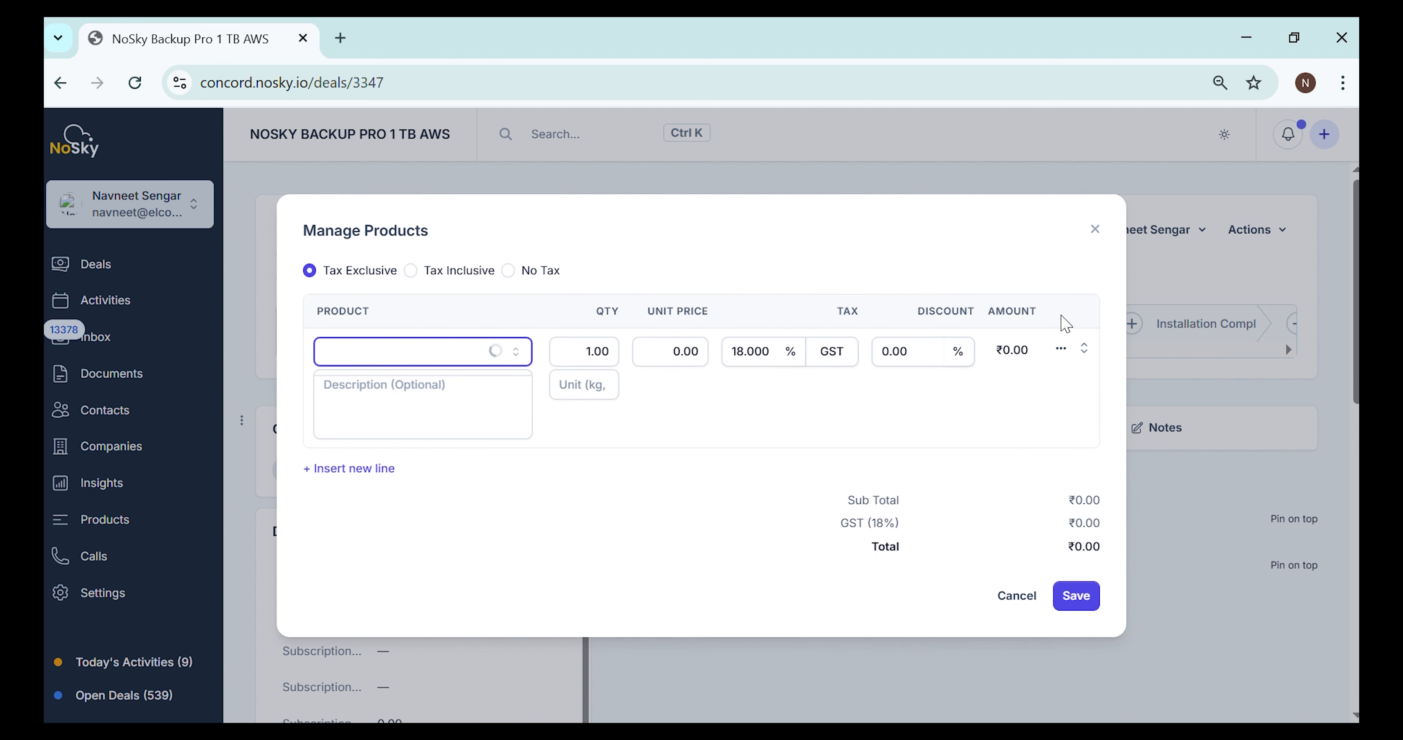
pyautogui.write('No')
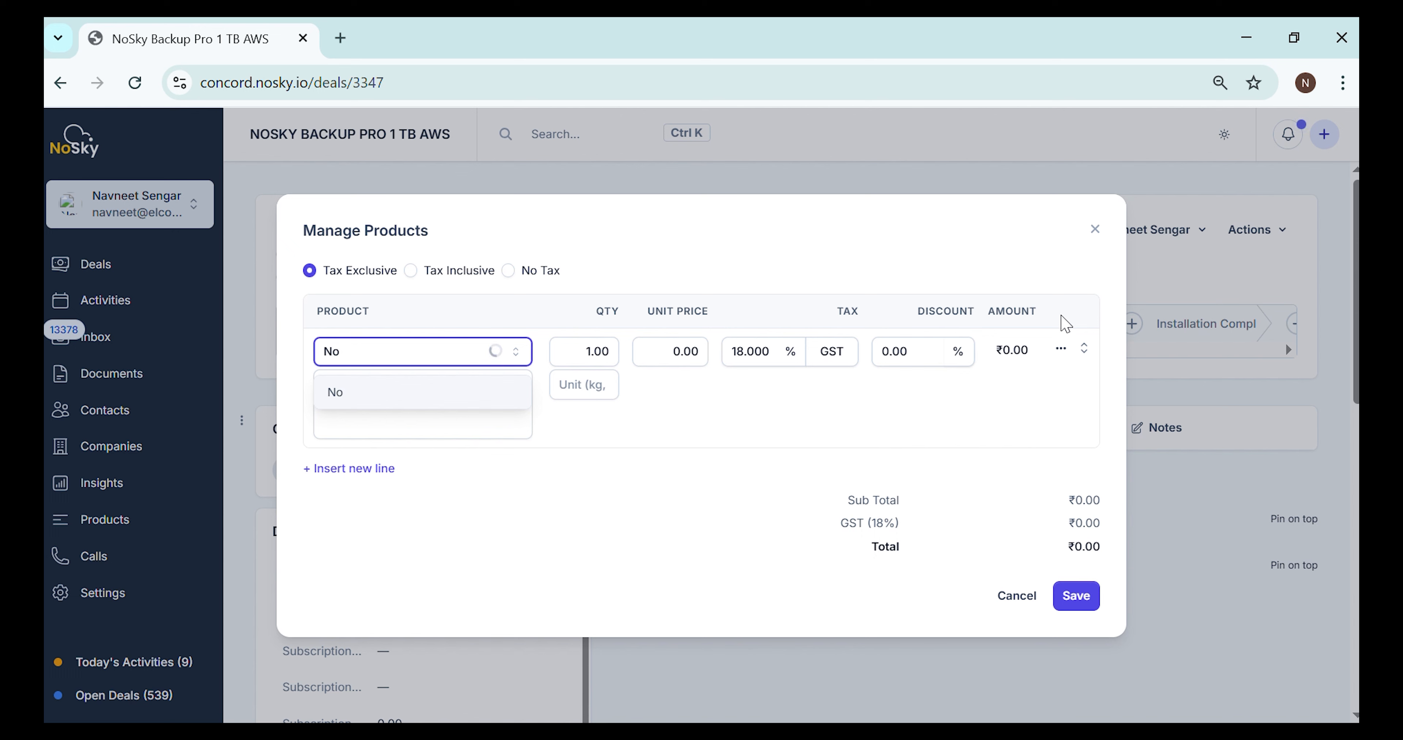
pyautogui.write('Sky BackupPro')
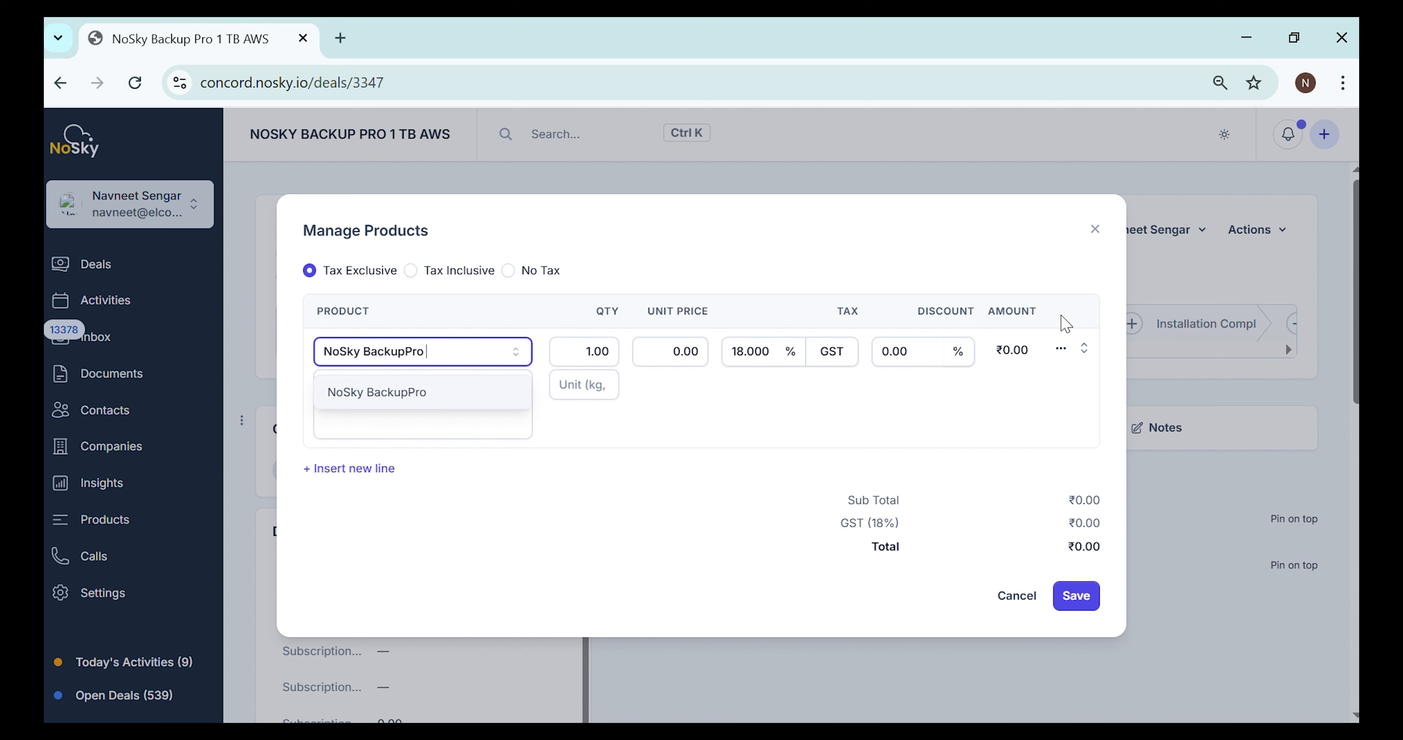
pyautogui.press('Left')
pyautogui.press('Left')
pyautogui.press('Left')
pyautogui.press('BackSpace')
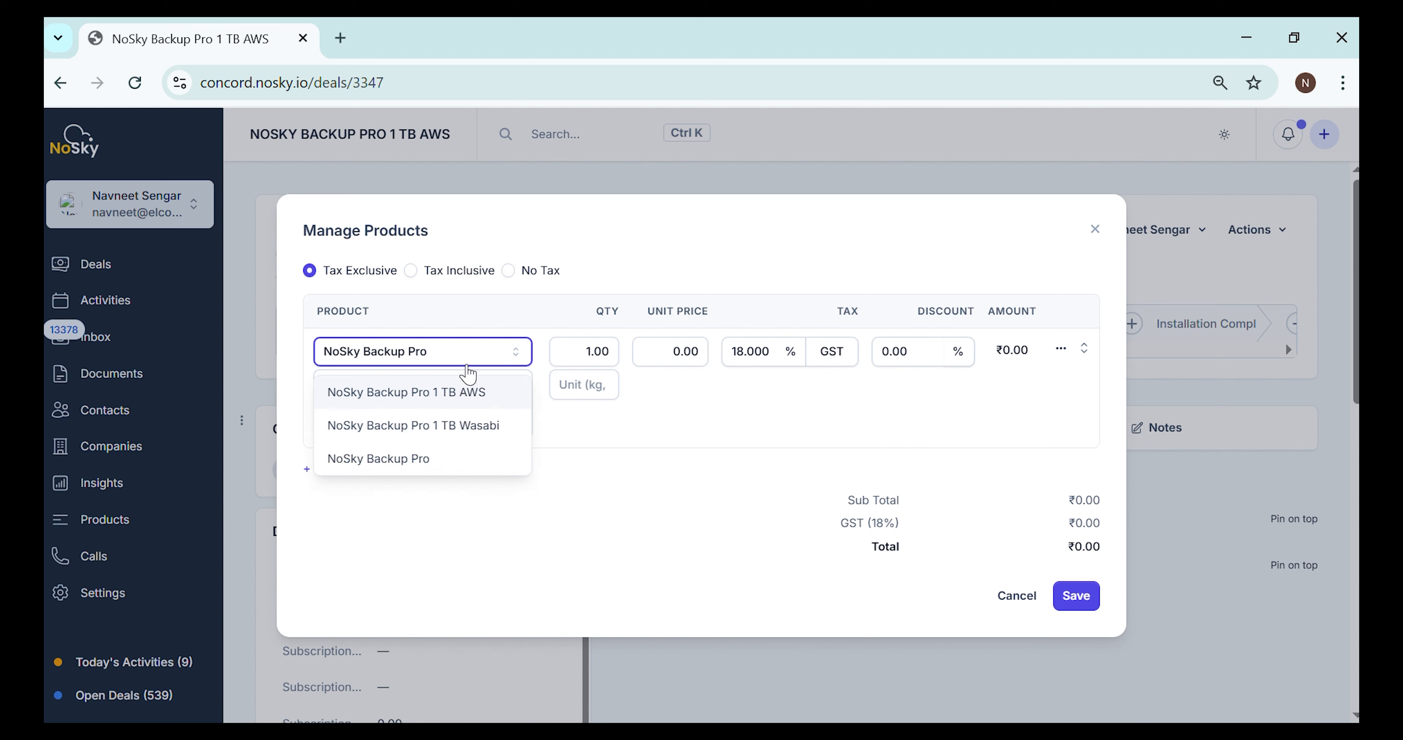
pyautogui.click(426, 403)
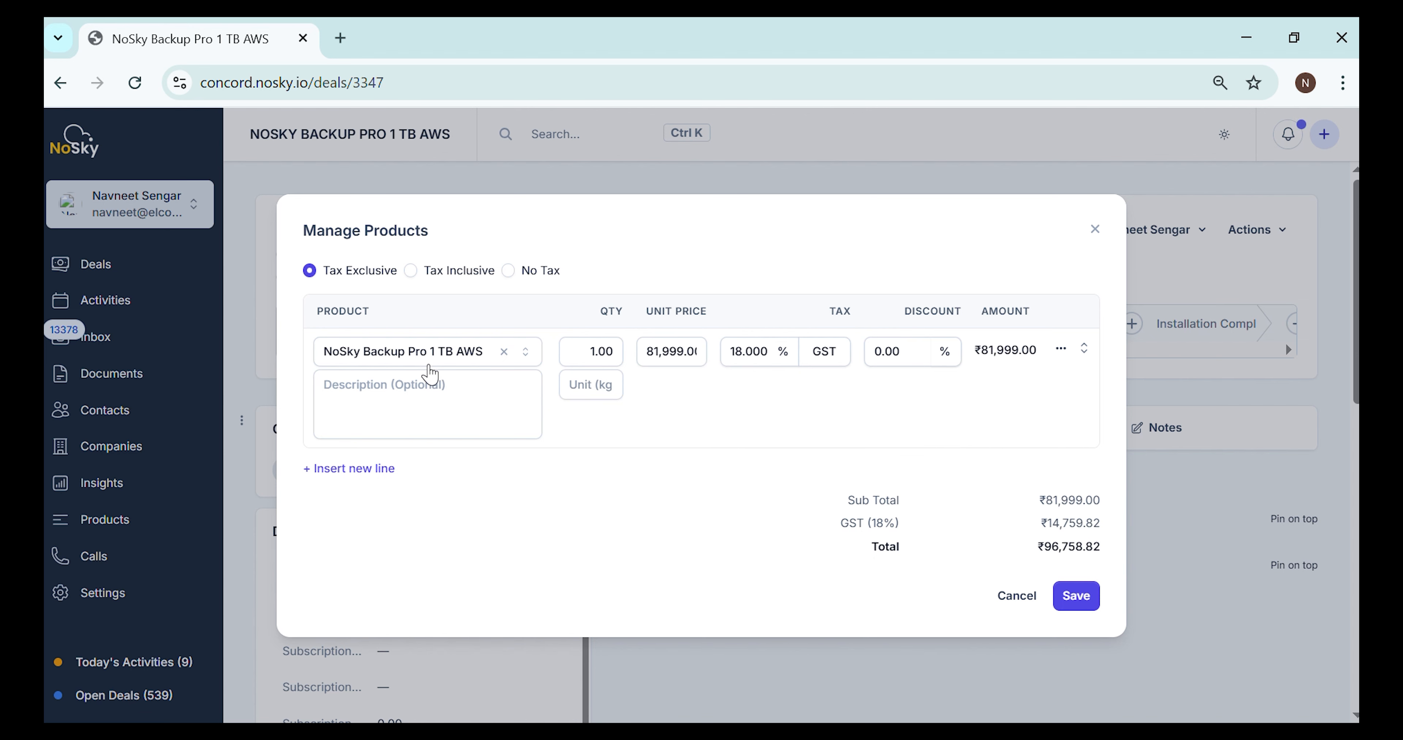
pyautogui.click(481, 410)
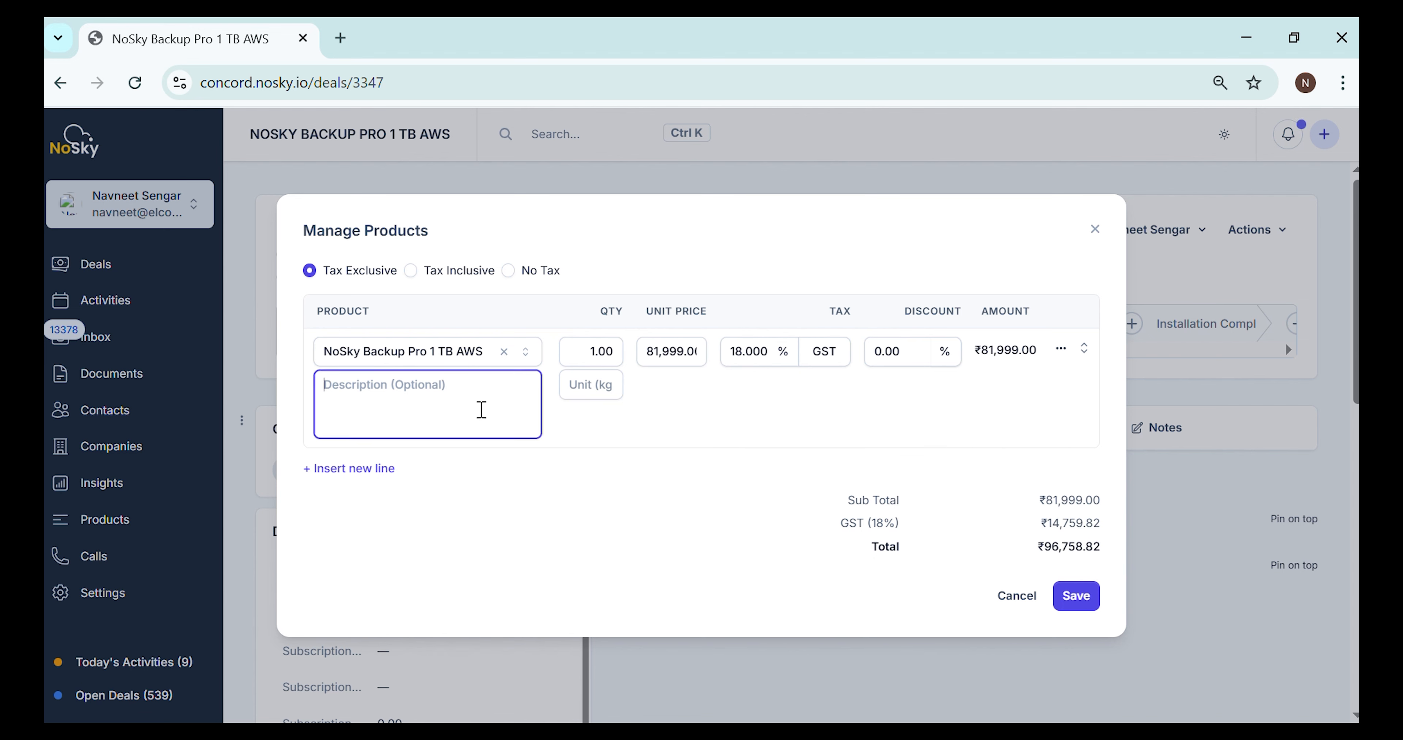
pyautogui.write('Storage')
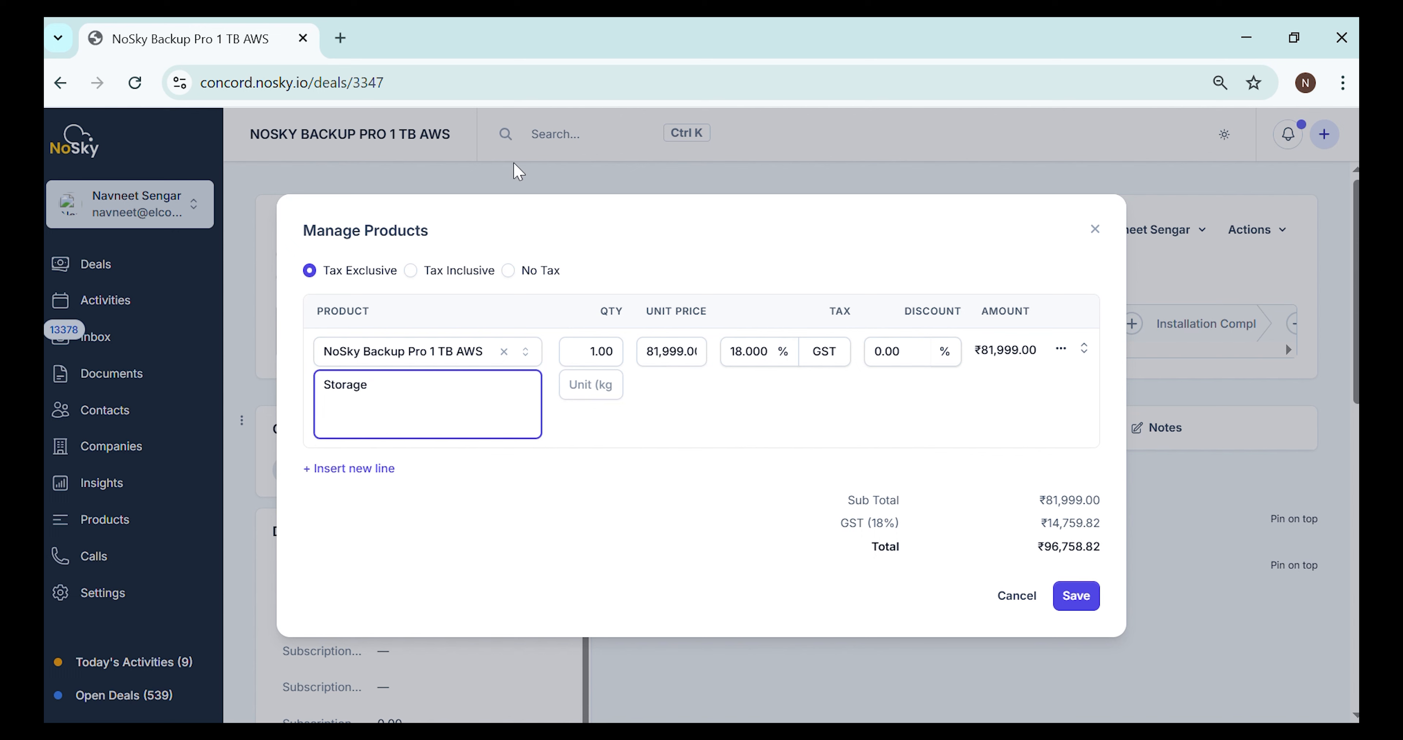
pyautogui.write(': 1 TB')
# Review the product line's GST amount and the ₹96,758.82 total
pyautogui.click(902, 354)
pyautogui.click(896, 413)
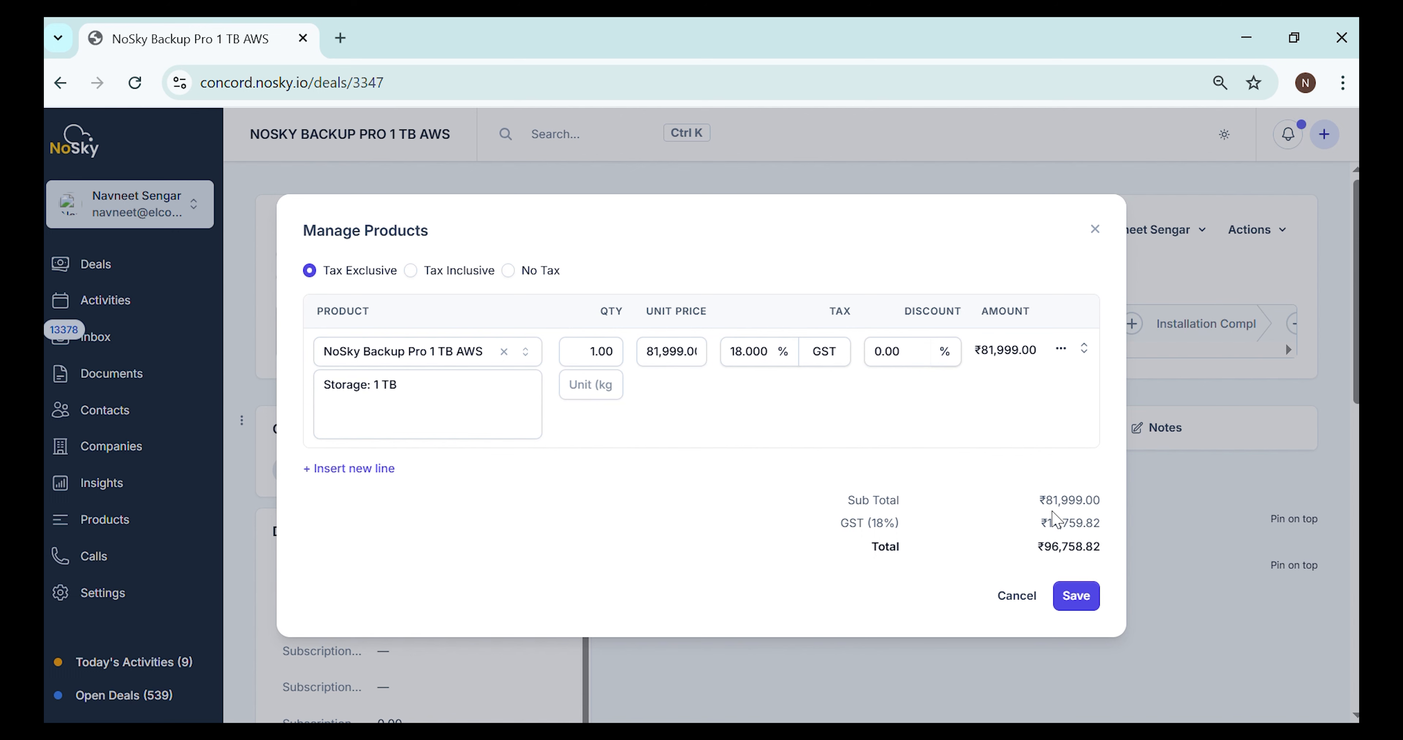
pyautogui.moveTo(1029, 521); pyautogui.dragTo(1111, 526)
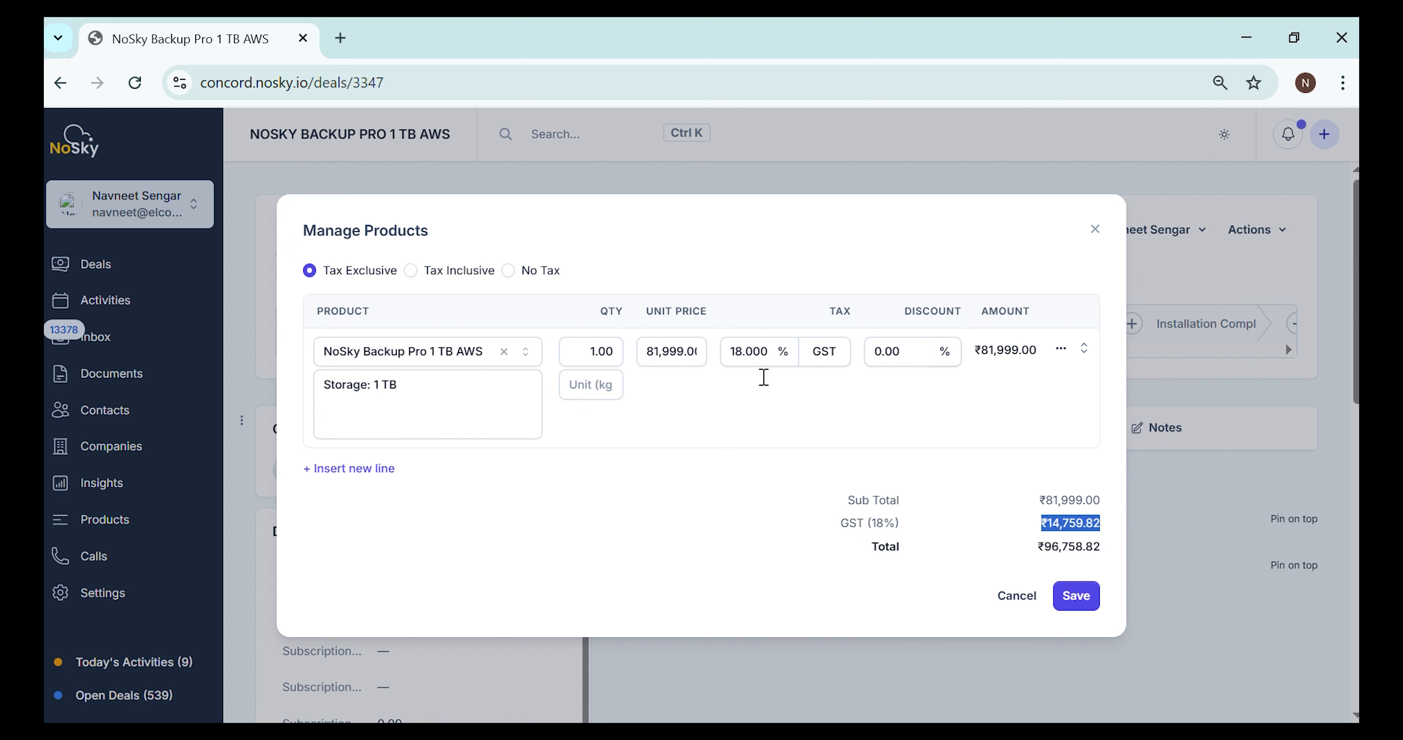
pyautogui.click(1109, 554)
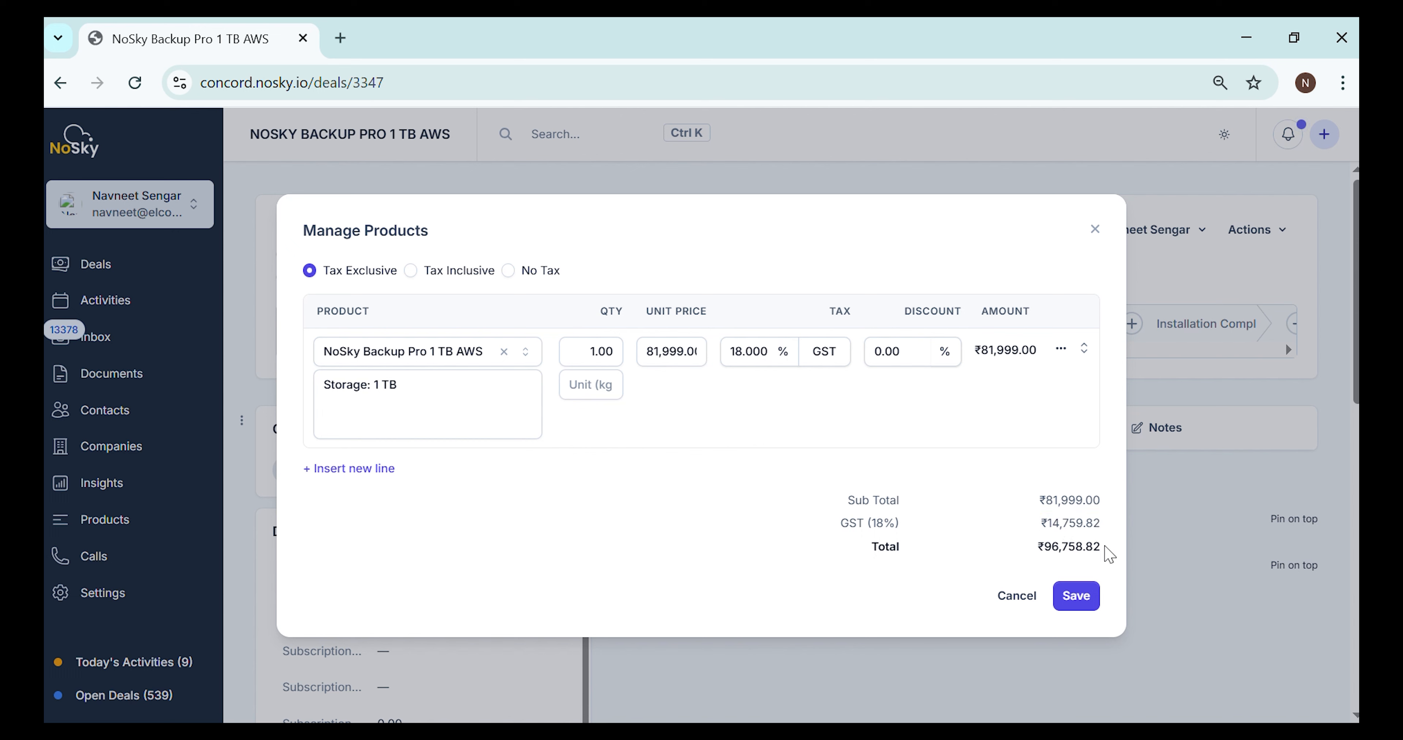
pyautogui.tripleClick(1109, 555)
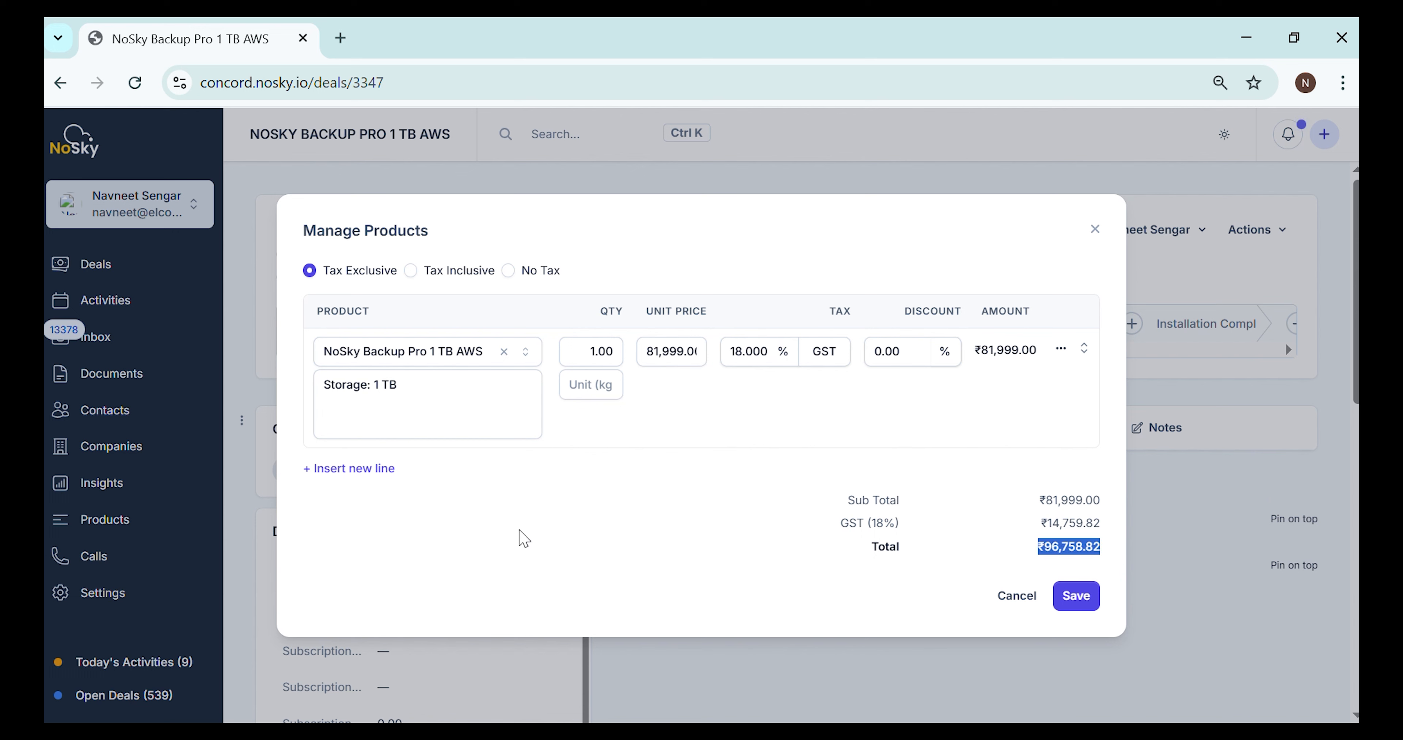
# Add and then remove an empty second product line, and save the products
pyautogui.click(348, 471)
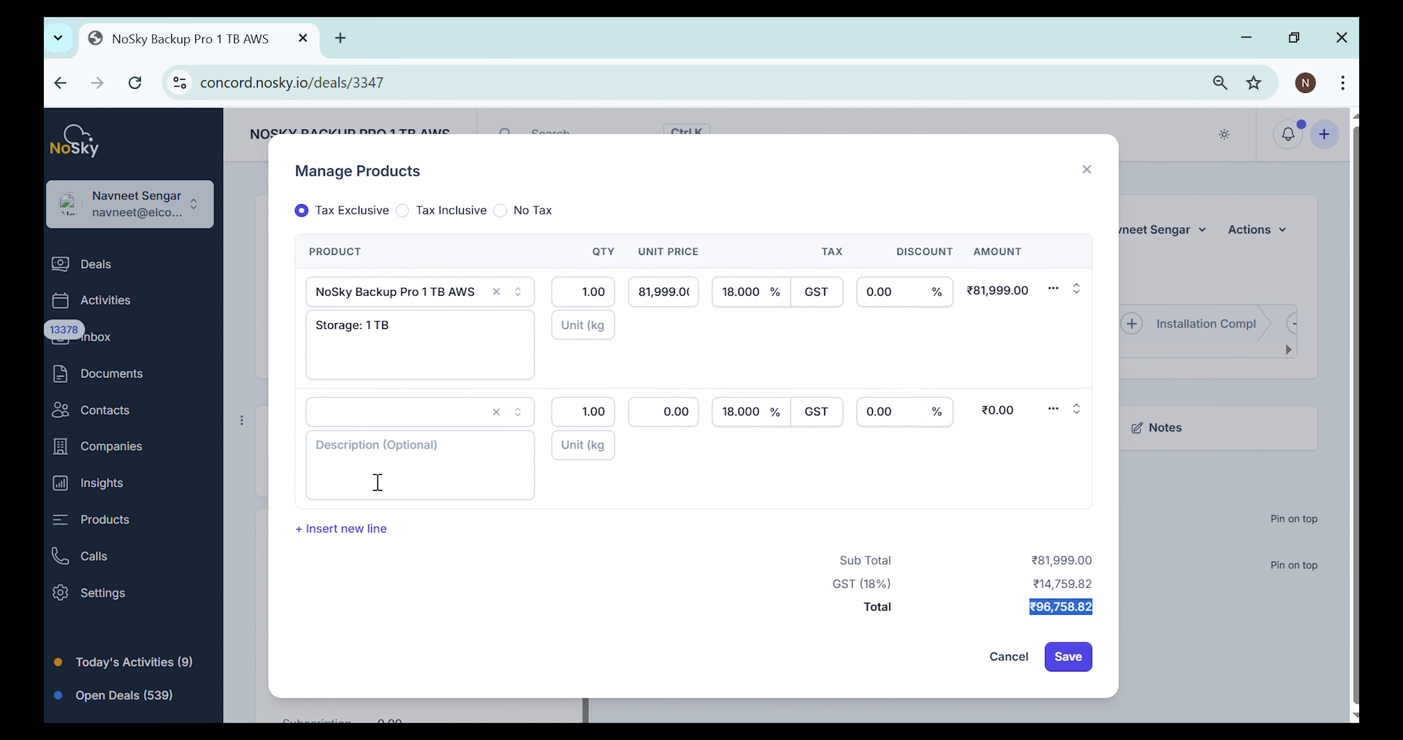
pyautogui.click(439, 414)
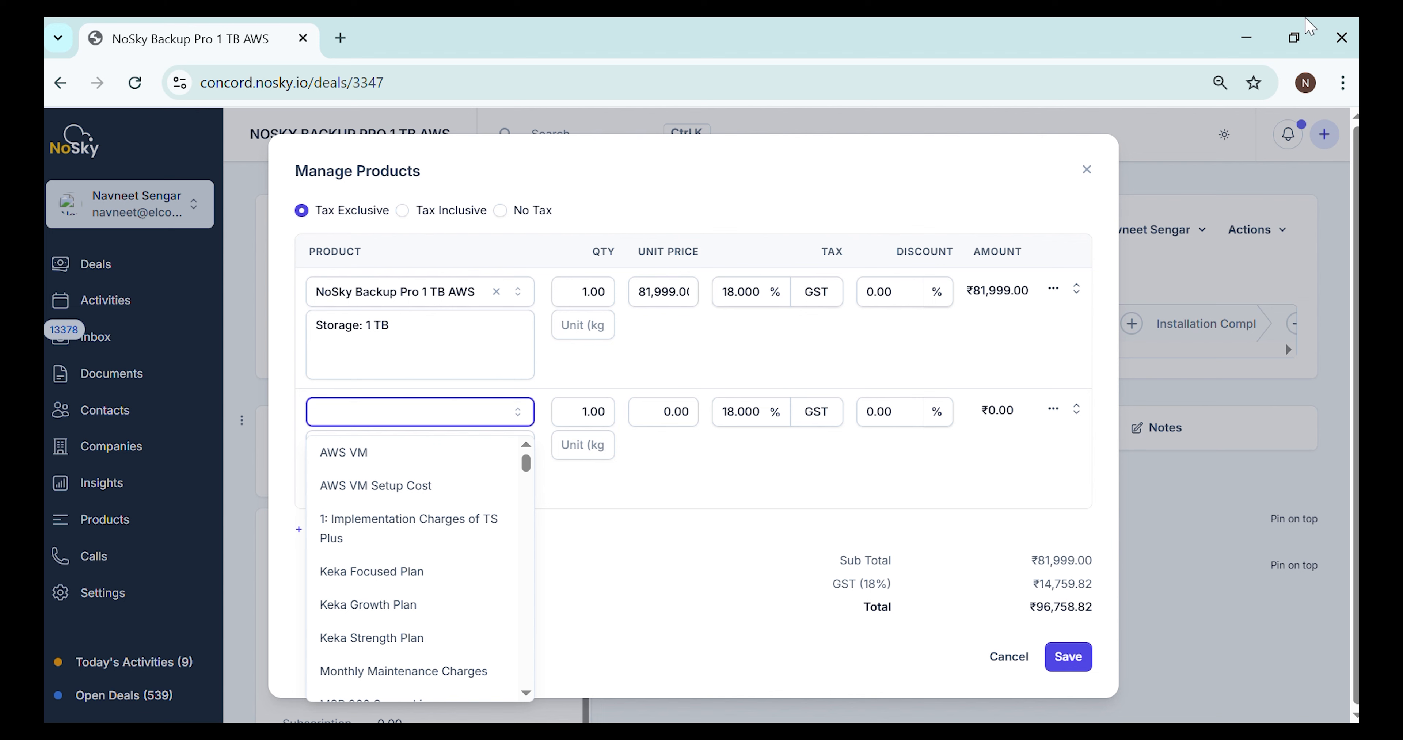
pyautogui.click(719, 548)
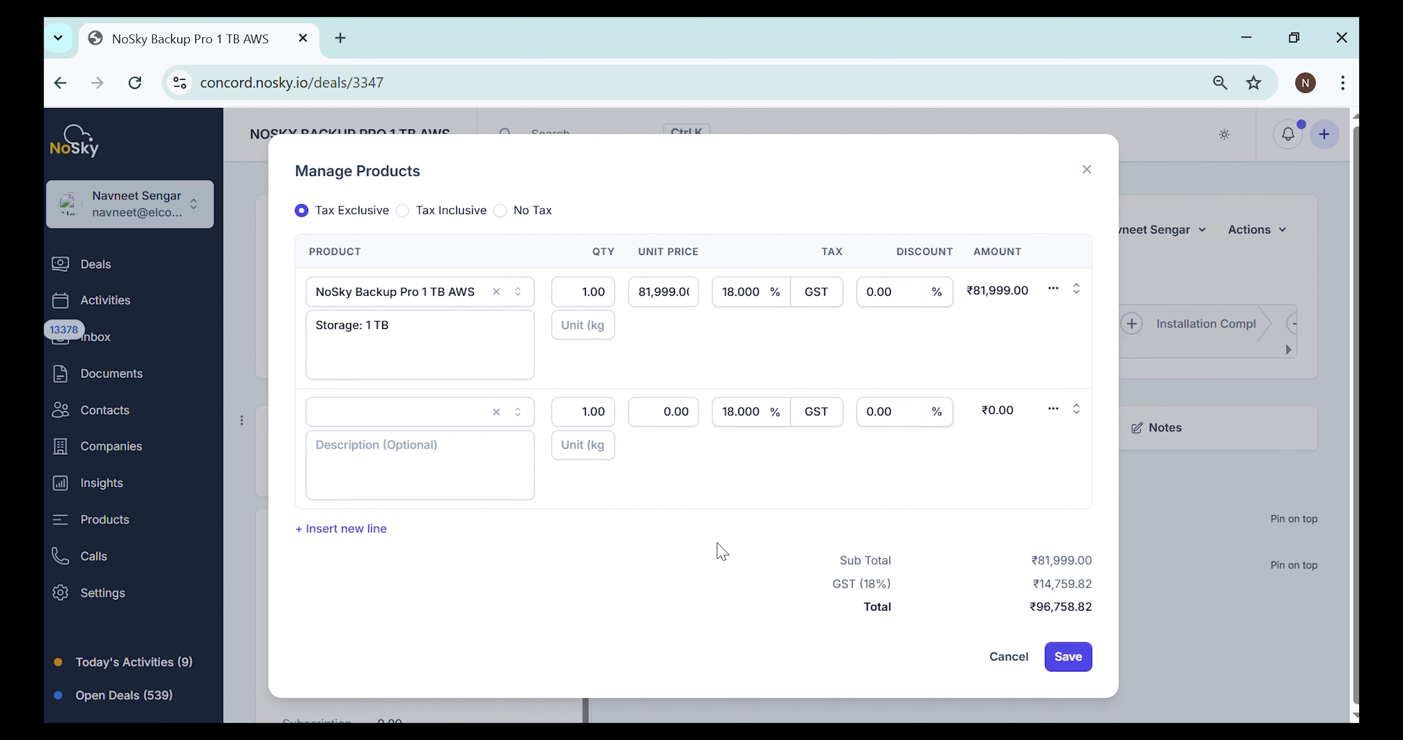
pyautogui.click(1053, 409)
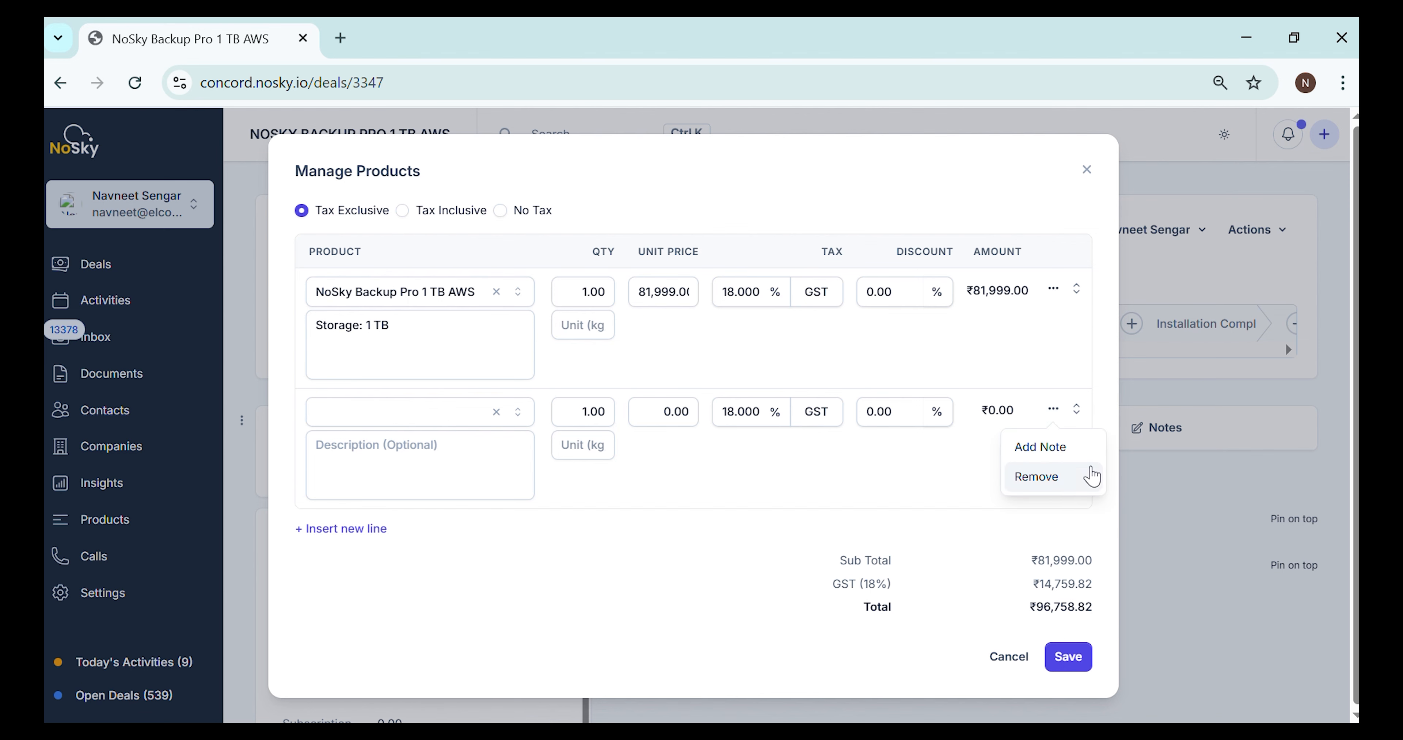
pyautogui.click(1067, 486)
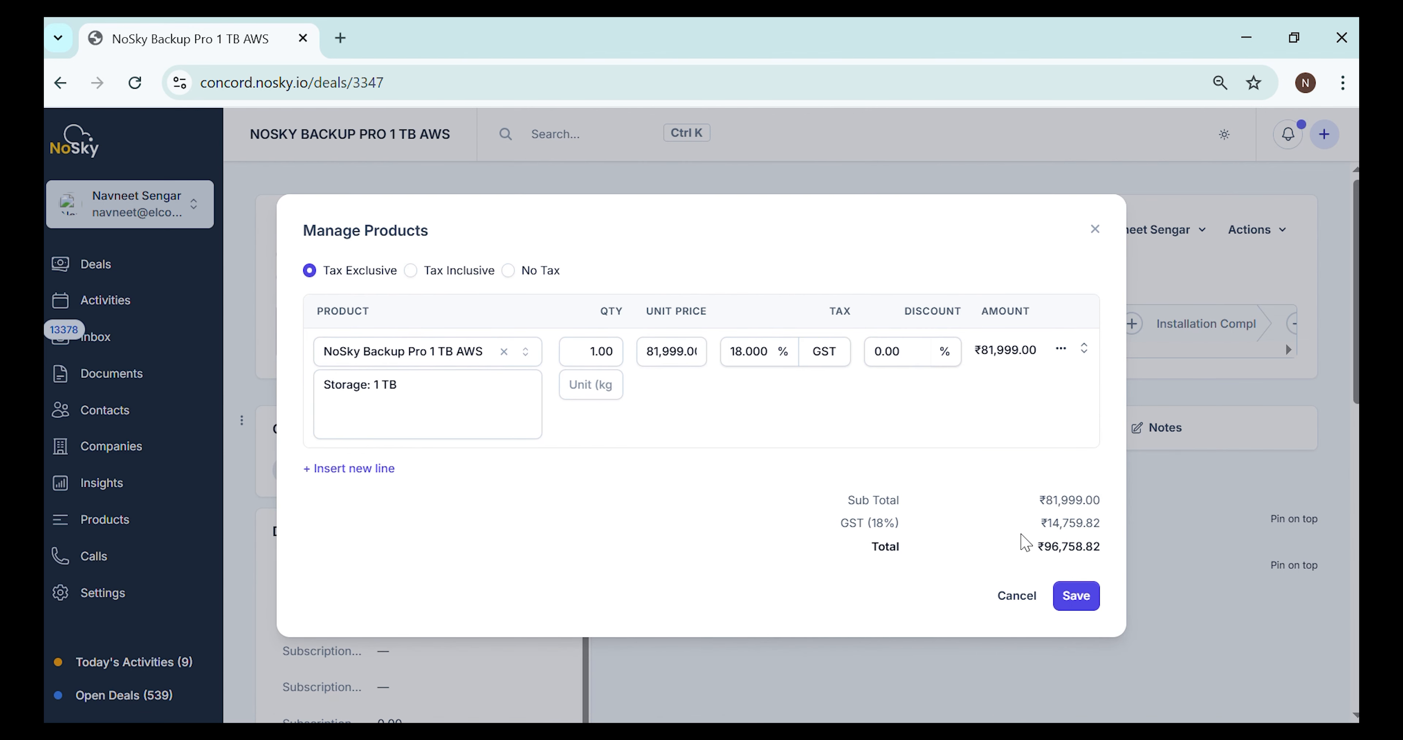
pyautogui.click(1075, 602)
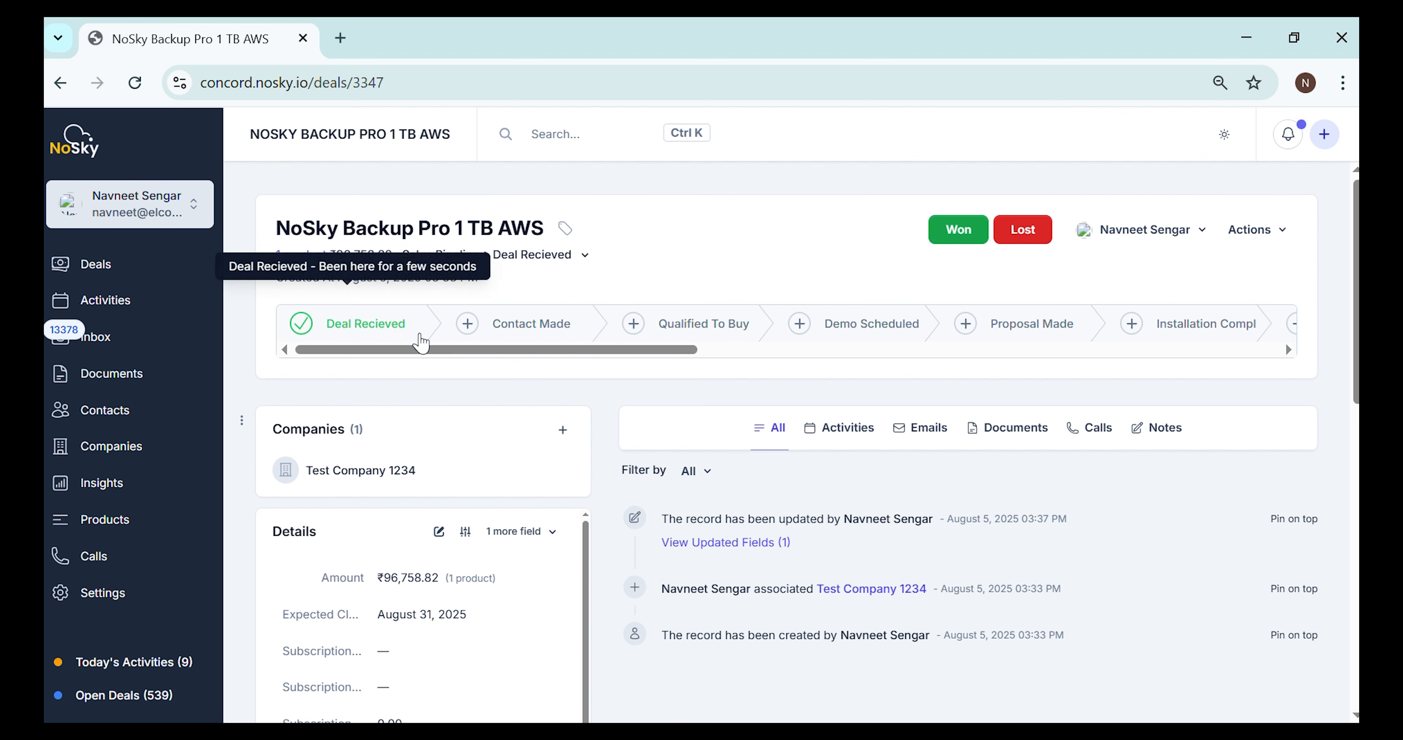
# Move the deal through Contact Made, Qualified To Buy, Demo Scheduled, Proposal Made and Installation Completed
pyautogui.click(545, 332)
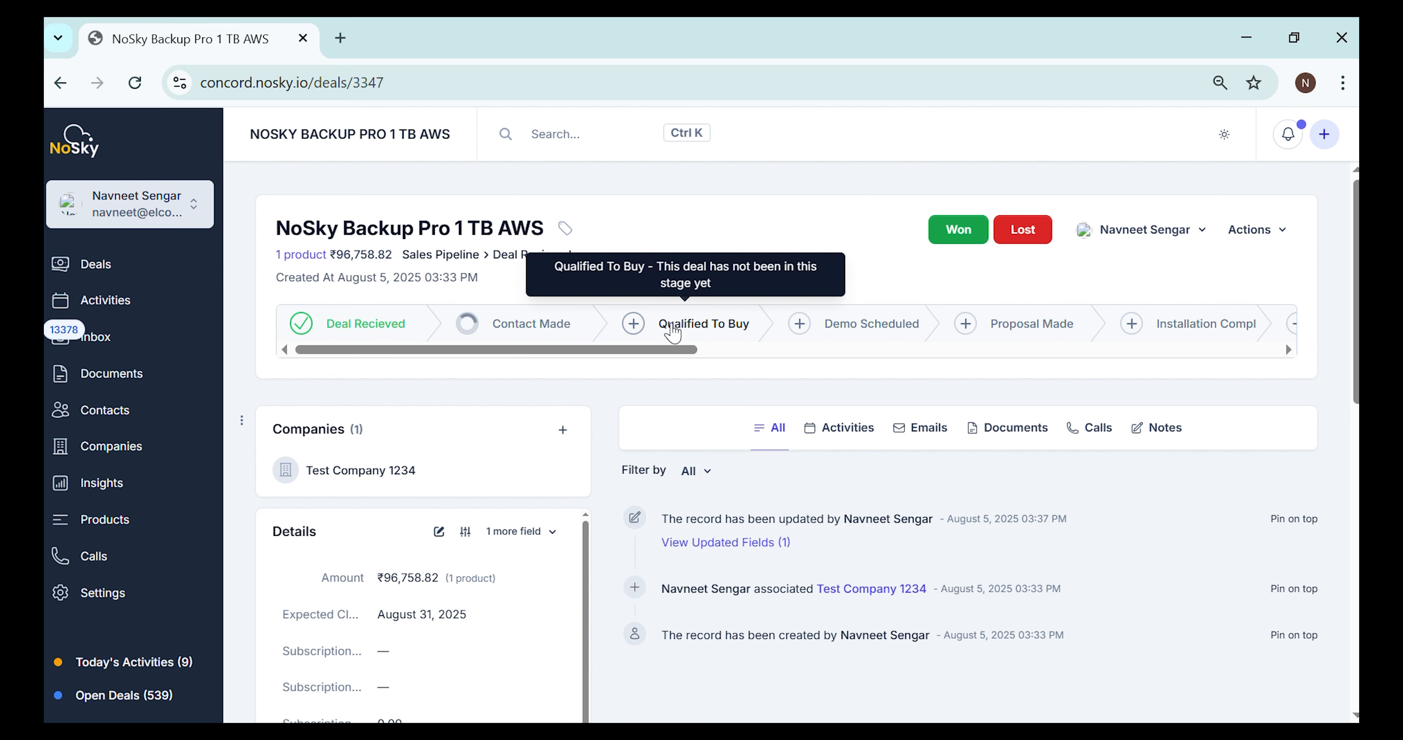
pyautogui.click(673, 332)
pyautogui.click(878, 350)
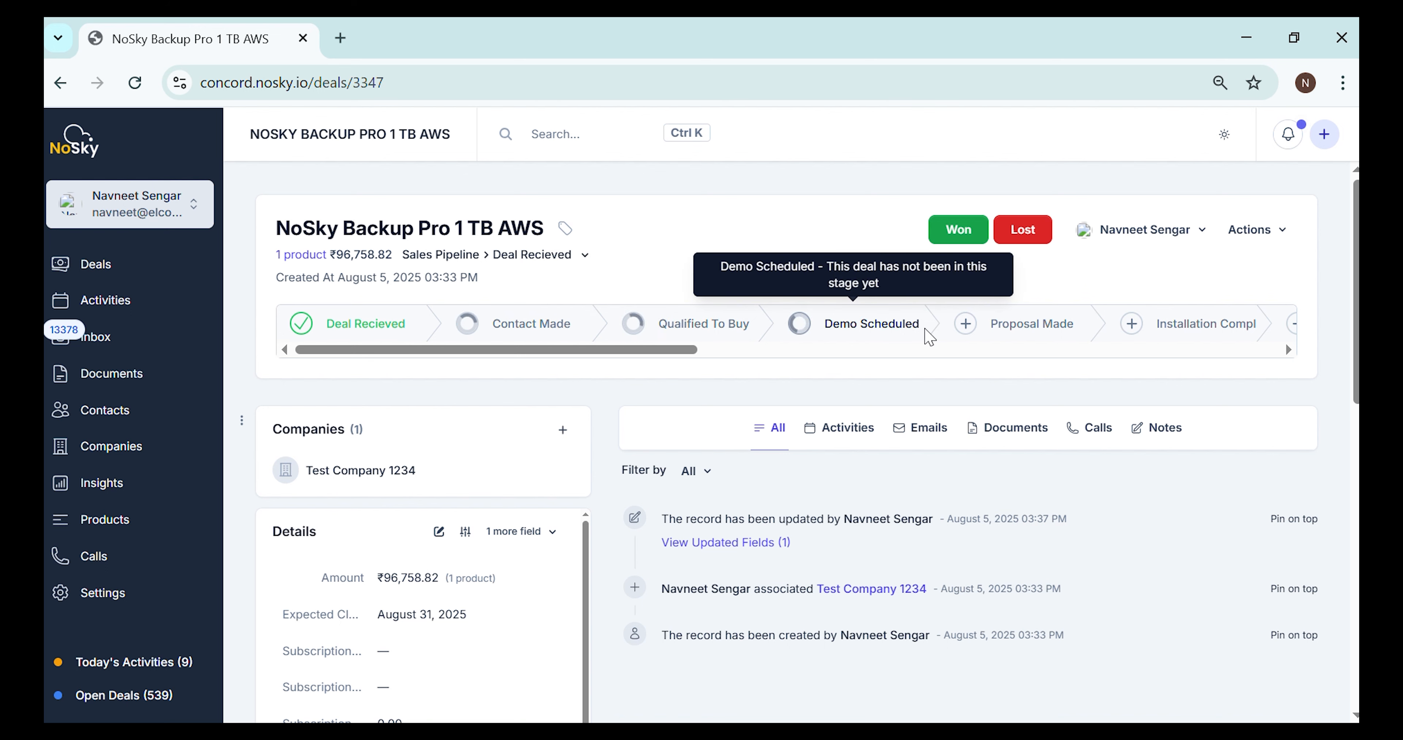
pyautogui.click(1010, 342)
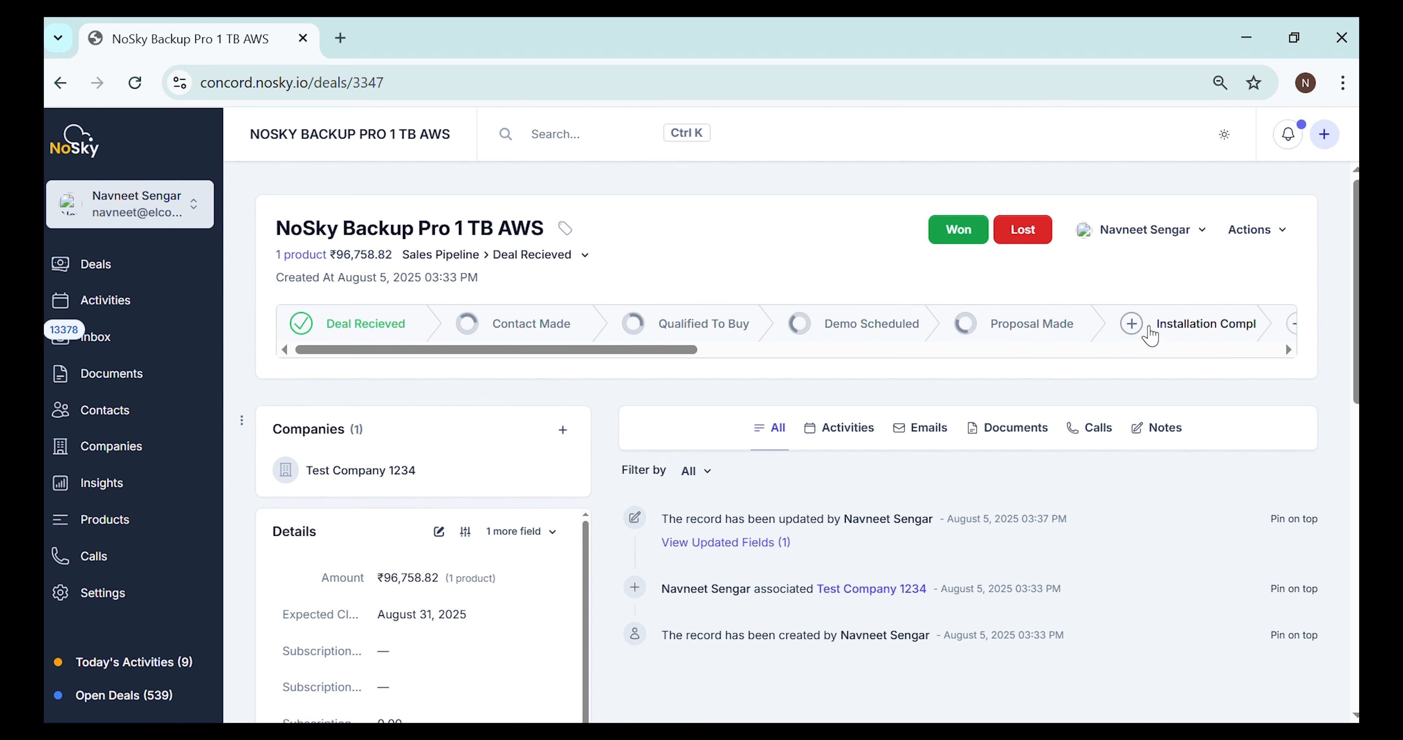
pyautogui.click(1150, 336)
pyautogui.moveTo(642, 350); pyautogui.dragTo(955, 369)
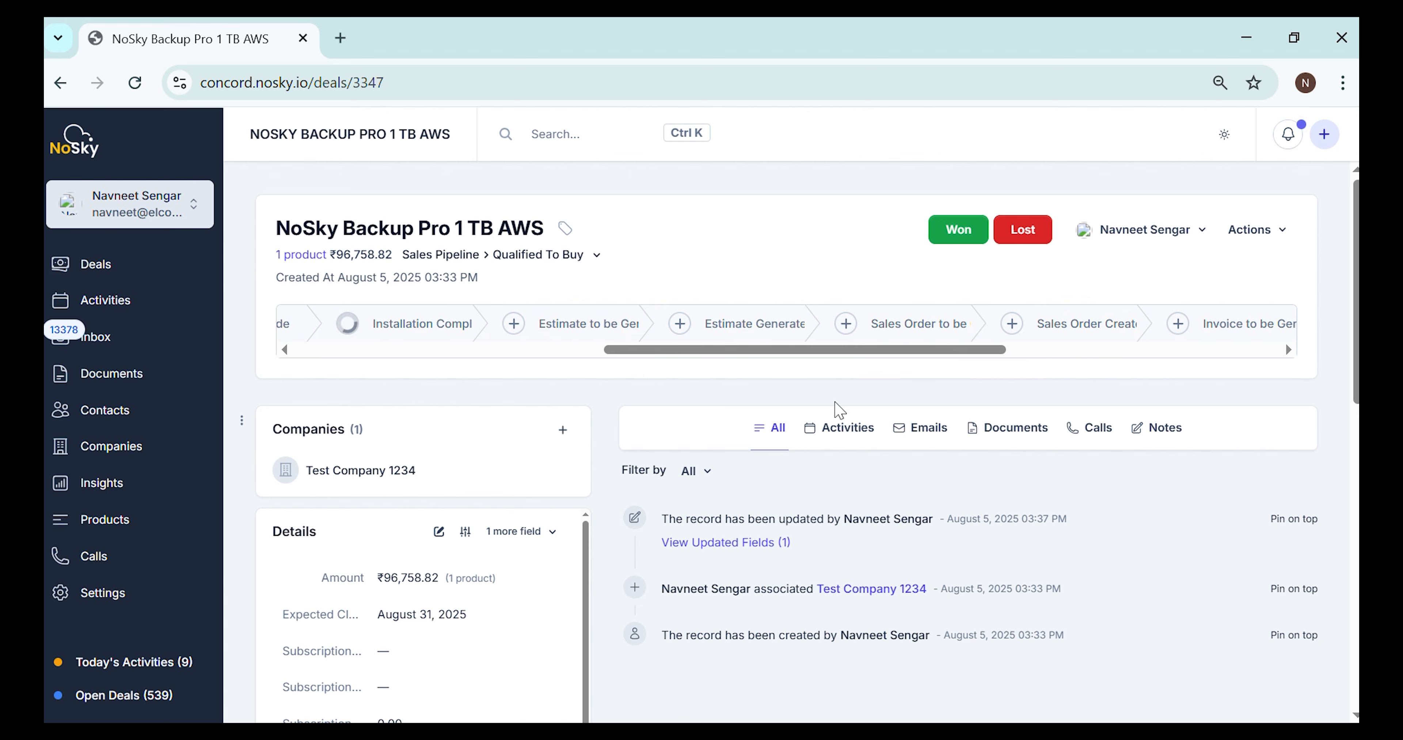
# Advance the deal through Estimate, Sales Order and Invoice stages to Payment Recieved, then mark it Won
pyautogui.click(561, 325)
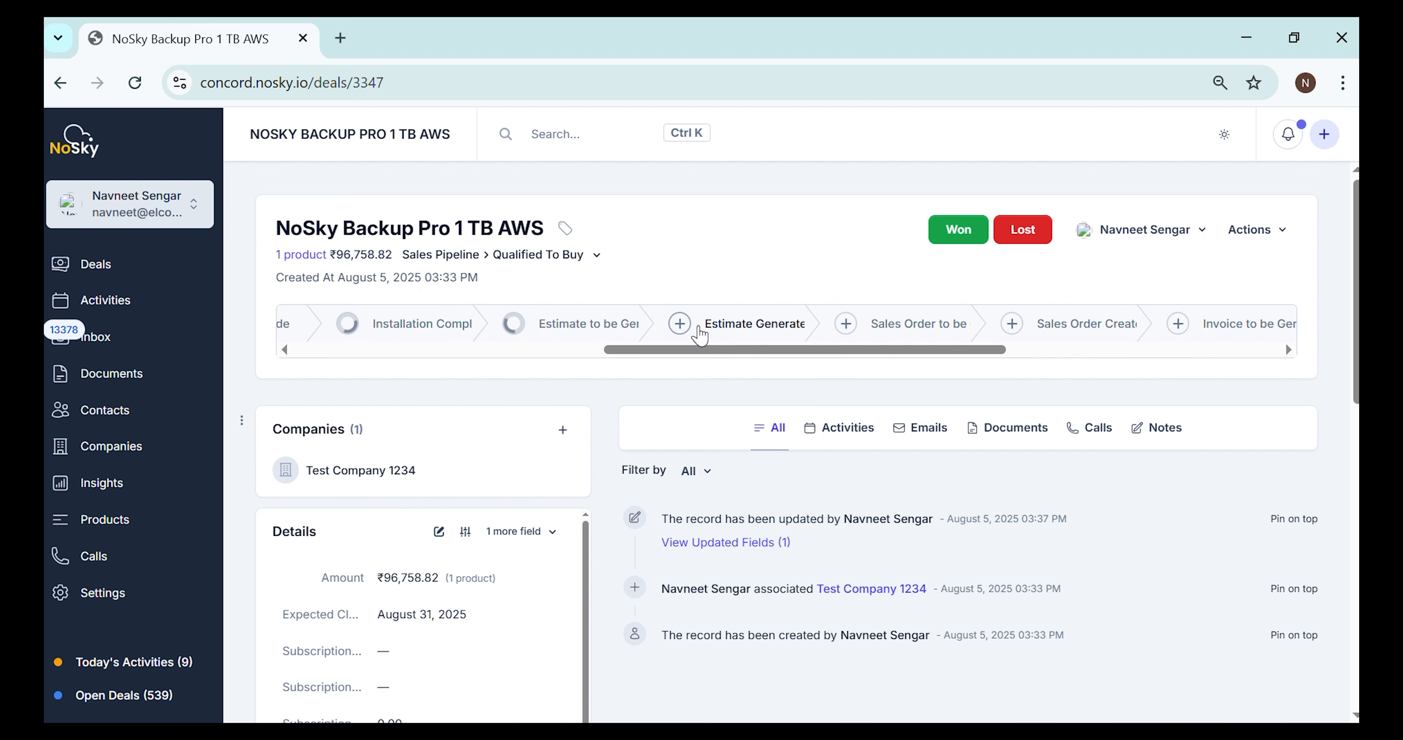
pyautogui.click(845, 323)
pyautogui.moveTo(869, 351); pyautogui.dragTo(955, 362)
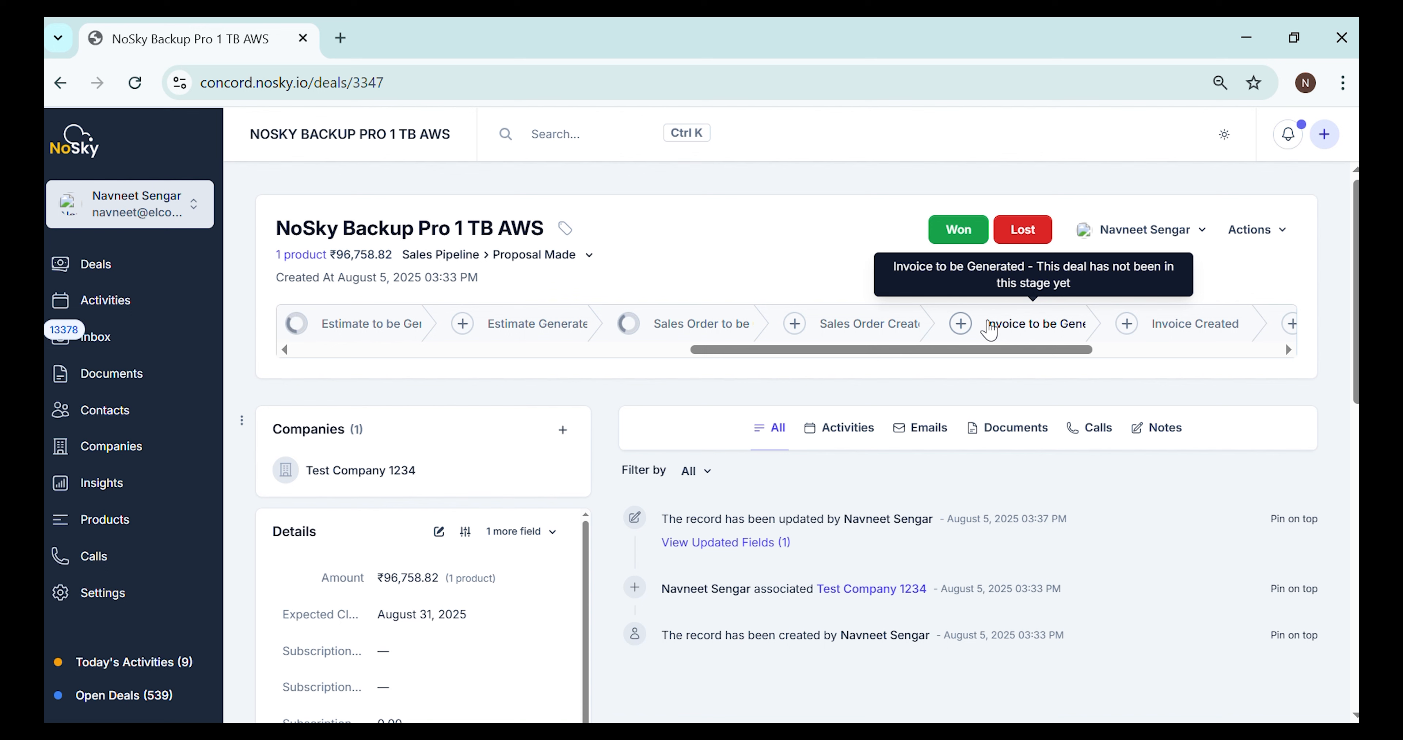
pyautogui.click(991, 327)
pyautogui.hscroll(5, 1017, 357)
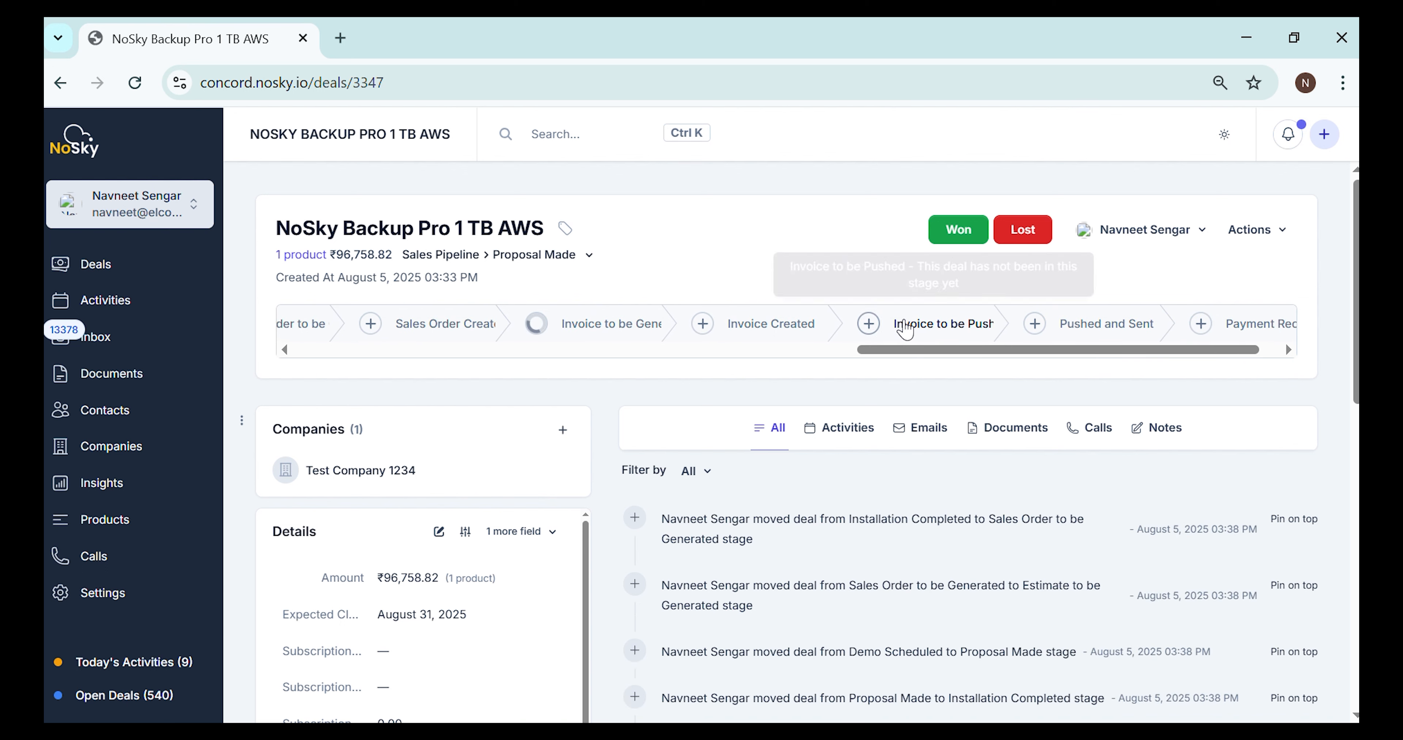
pyautogui.hscroll(2, 1100, 356)
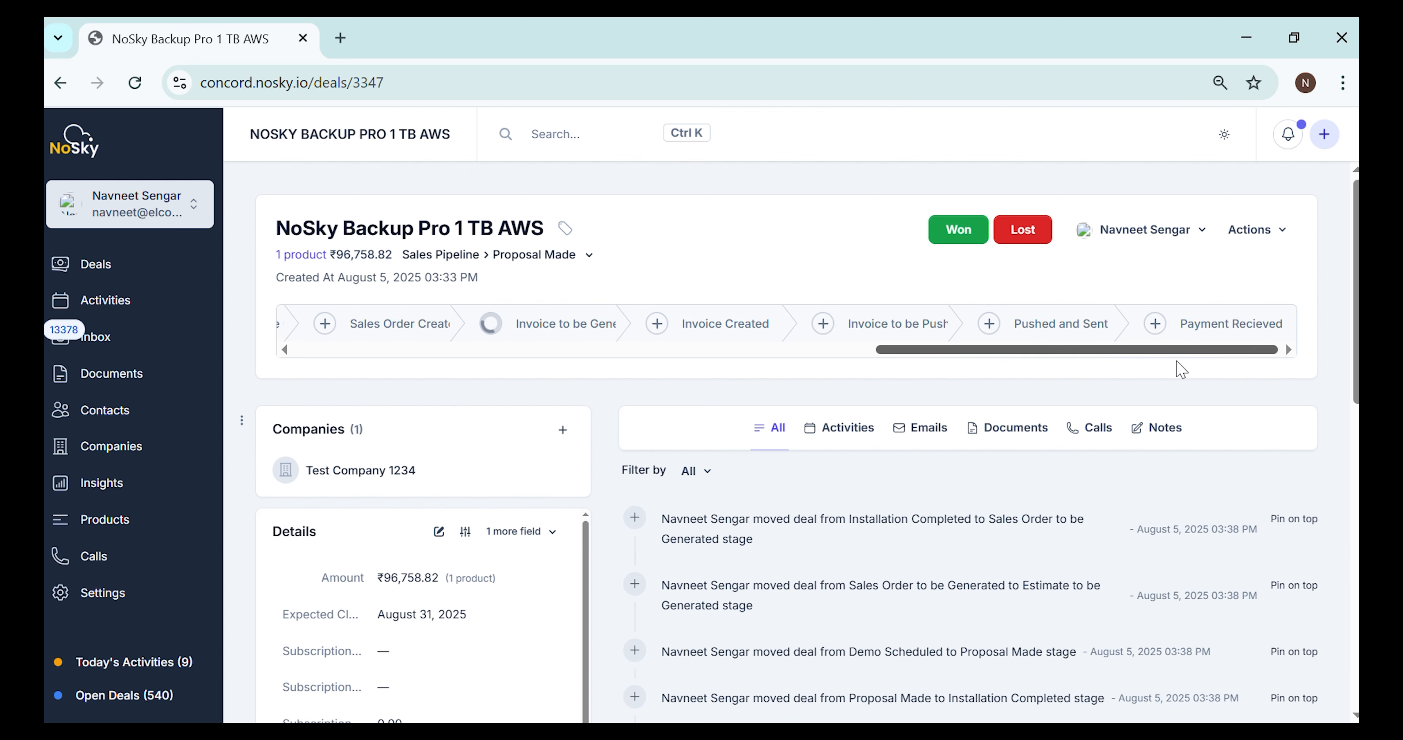
pyautogui.click(1213, 327)
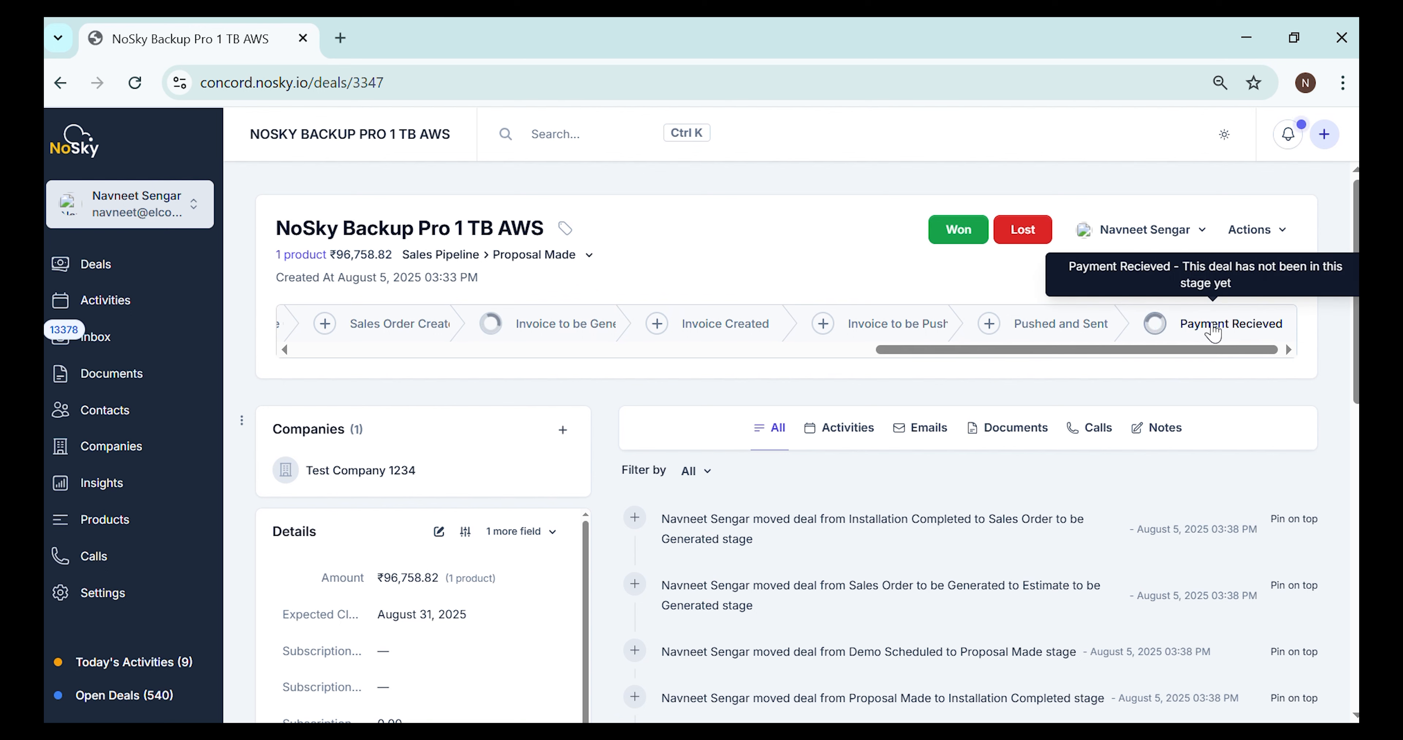
pyautogui.click(957, 237)
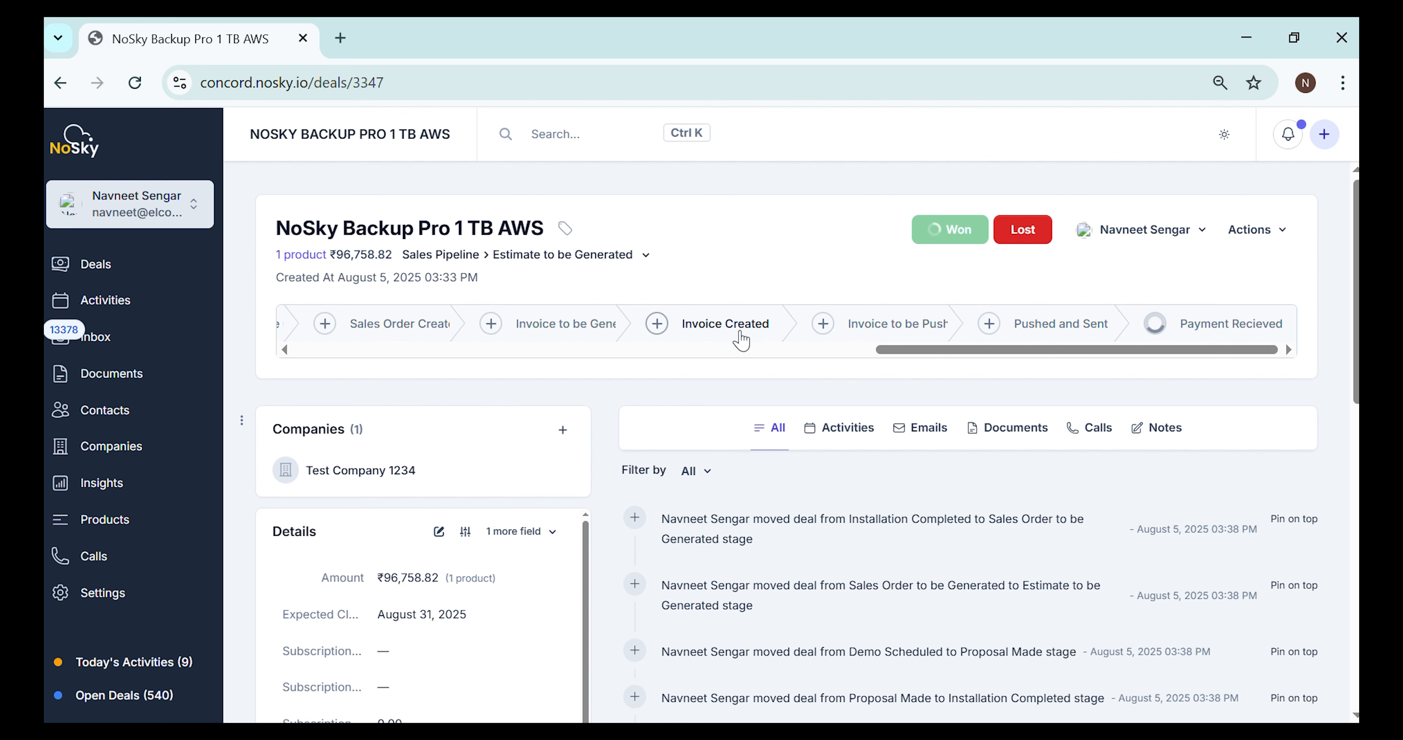
# Look over the won deal's Details panel and open the Deal Set field's editor
pyautogui.scroll(-1, 621, 449)
pyautogui.scroll(-3, 620, 449)
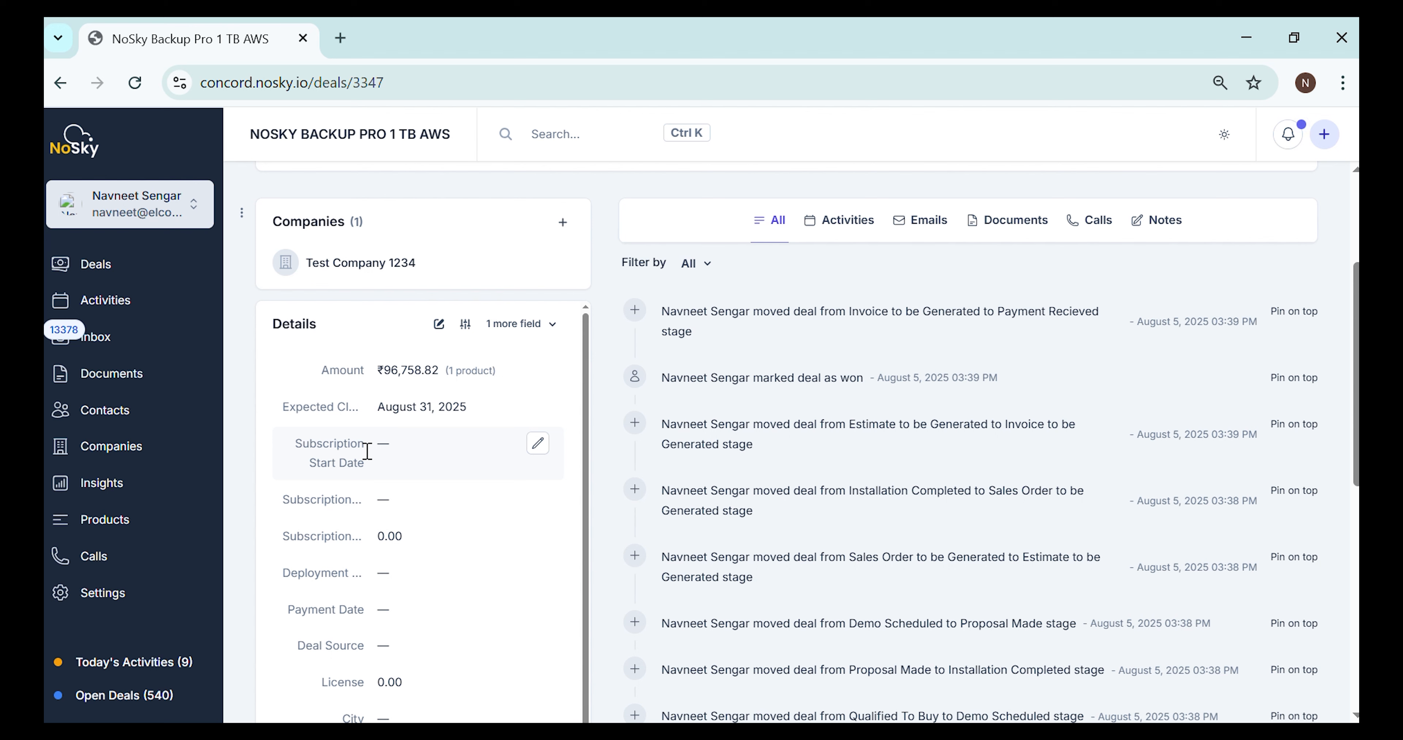
pyautogui.scroll(-4, 423, 484)
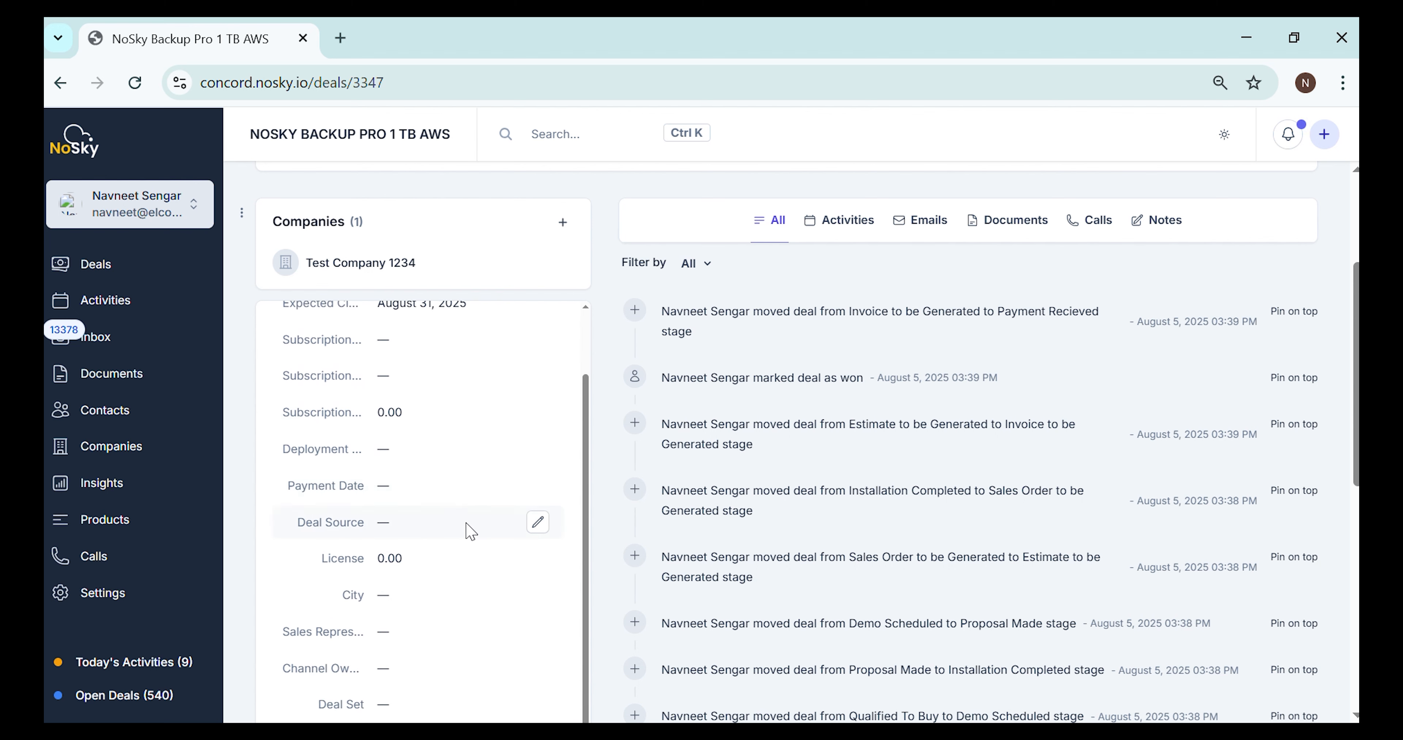
pyautogui.scroll(-4, 520, 617)
pyautogui.scroll(5, 485, 564)
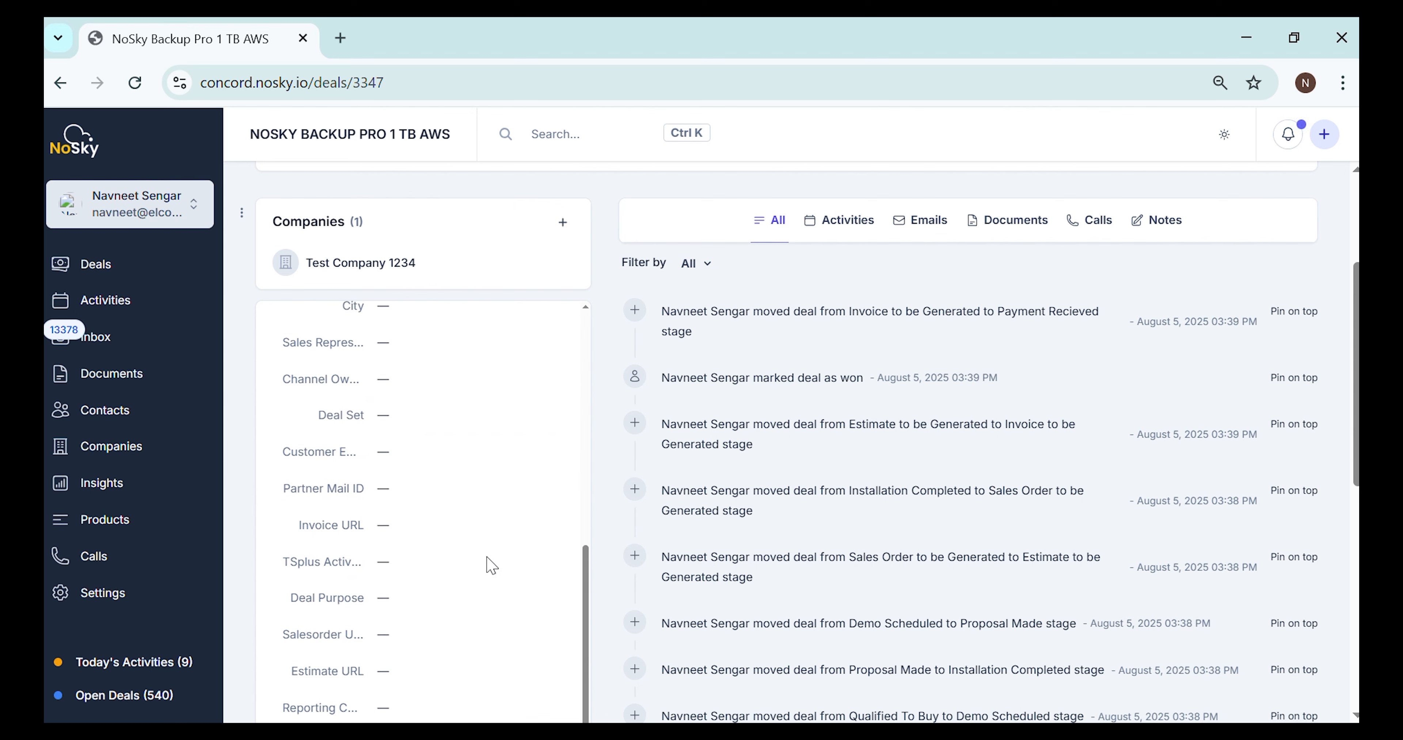
pyautogui.scroll(3, 490, 563)
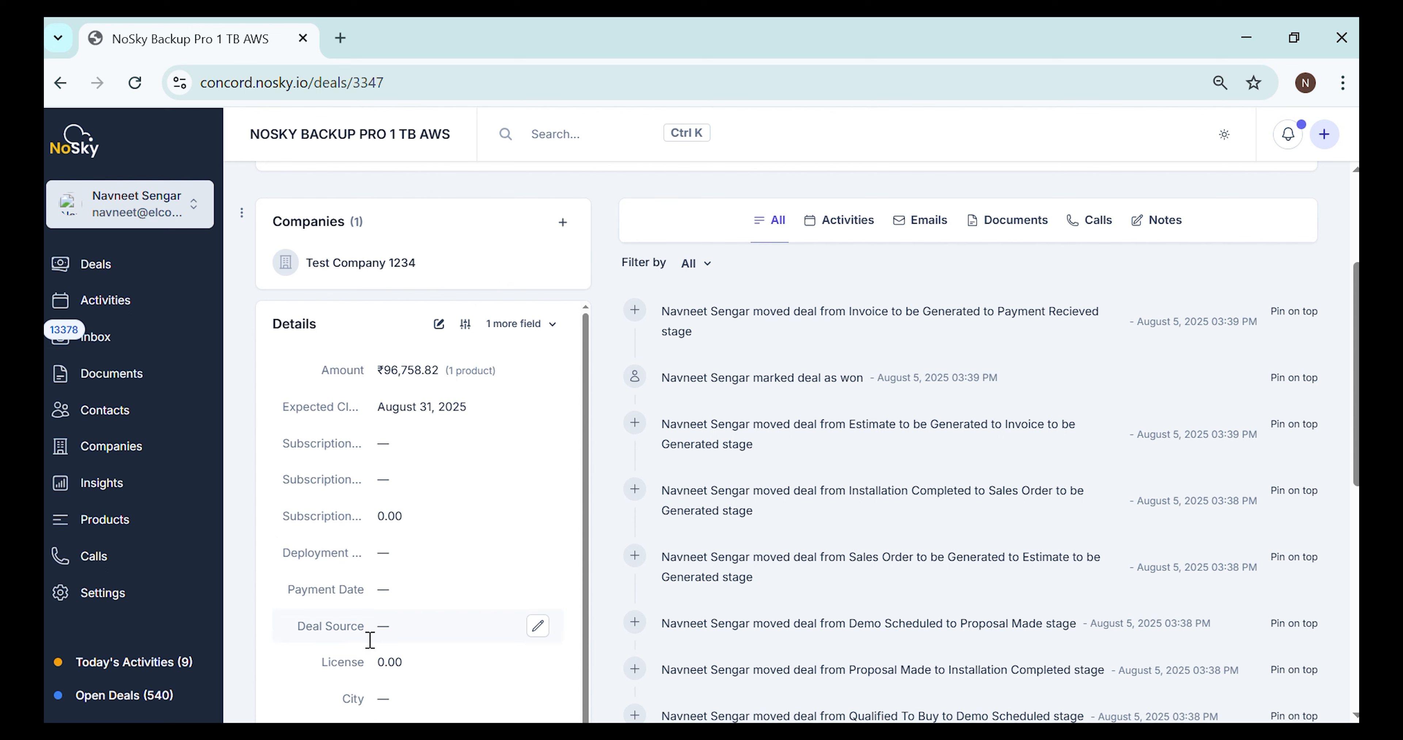
pyautogui.scroll(-2, 370, 637)
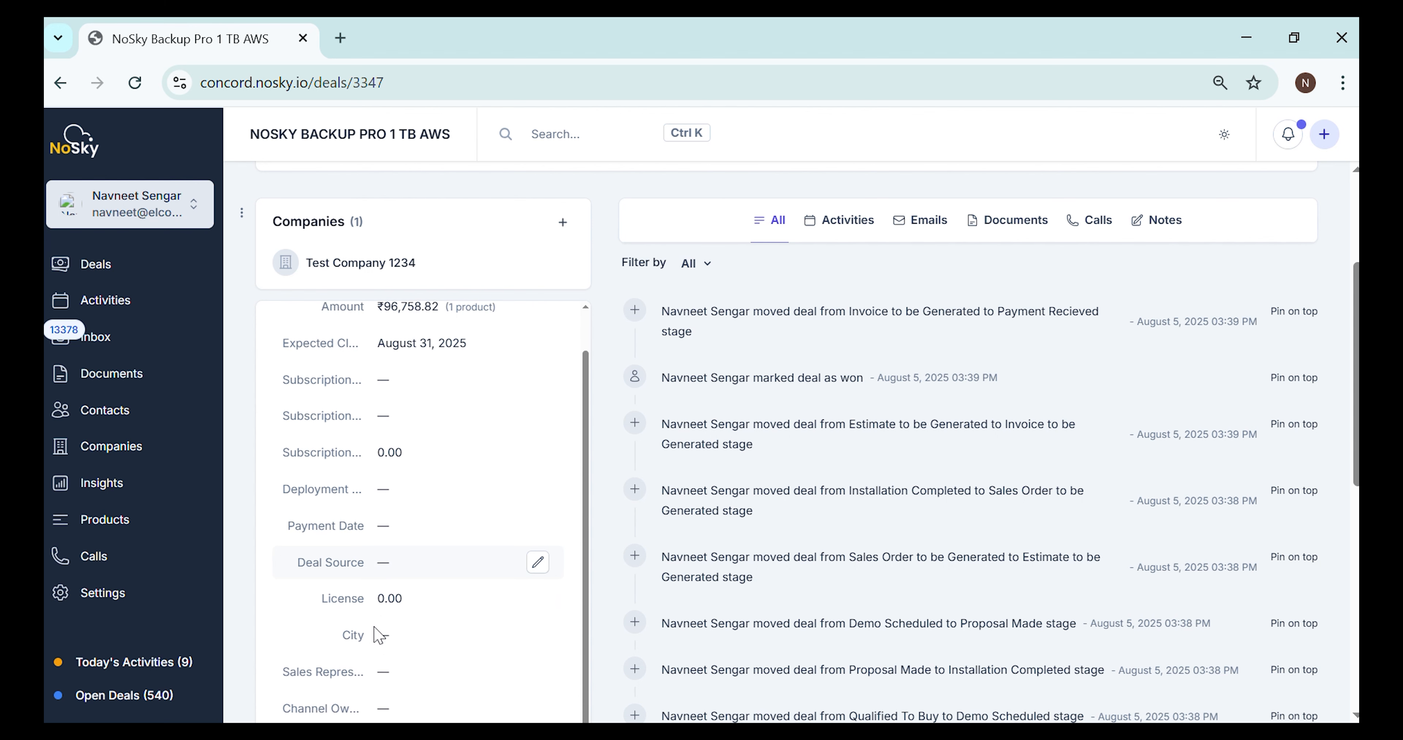
pyautogui.scroll(2, 545, 451)
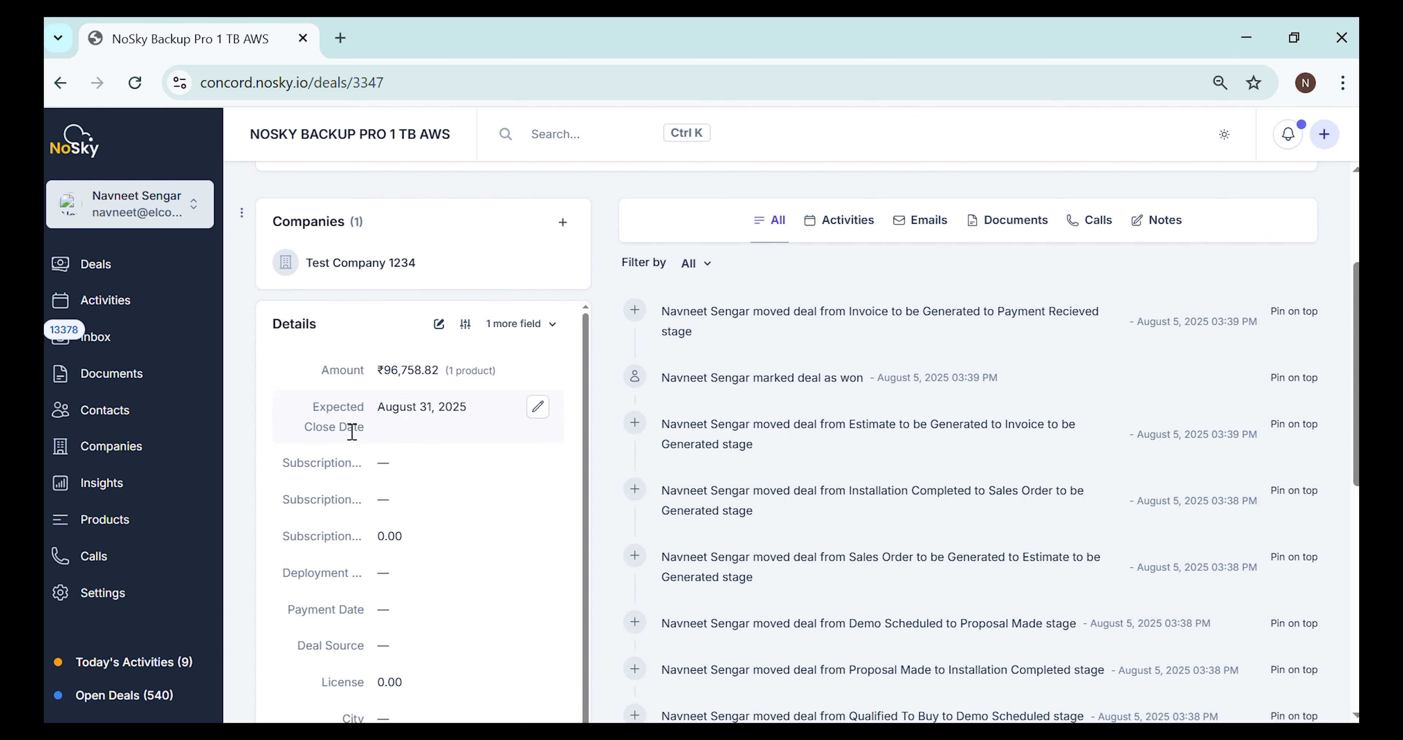
pyautogui.scroll(-3, 479, 484)
pyautogui.scroll(-1, 515, 520)
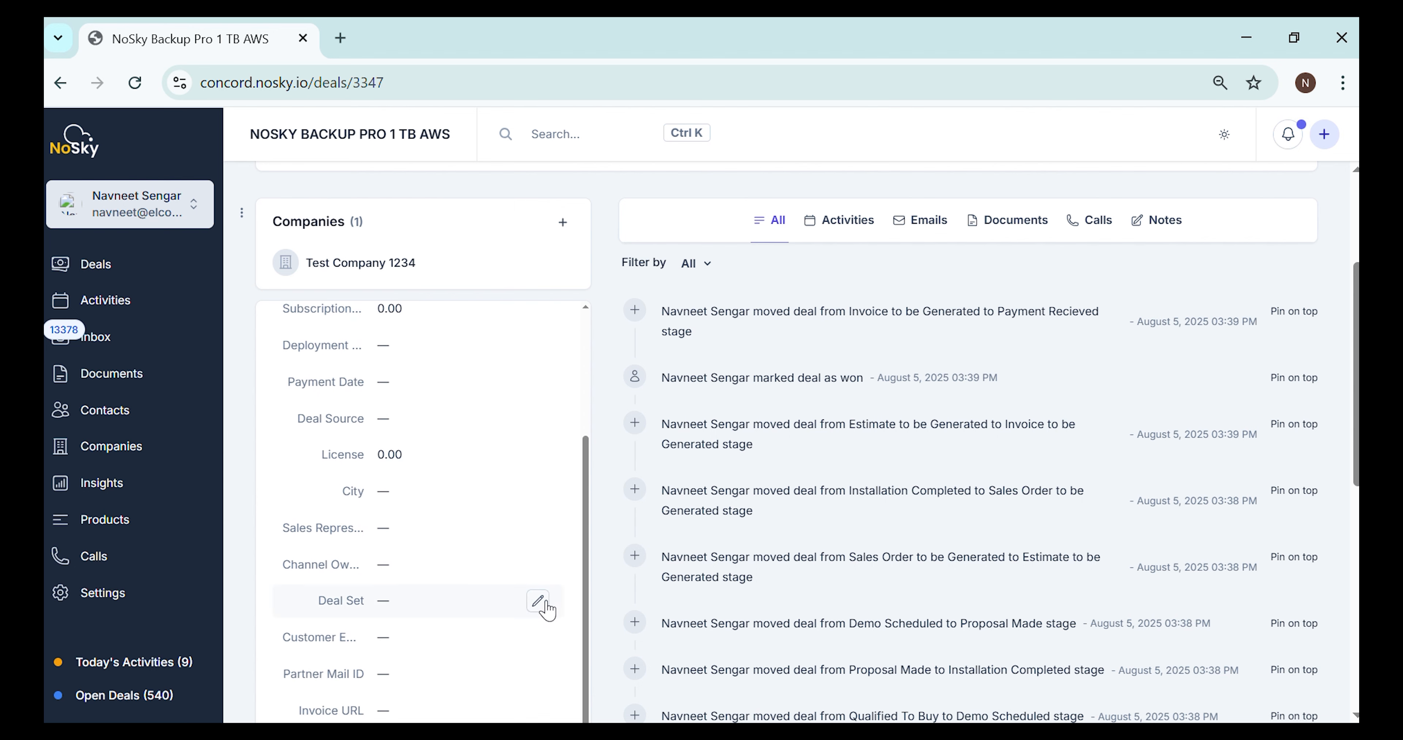
pyautogui.click(539, 601)
# Show the Deal Set options, then close the editor leaving Deal Set blank
pyautogui.click(583, 503)
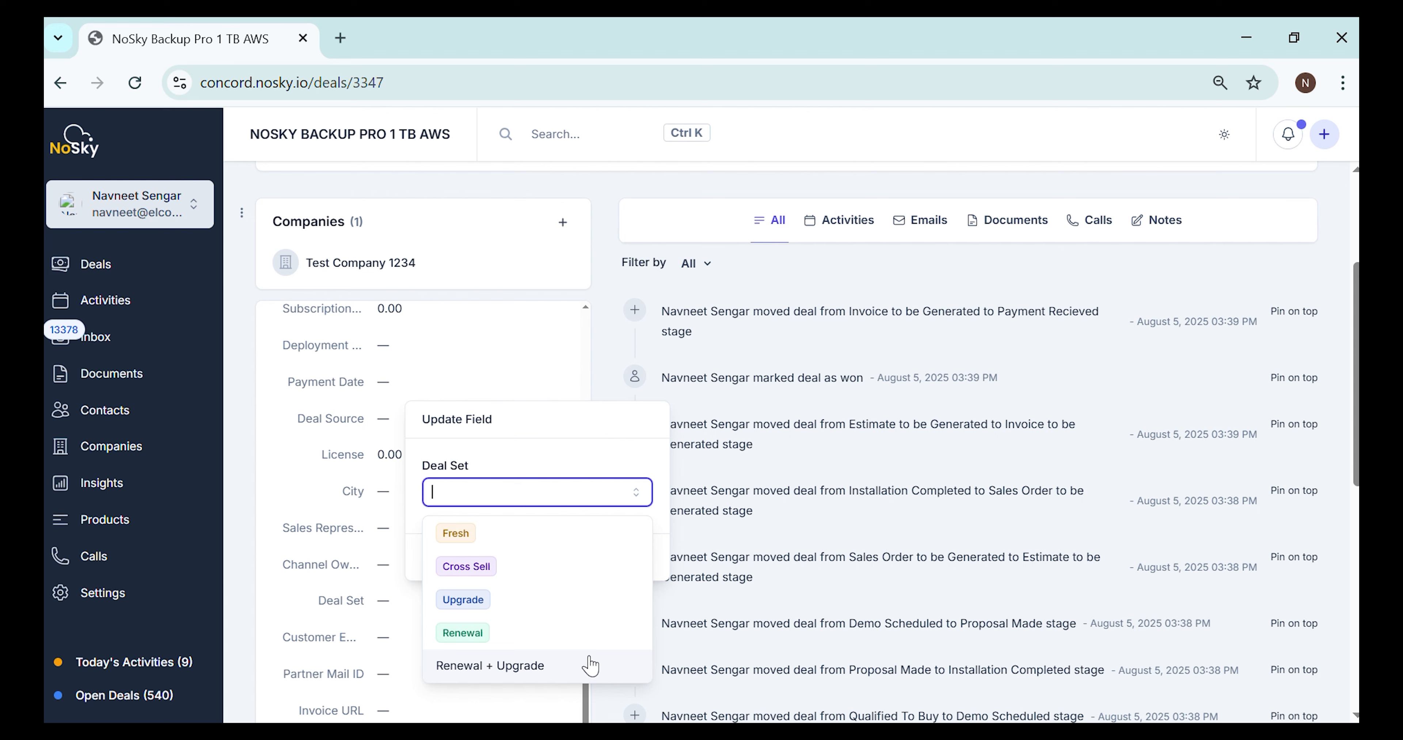
pyautogui.click(281, 605)
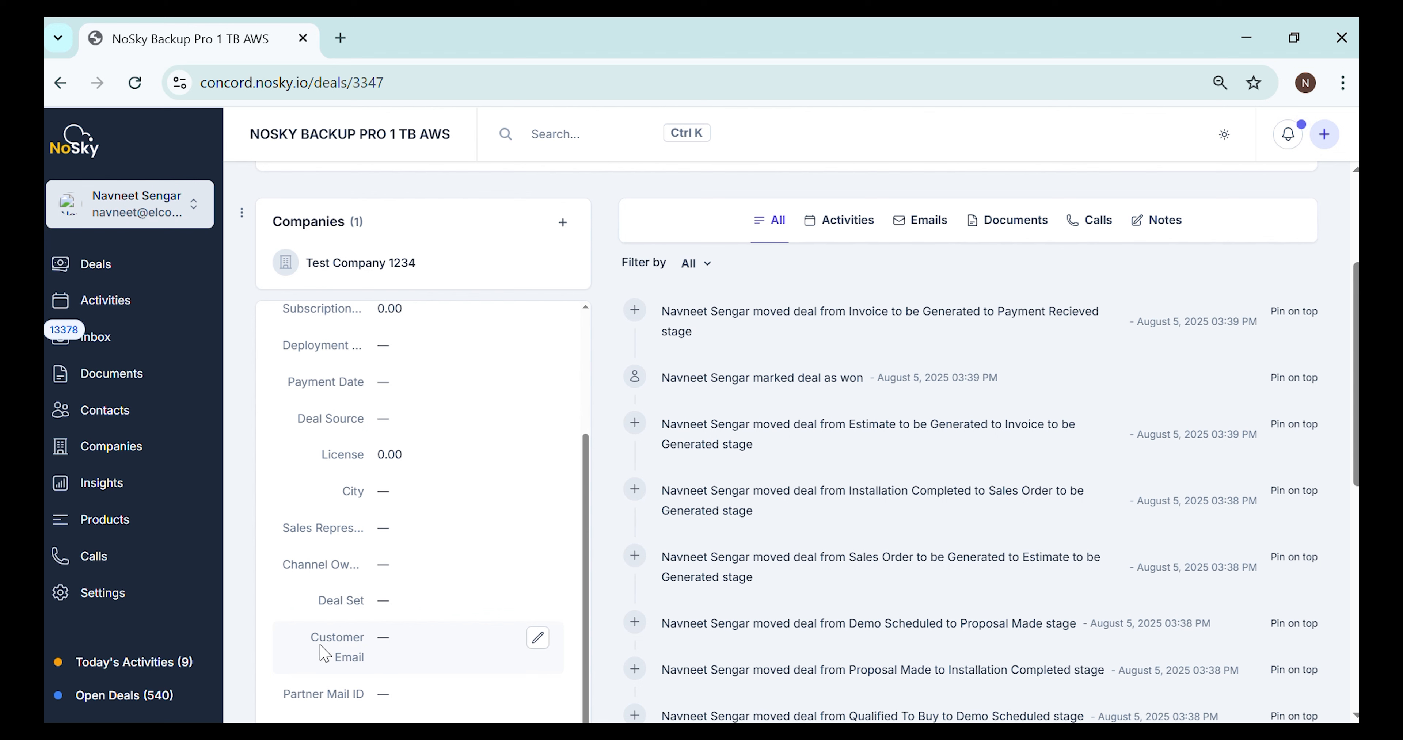
pyautogui.scroll(-2, 444, 617)
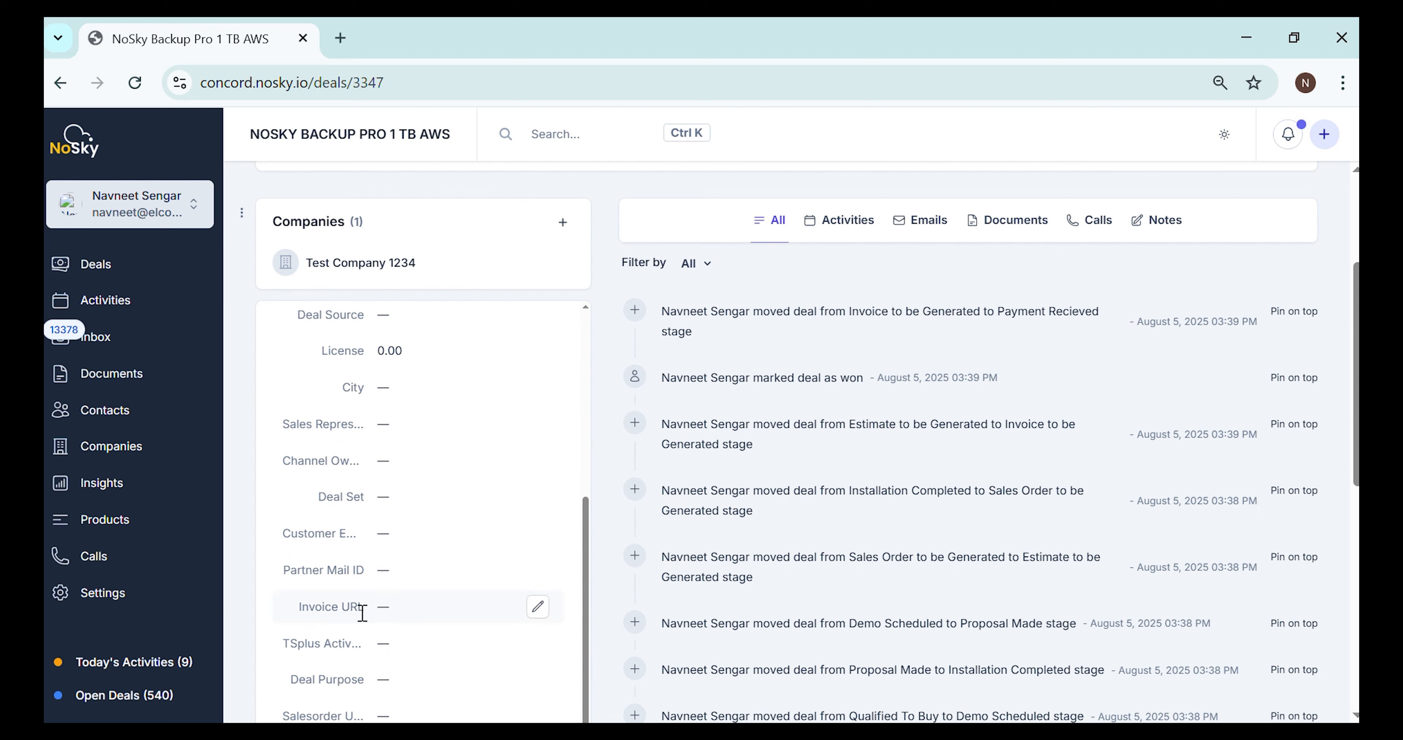
pyautogui.scroll(-2, 373, 617)
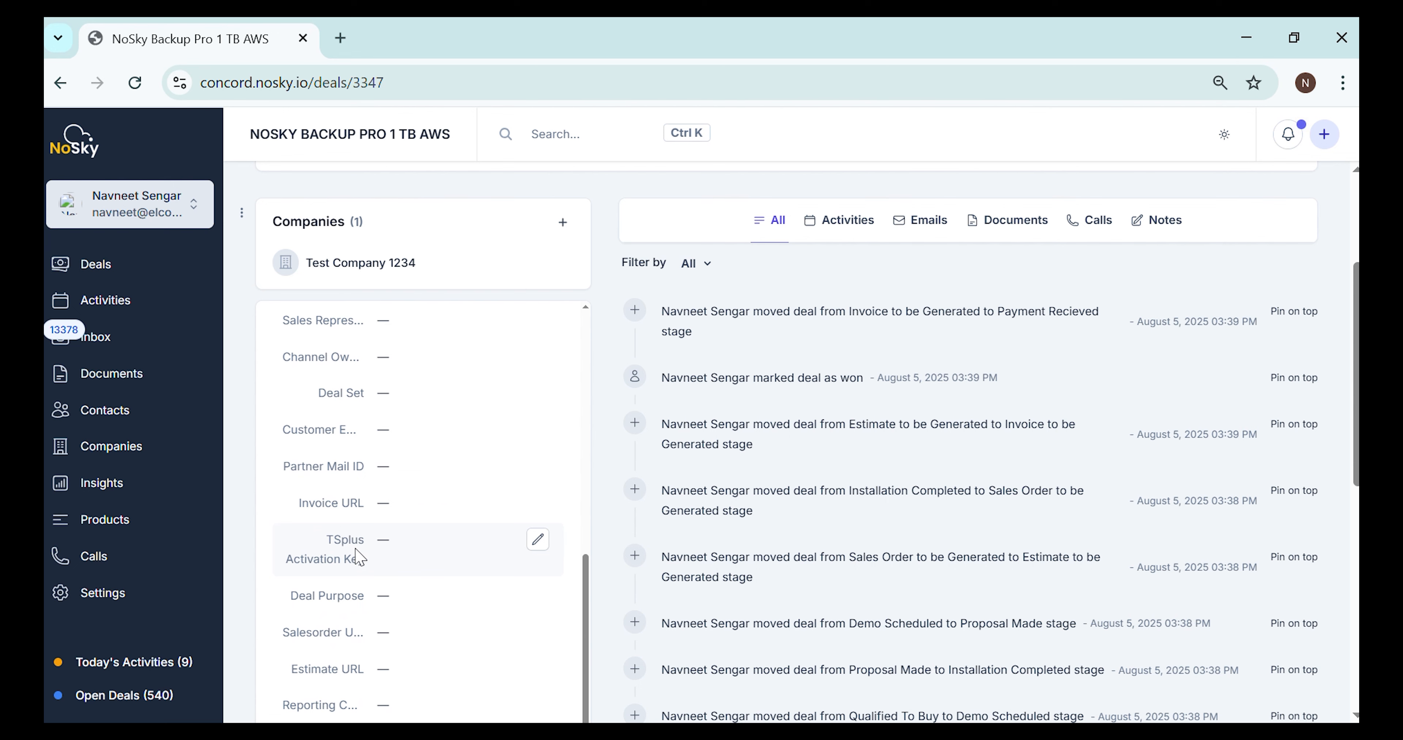
pyautogui.scroll(-4, 358, 556)
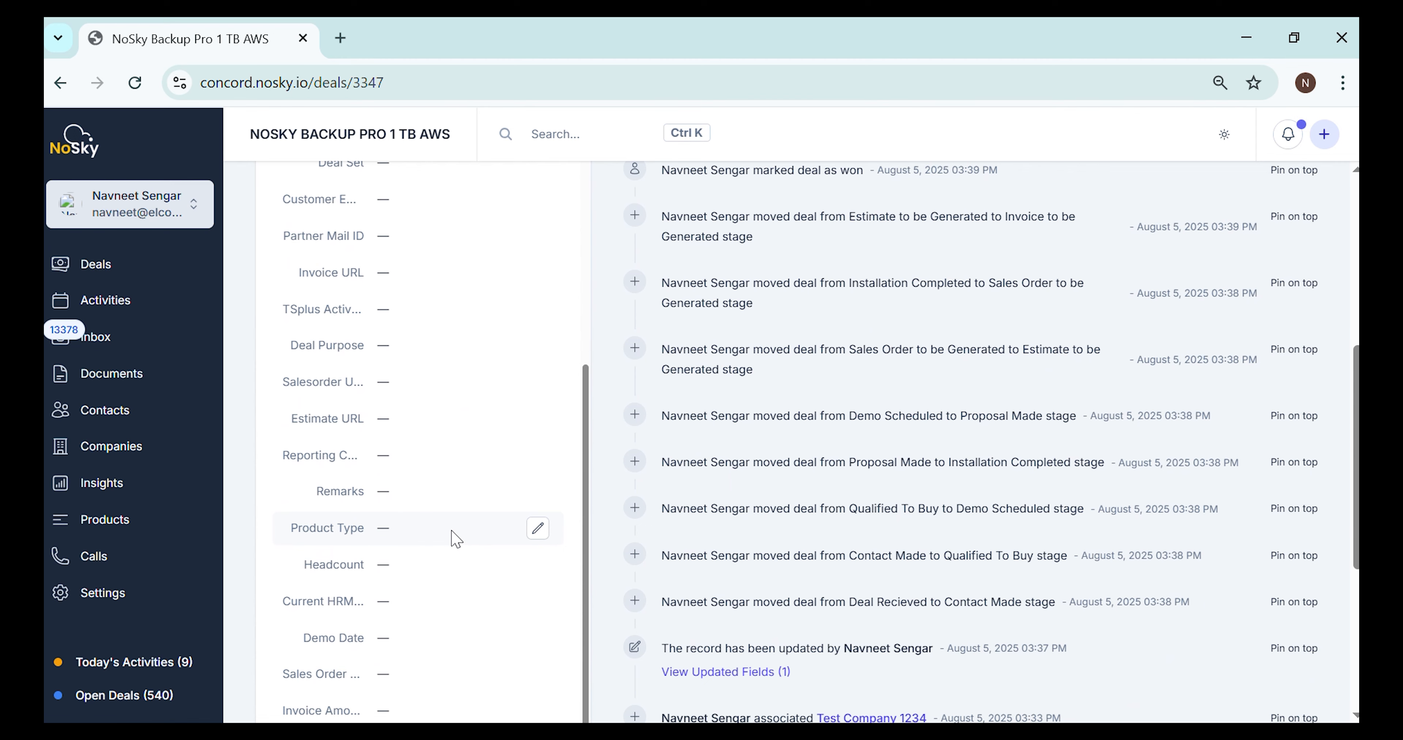
pyautogui.scroll(-2, 456, 539)
pyautogui.scroll(-2, 460, 538)
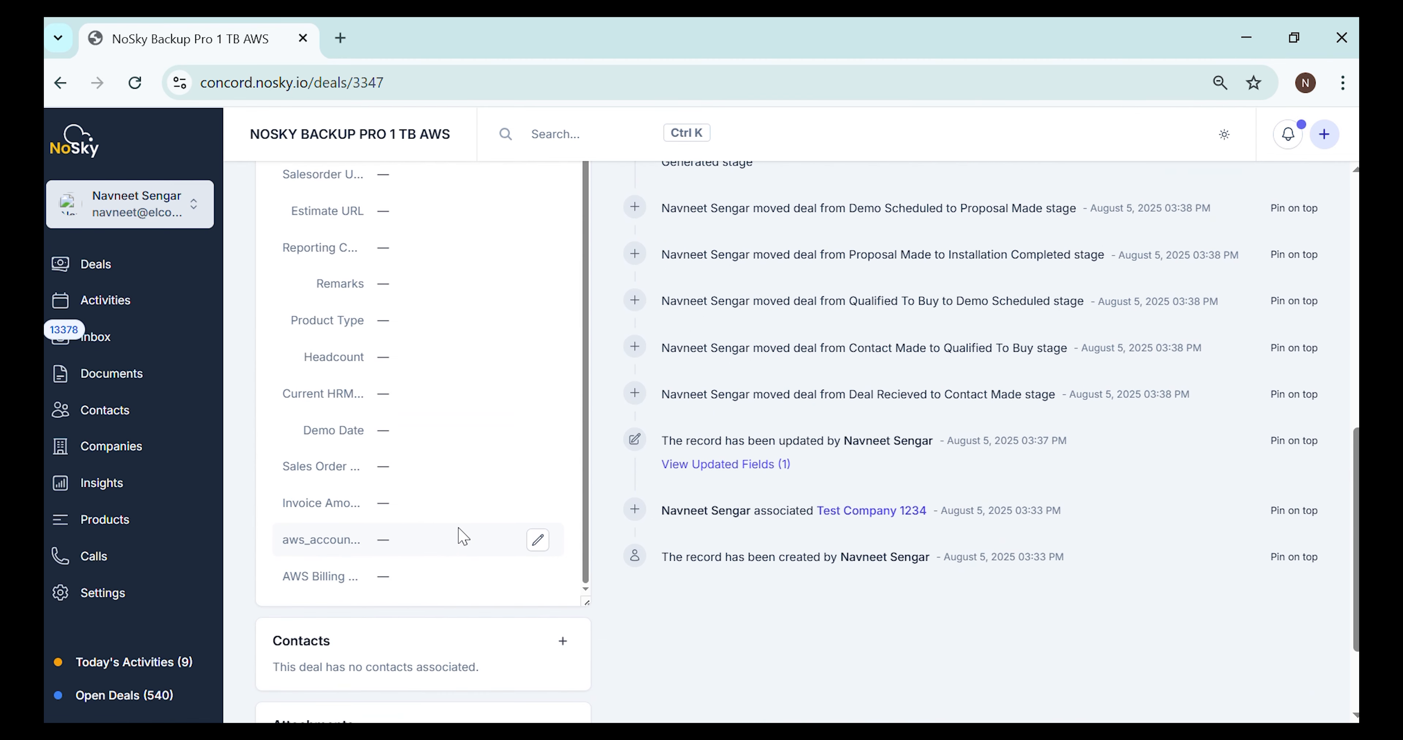
pyautogui.scroll(-2, 462, 537)
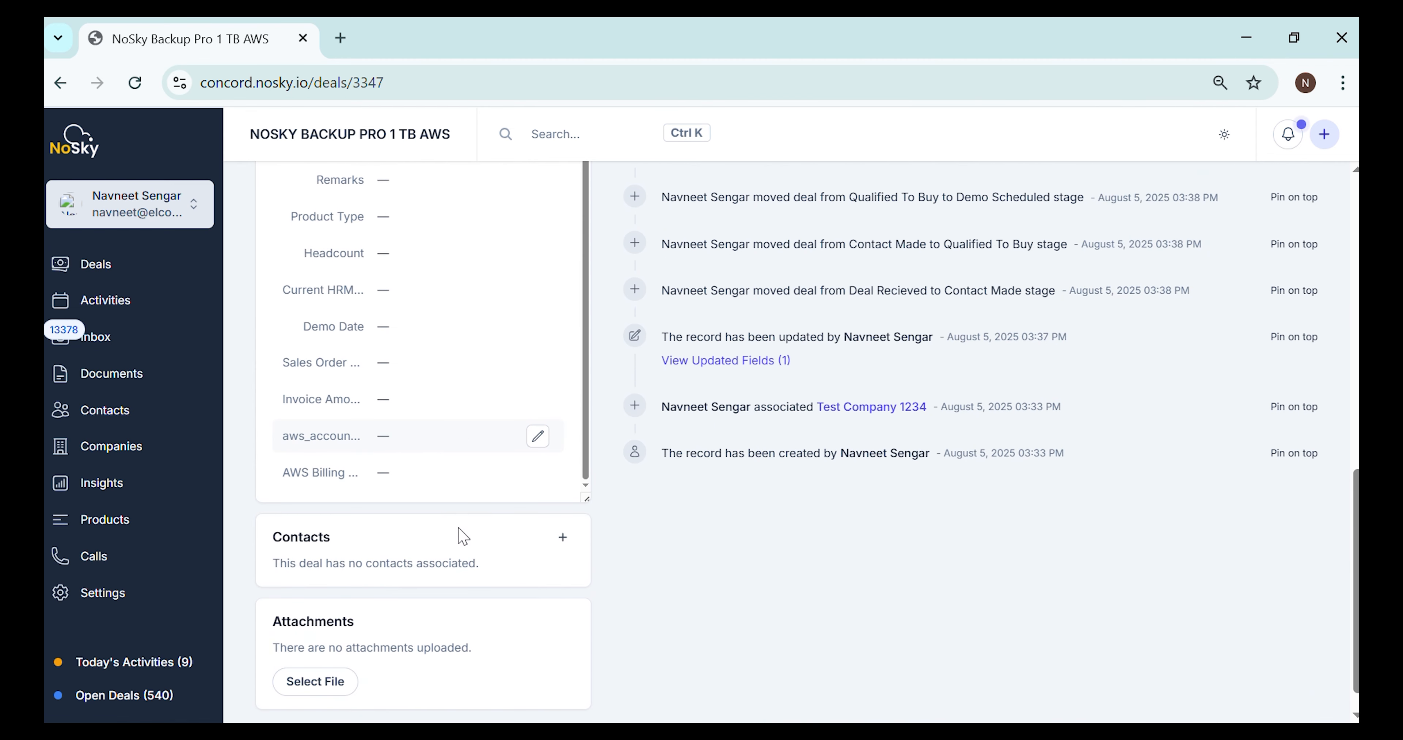
# Open a new contact form for the deal and cancel it without adding anyone
pyautogui.click(573, 540)
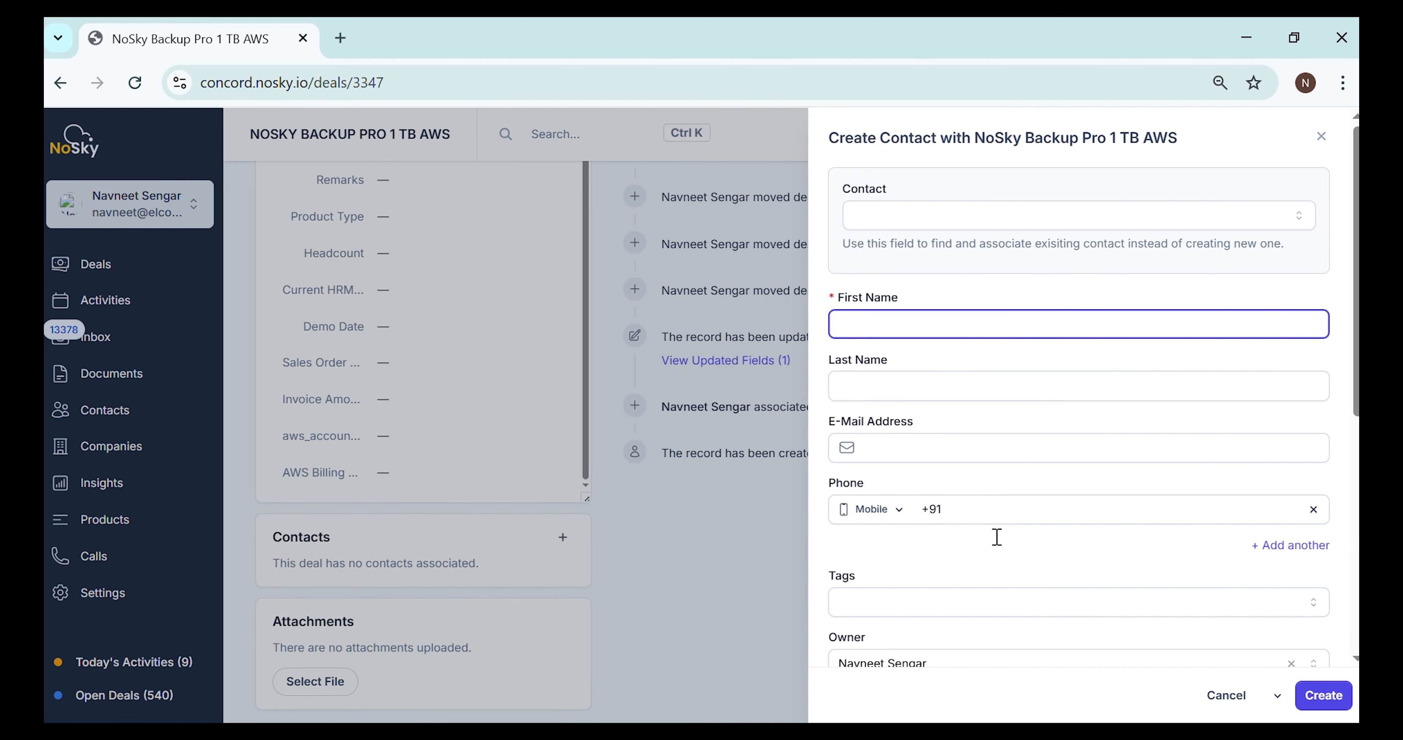
pyautogui.click(1224, 697)
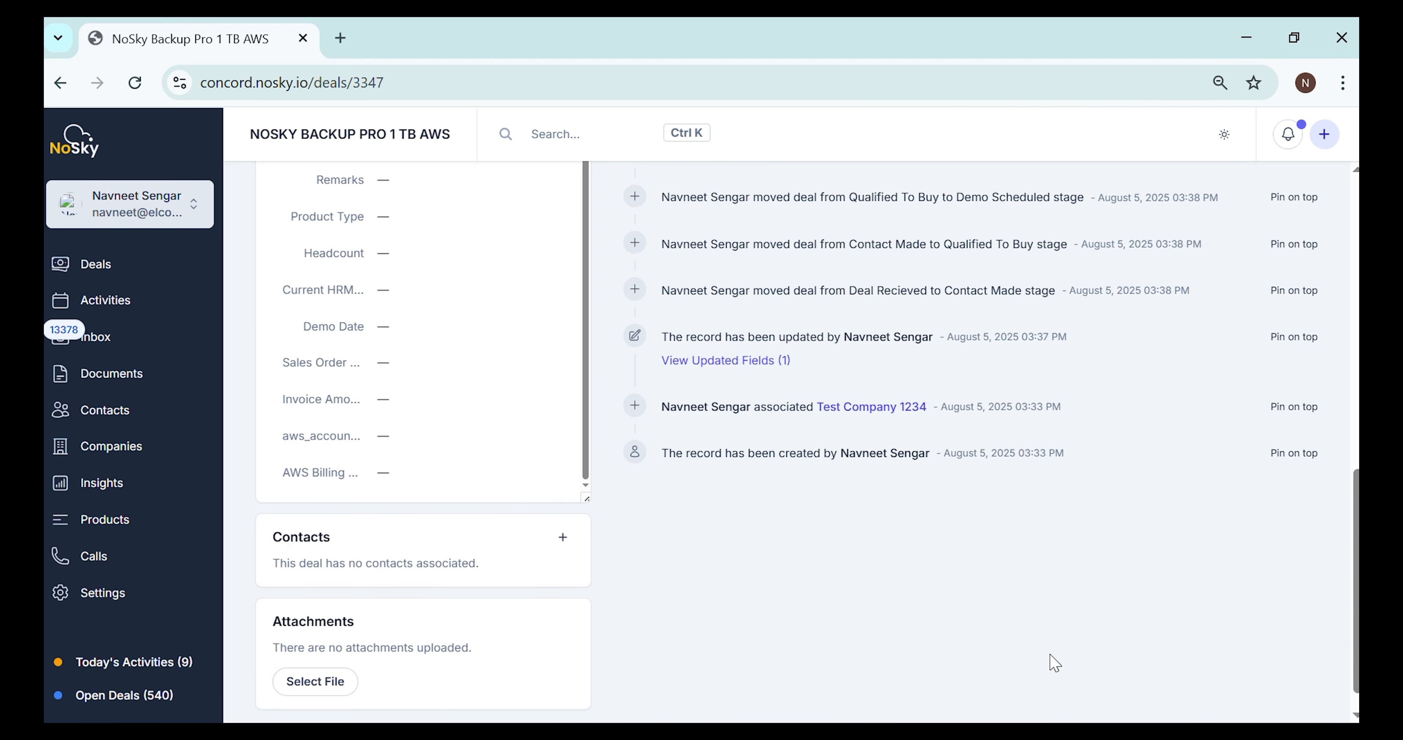
pyautogui.scroll(-1, 691, 580)
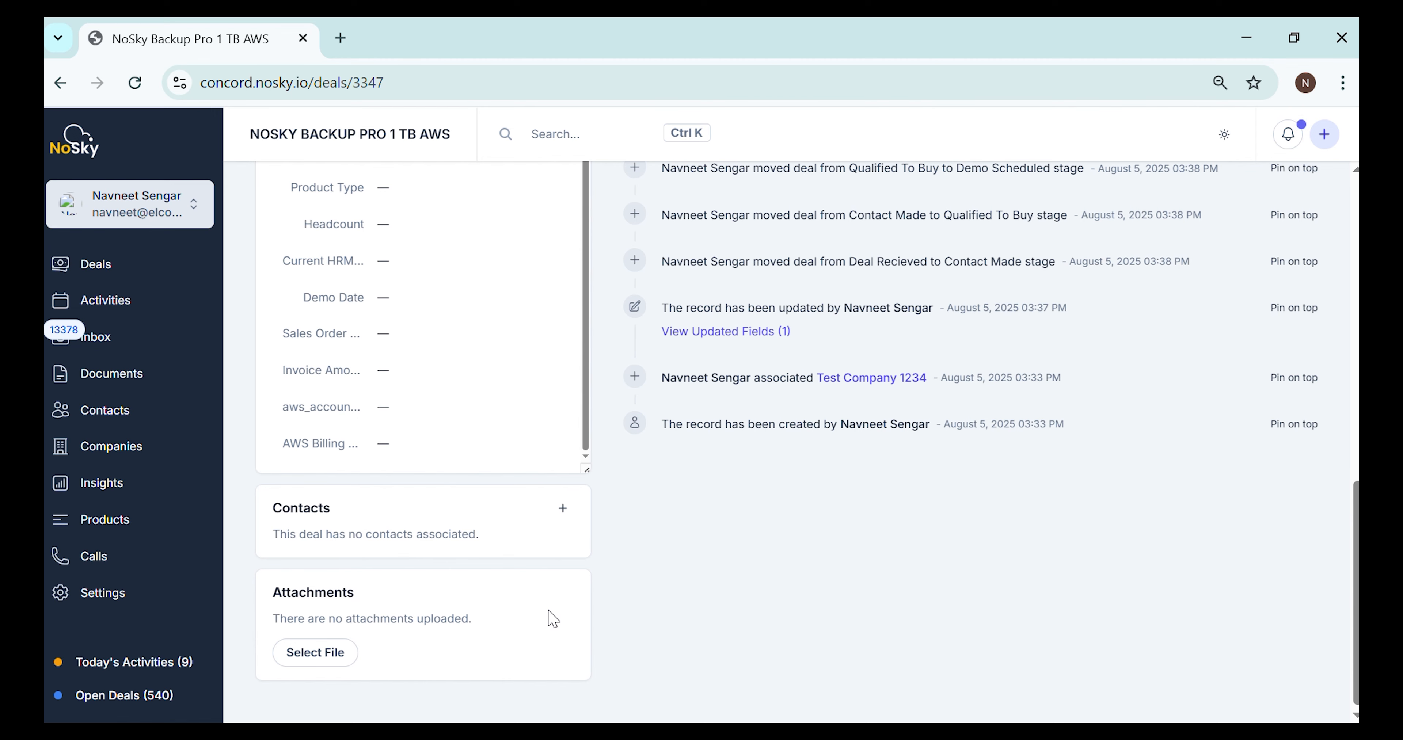
pyautogui.scroll(1, 670, 618)
pyautogui.scroll(10, 672, 617)
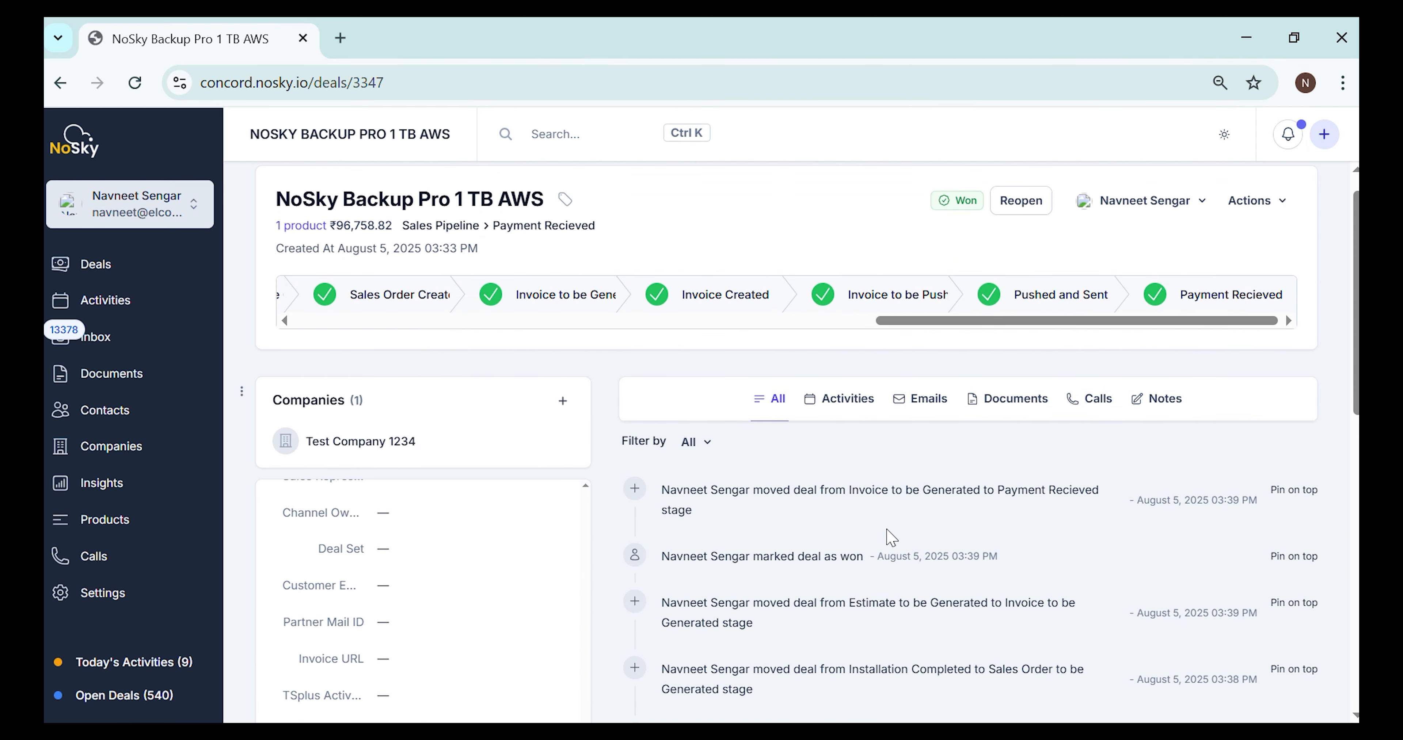
pyautogui.scroll(-2, 893, 517)
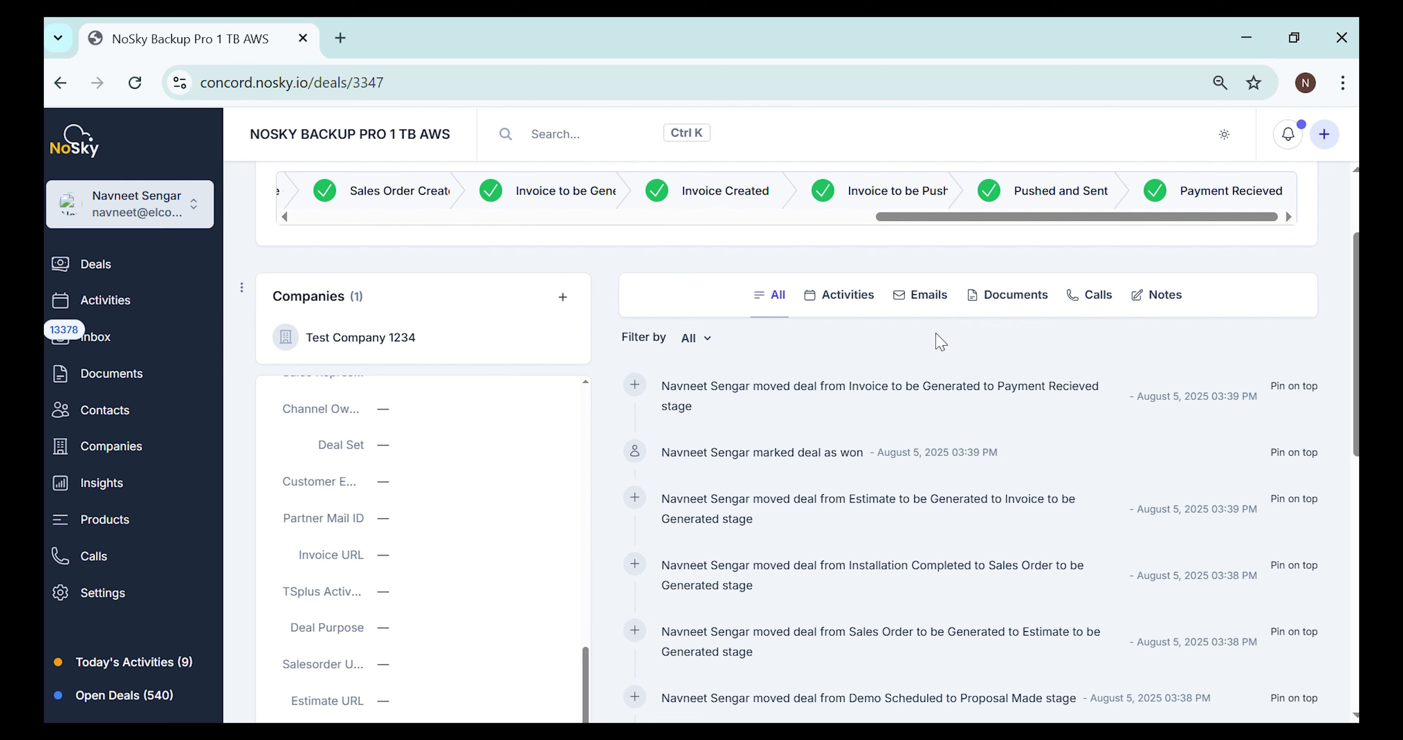
pyautogui.scroll(-3, 929, 506)
pyautogui.scroll(-2, 930, 536)
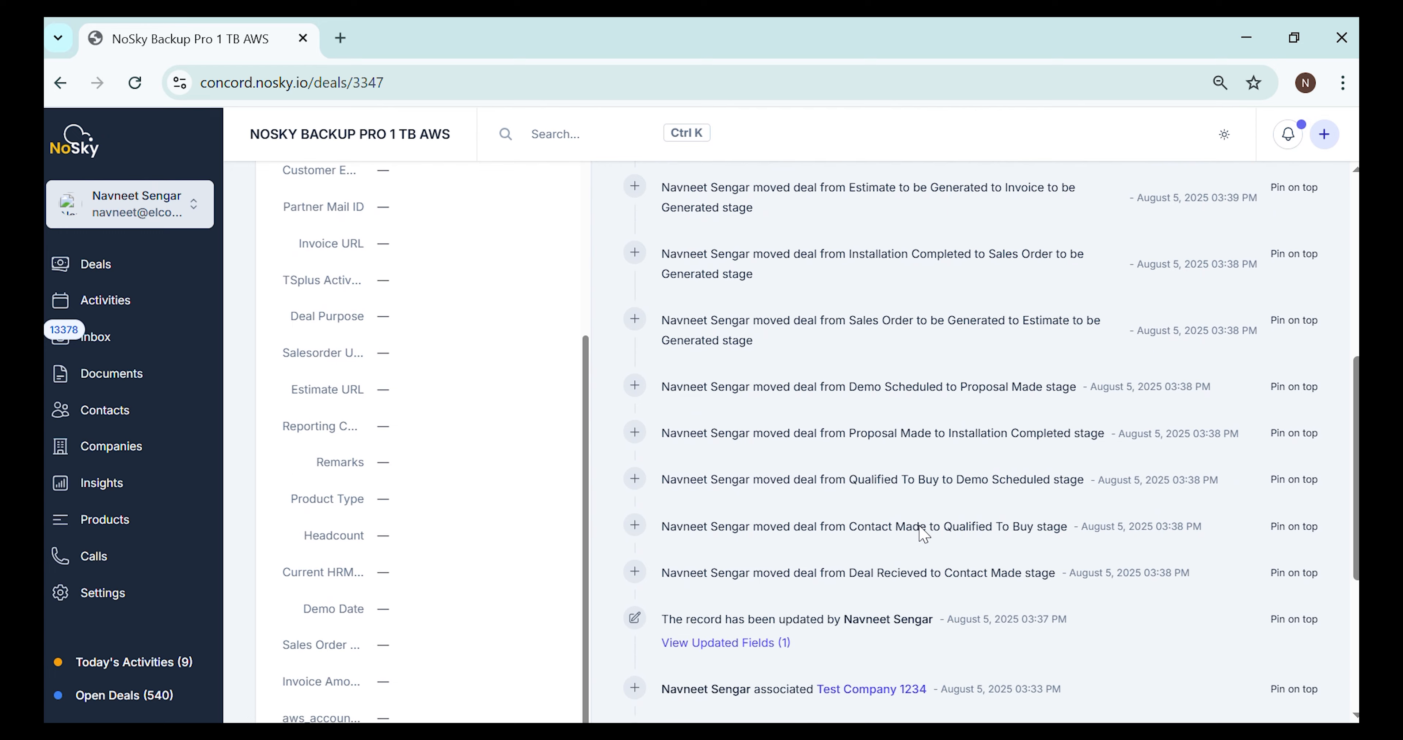
pyautogui.scroll(-2, 929, 545)
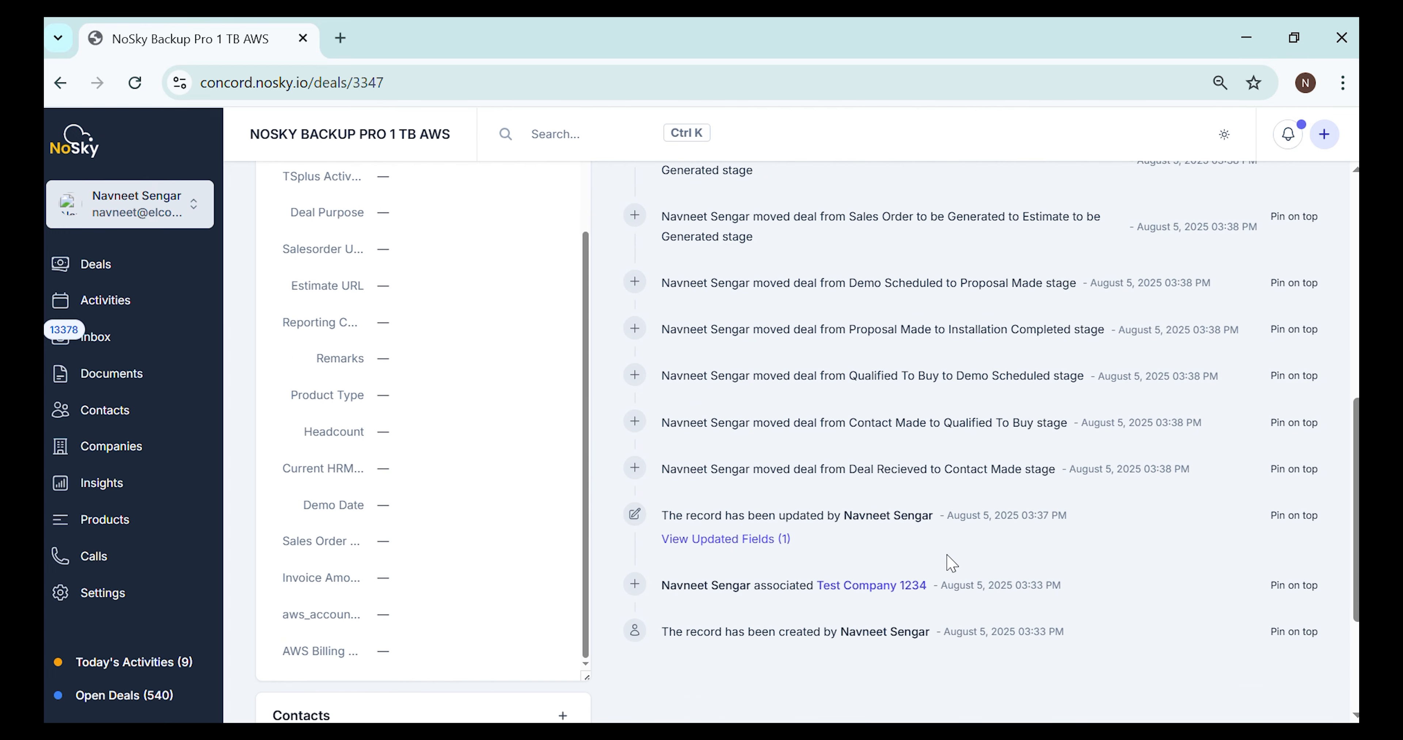
pyautogui.scroll(2, 950, 564)
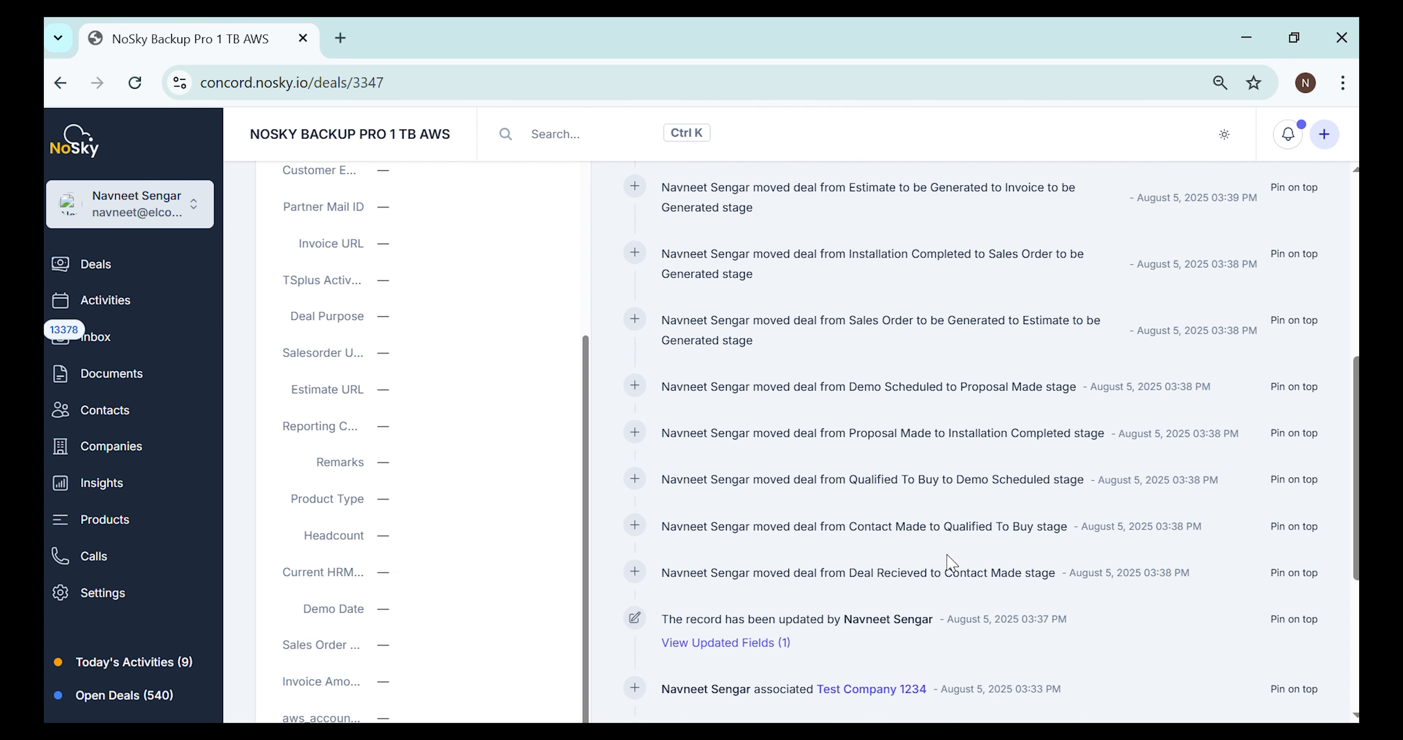
pyautogui.scroll(4, 948, 563)
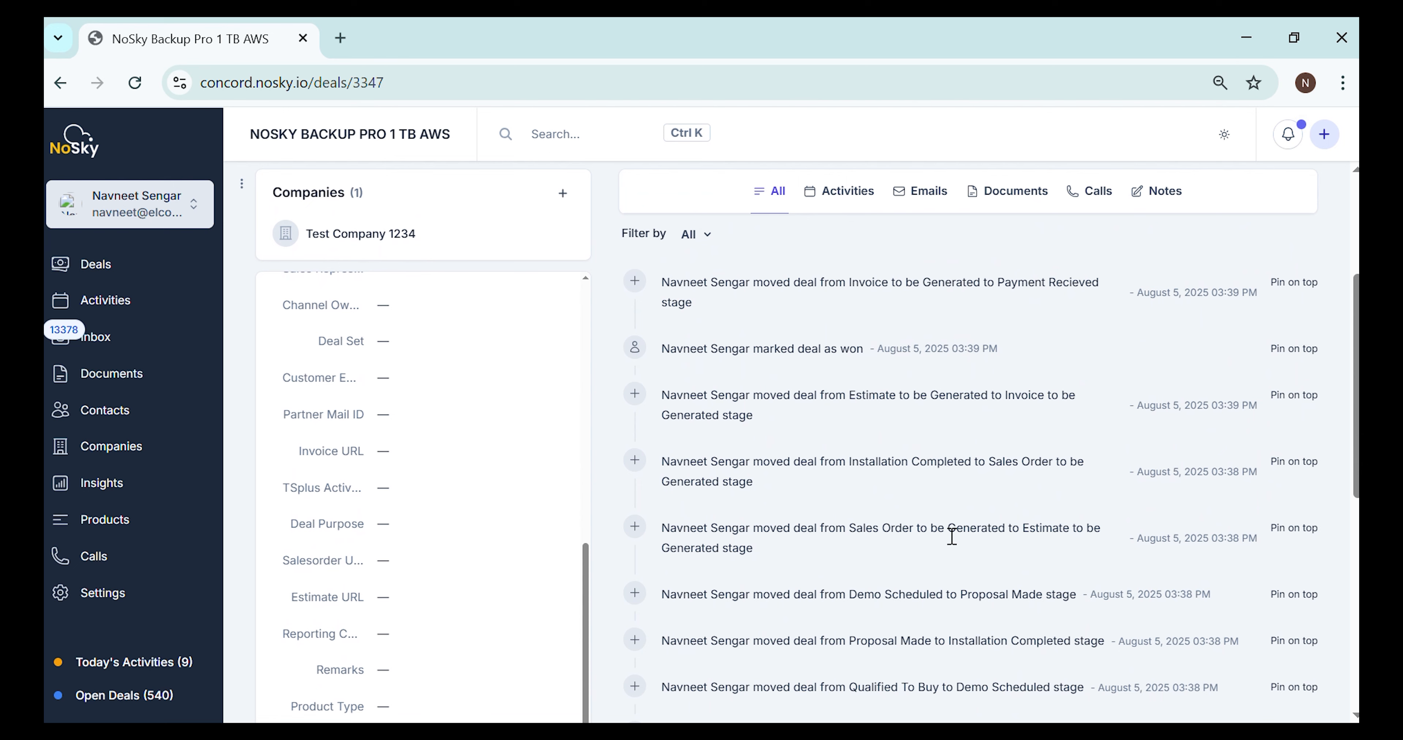
pyautogui.scroll(2, 950, 534)
pyautogui.scroll(3, 959, 471)
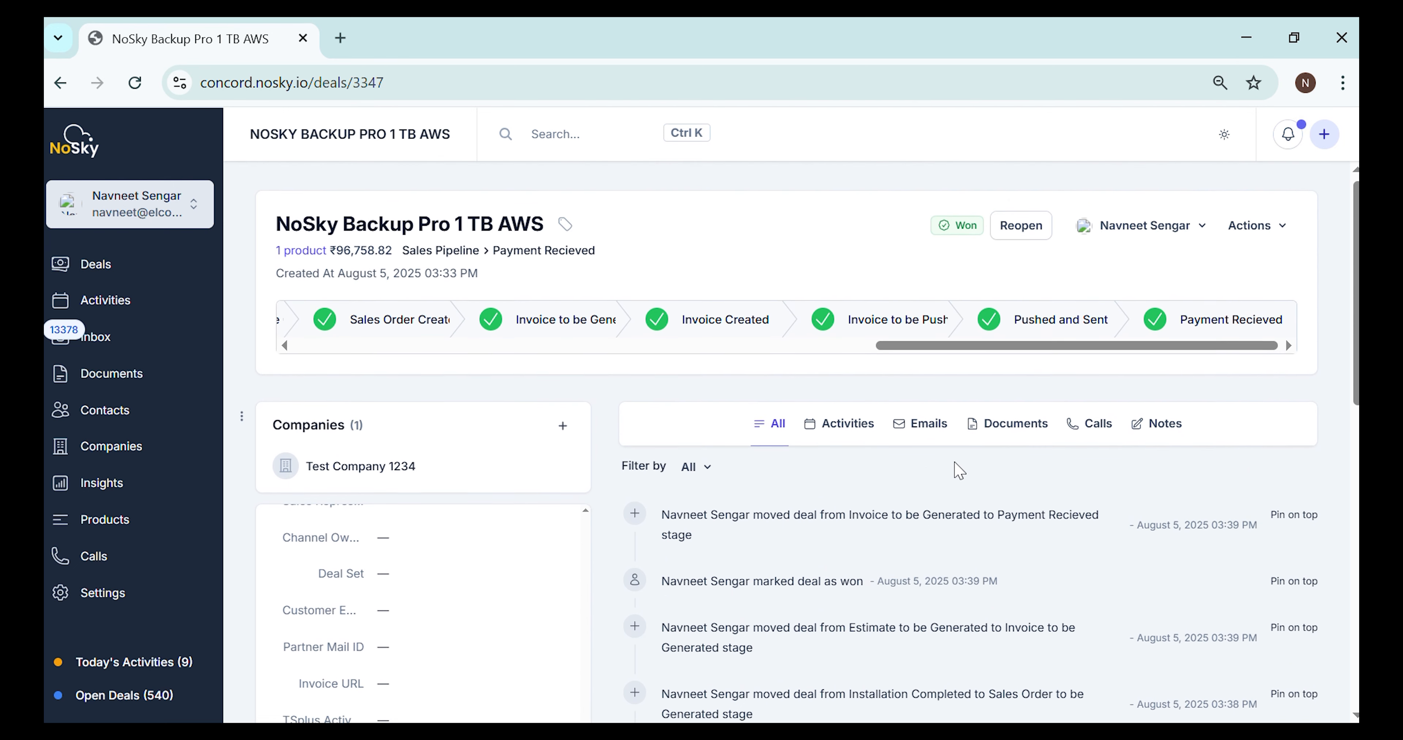
pyautogui.click(1159, 236)
pyautogui.scroll(-2, 1148, 345)
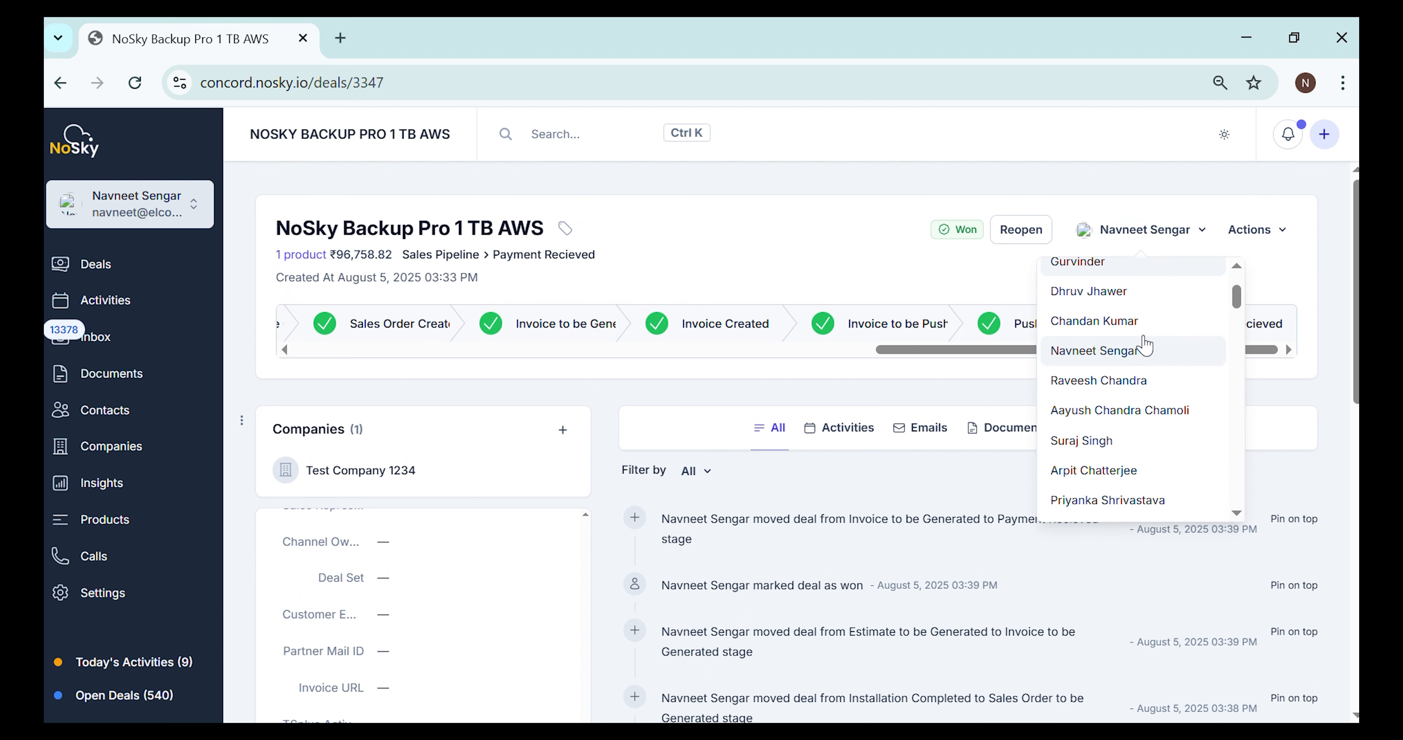
pyautogui.scroll(-2, 1147, 354)
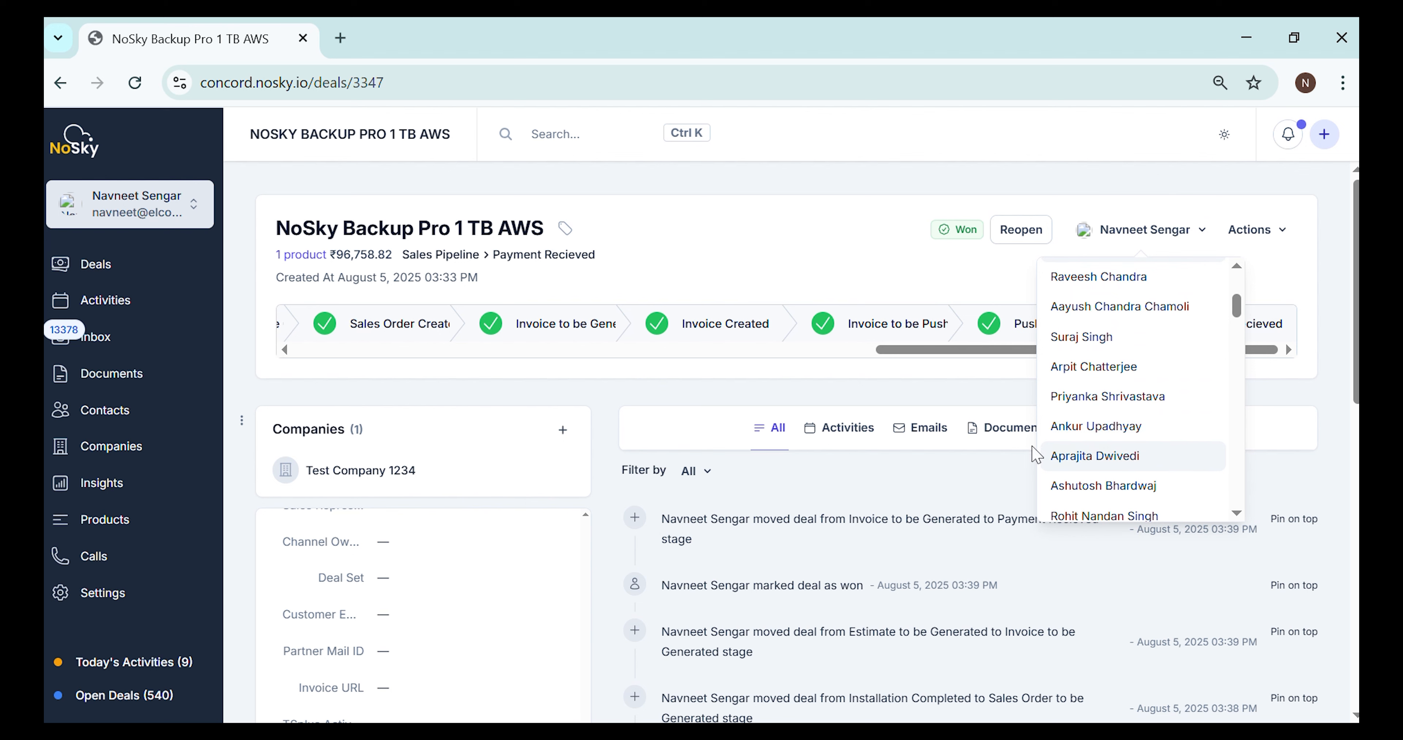
pyautogui.click(979, 487)
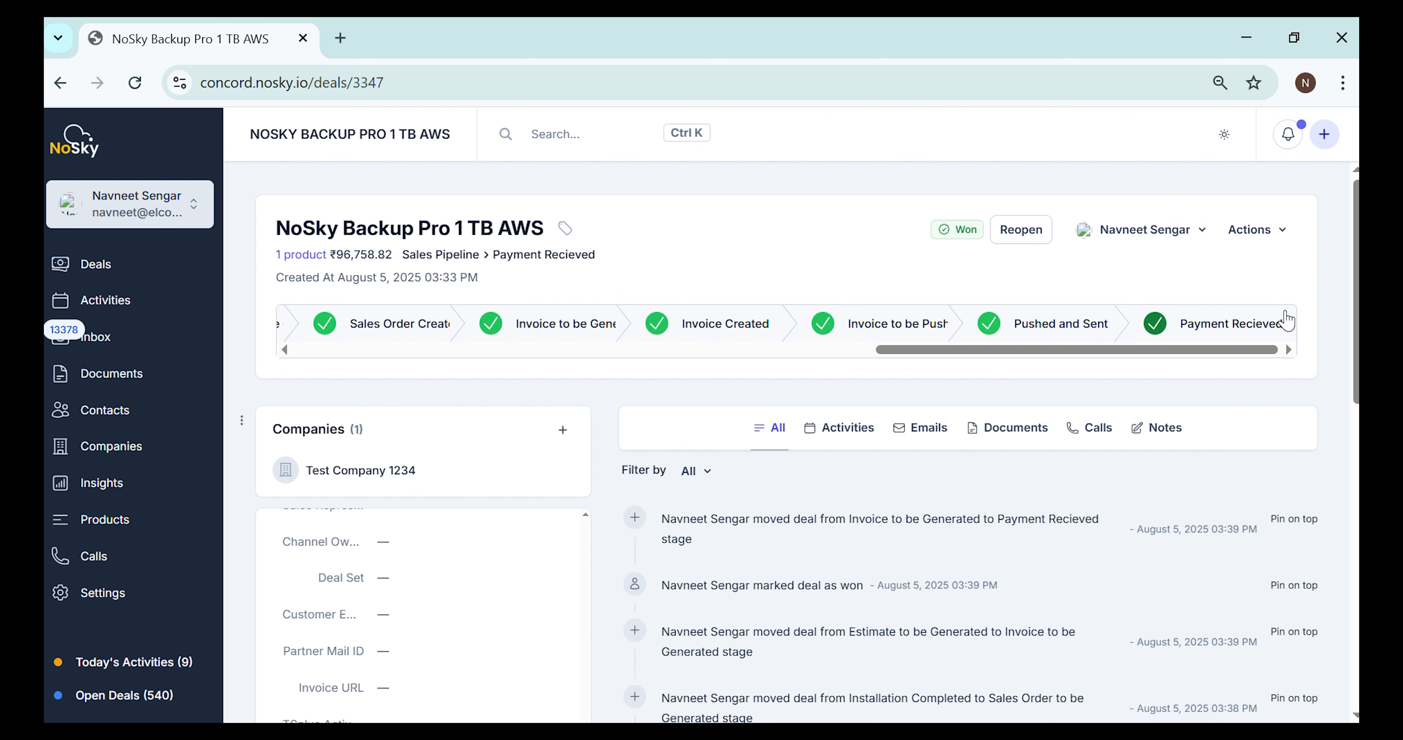
# Show the won deal's Activities tab, confirming no activities are scheduled
pyautogui.click(1274, 251)
pyautogui.click(868, 434)
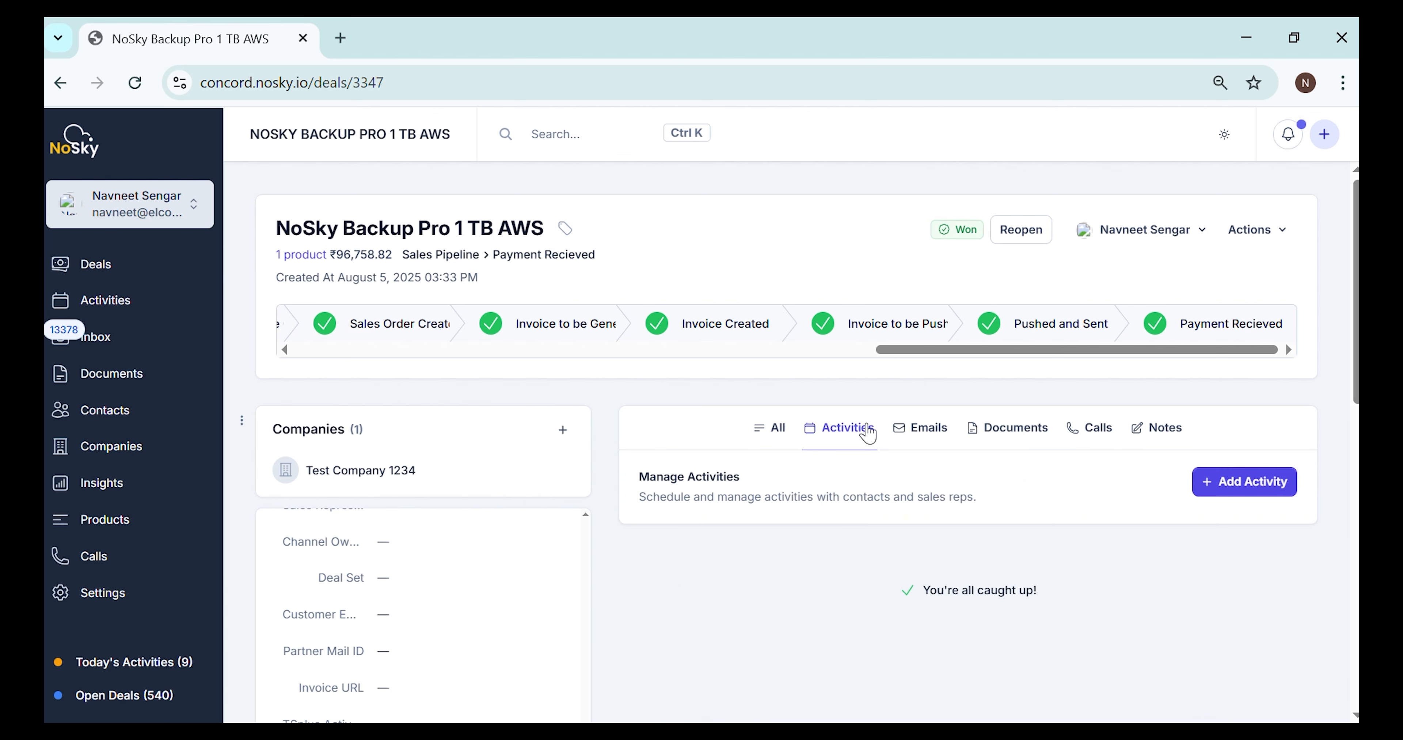
# Start a new deal activity set for August 5, 2025 at 04:30 PM with a 30-minute reminder
pyautogui.click(1229, 492)
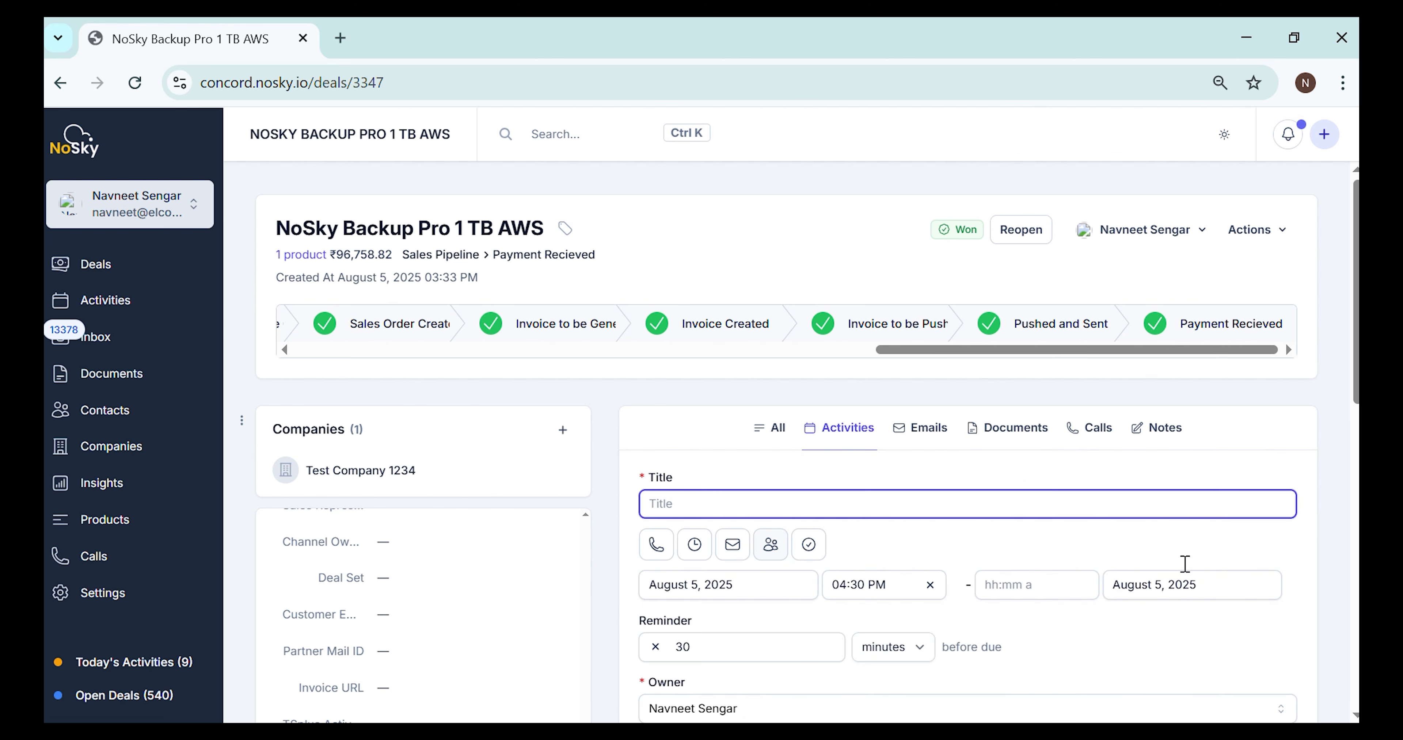
pyautogui.scroll(-2, 1178, 565)
pyautogui.scroll(-2, 1178, 564)
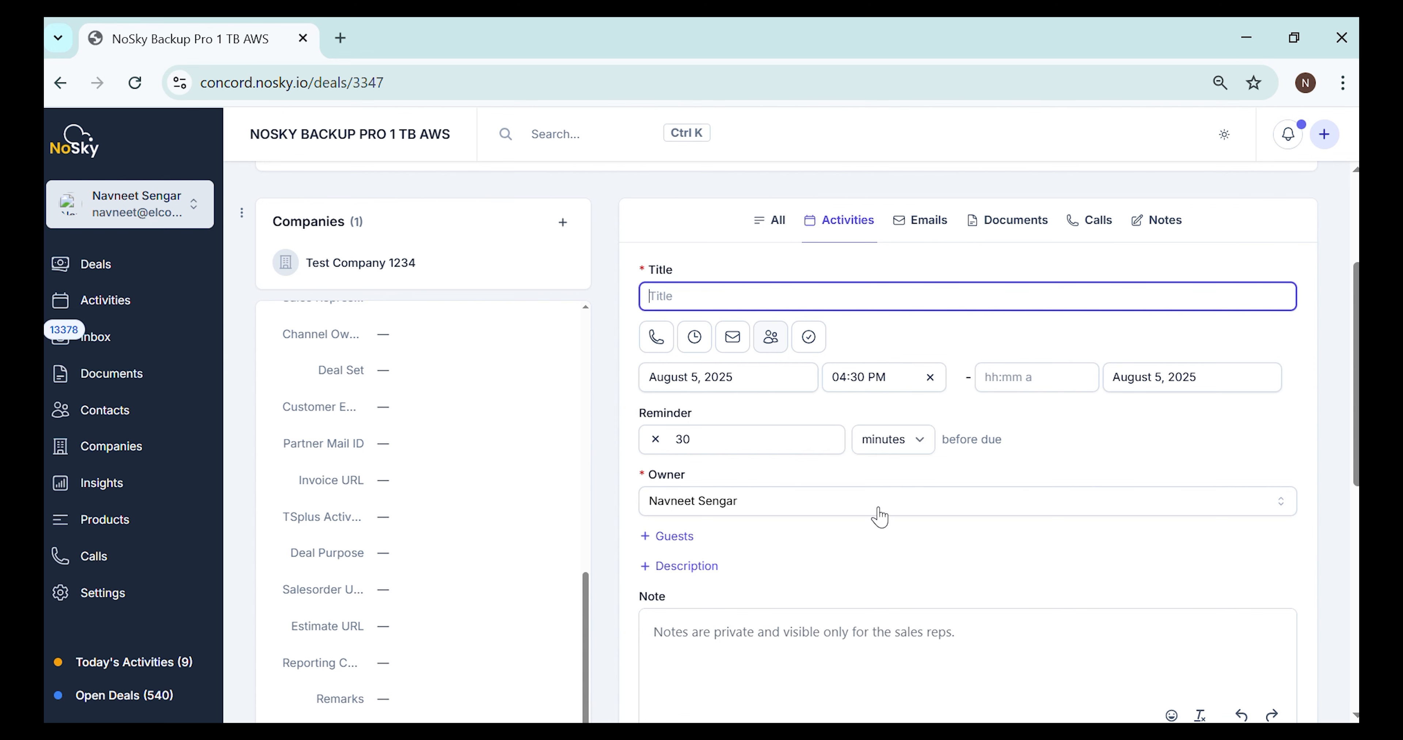
pyautogui.scroll(-2, 879, 517)
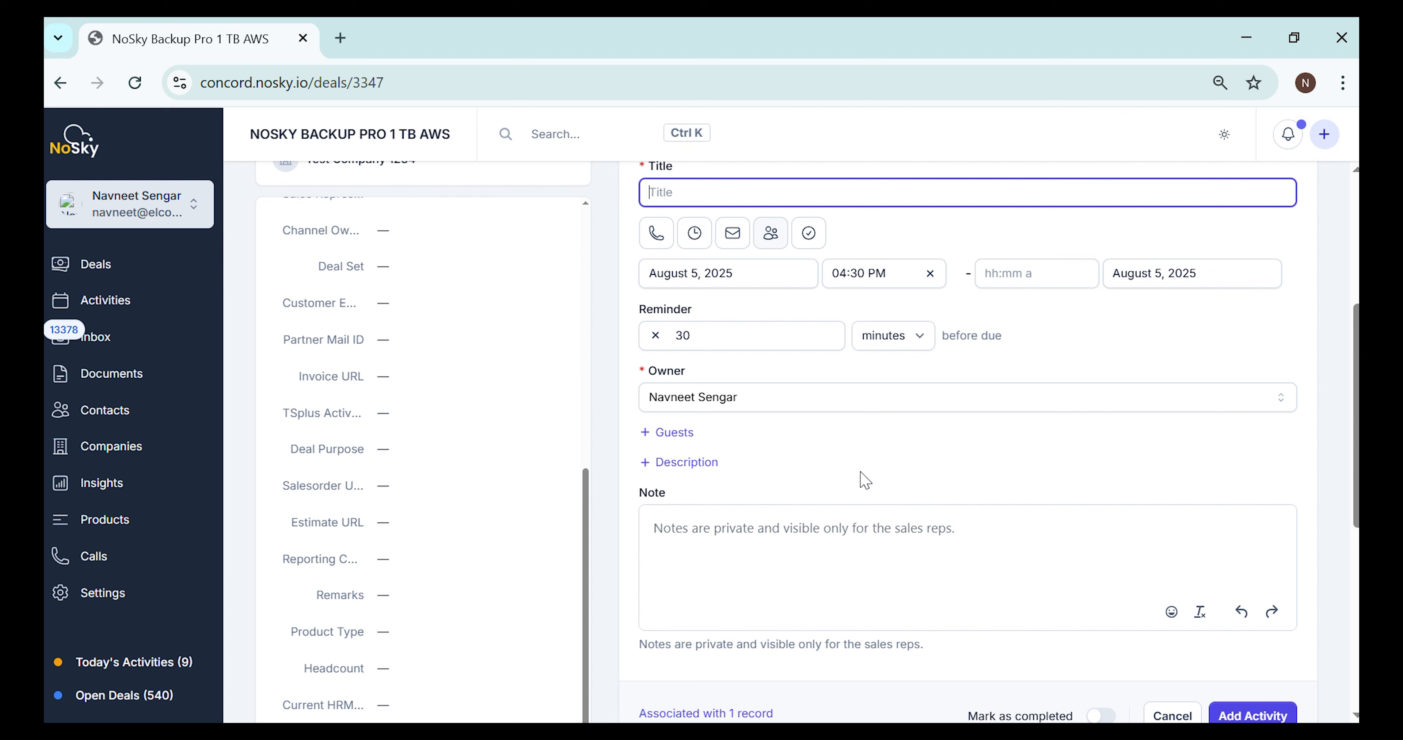
# Add a Guests section to the activity without inviting anyone, leaving 0 guests
pyautogui.click(668, 435)
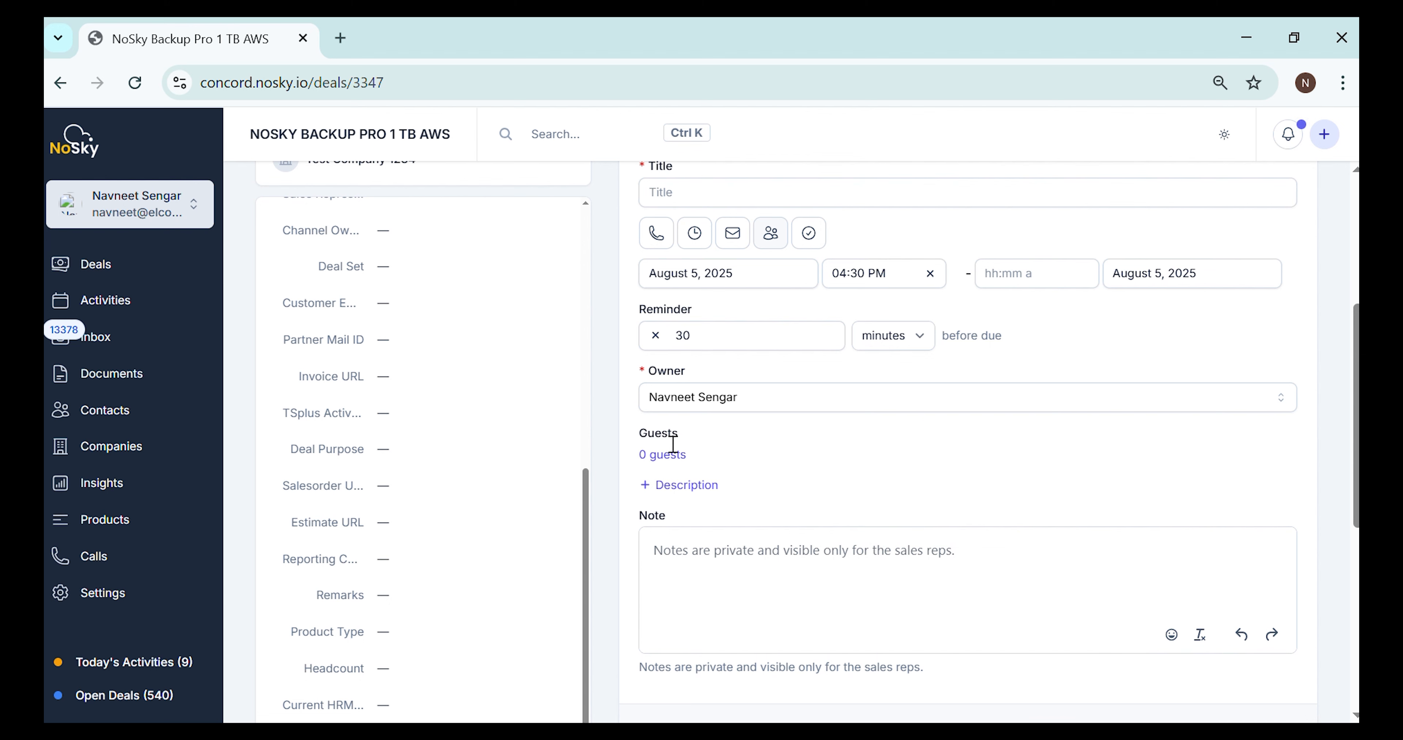
pyautogui.click(671, 463)
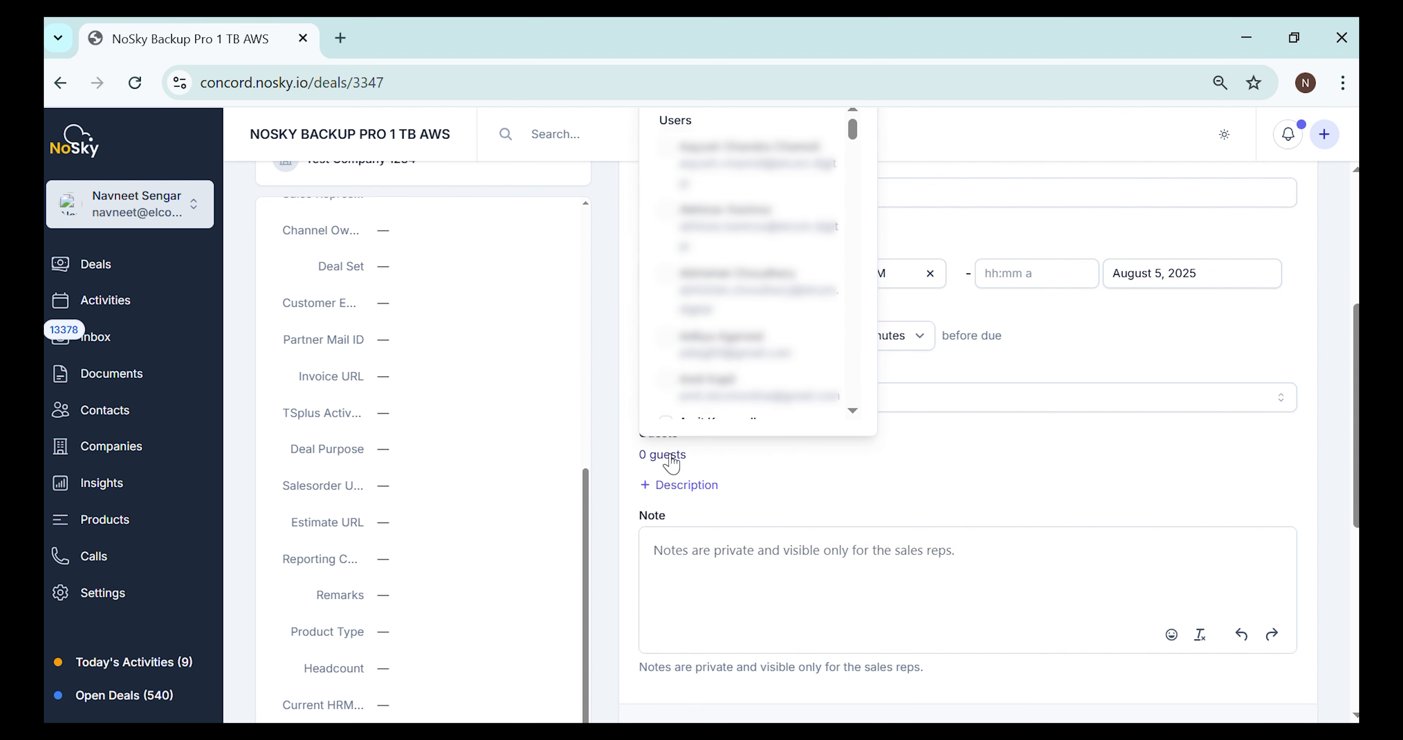
pyautogui.click(810, 471)
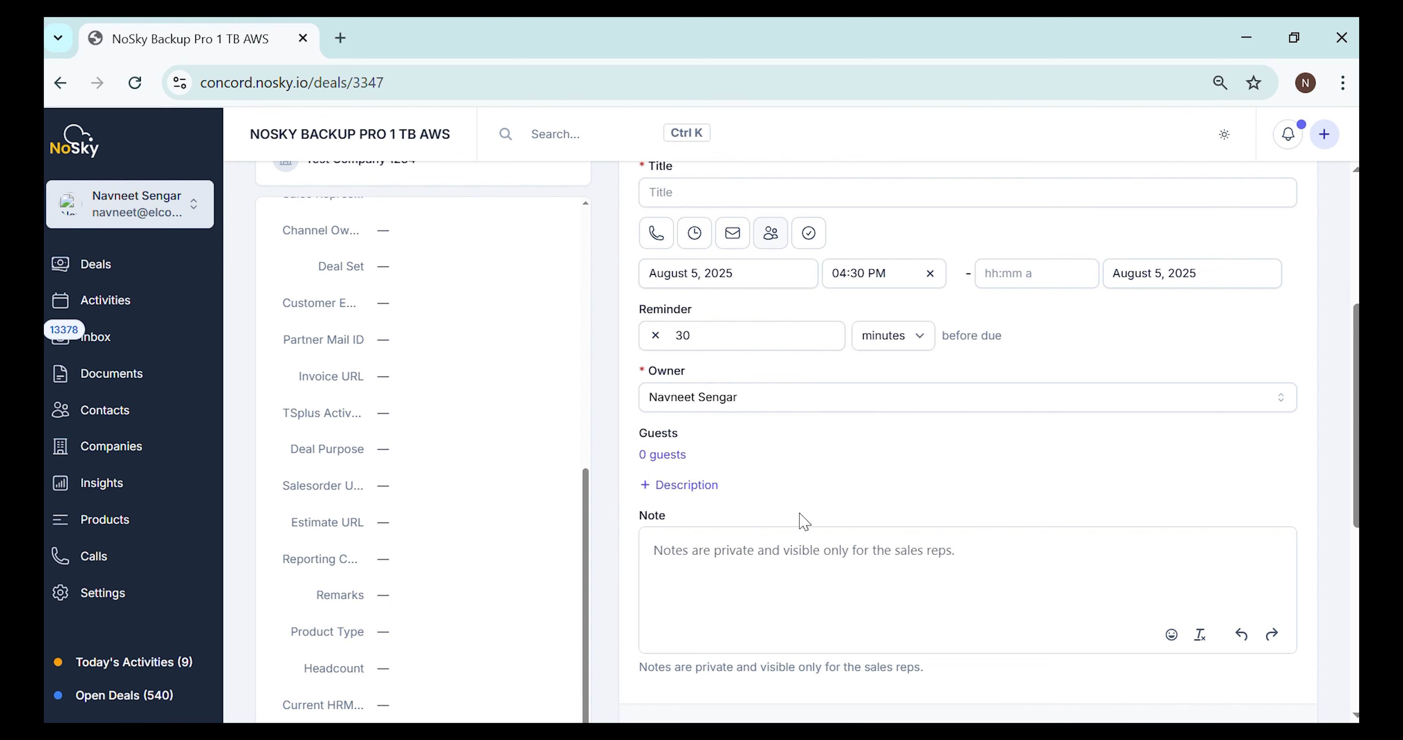
pyautogui.scroll(-2, 758, 563)
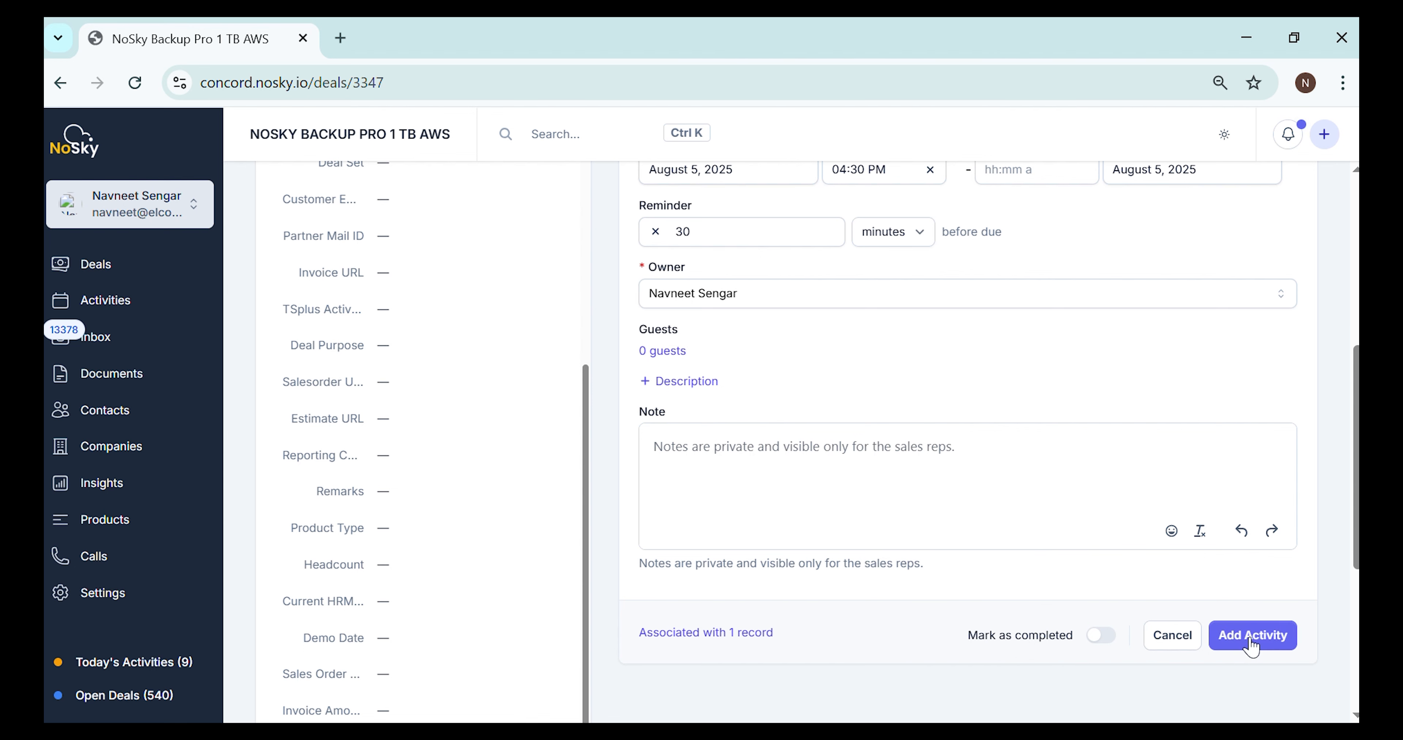
pyautogui.scroll(8, 888, 556)
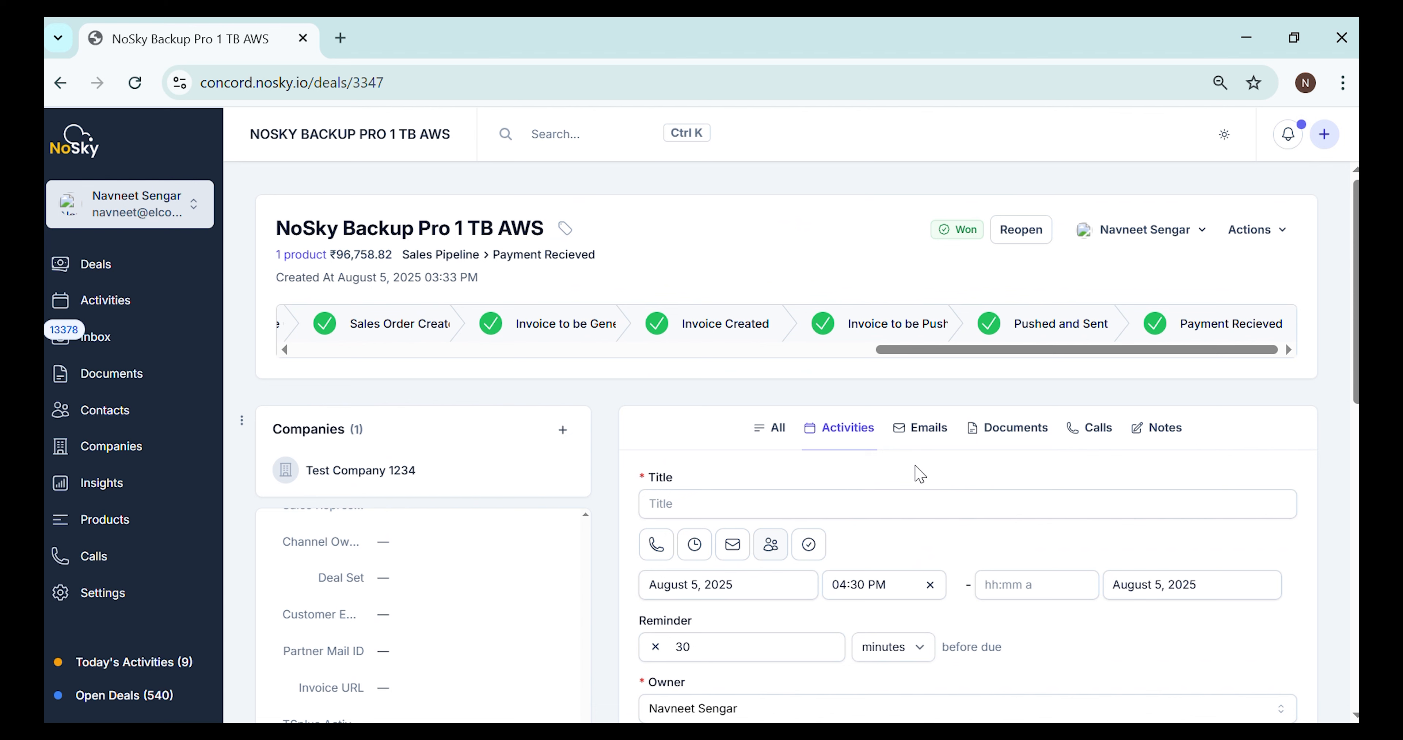
# Compose a new email from the deal's Emails tab and list its templates, including BACKUP FAILURE
pyautogui.click(924, 443)
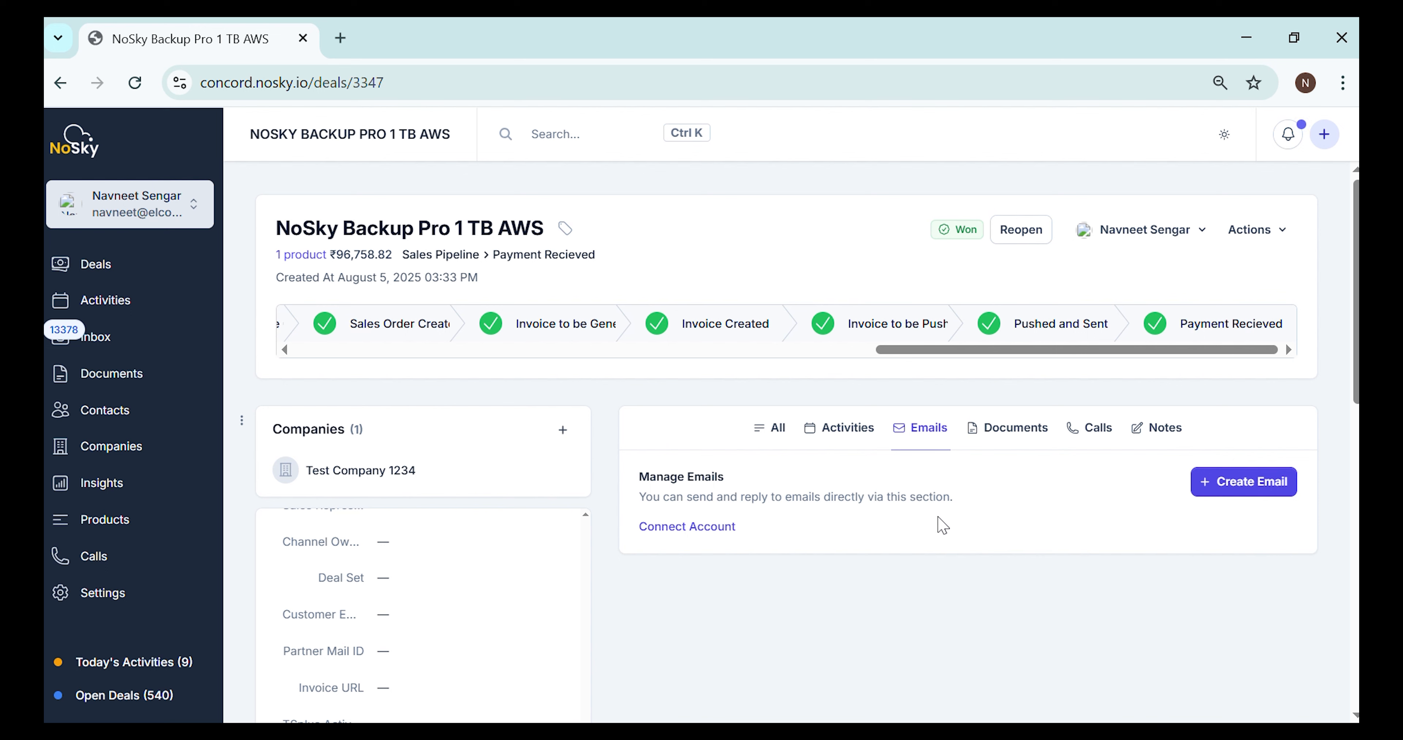
pyautogui.click(1234, 483)
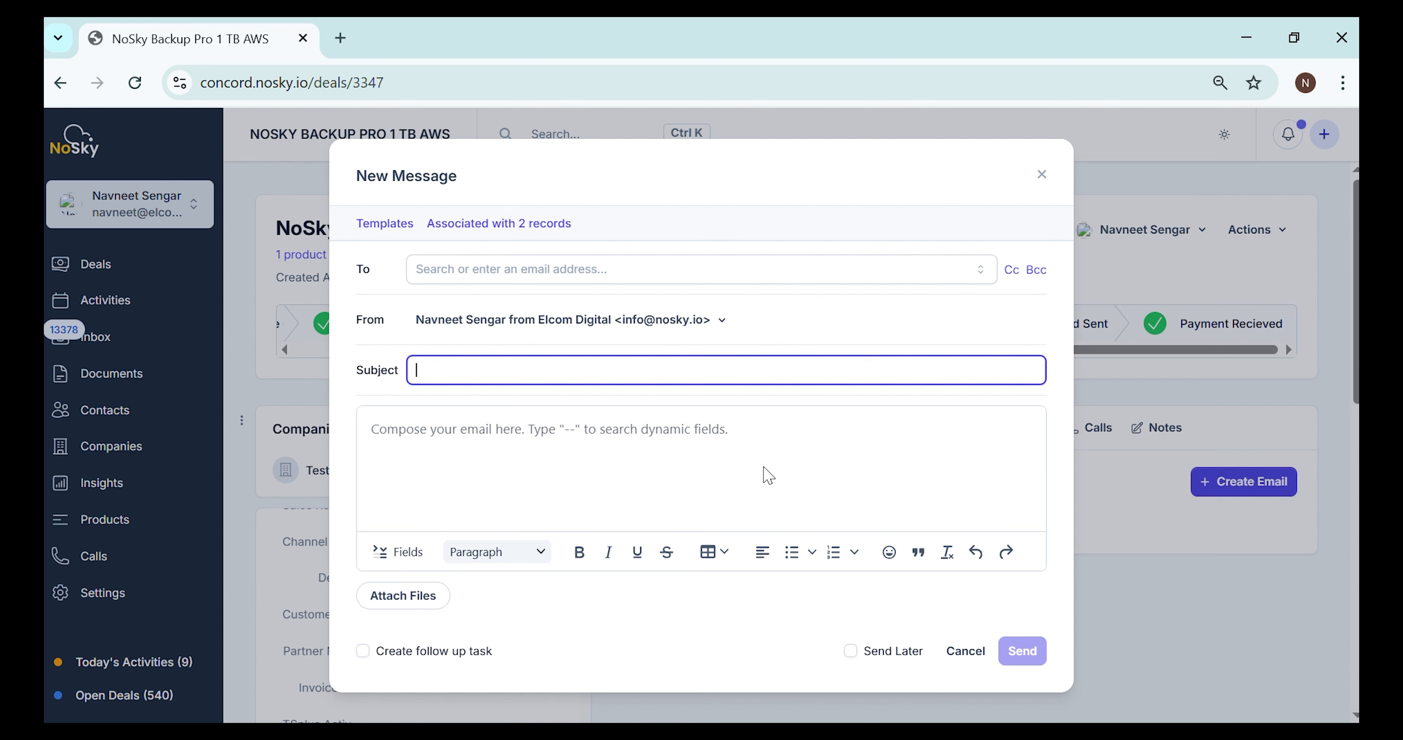
pyautogui.click(392, 236)
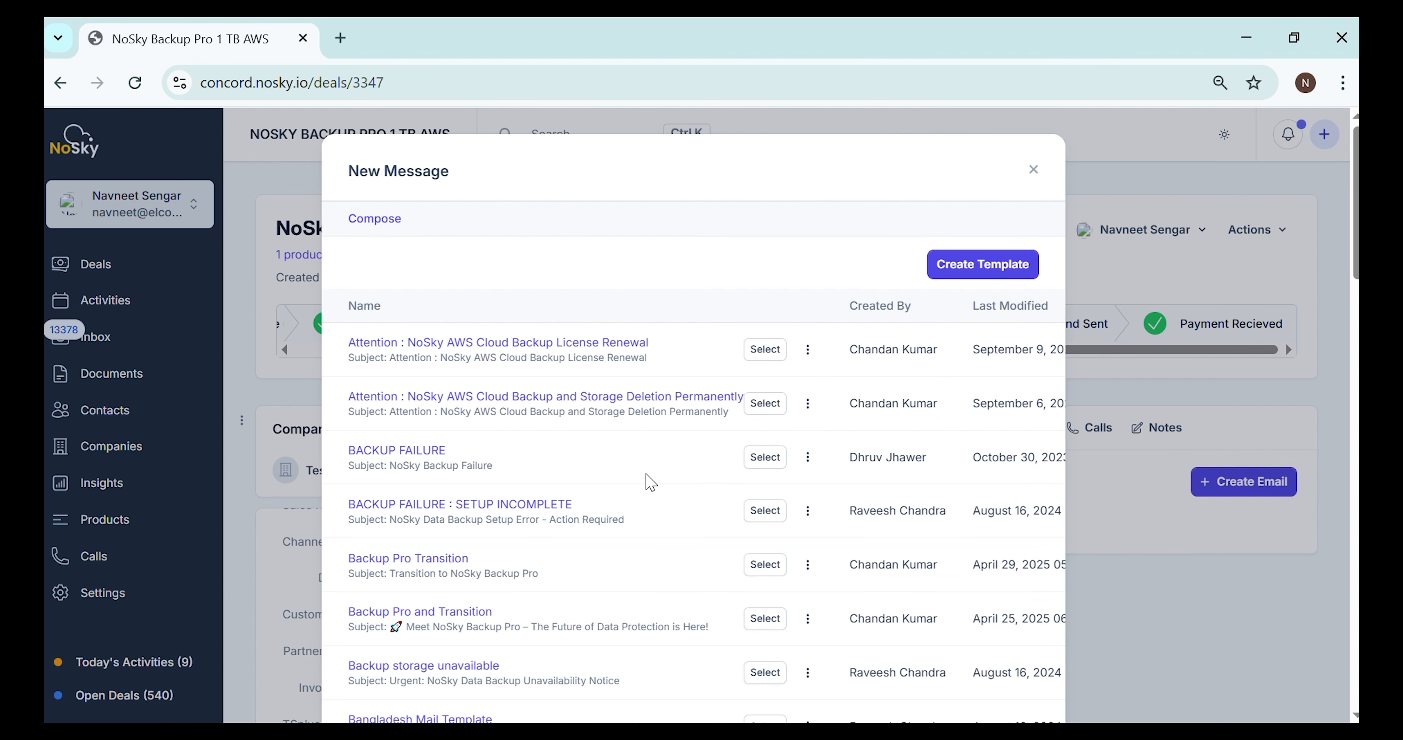
# Load the License Renewal template into the email and add Cc and Bcc recipient lines
pyautogui.click(772, 355)
pyautogui.scroll(-1, 746, 490)
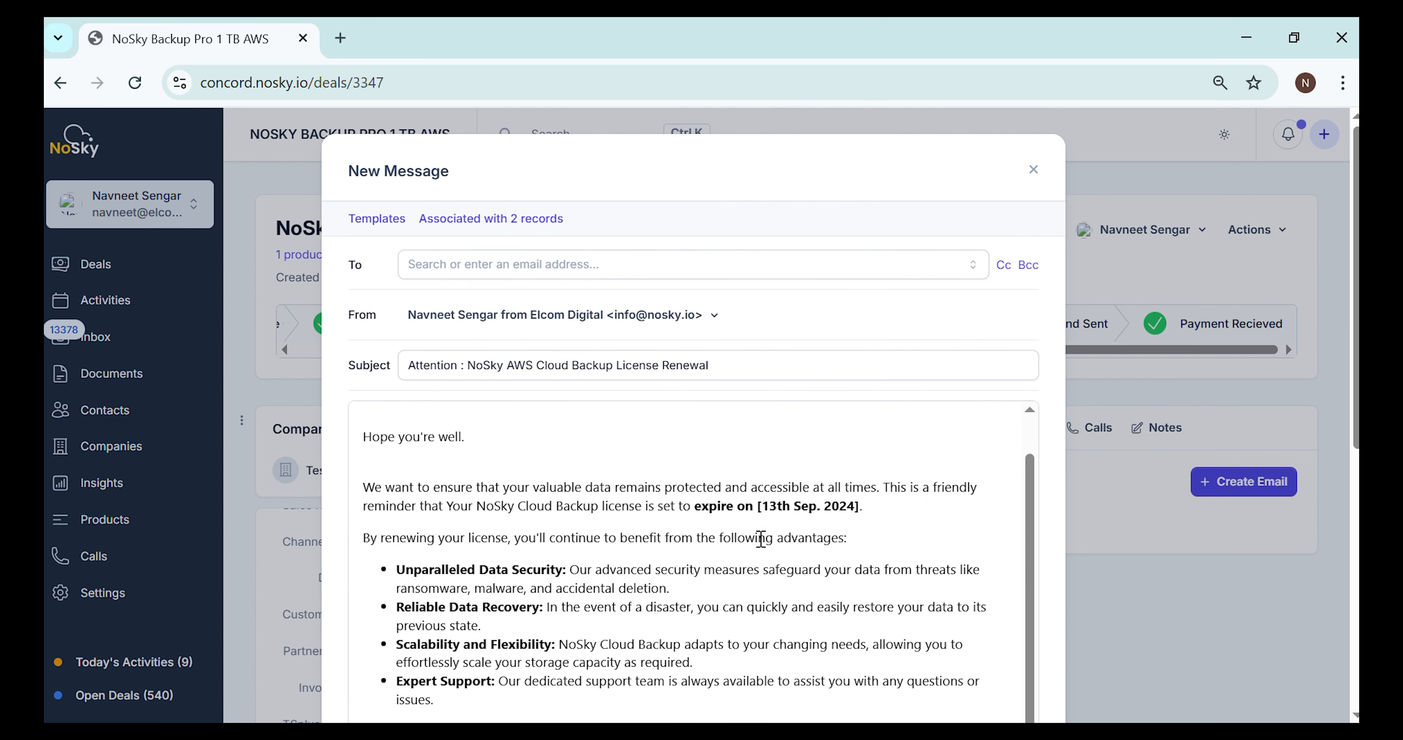
pyautogui.scroll(-4, 761, 540)
pyautogui.scroll(-4, 786, 583)
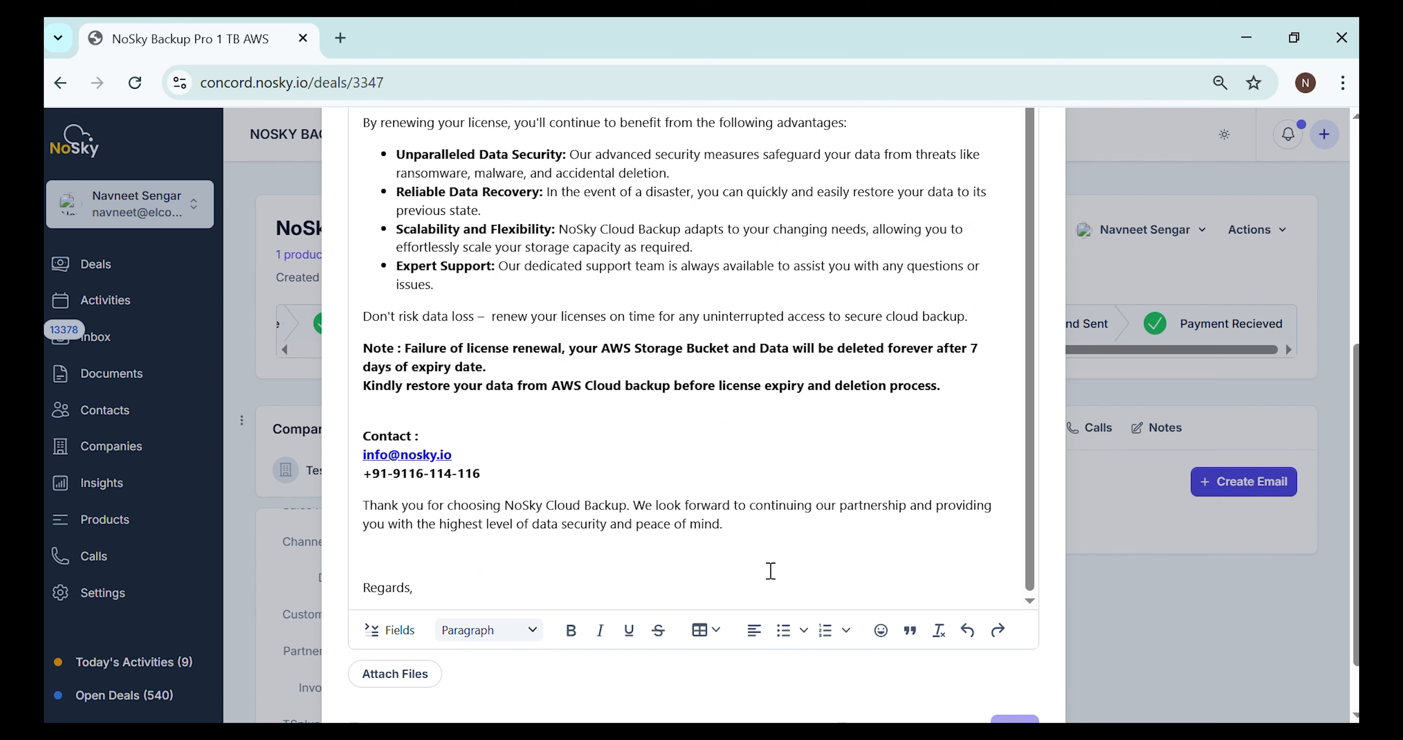
pyautogui.scroll(5, 770, 566)
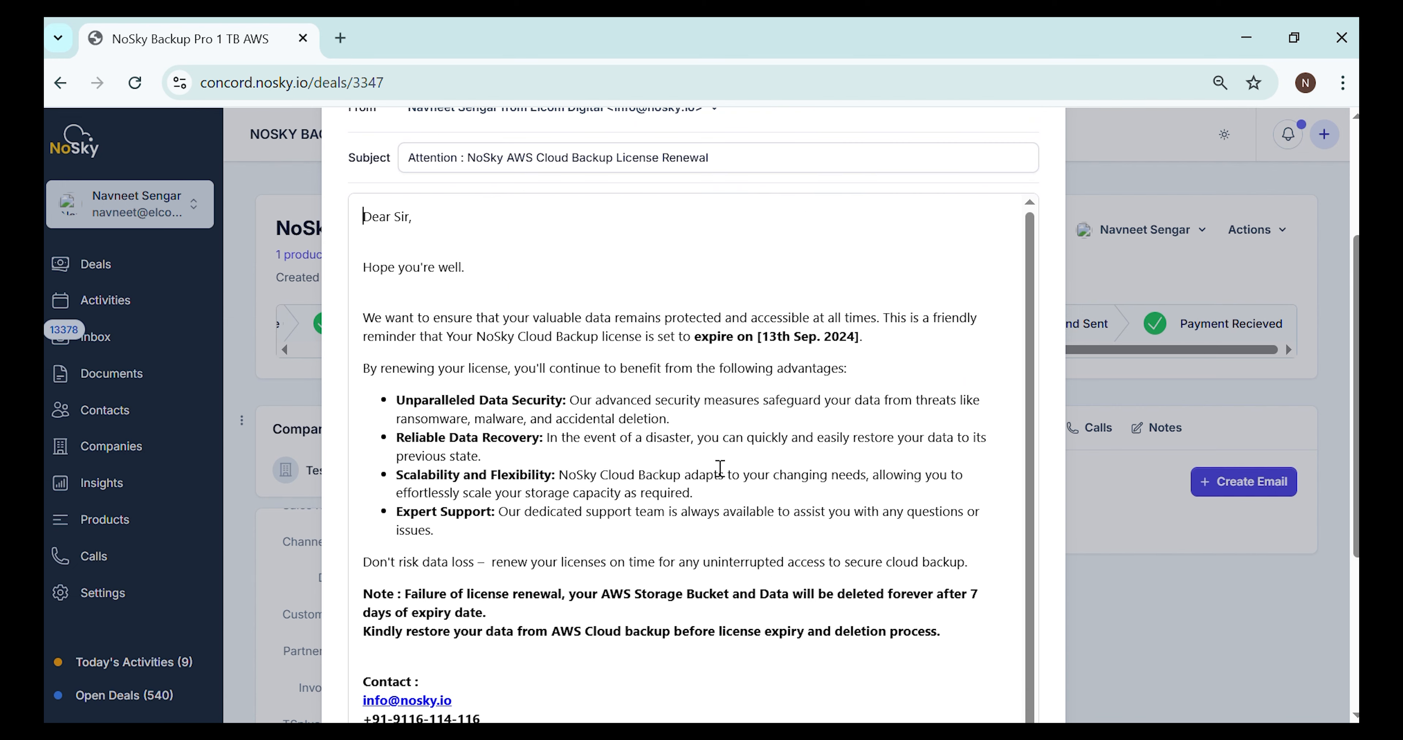
pyautogui.scroll(4, 720, 468)
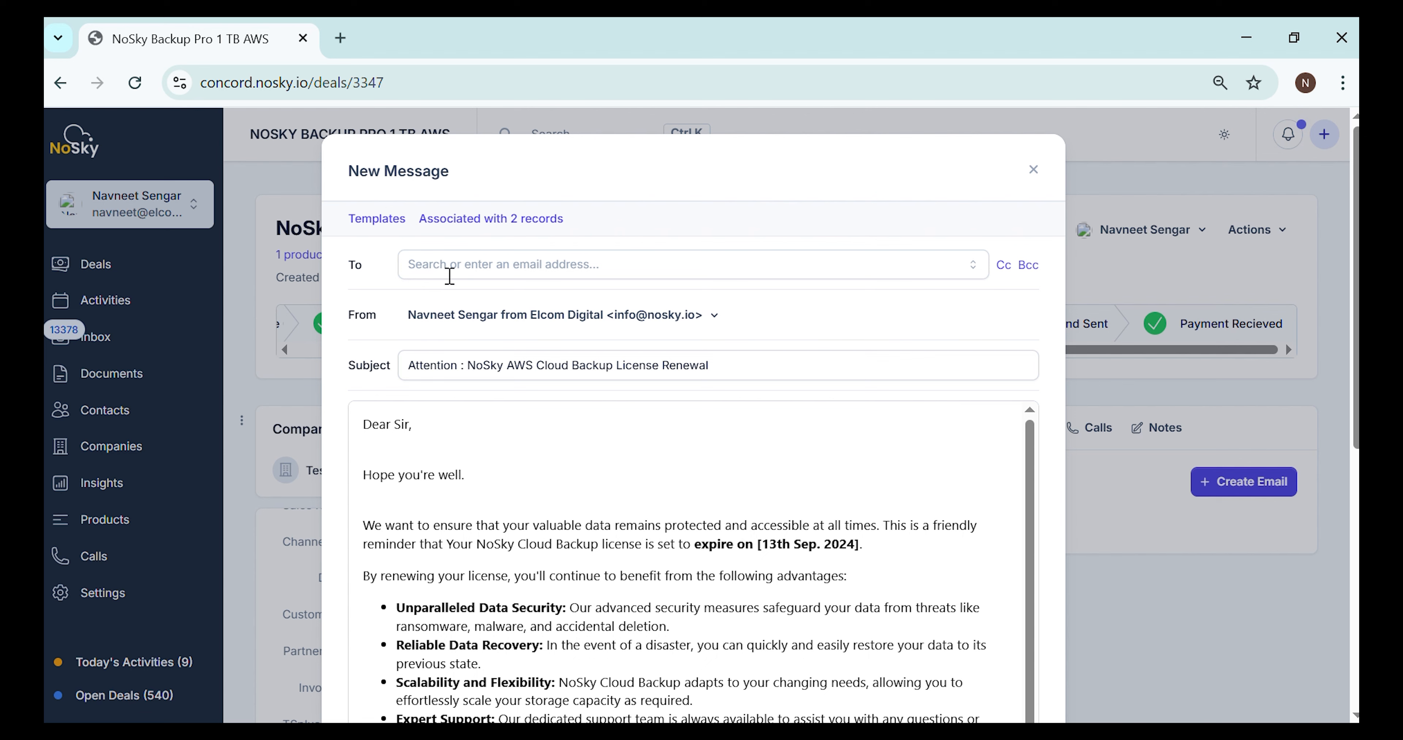
pyautogui.click(1004, 264)
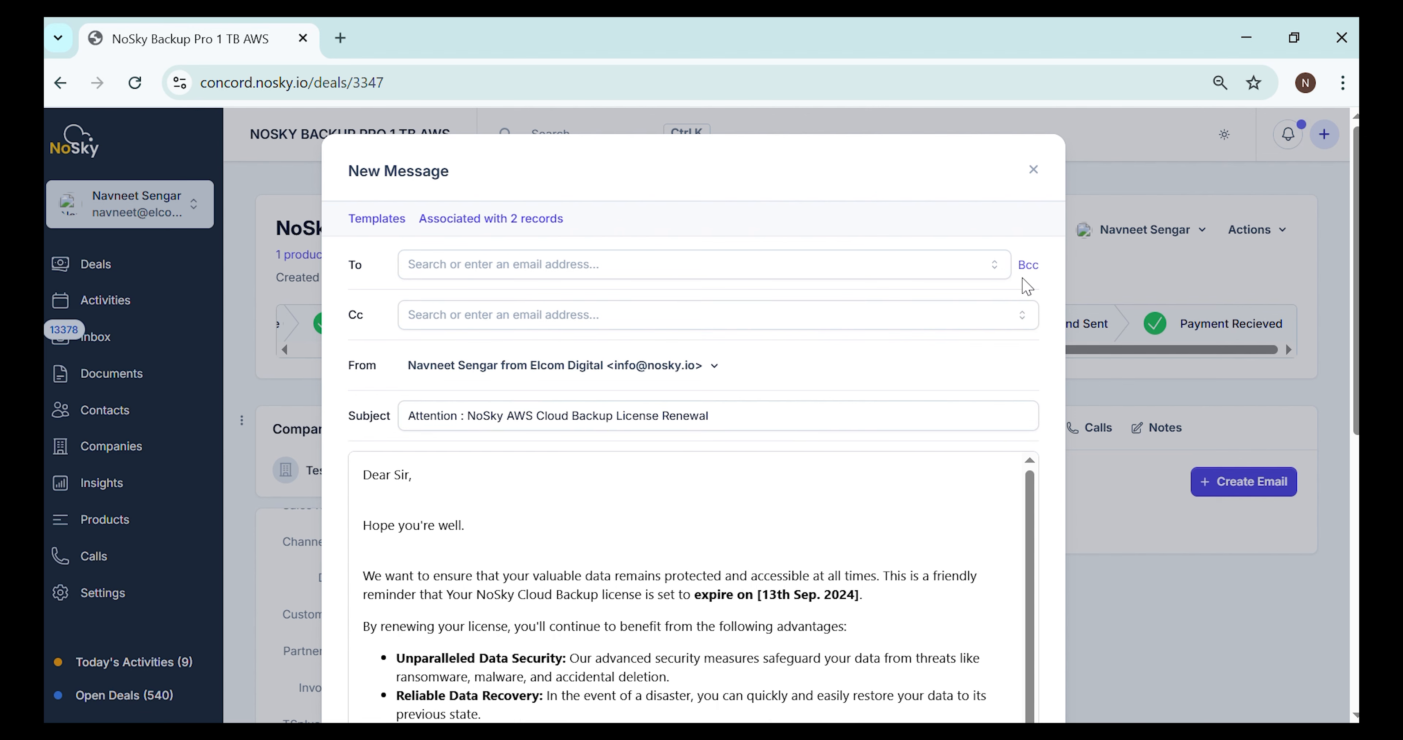
pyautogui.click(1029, 266)
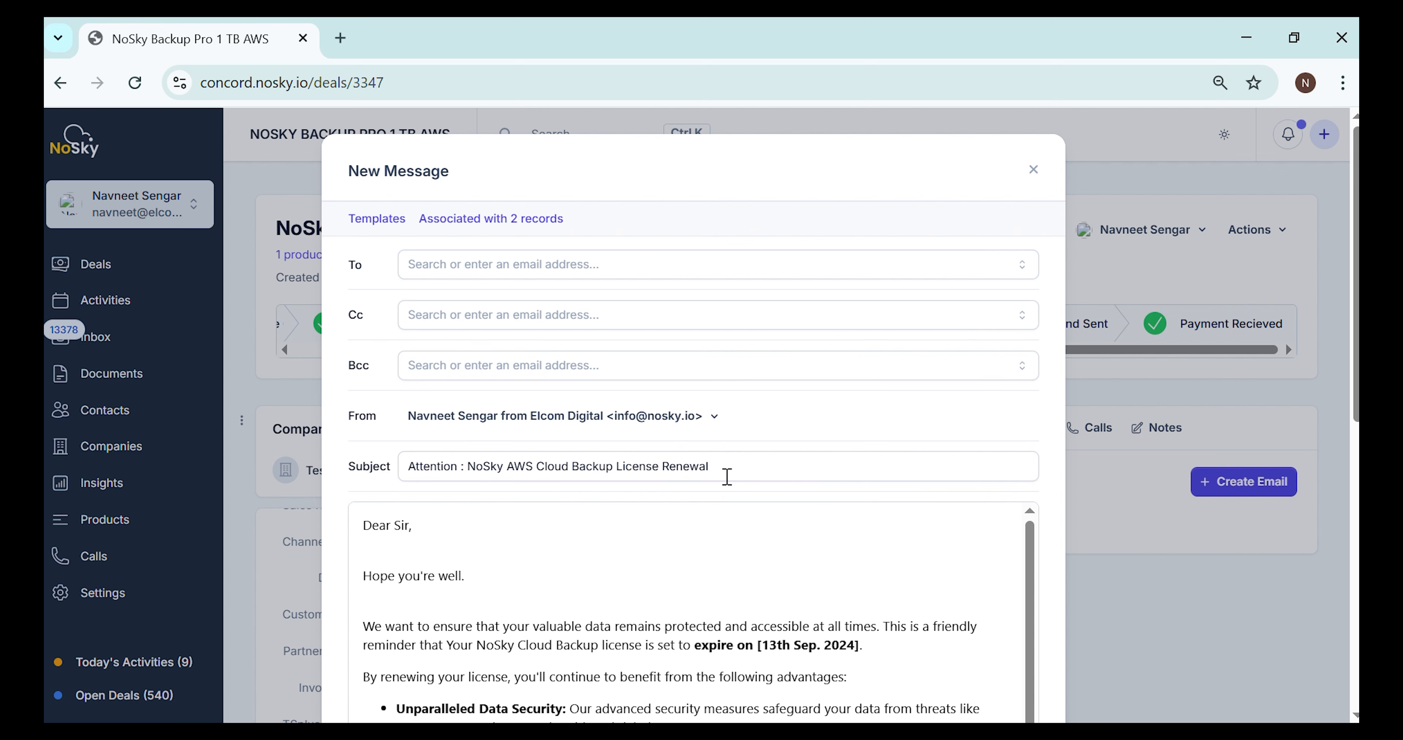
pyautogui.scroll(-5, 727, 490)
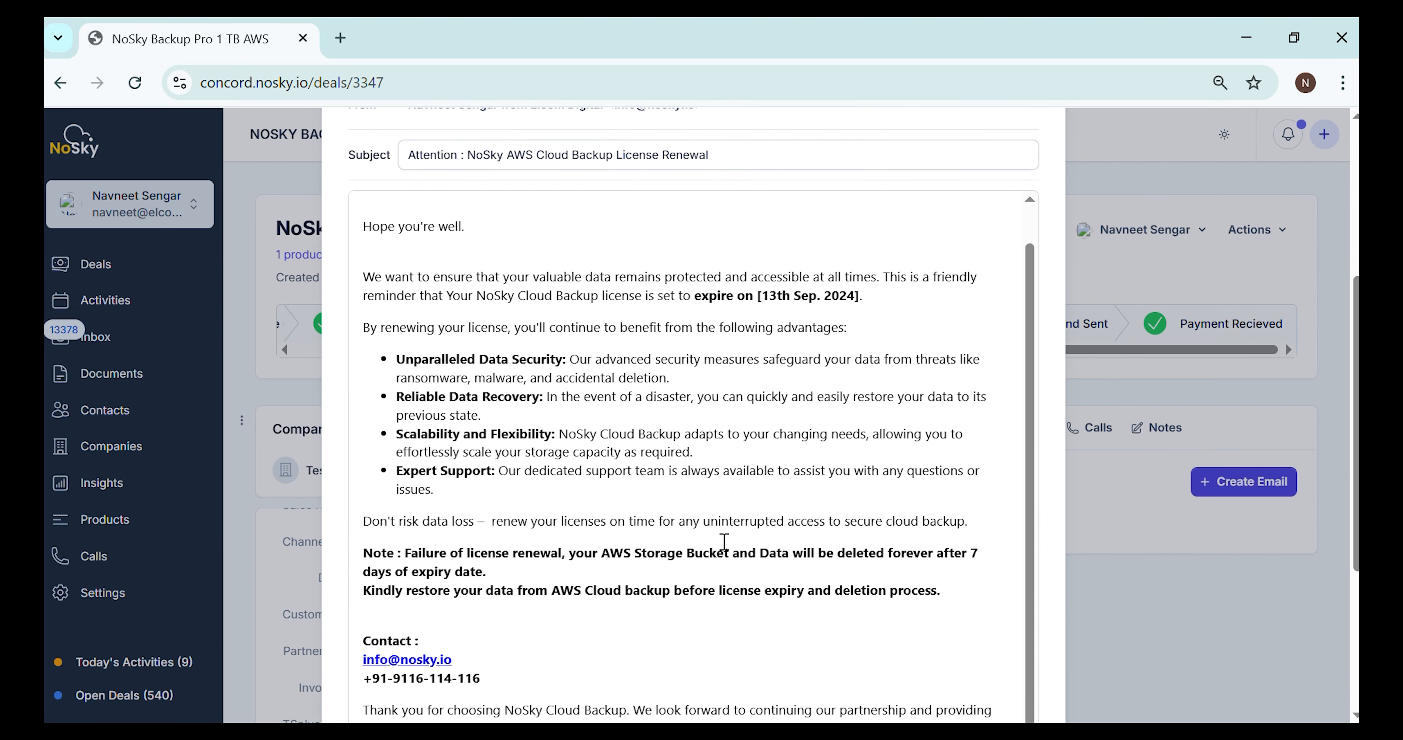
pyautogui.scroll(-6, 727, 539)
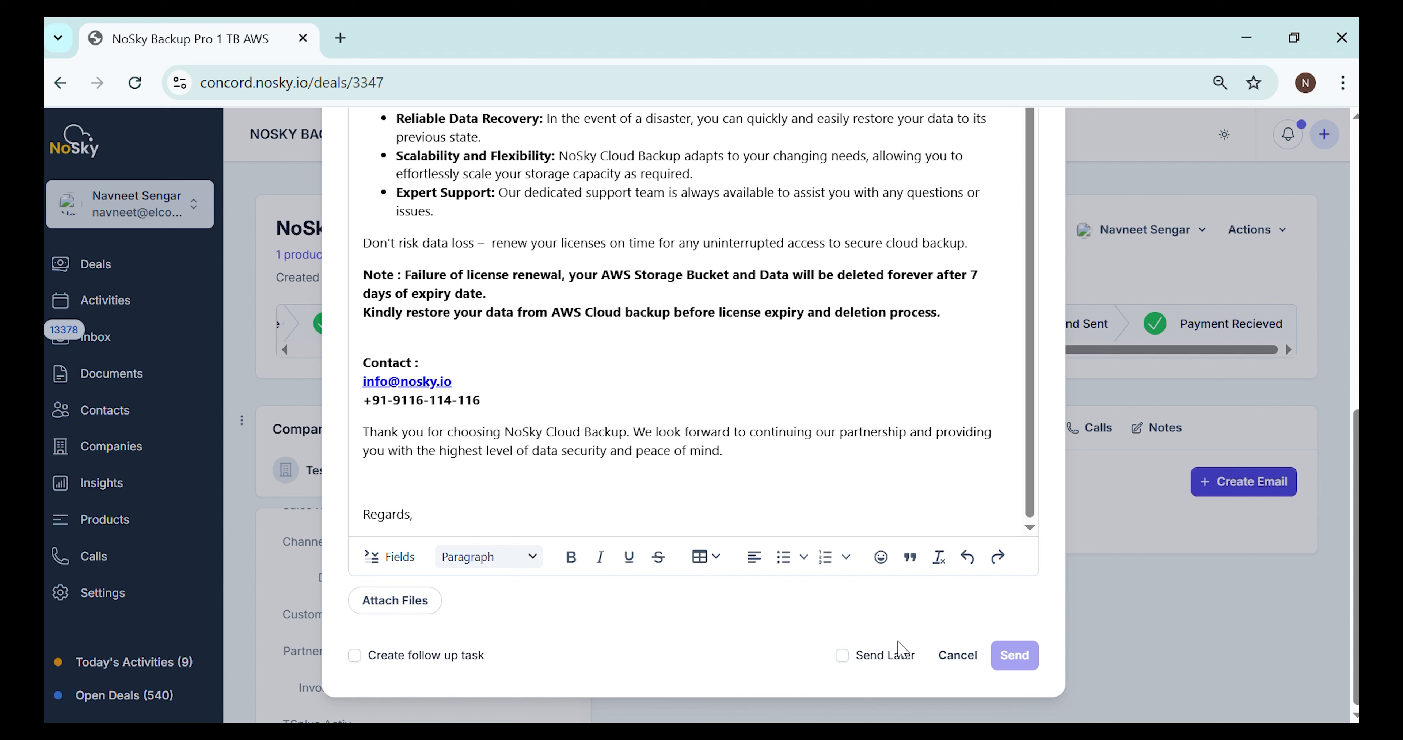
# Turn Send Later off again and cancel the email without sending it
pyautogui.click(845, 657)
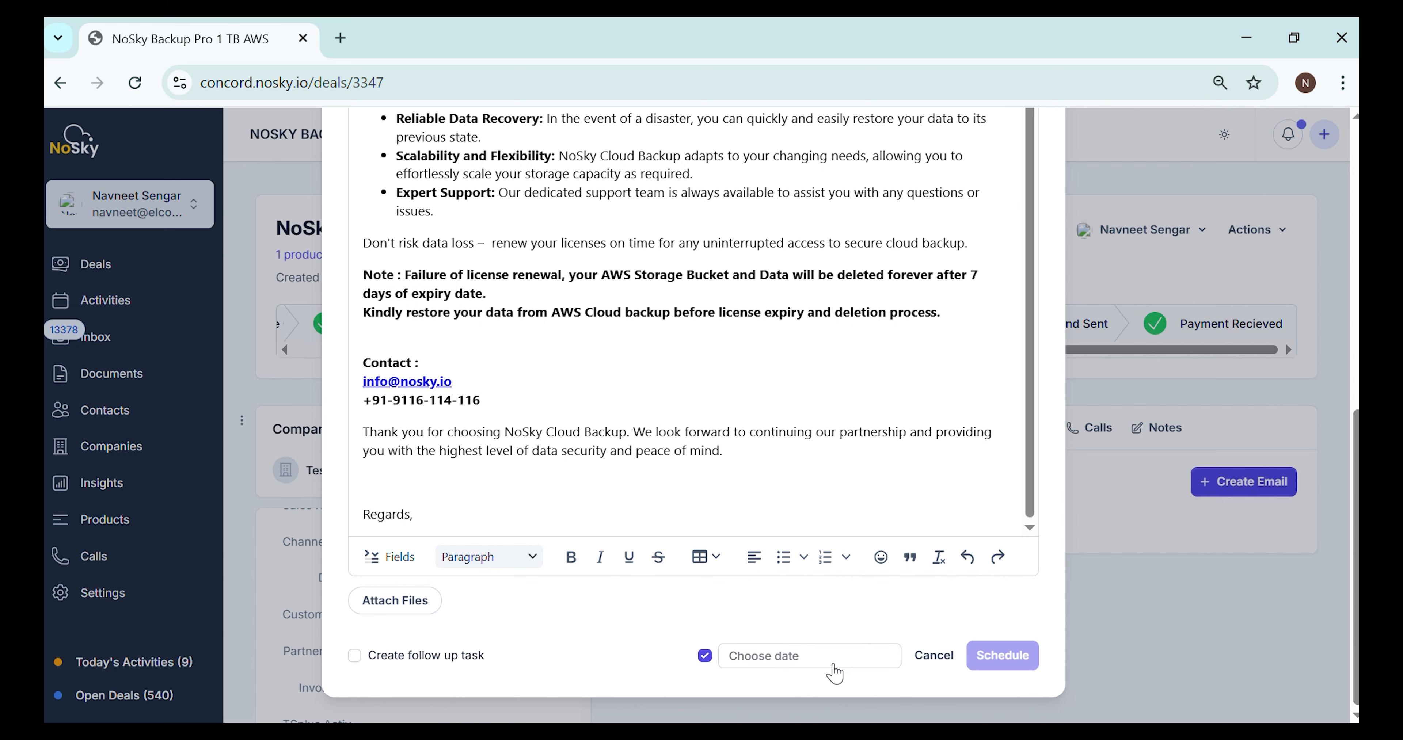
pyautogui.click(834, 667)
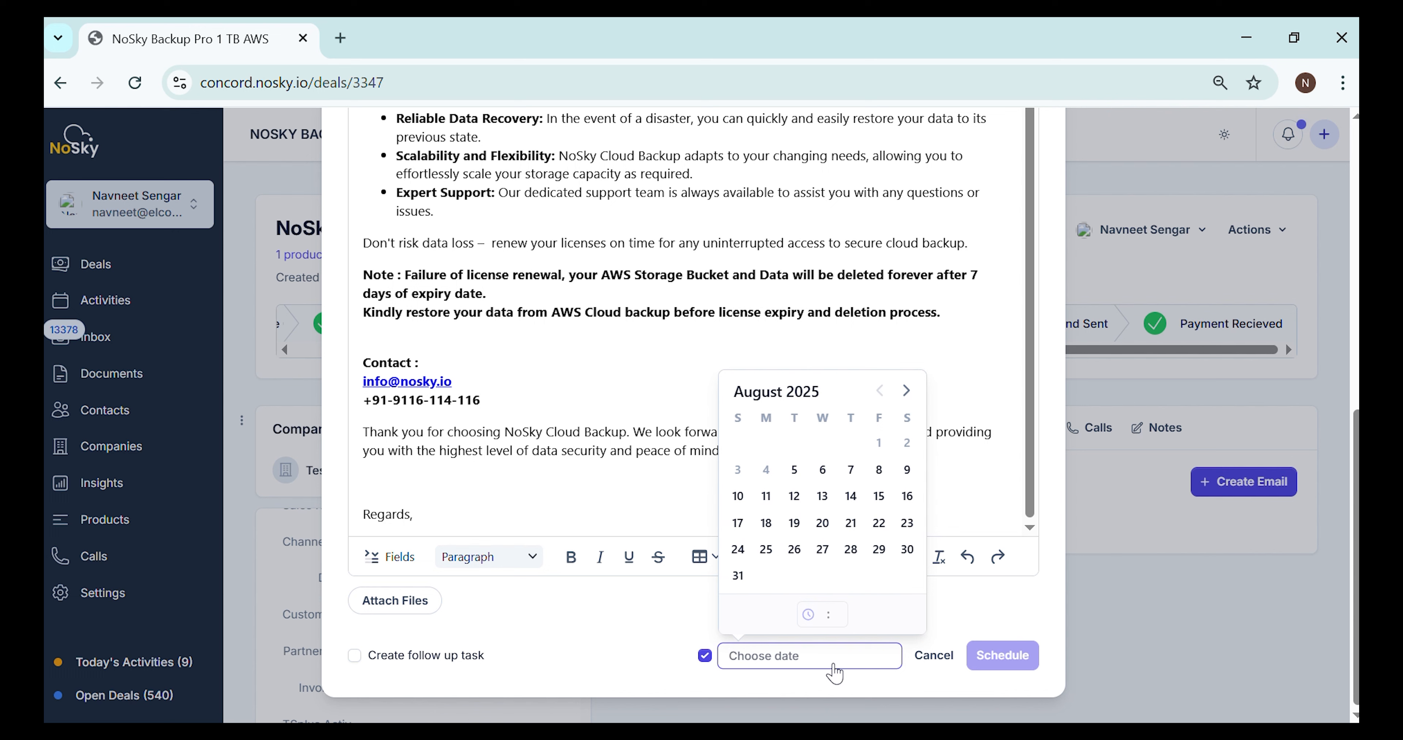
pyautogui.click(703, 659)
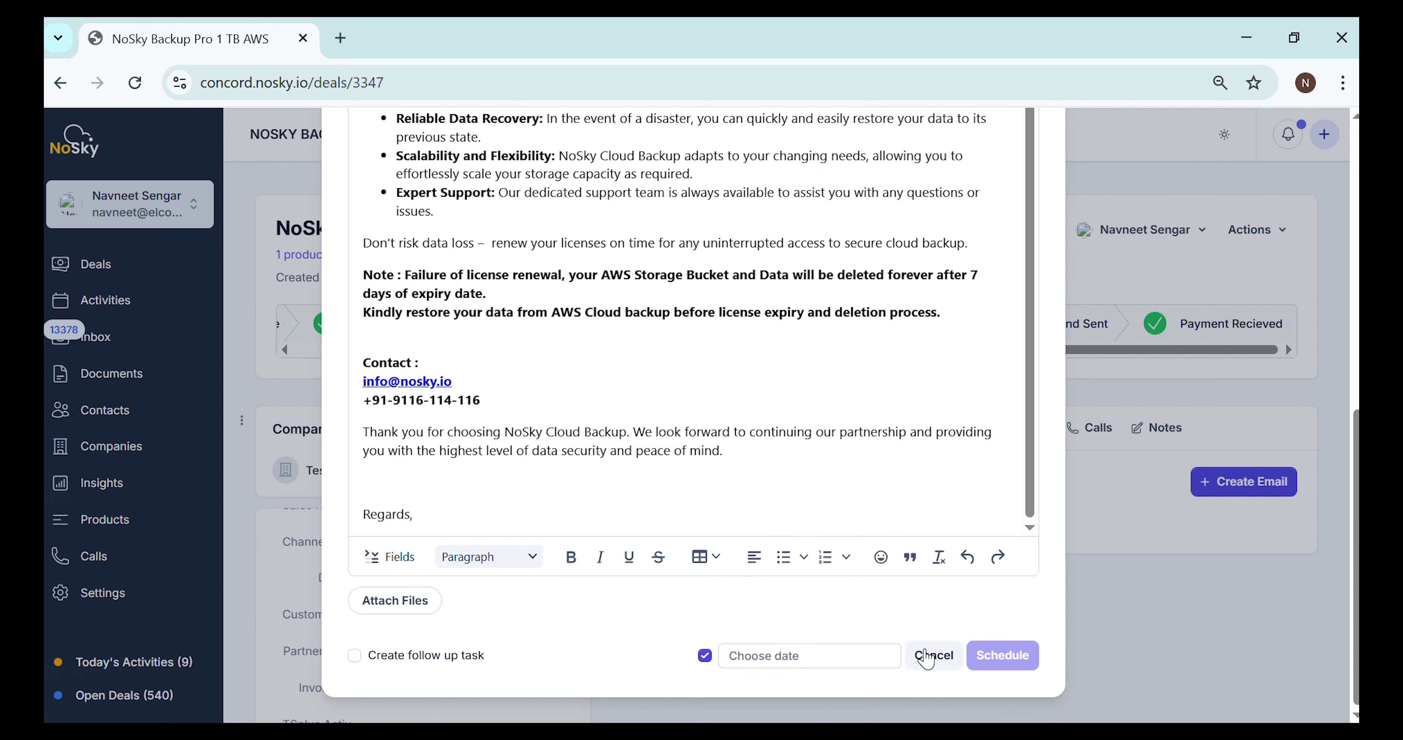
pyautogui.click(706, 657)
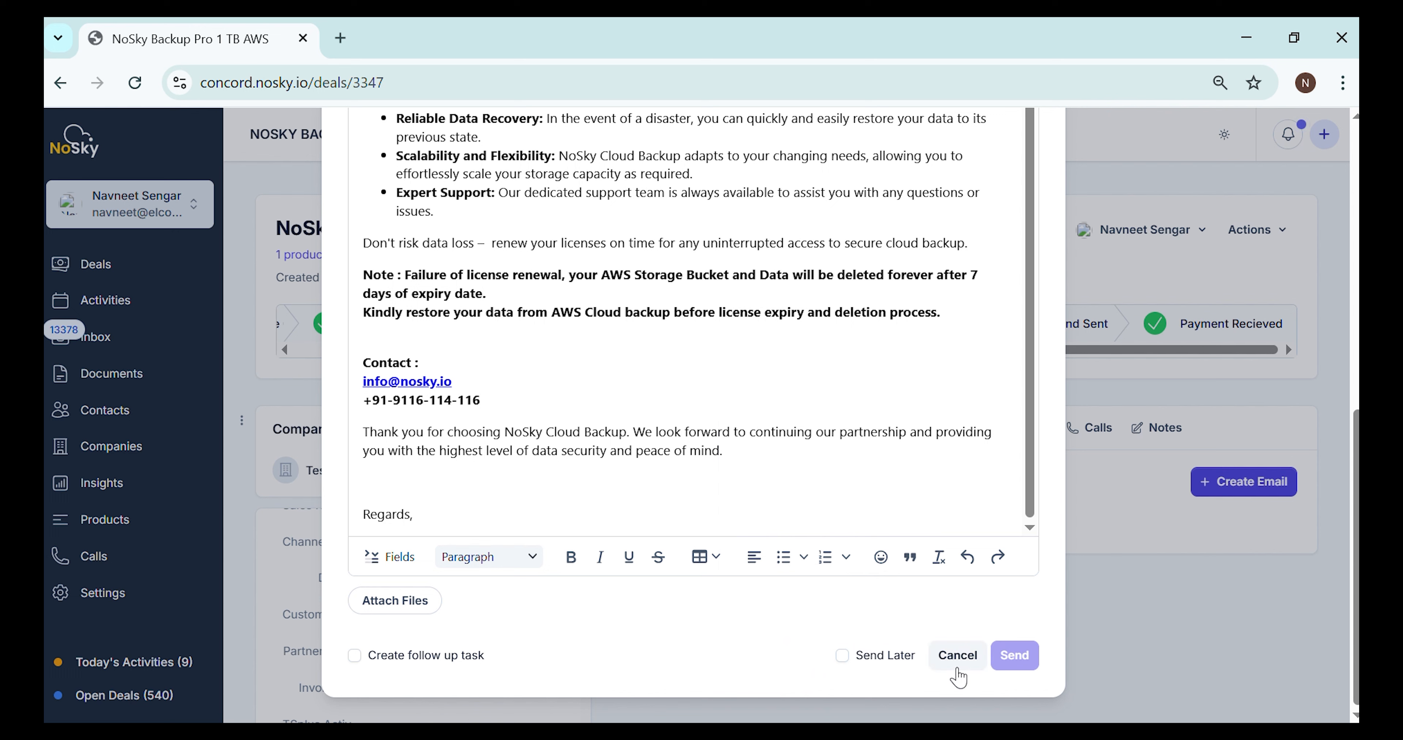
pyautogui.click(958, 656)
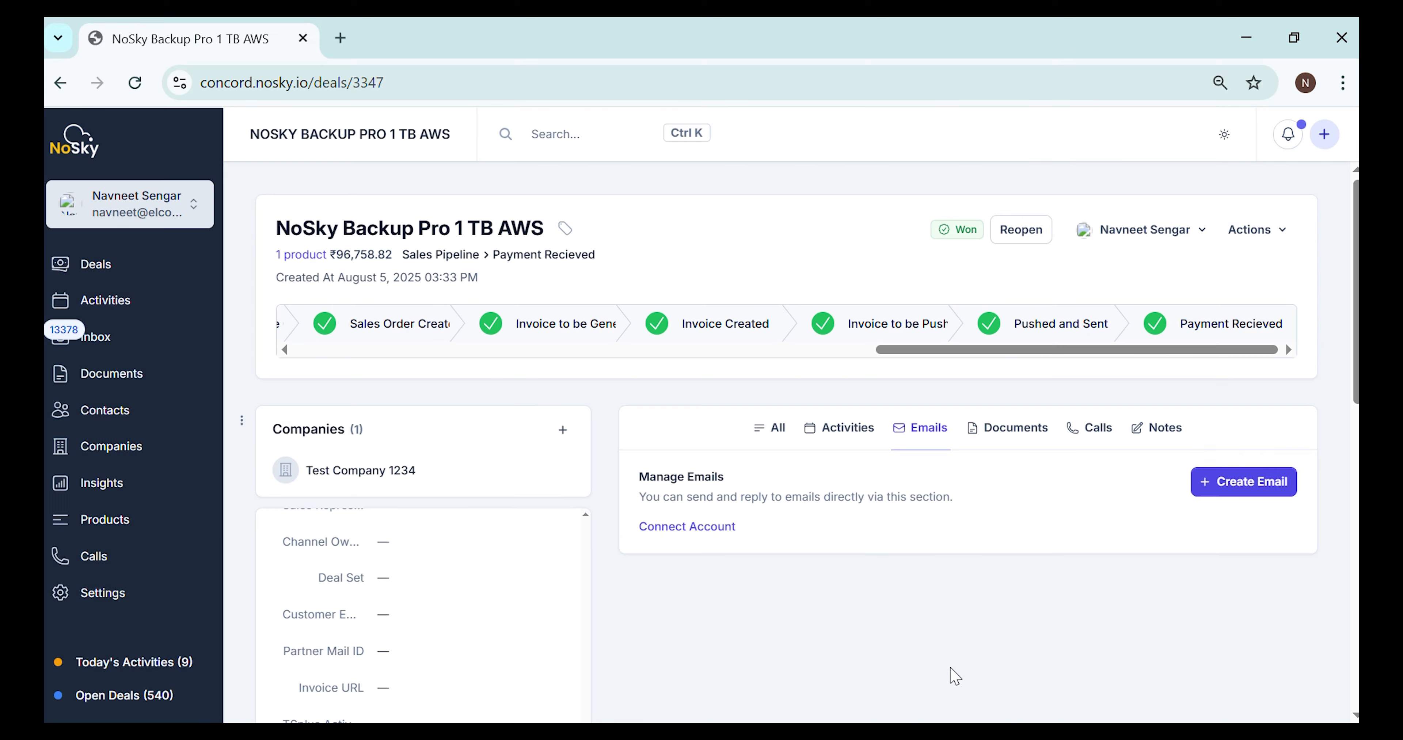
# Create a new deal document, keeping type Proposal and brand NoSky CRM
pyautogui.click(1019, 442)
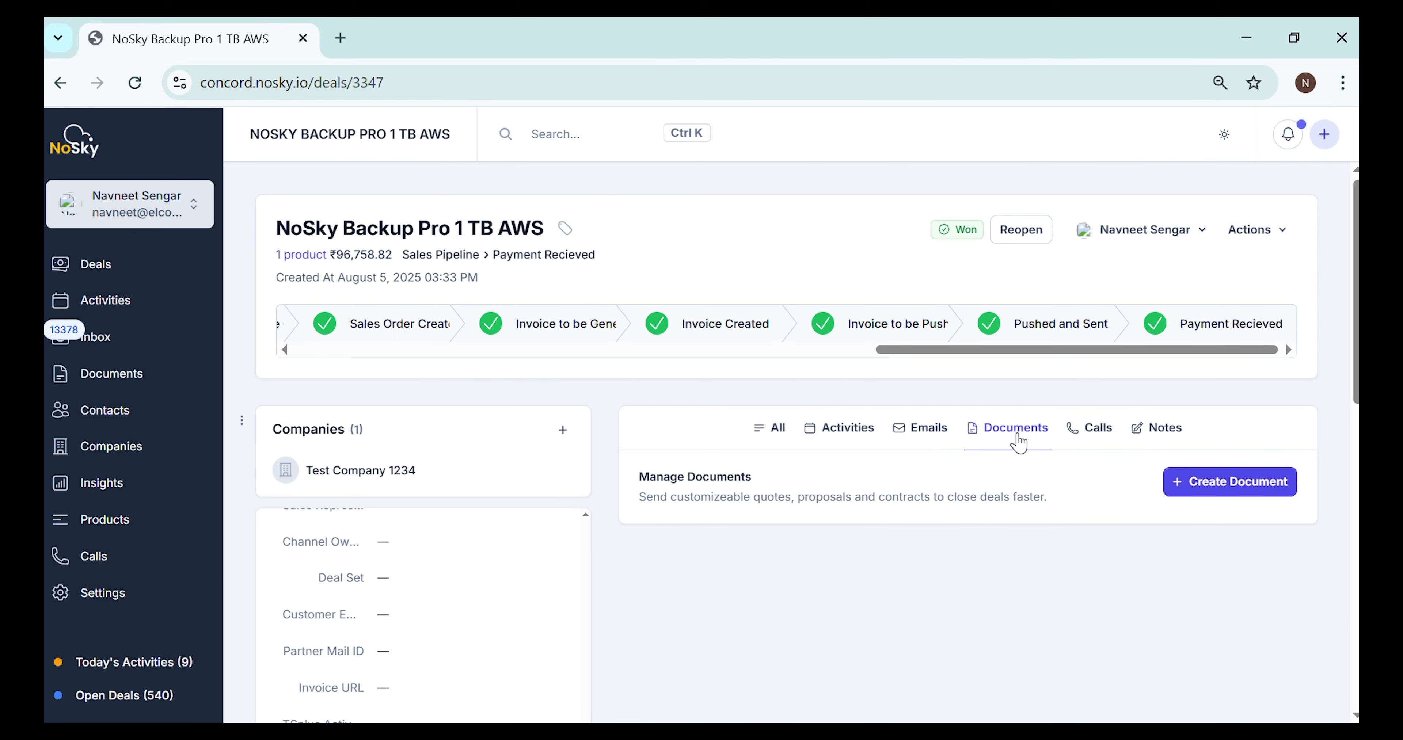
pyautogui.click(1205, 490)
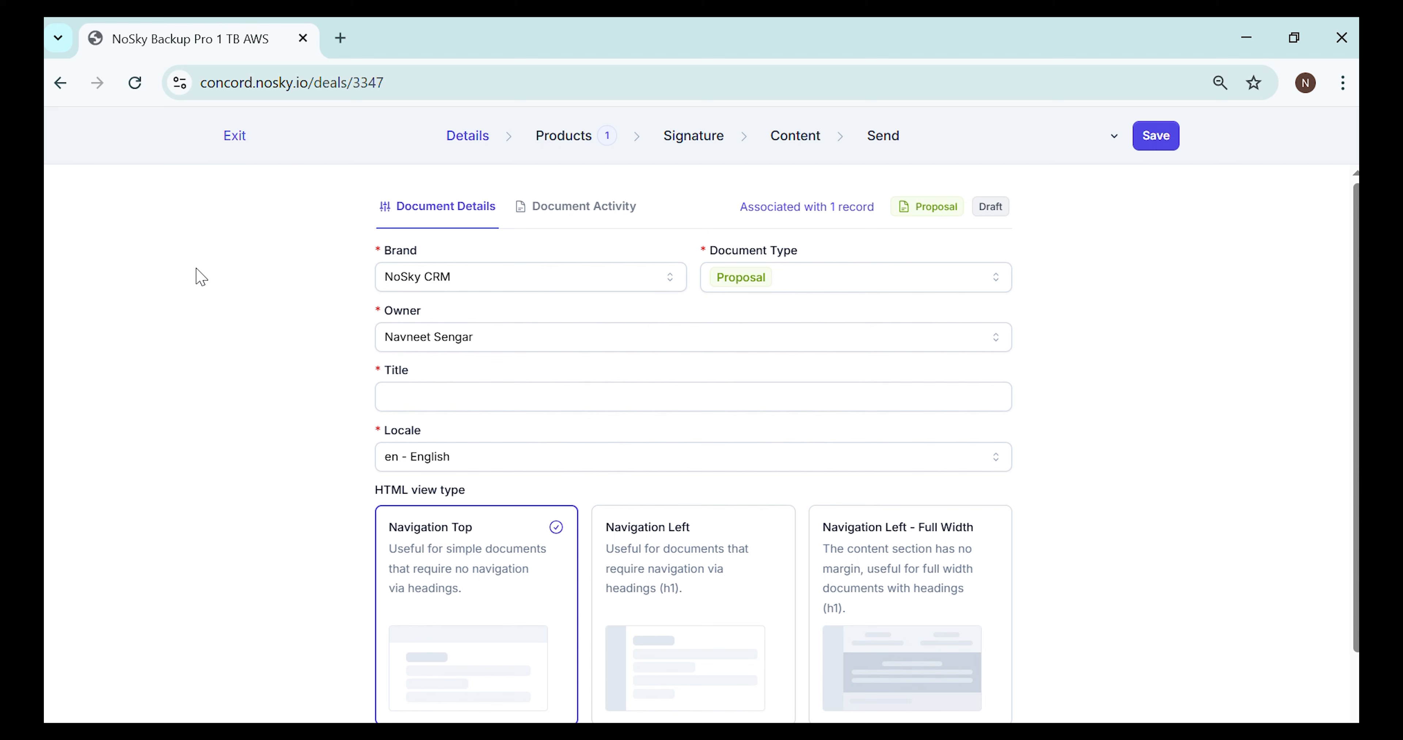
pyautogui.click(959, 294)
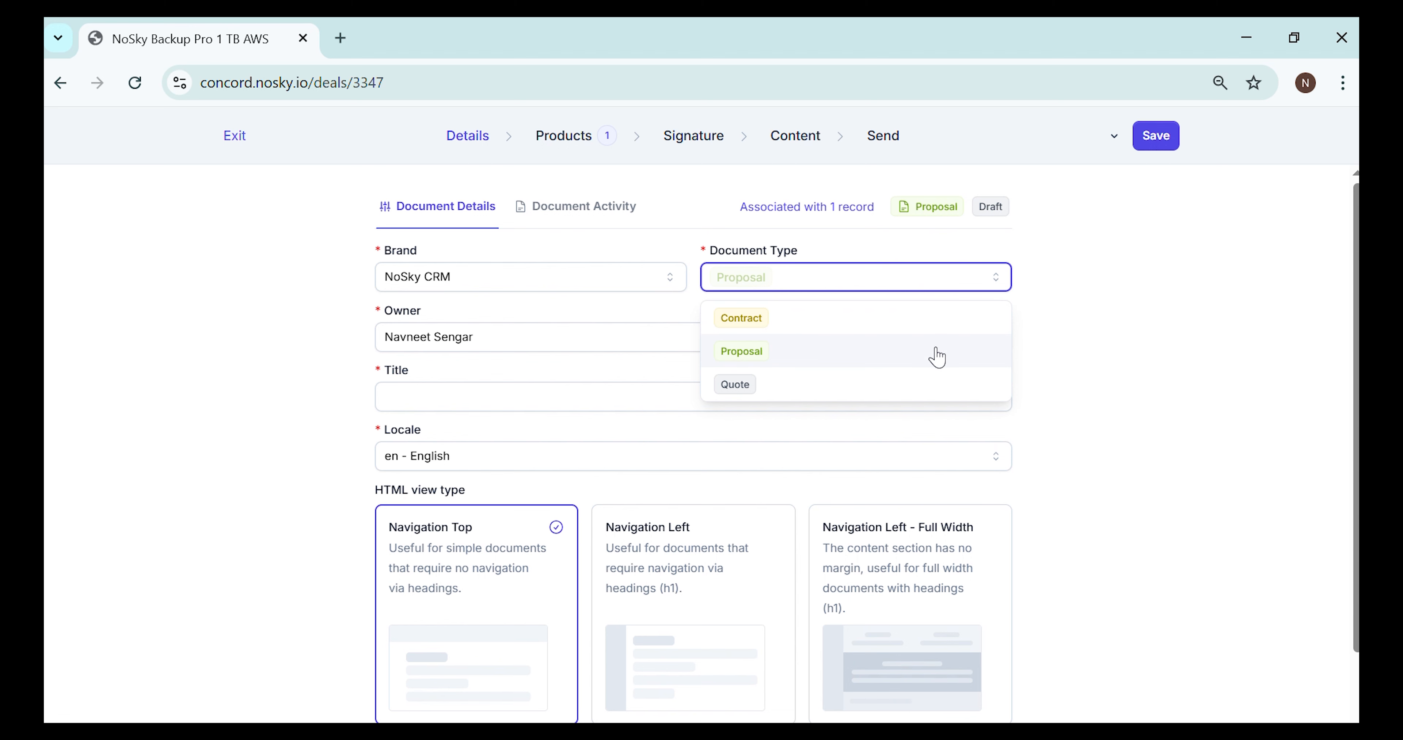
pyautogui.click(1146, 347)
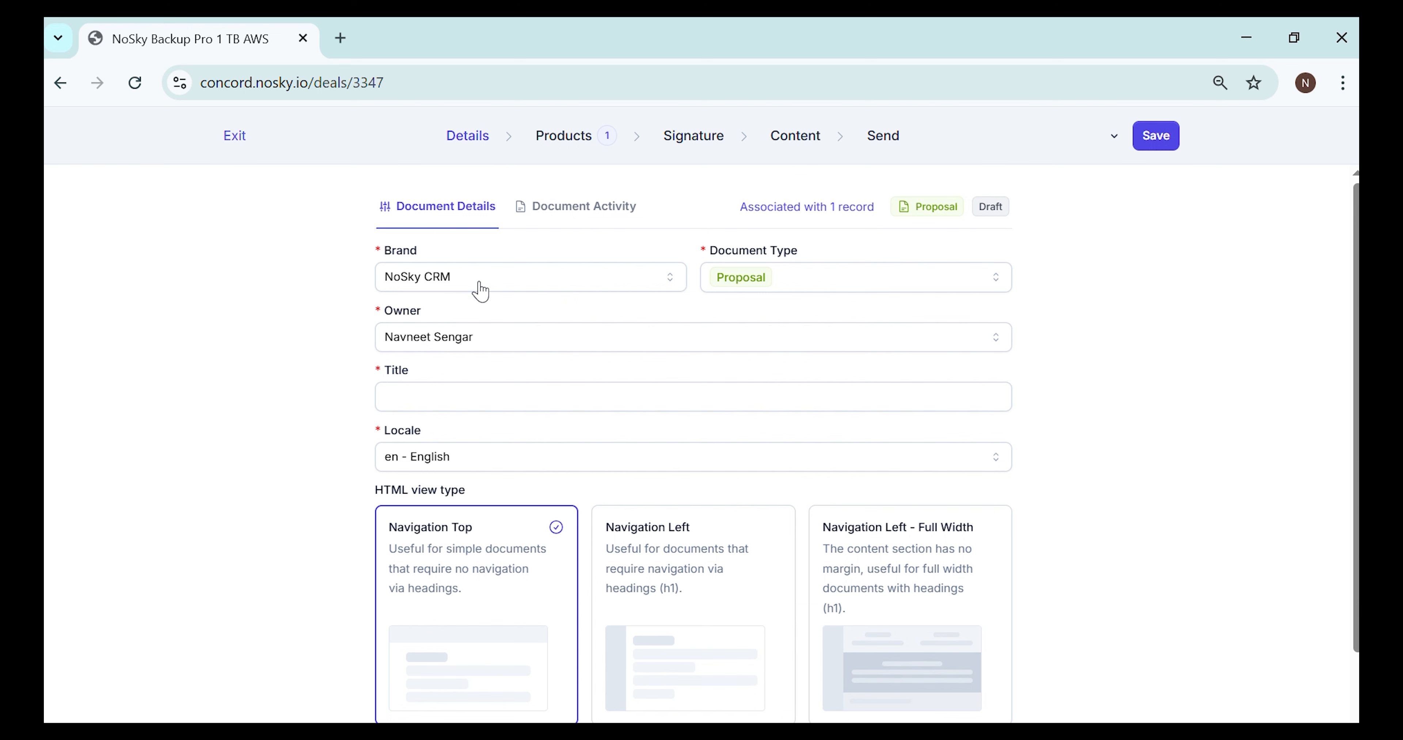
pyautogui.click(538, 288)
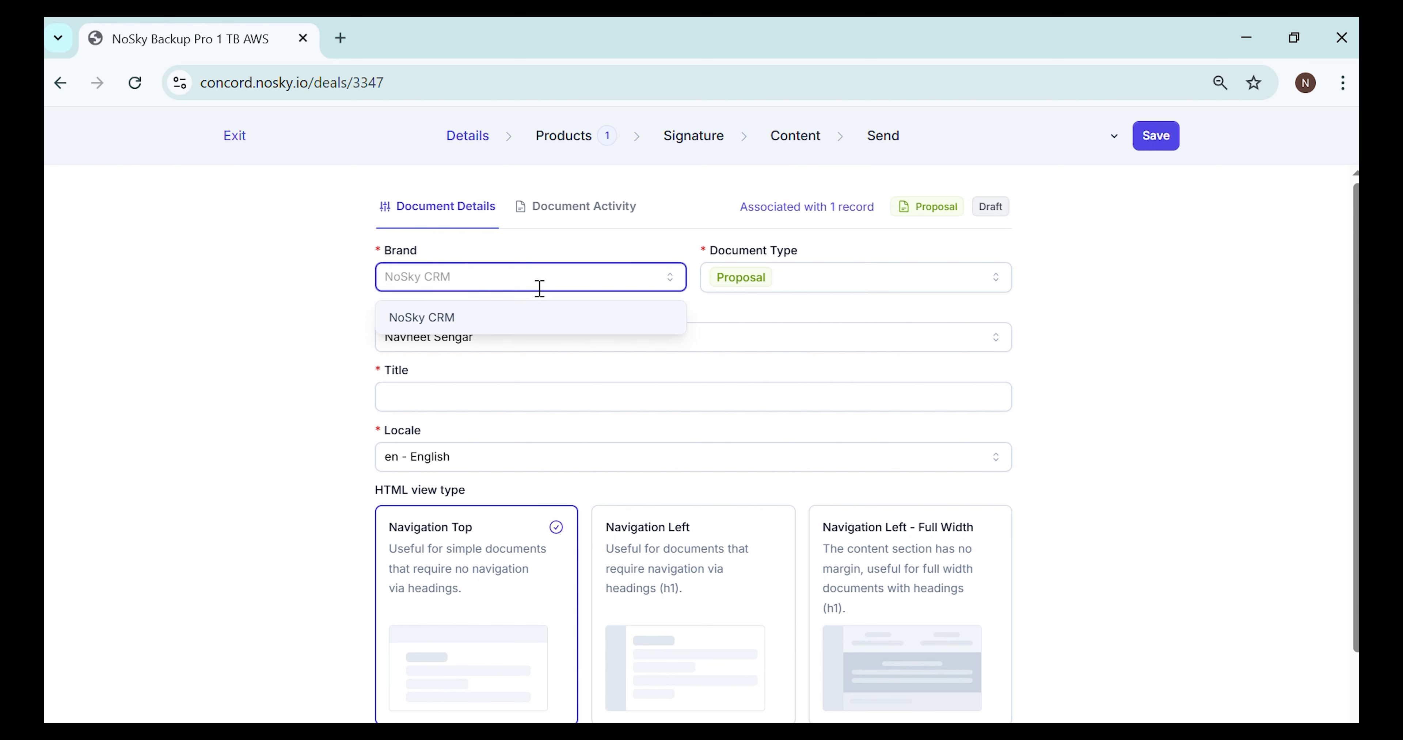
pyautogui.click(240, 344)
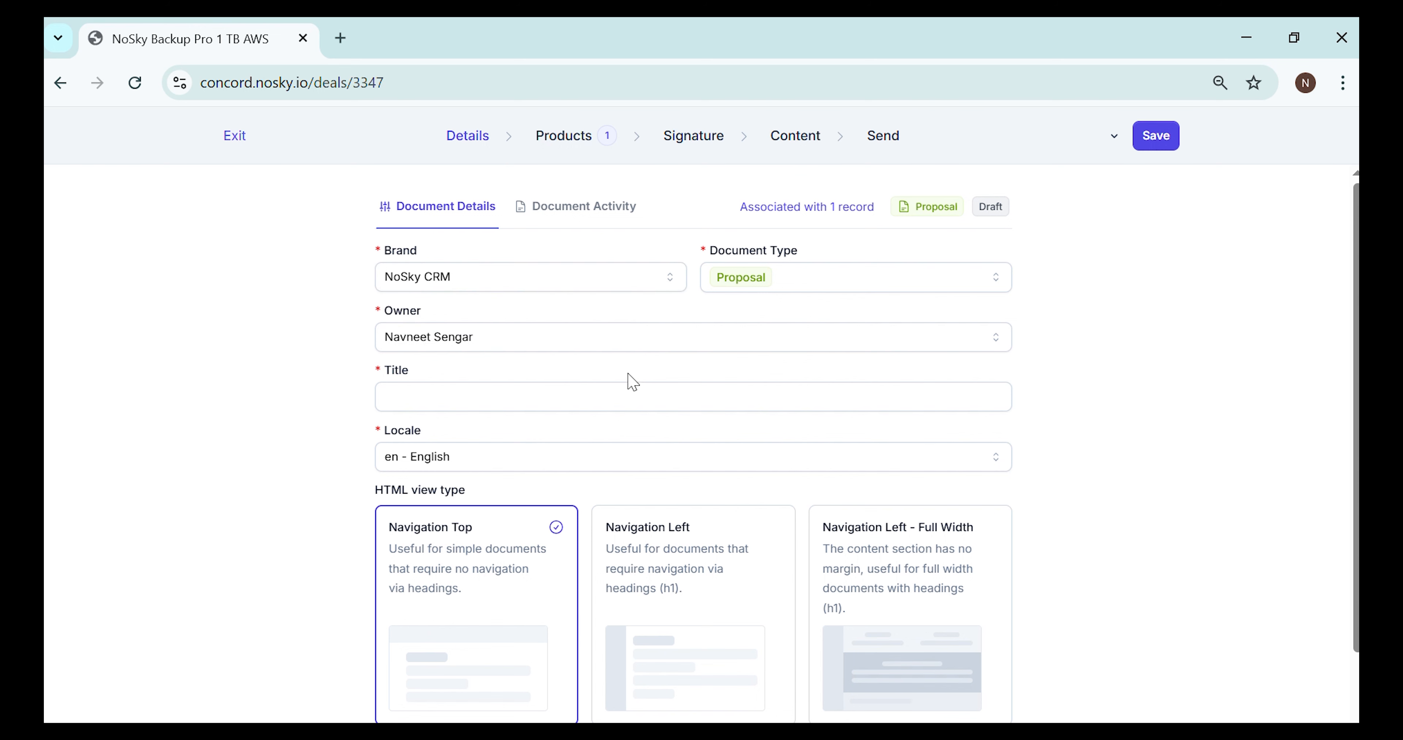
# Enter Quote as the document title
pyautogui.scroll(-3, 600, 457)
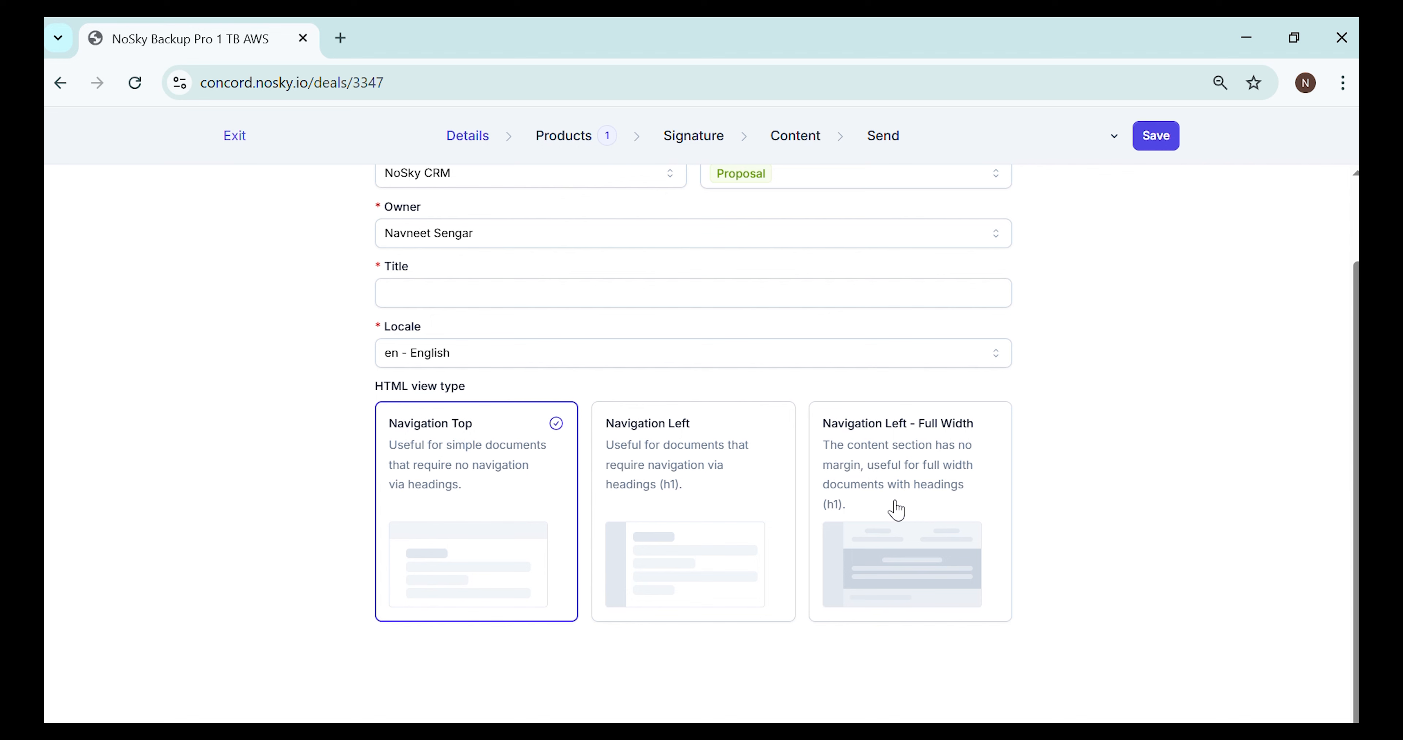
pyautogui.scroll(-1, 801, 539)
pyautogui.scroll(3, 773, 538)
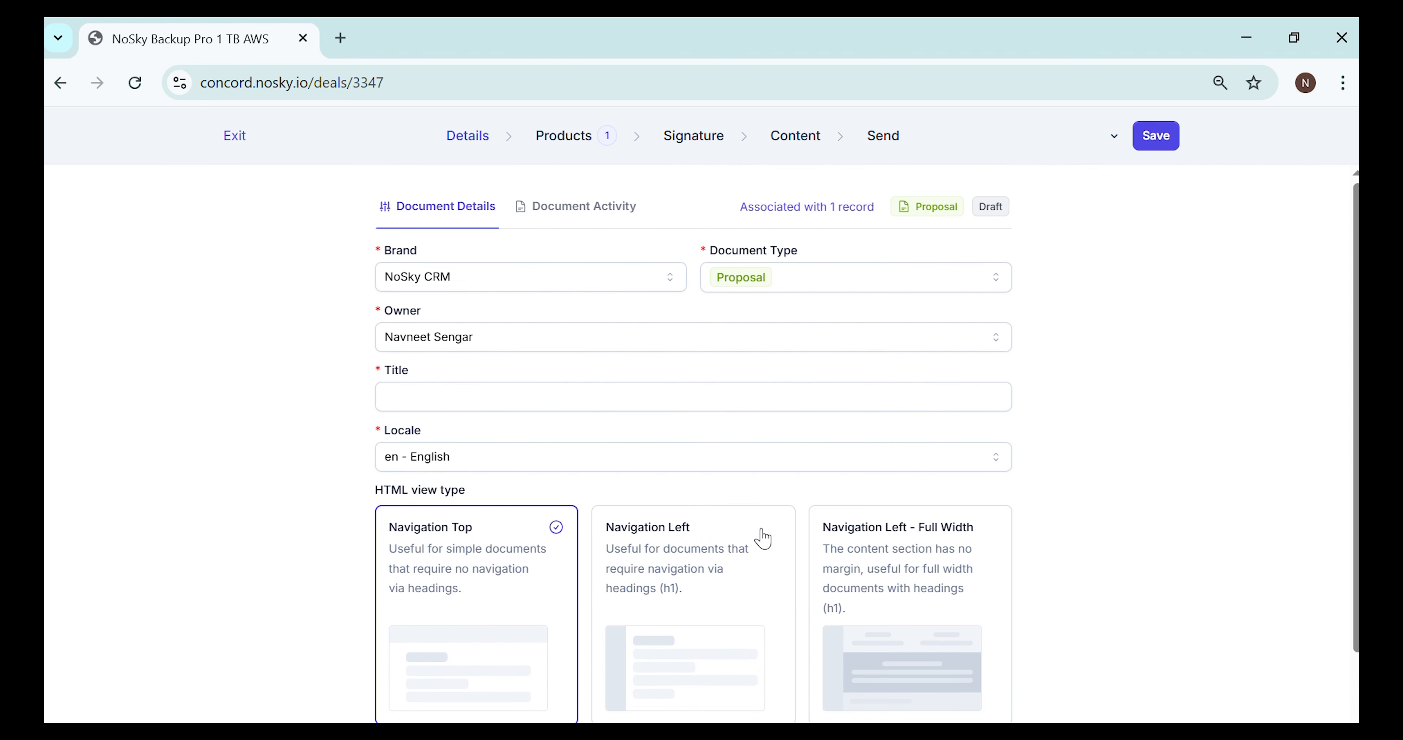
pyautogui.click(567, 412)
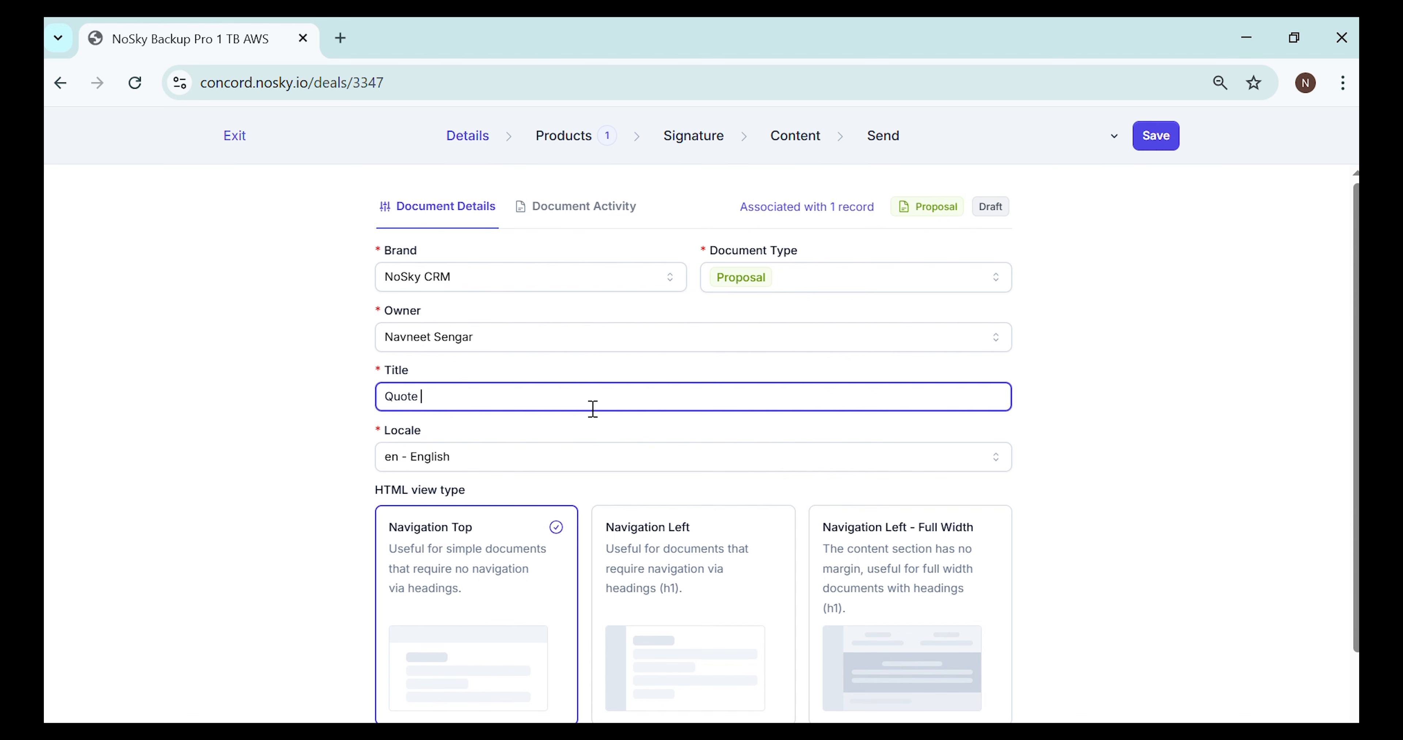
pyautogui.scroll(-2, 861, 510)
pyautogui.scroll(2, 876, 474)
# Save the Quote details, choose No Signature, and move past Content to the Send step
pyautogui.click(1157, 140)
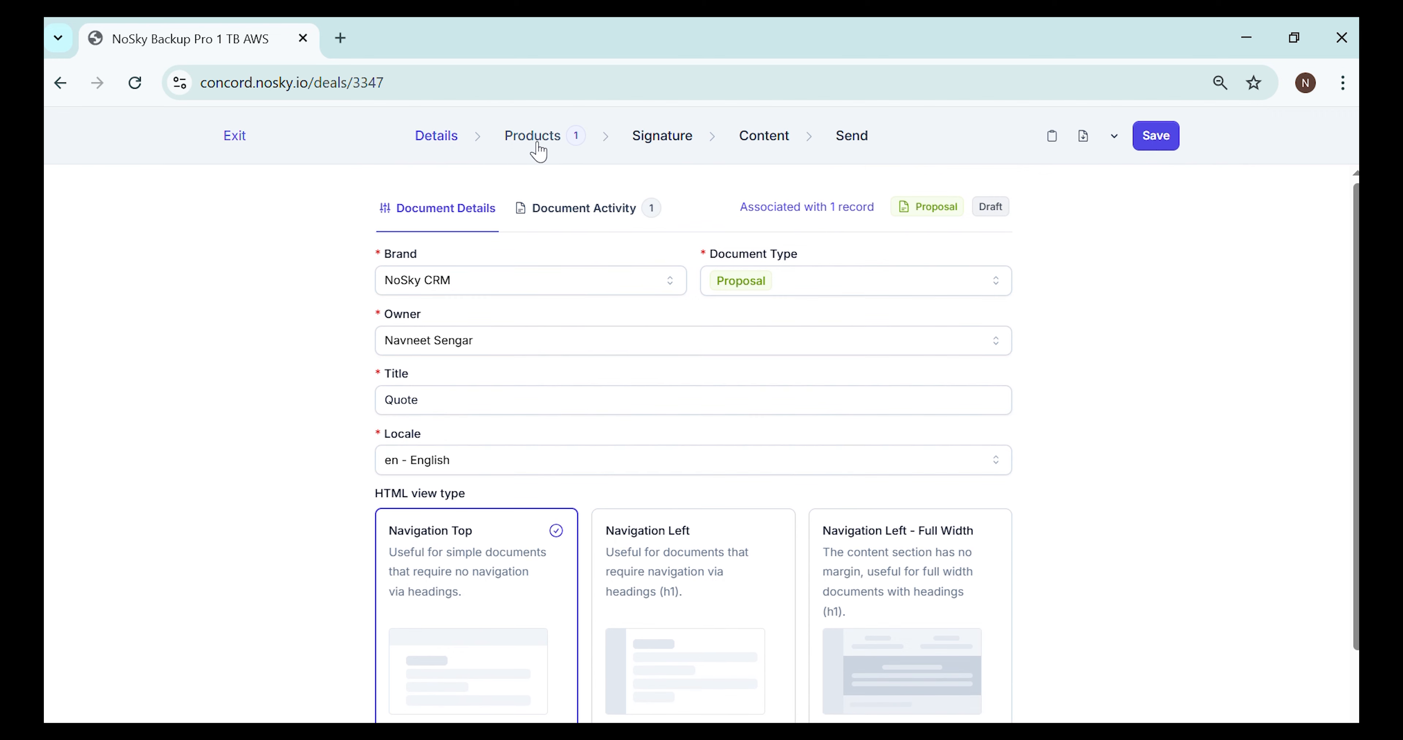
pyautogui.click(538, 146)
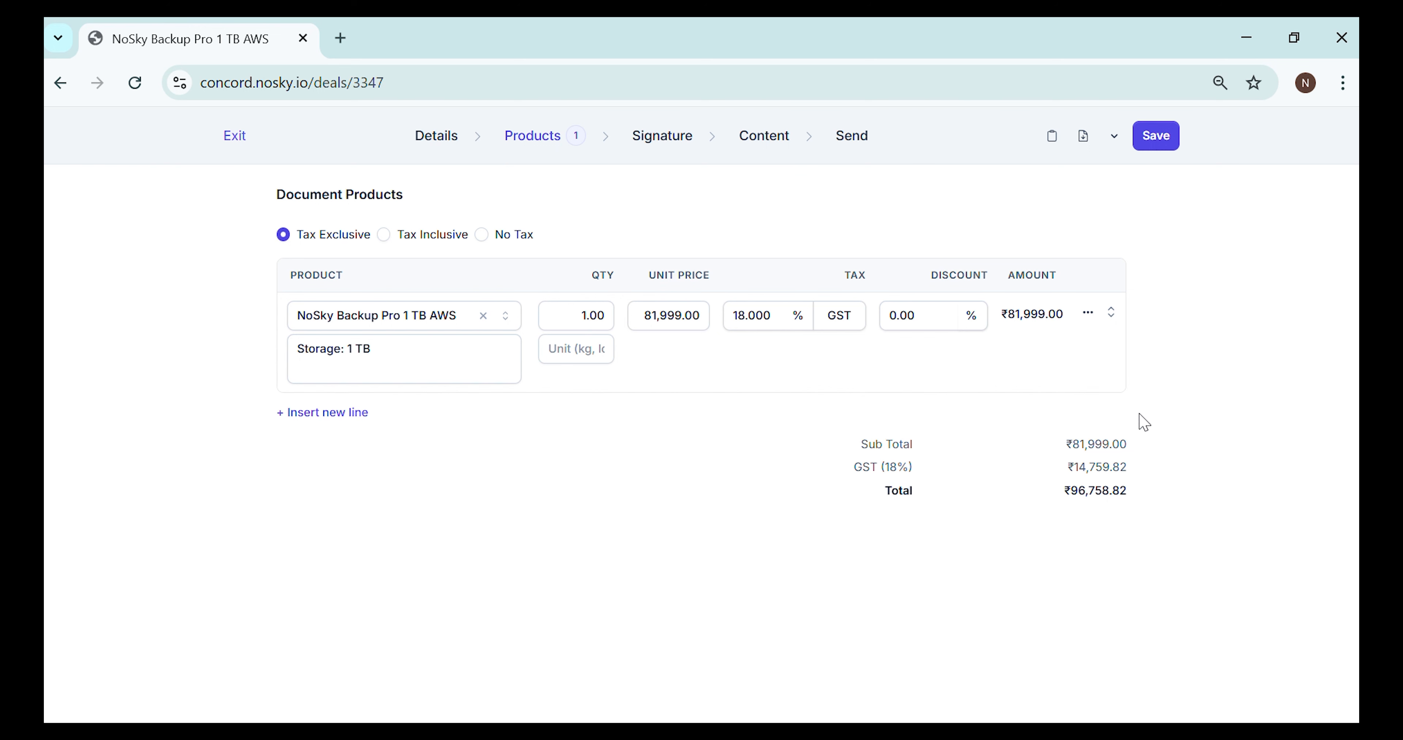
pyautogui.click(679, 154)
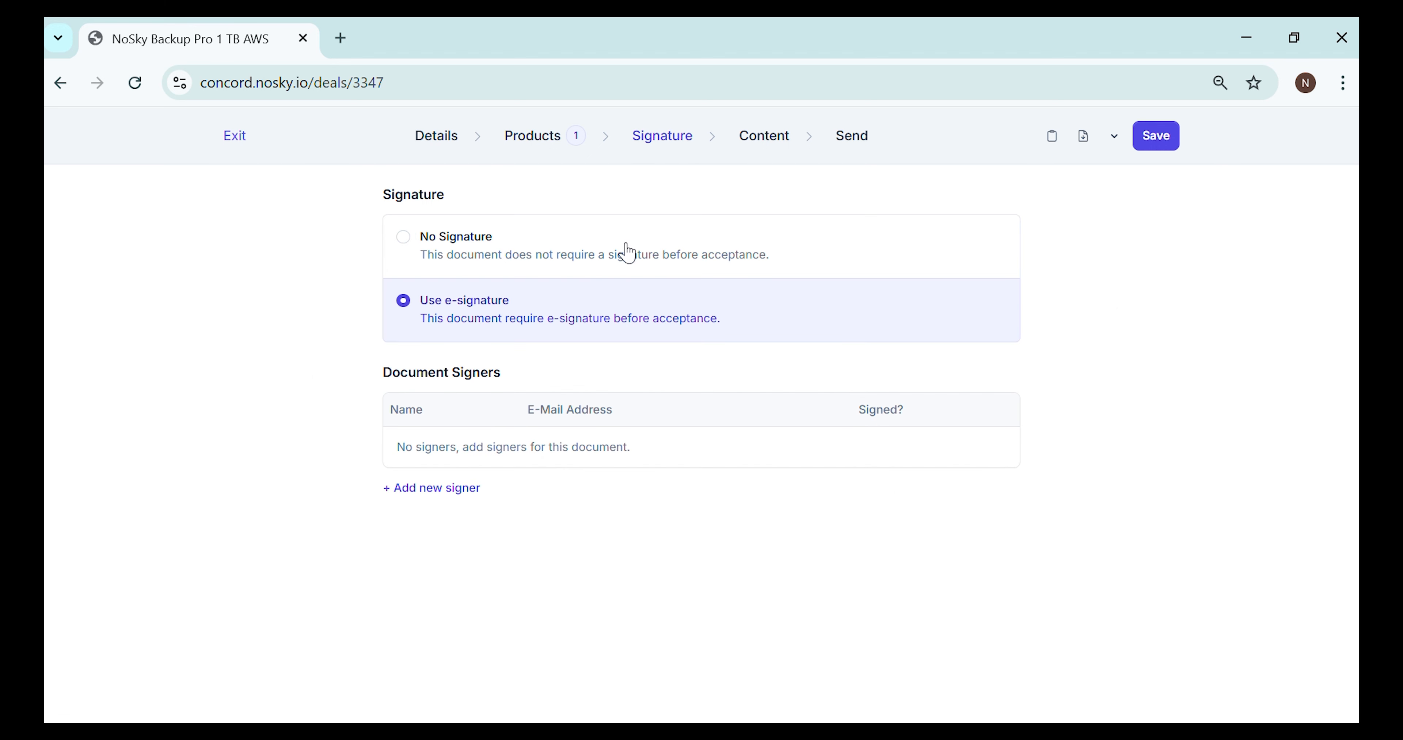
pyautogui.click(450, 250)
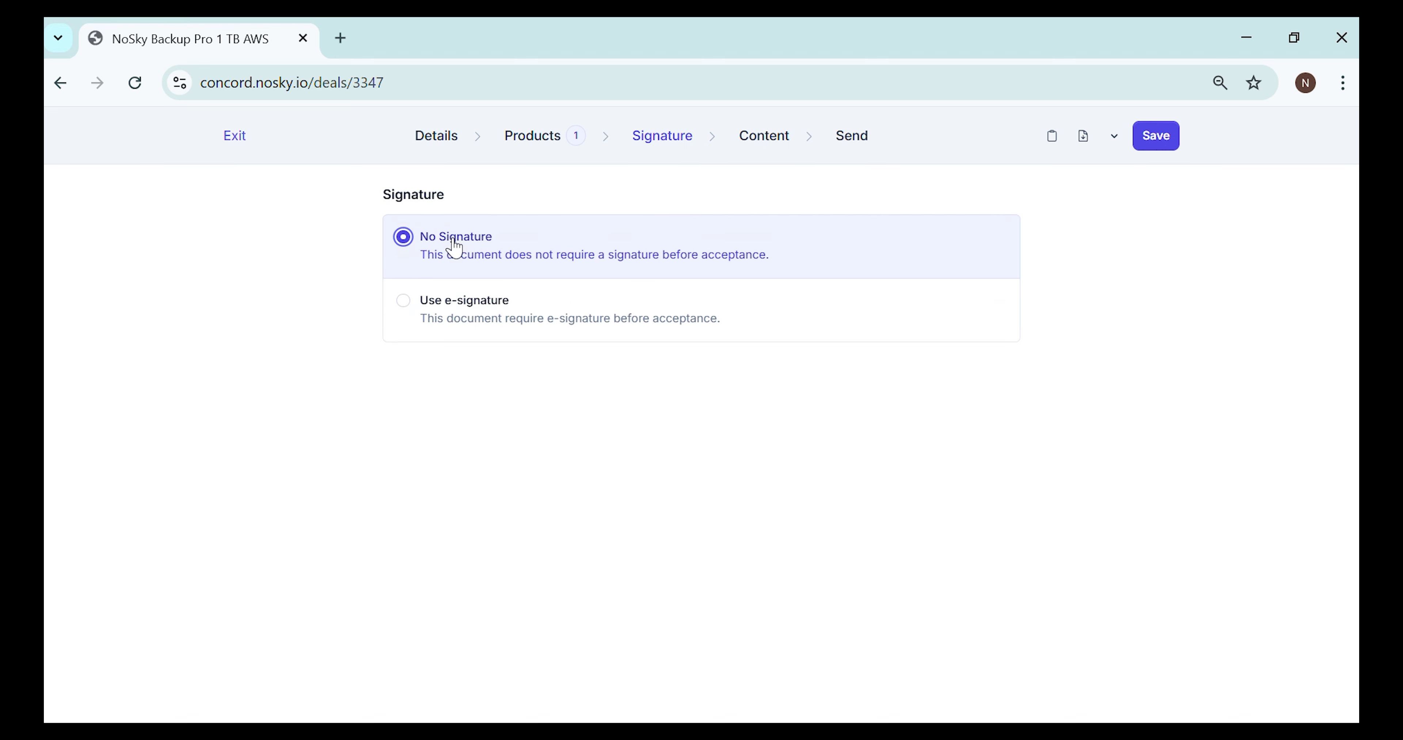
pyautogui.click(753, 140)
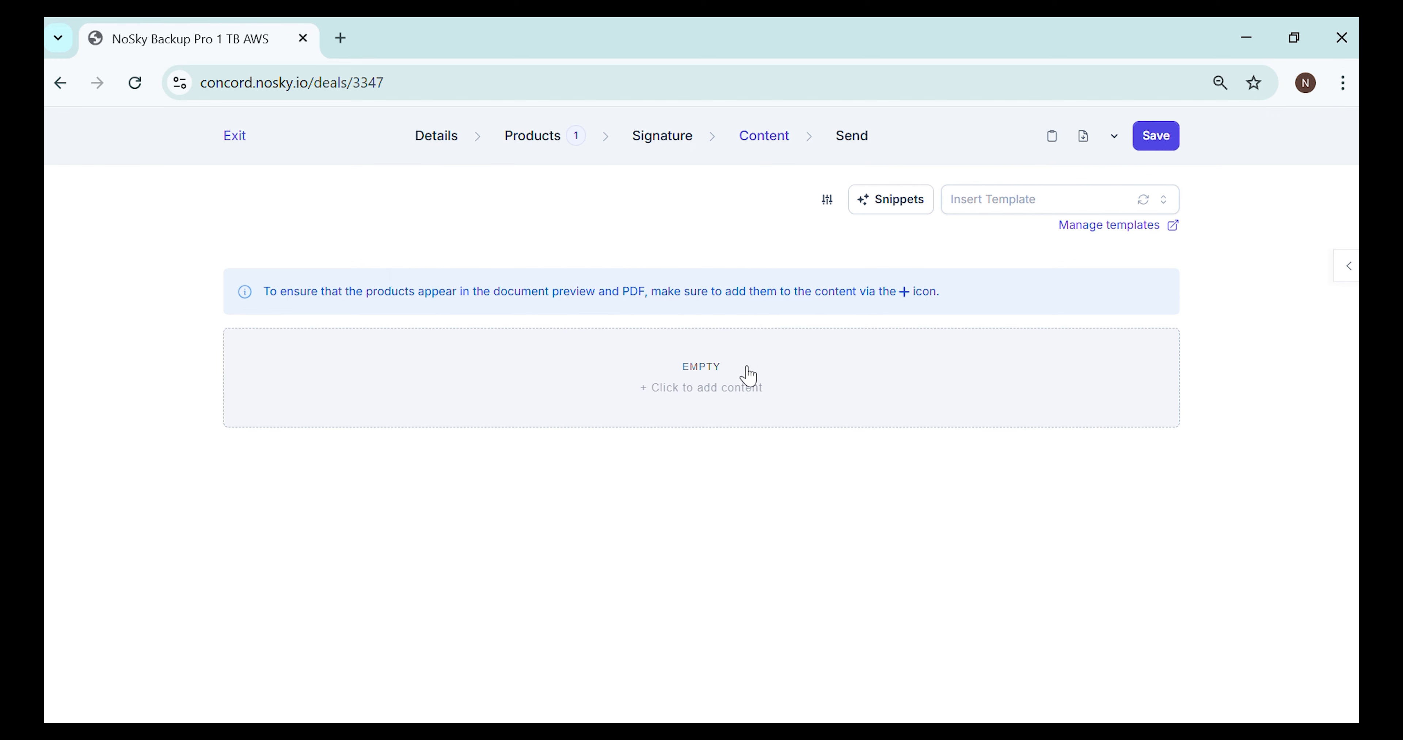
pyautogui.click(748, 370)
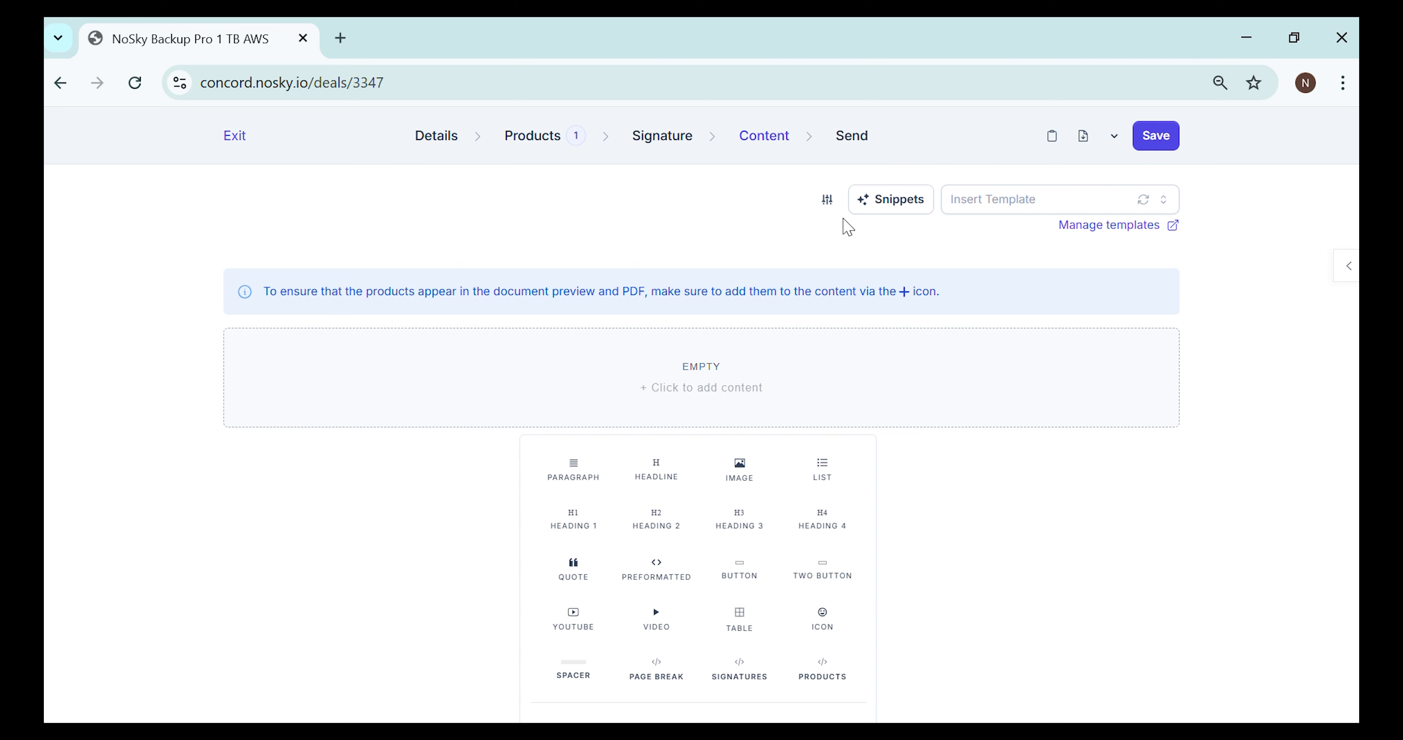
pyautogui.click(859, 139)
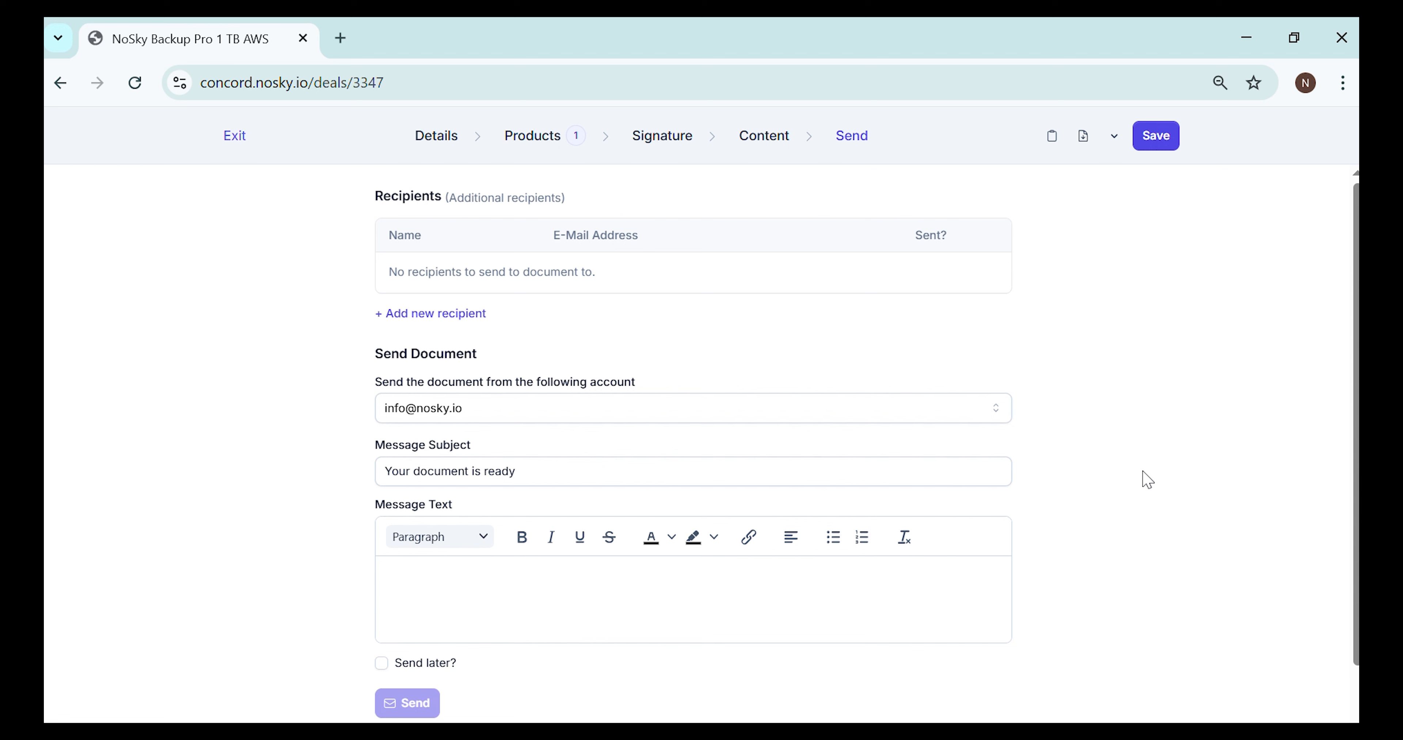
pyautogui.scroll(-2, 1116, 452)
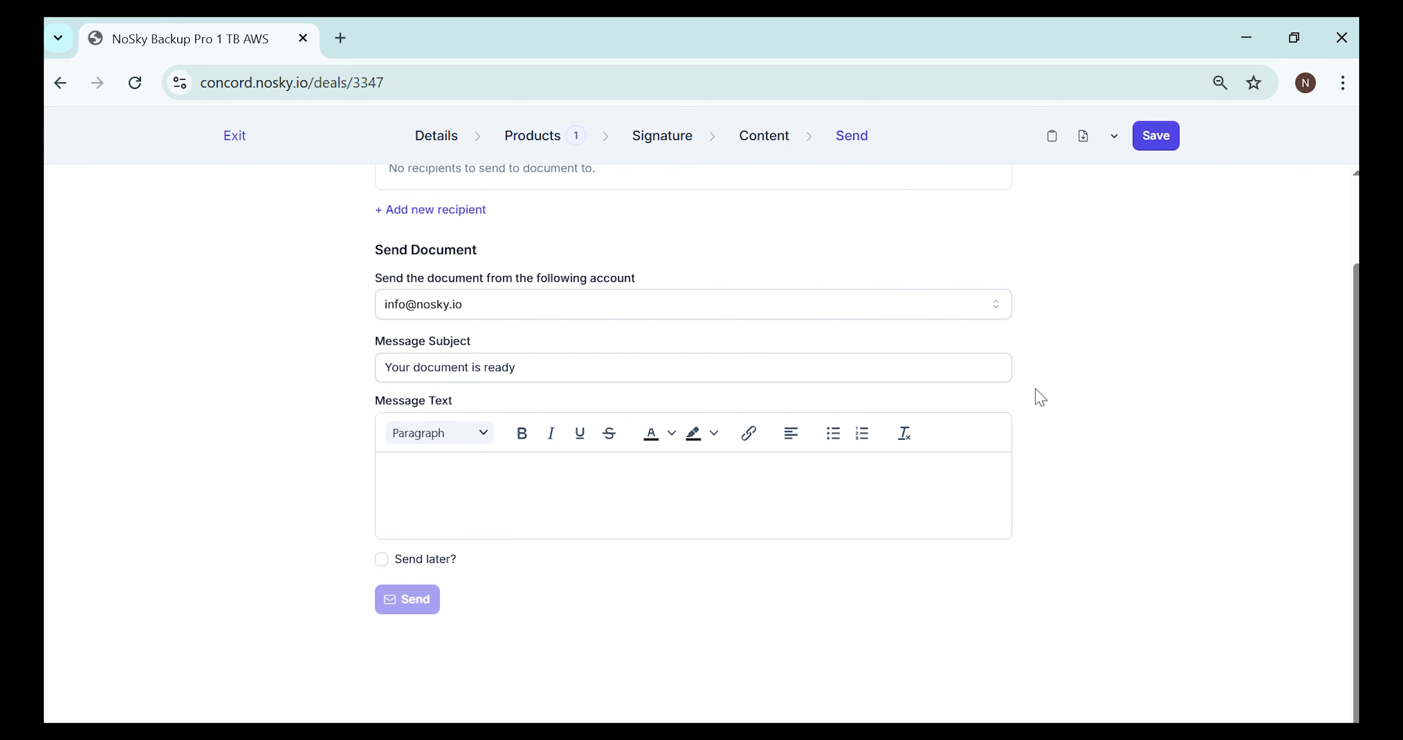
pyautogui.scroll(2, 1043, 419)
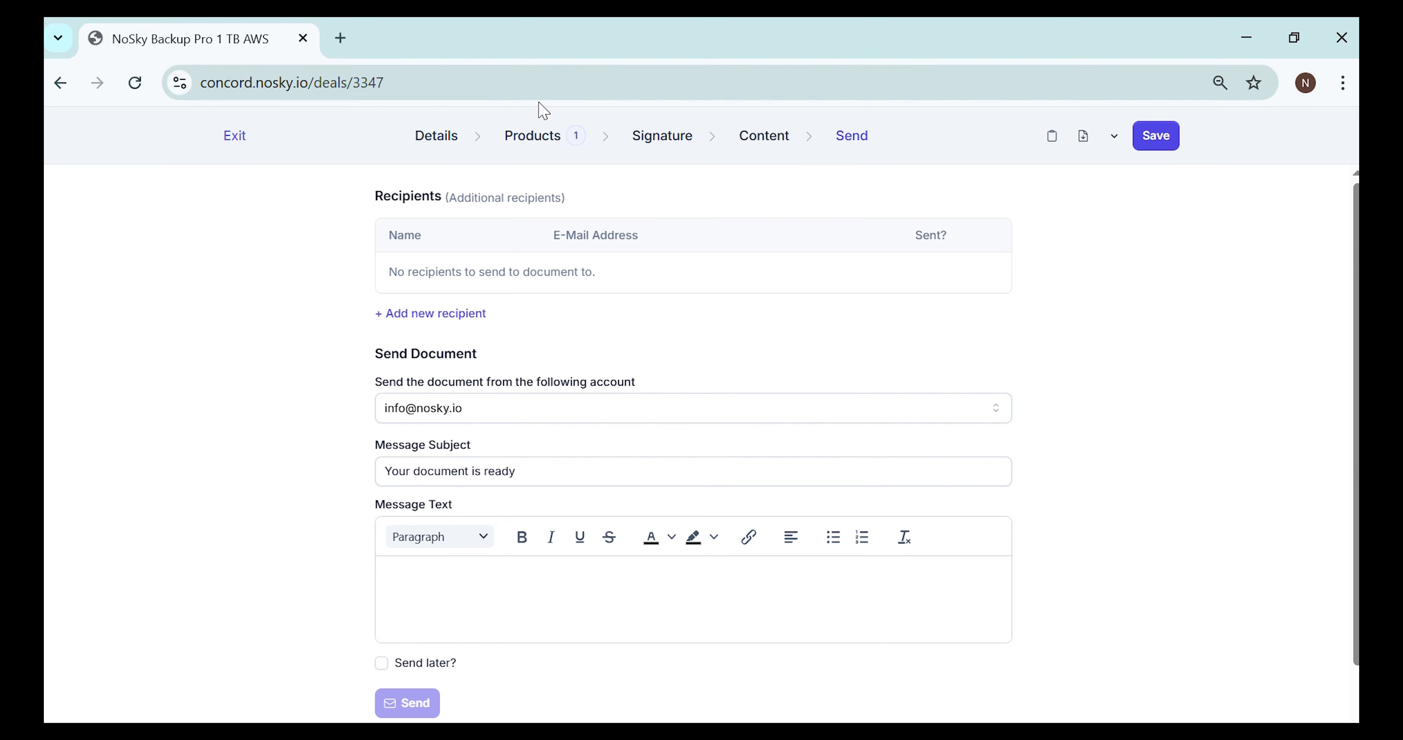
# Return to the deal and start logging a call dated August 5, 2025 03:45 PM
pyautogui.click(248, 136)
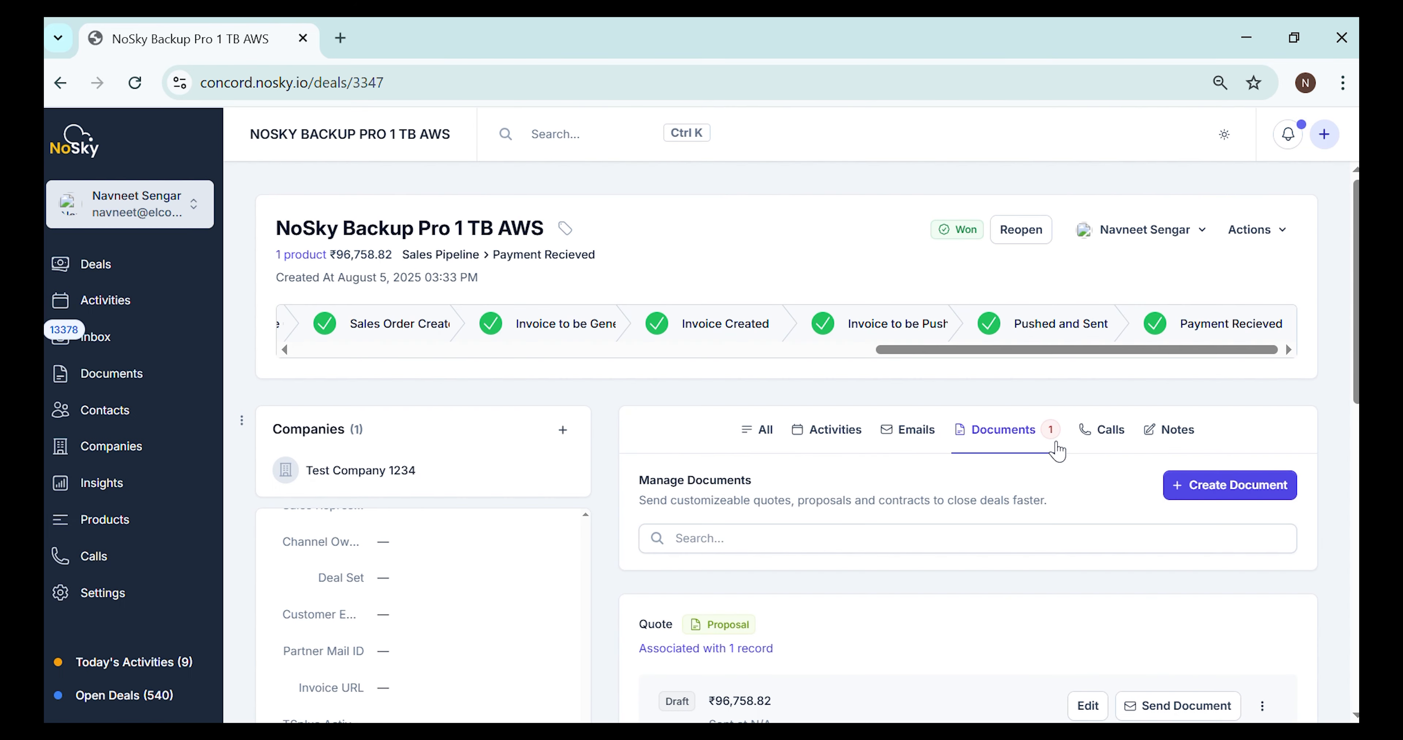
pyautogui.click(1113, 439)
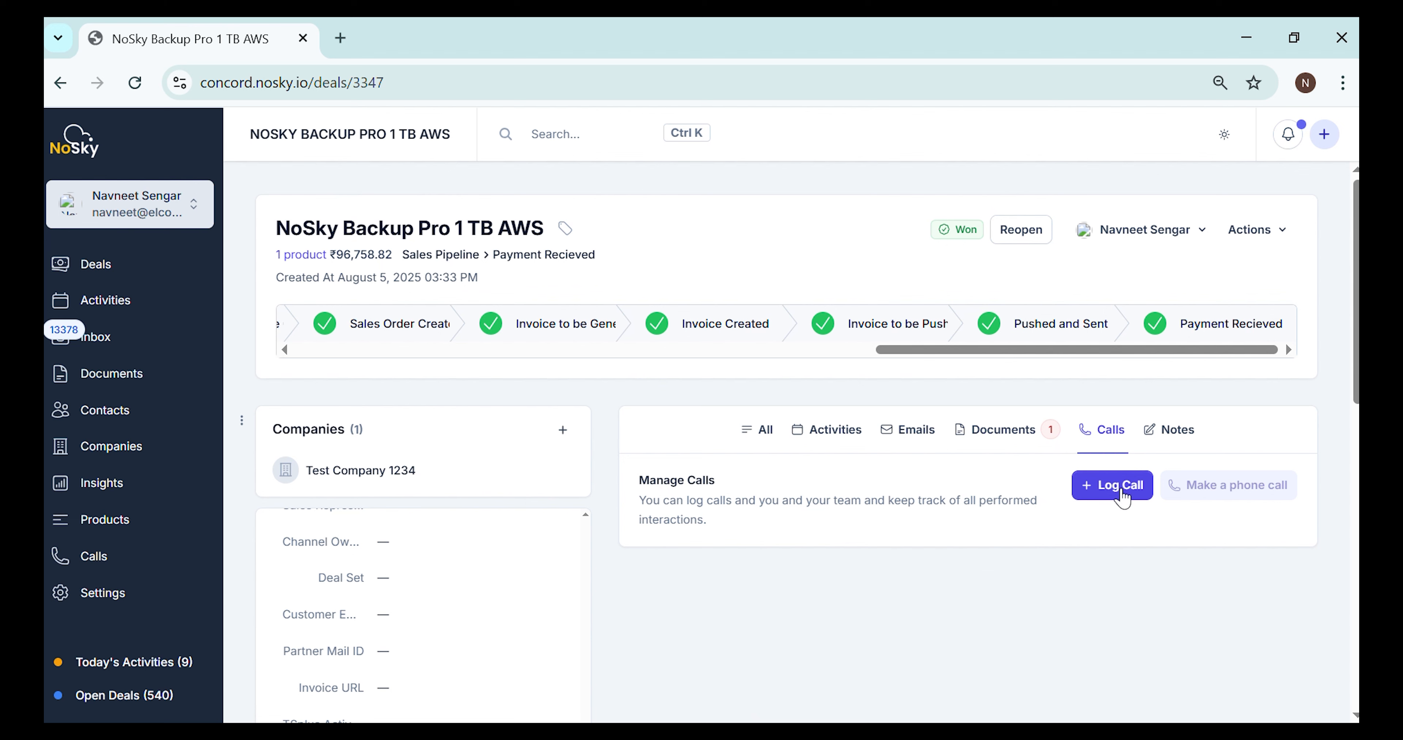
pyautogui.click(1111, 496)
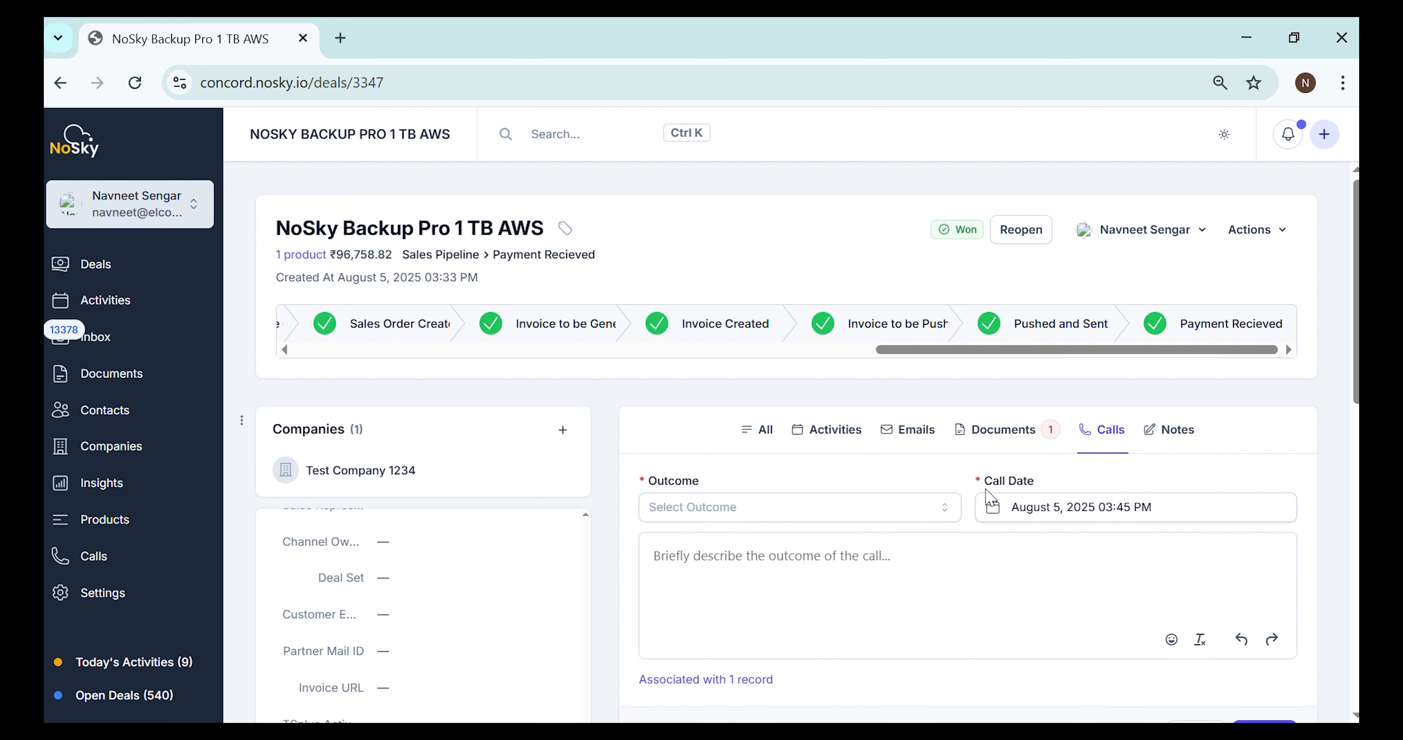
pyautogui.scroll(-2, 1075, 509)
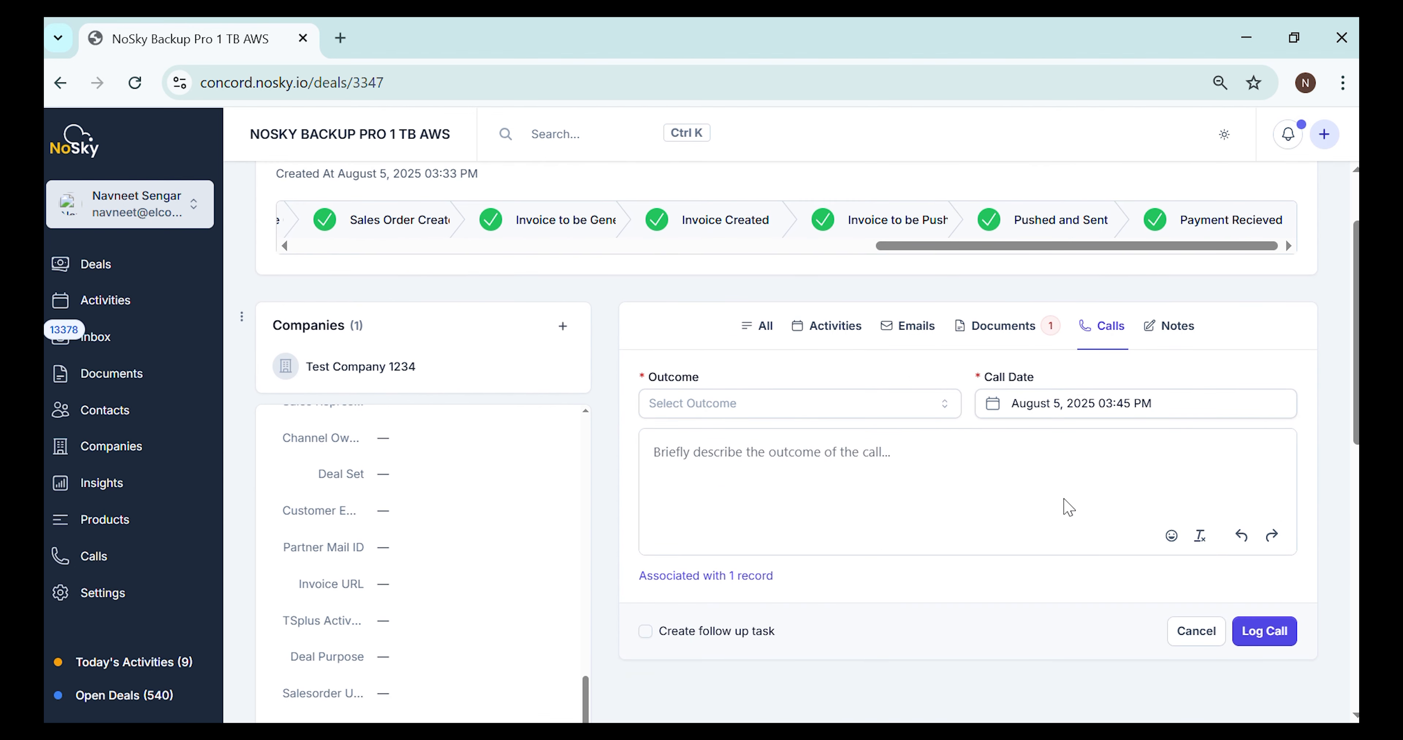
pyautogui.click(1095, 418)
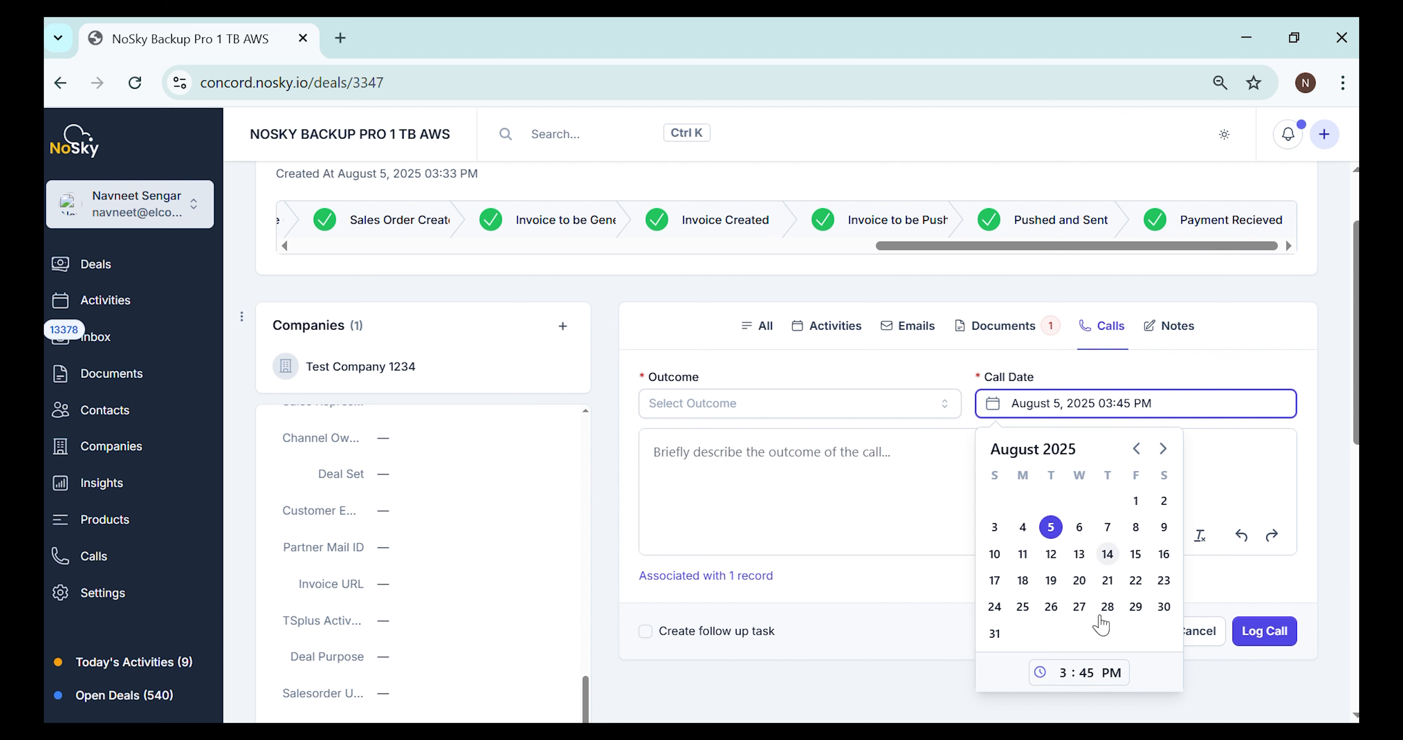
pyautogui.click(911, 488)
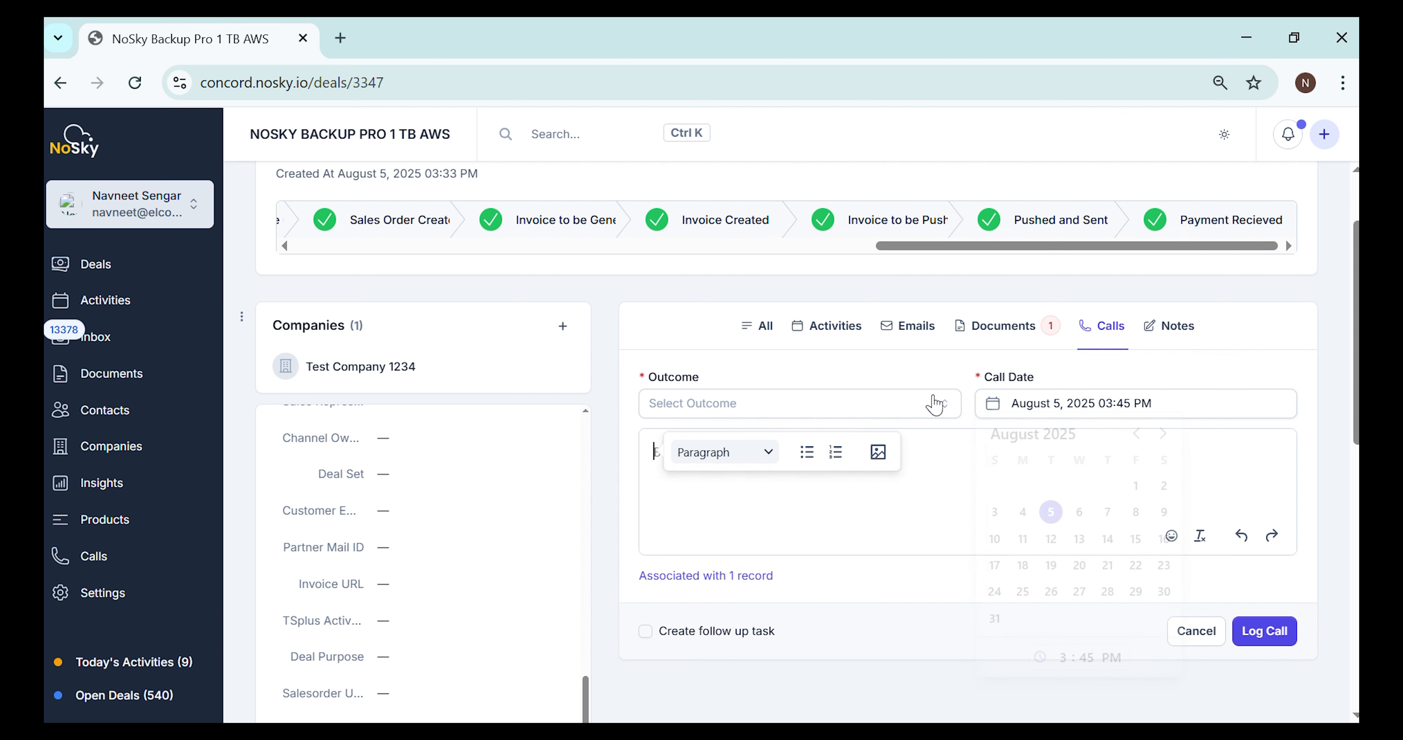
# Set the call outcome to Follow Up Call
pyautogui.click(935, 405)
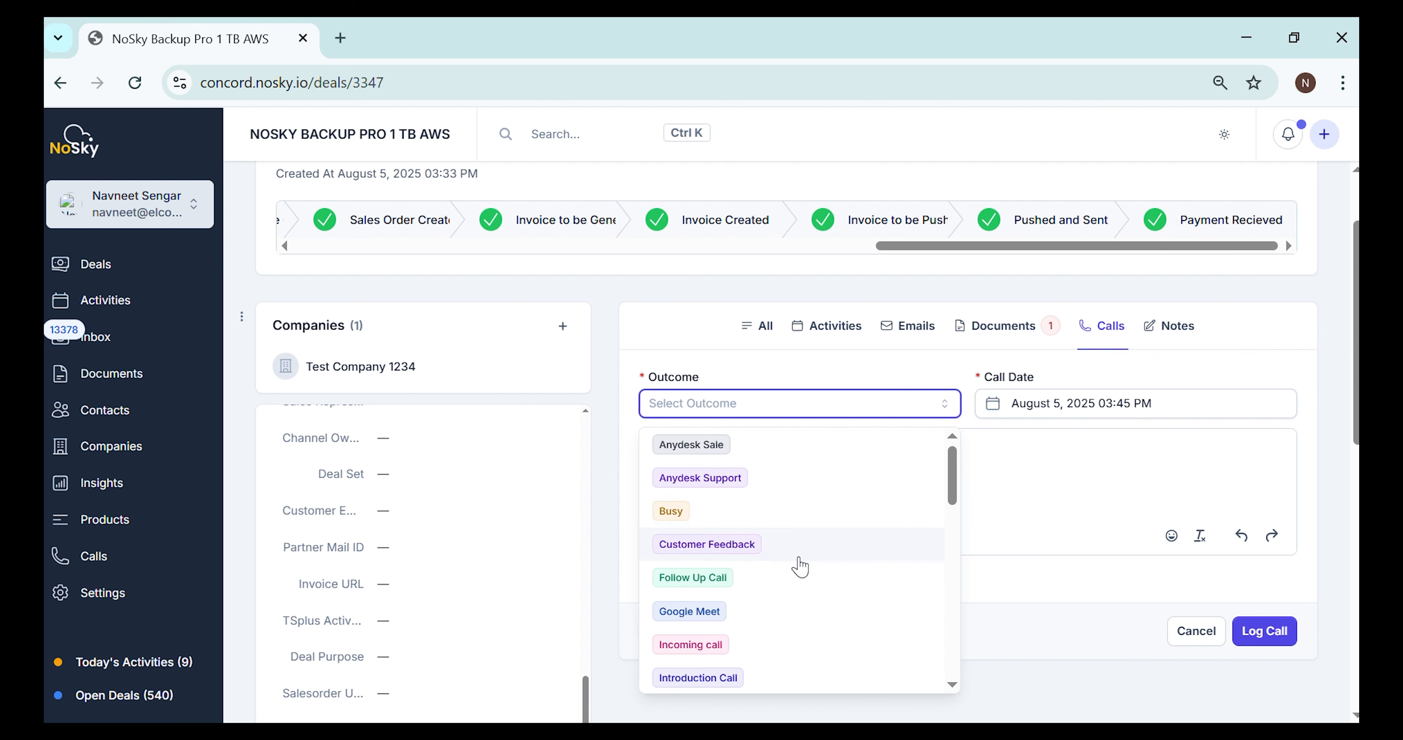
pyautogui.scroll(-2, 785, 610)
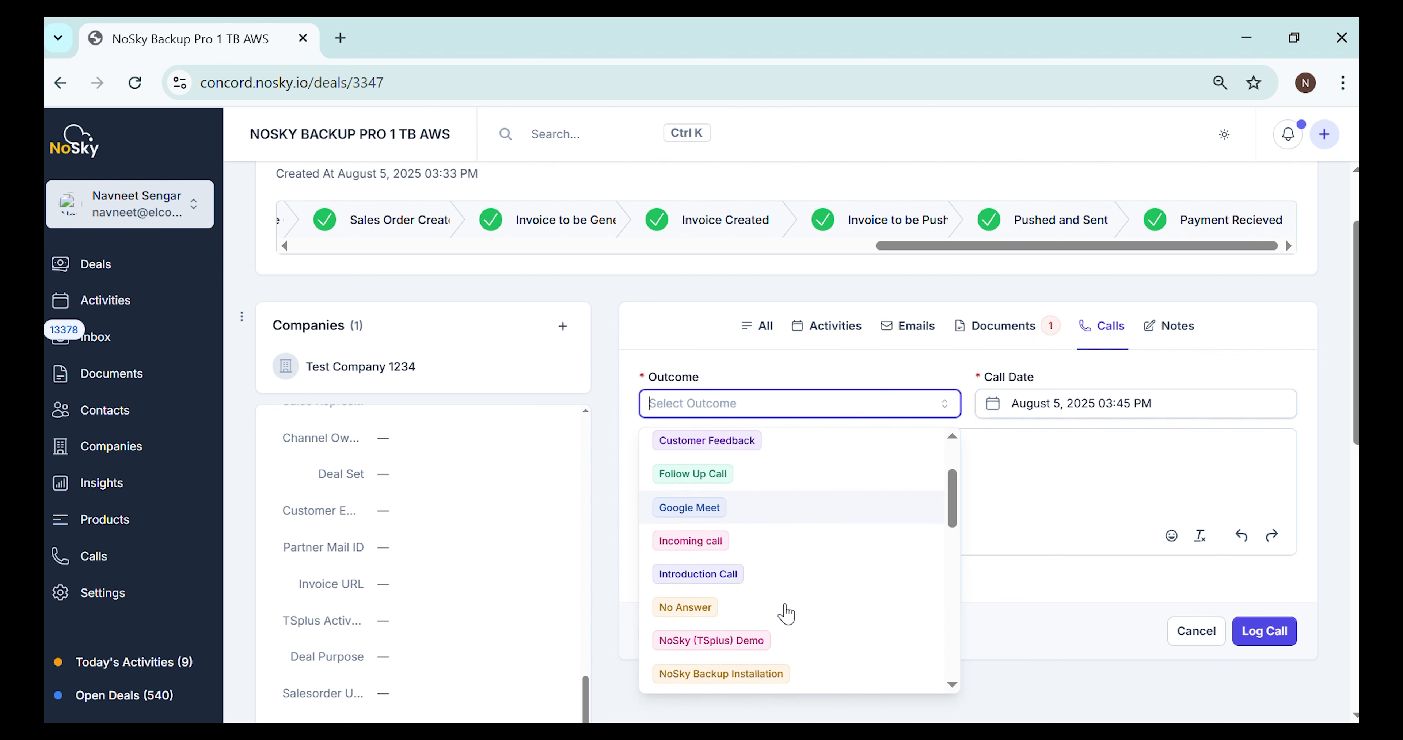
pyautogui.scroll(-2, 787, 609)
pyautogui.scroll(-2, 834, 596)
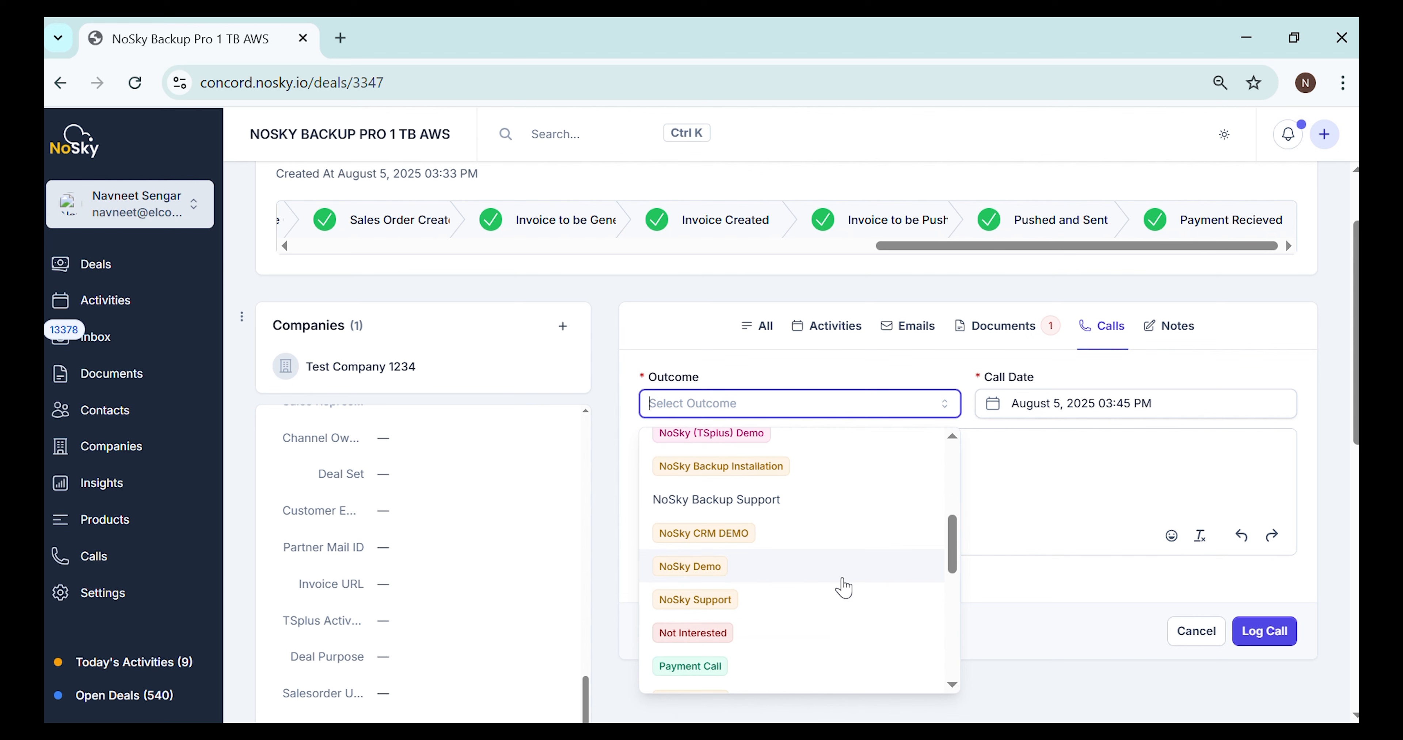
pyautogui.scroll(5, 788, 577)
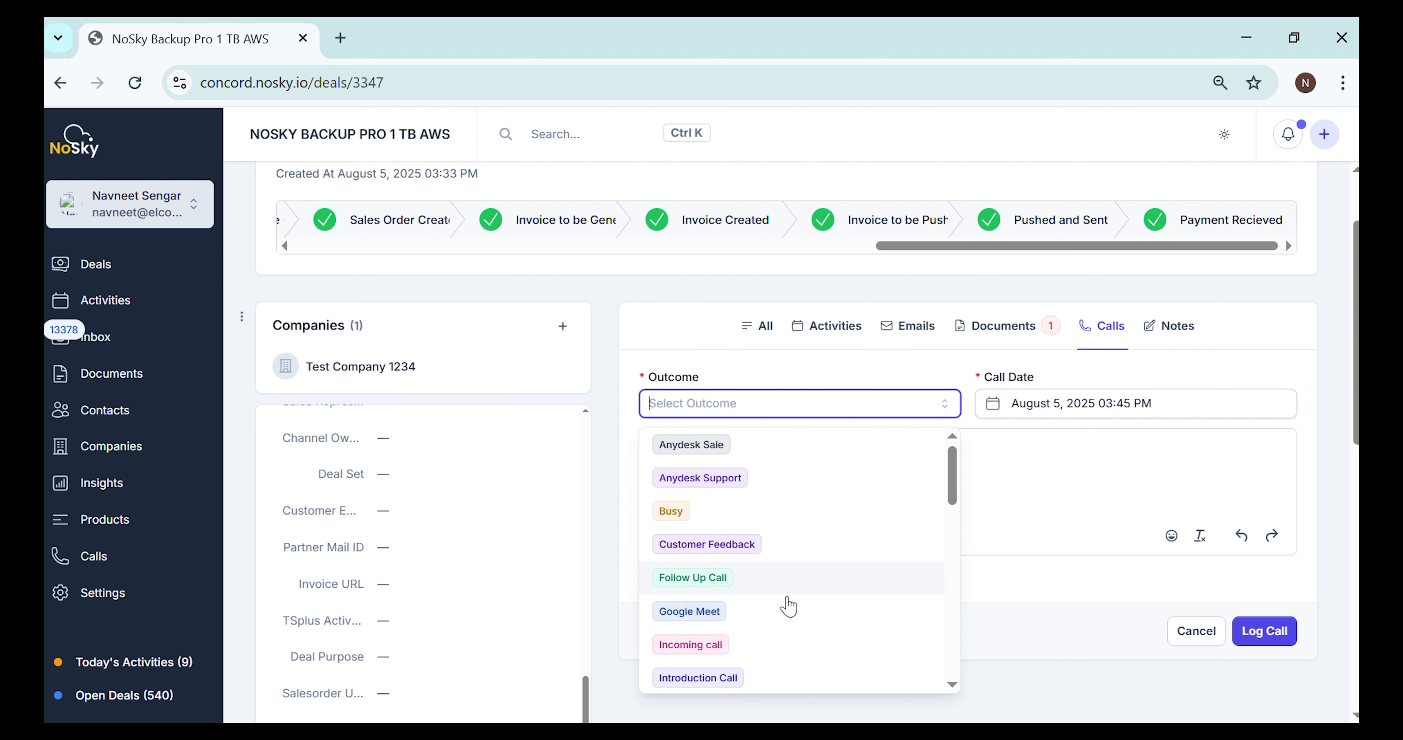
pyautogui.click(778, 578)
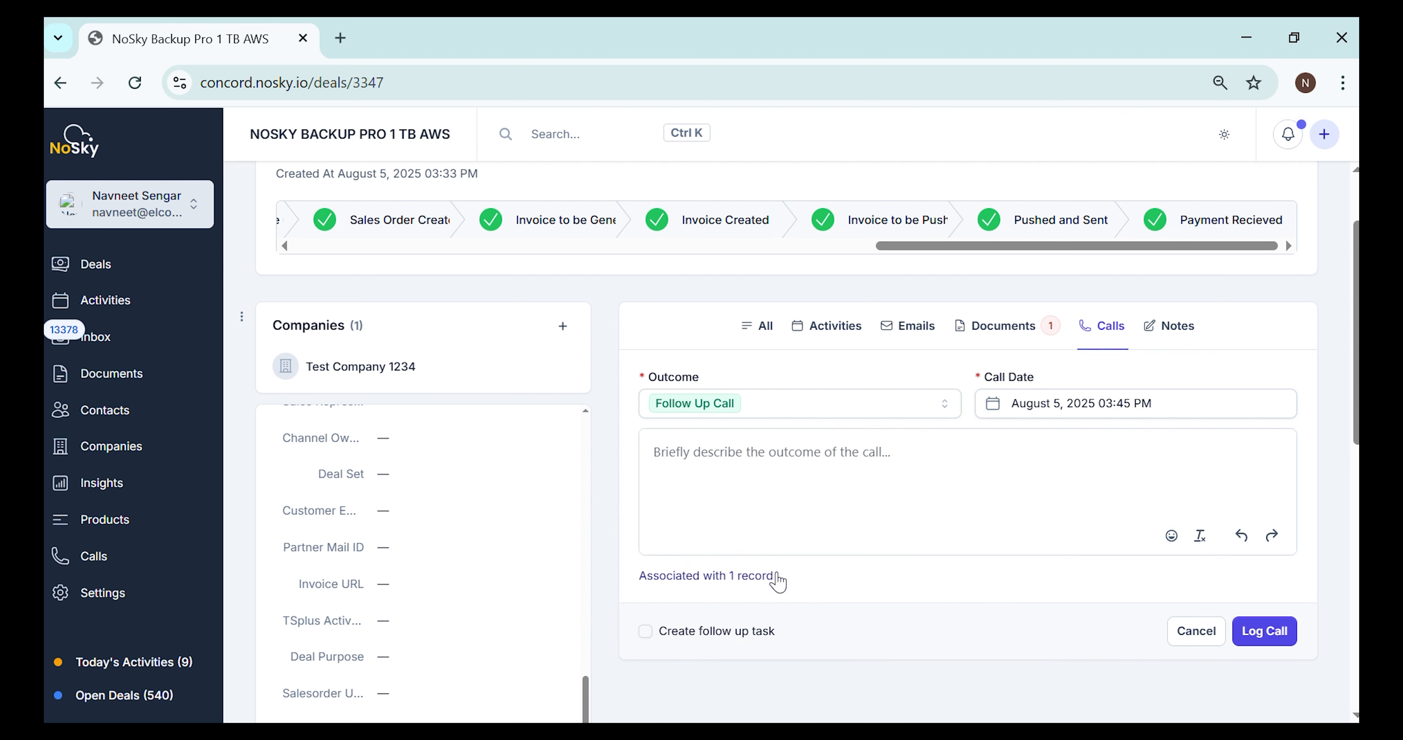
pyautogui.click(837, 503)
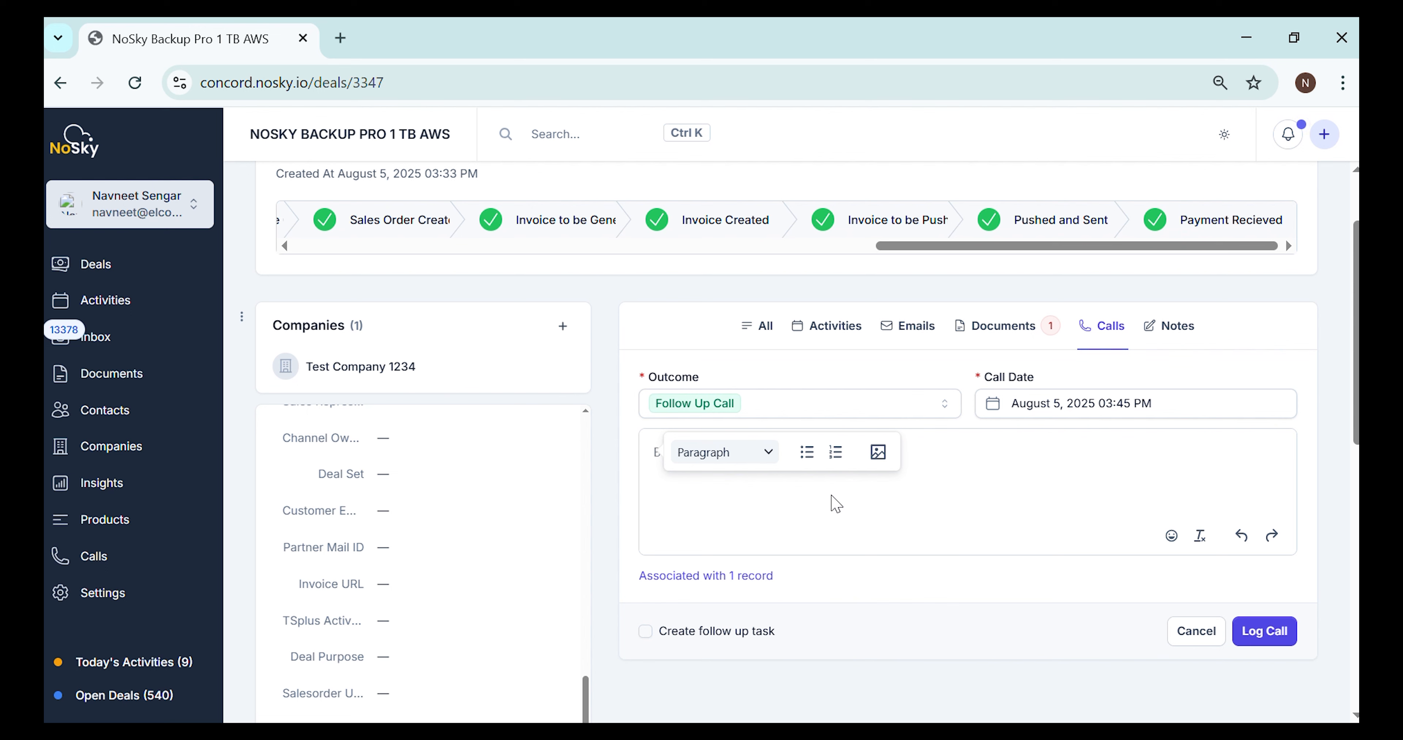
# Log the call 'Connect with partner for NoSky Portfolio discussion' with a follow-up task due October 31, 2025
pyautogui.write('Connect with partner for NoS')
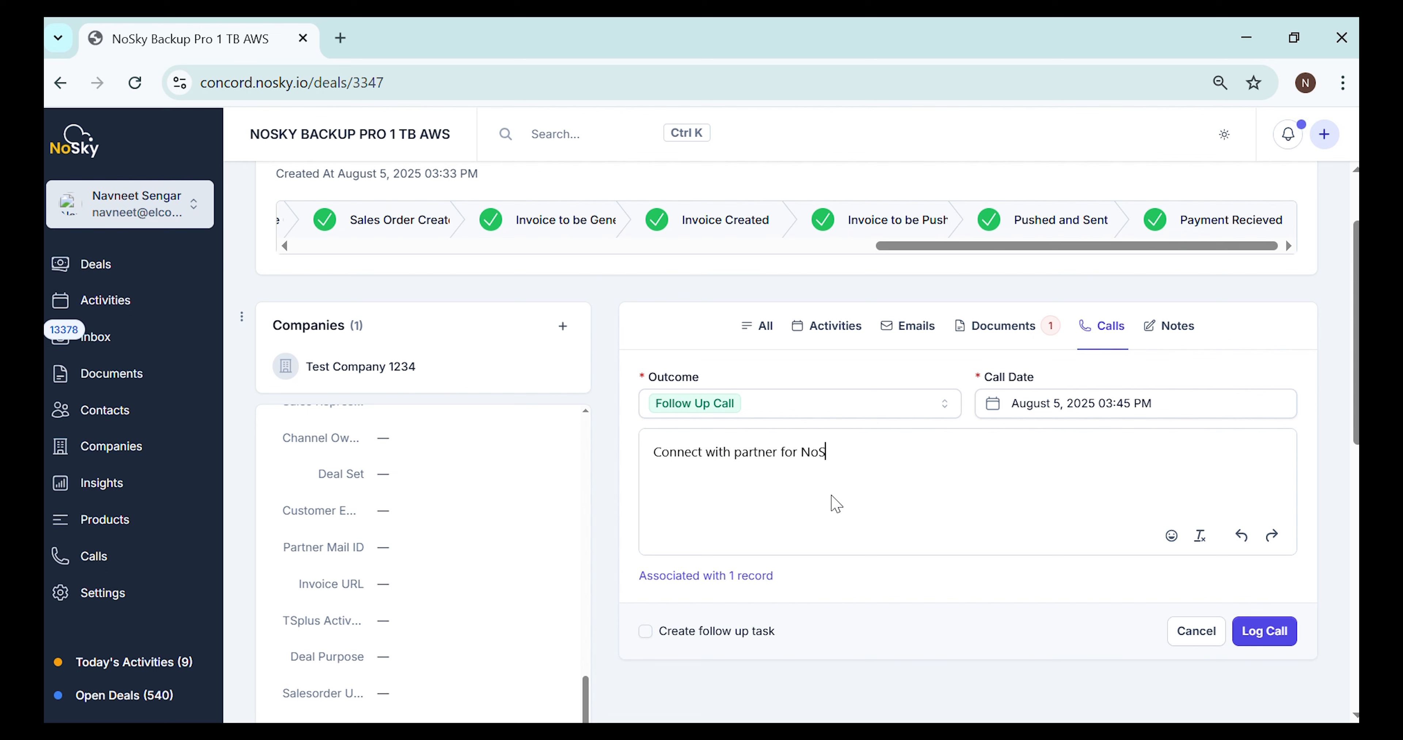
pyautogui.write('ky Portfolio discussion')
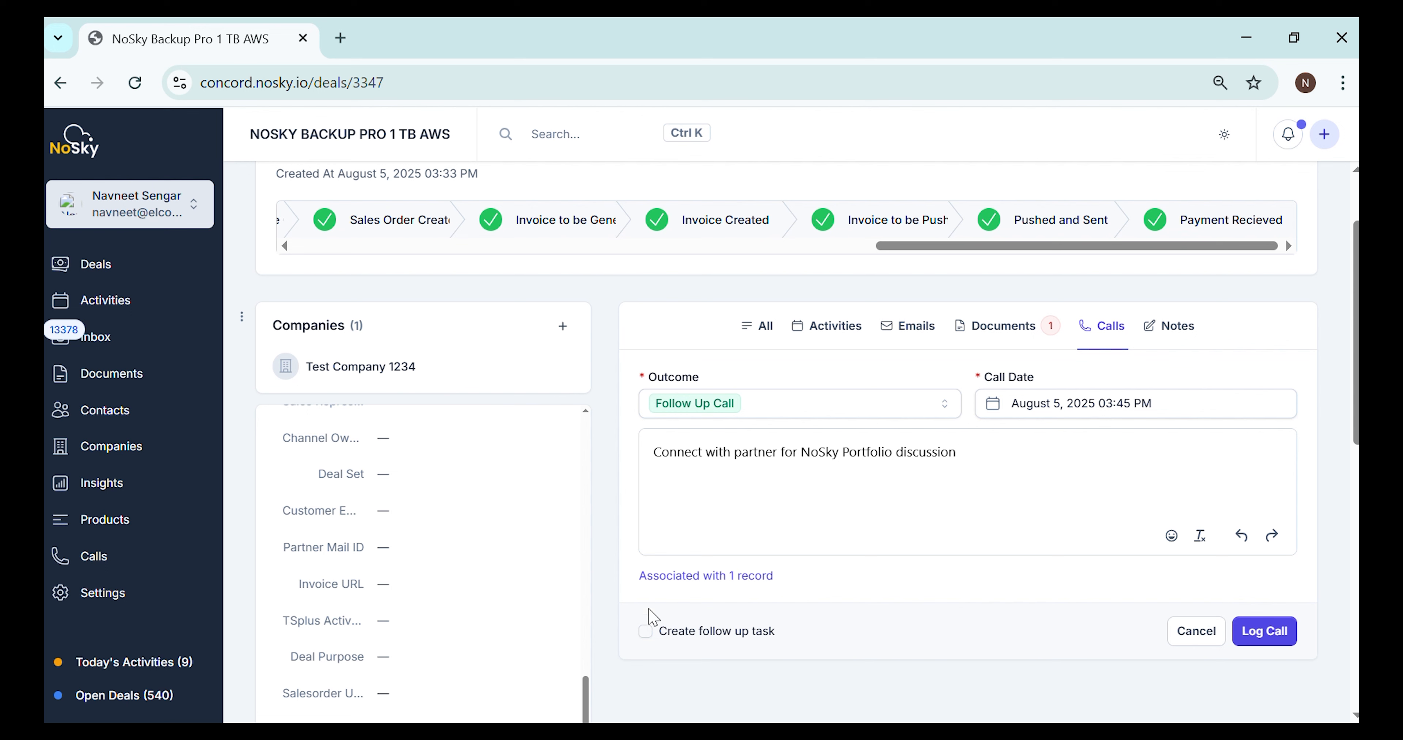
pyautogui.click(646, 632)
pyautogui.click(803, 631)
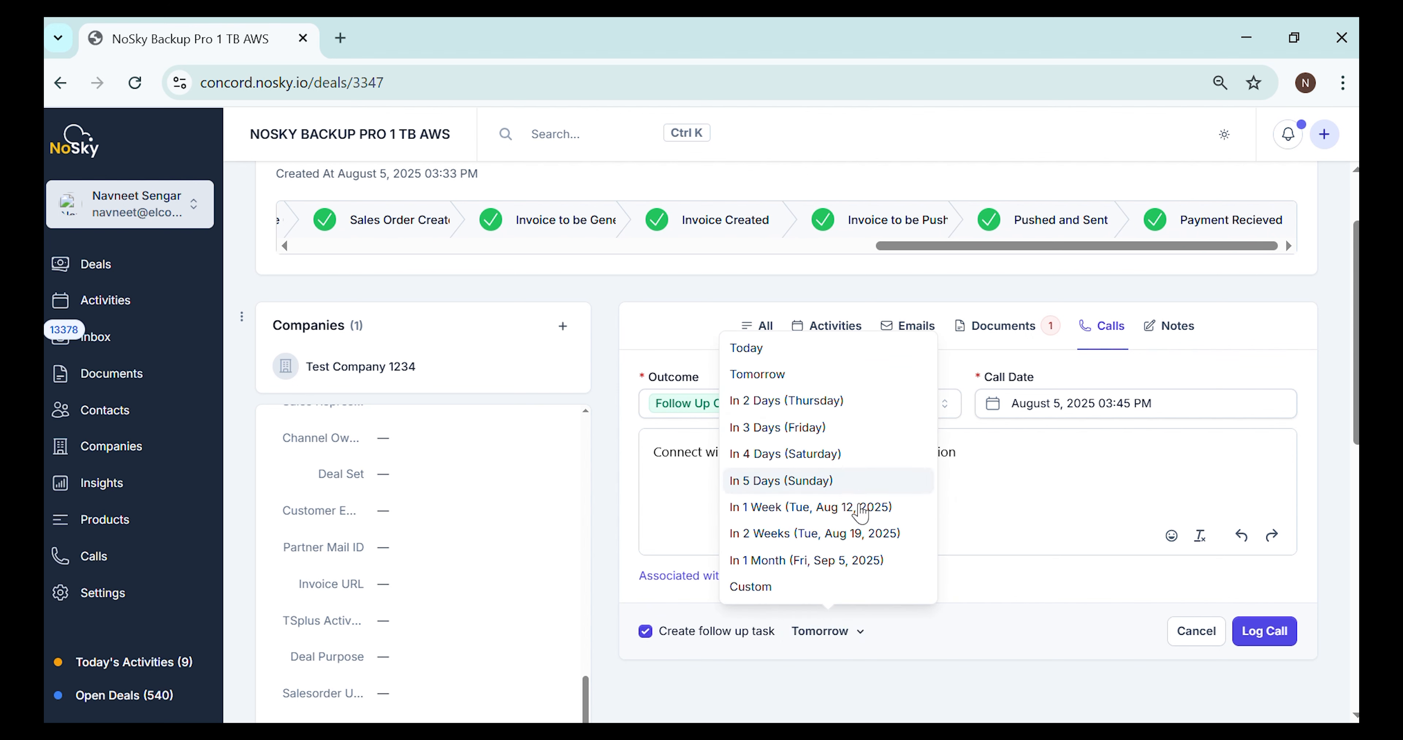
pyautogui.click(836, 597)
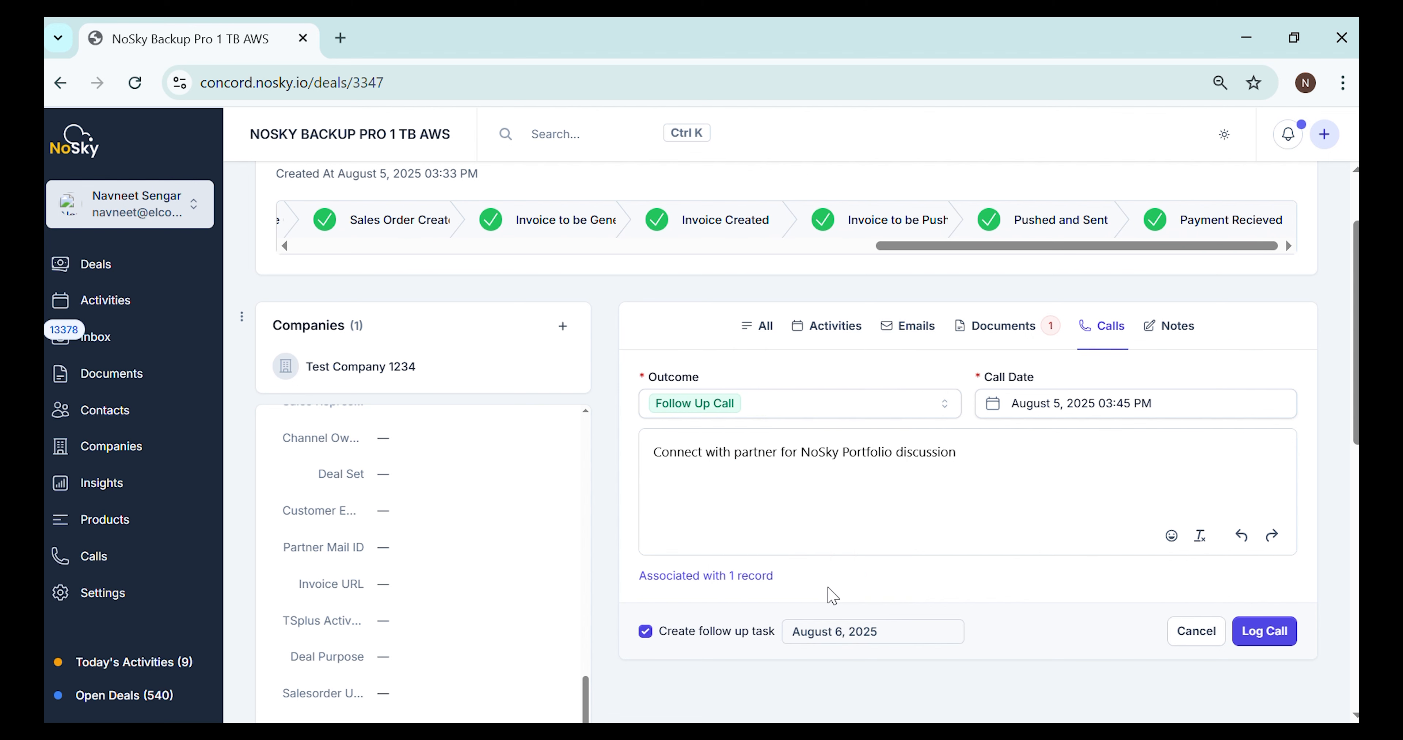
pyautogui.click(866, 634)
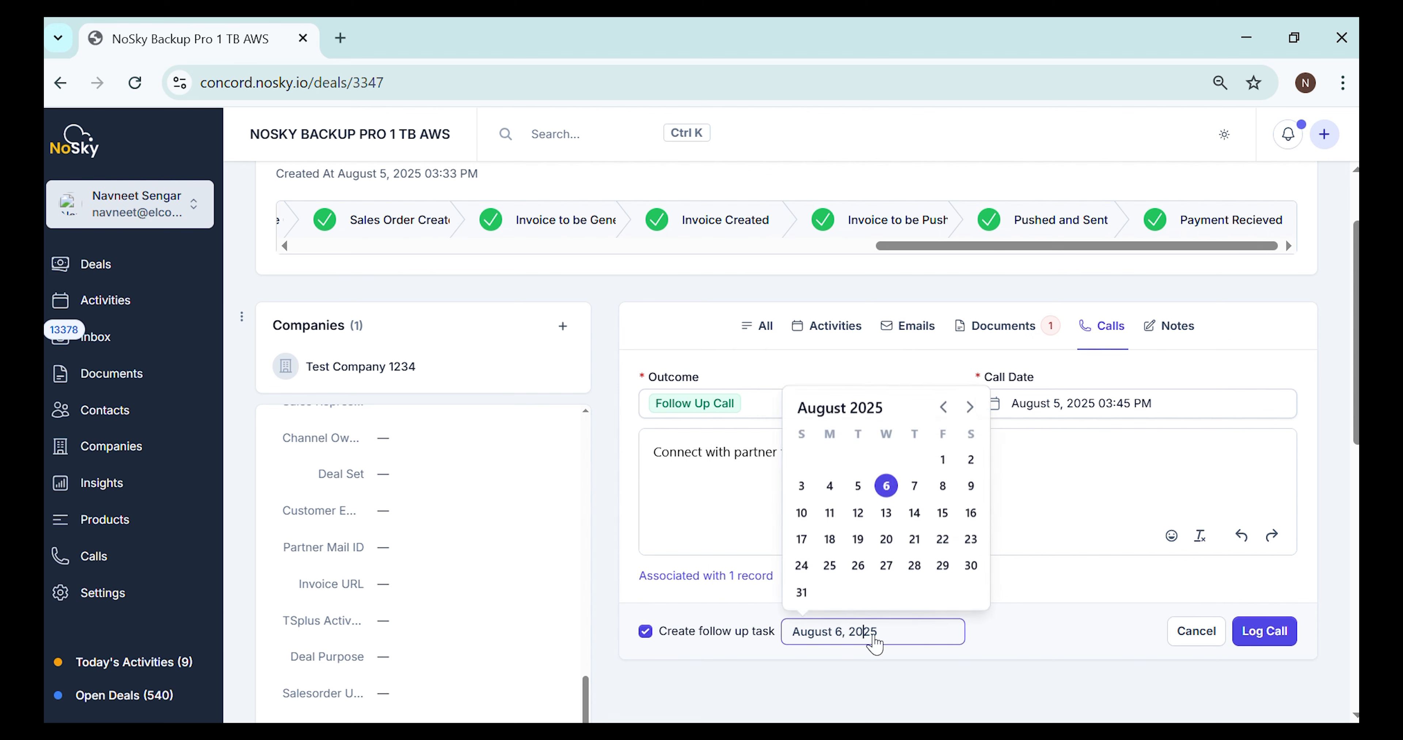
pyautogui.click(969, 407)
pyautogui.click(970, 407)
pyautogui.click(943, 566)
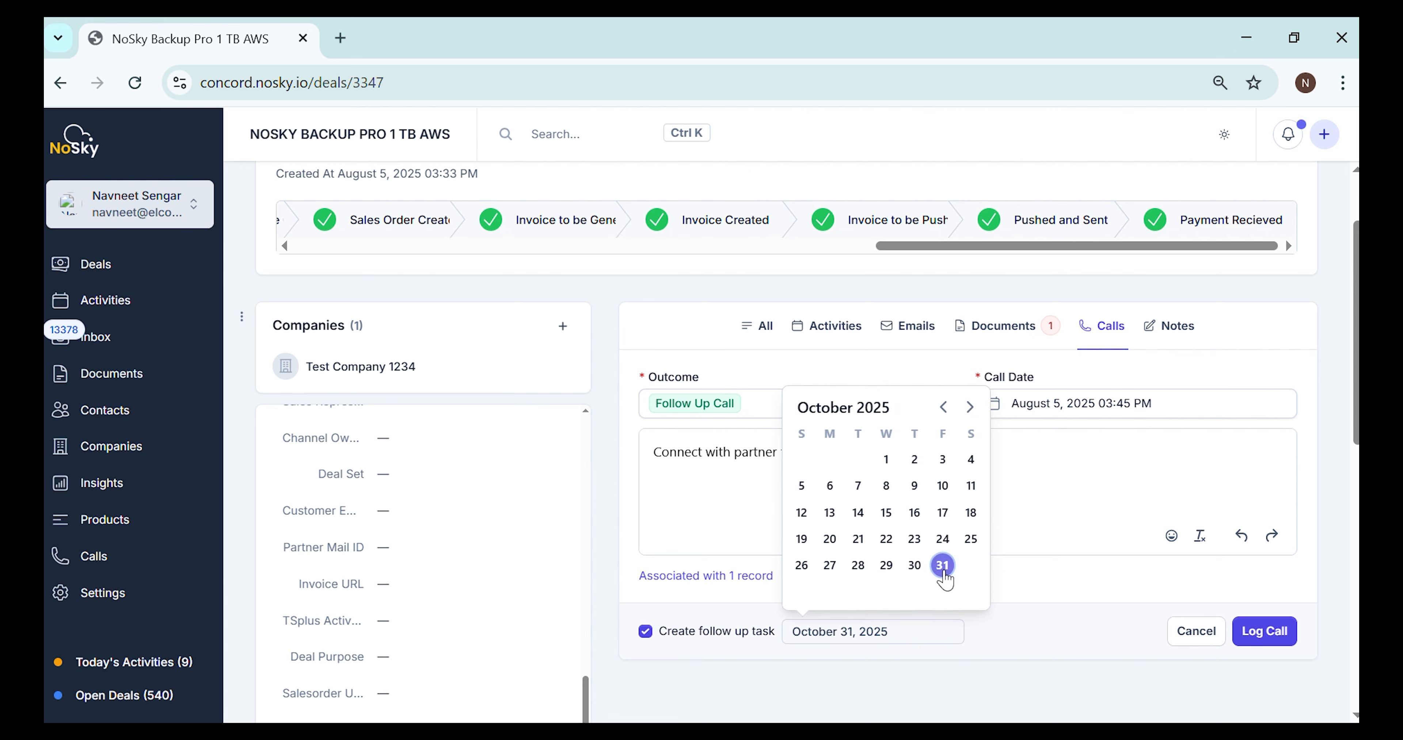
pyautogui.click(1267, 630)
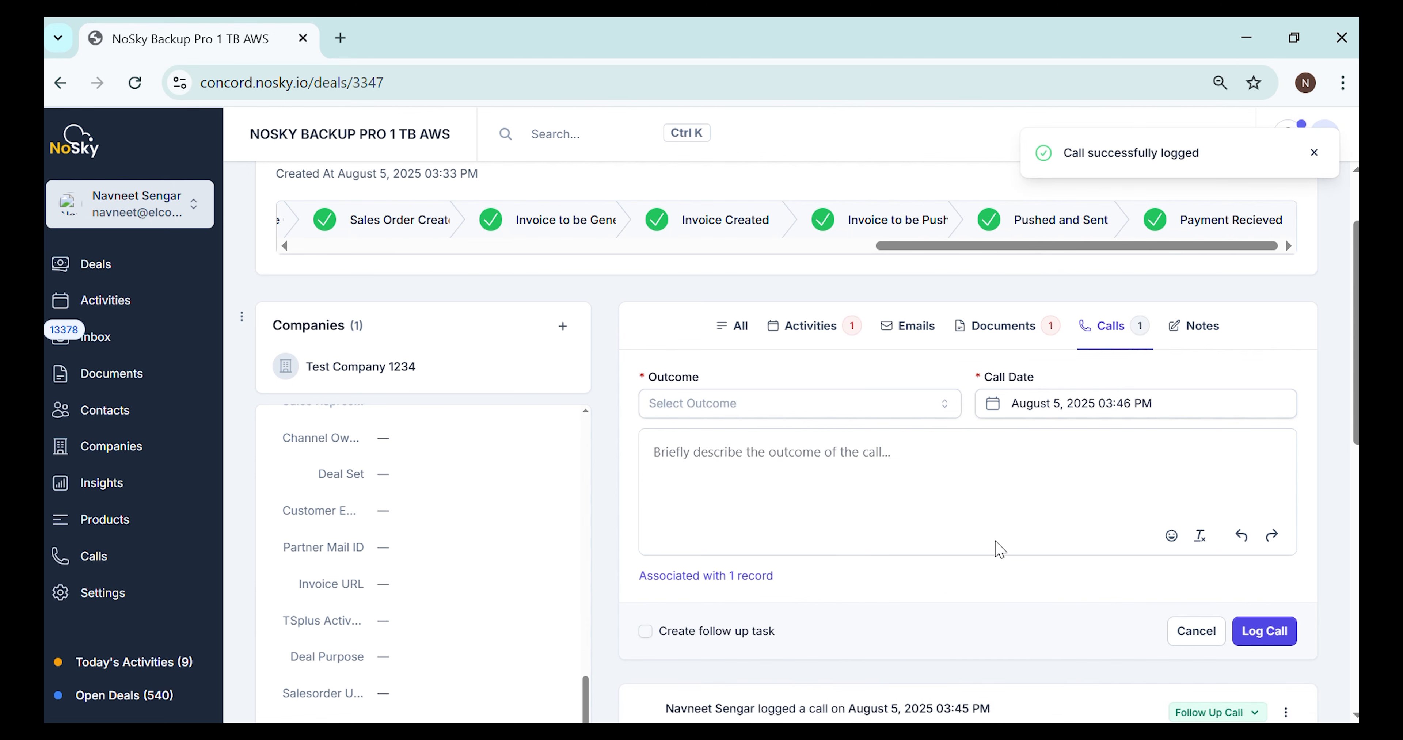
pyautogui.scroll(-2, 996, 547)
pyautogui.scroll(-3, 990, 669)
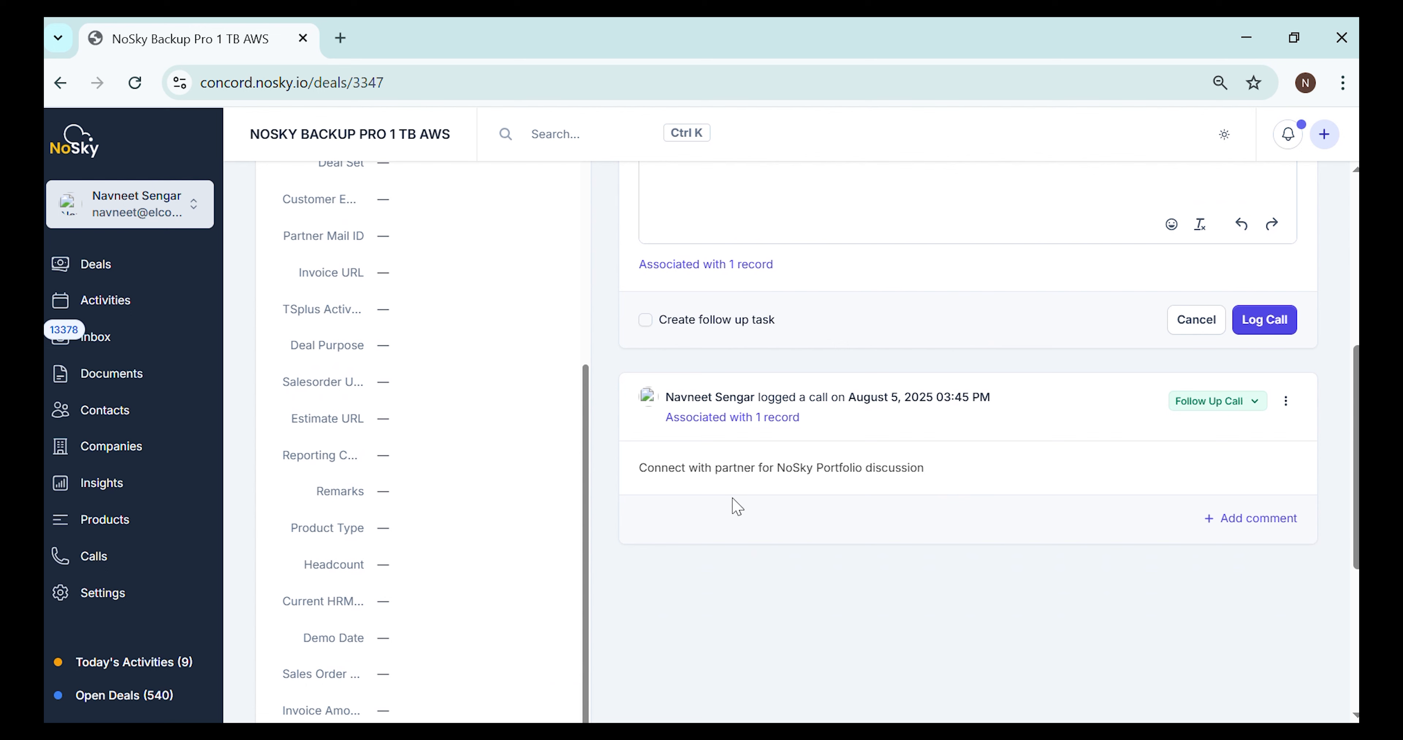
pyautogui.moveTo(642, 471); pyautogui.dragTo(927, 491)
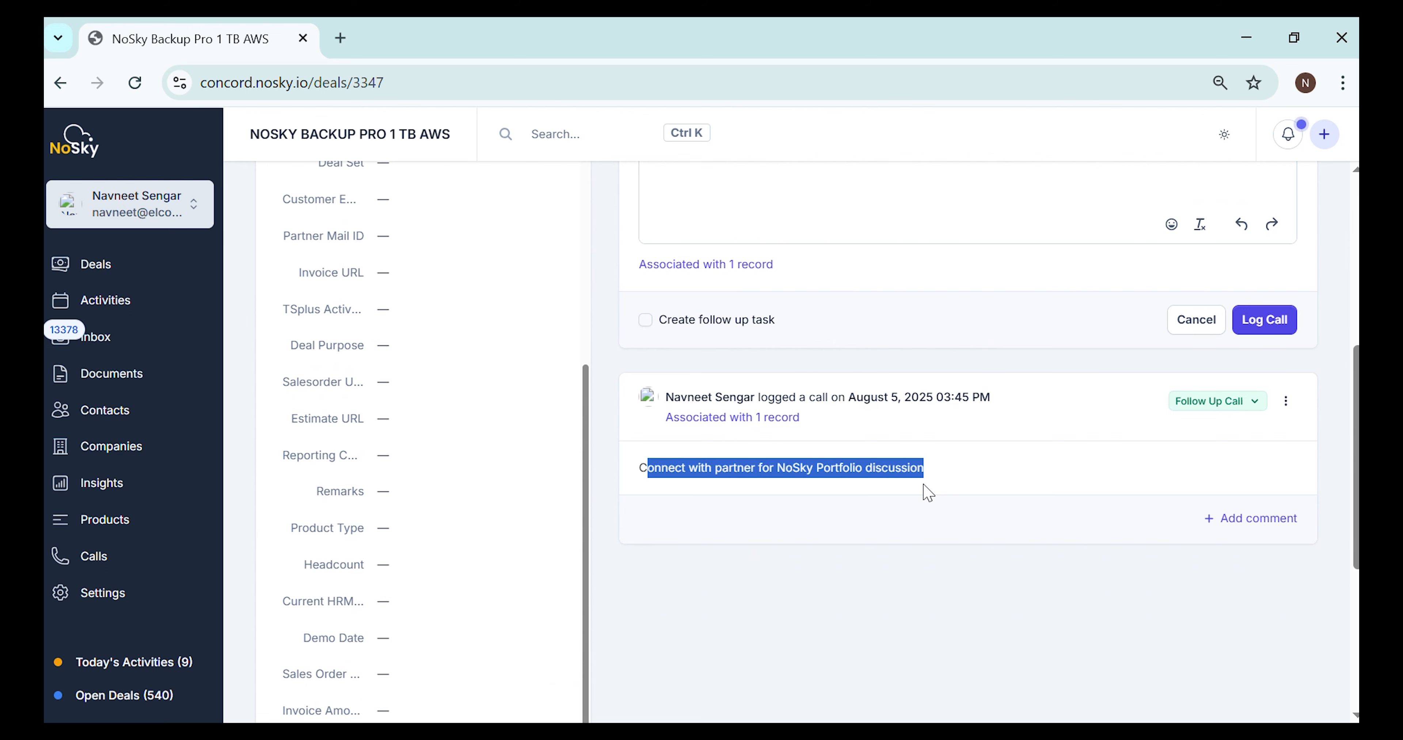
pyautogui.click(1016, 487)
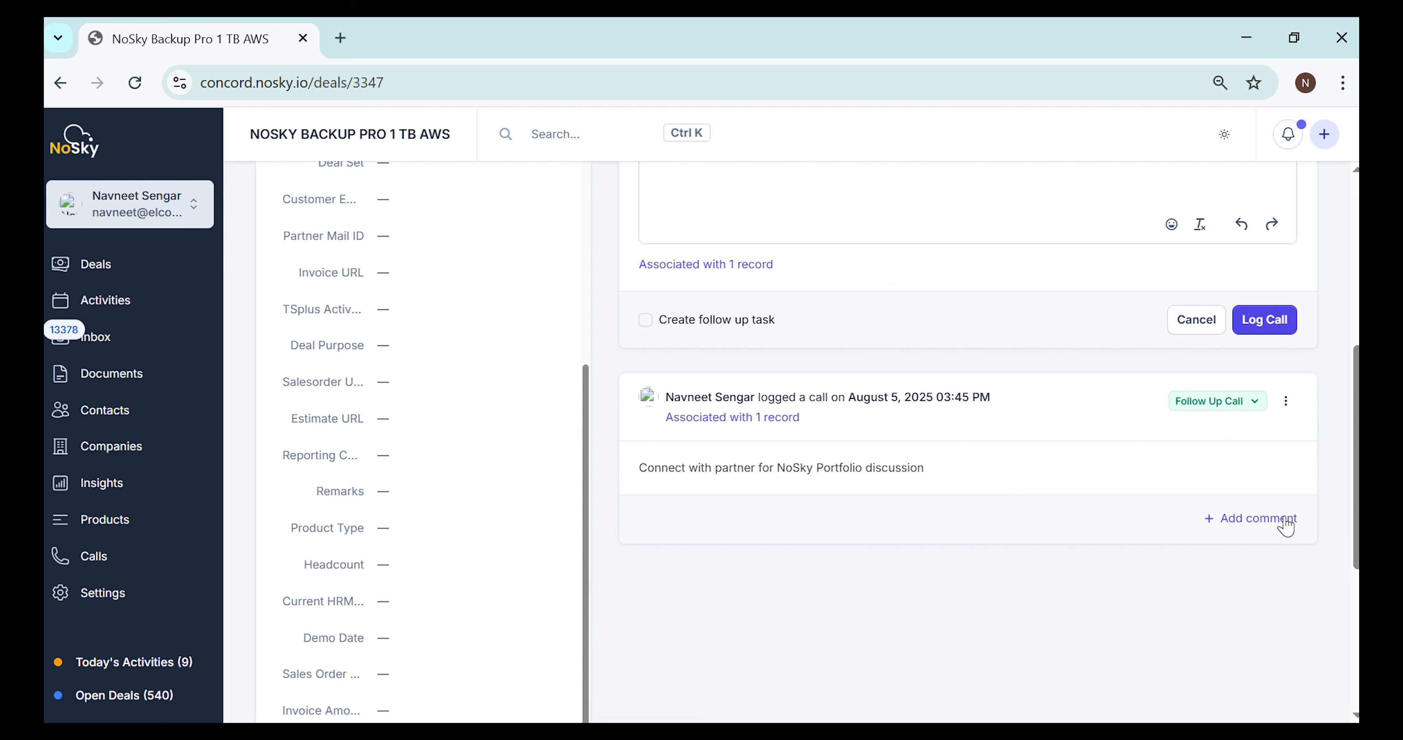
pyautogui.click(1262, 530)
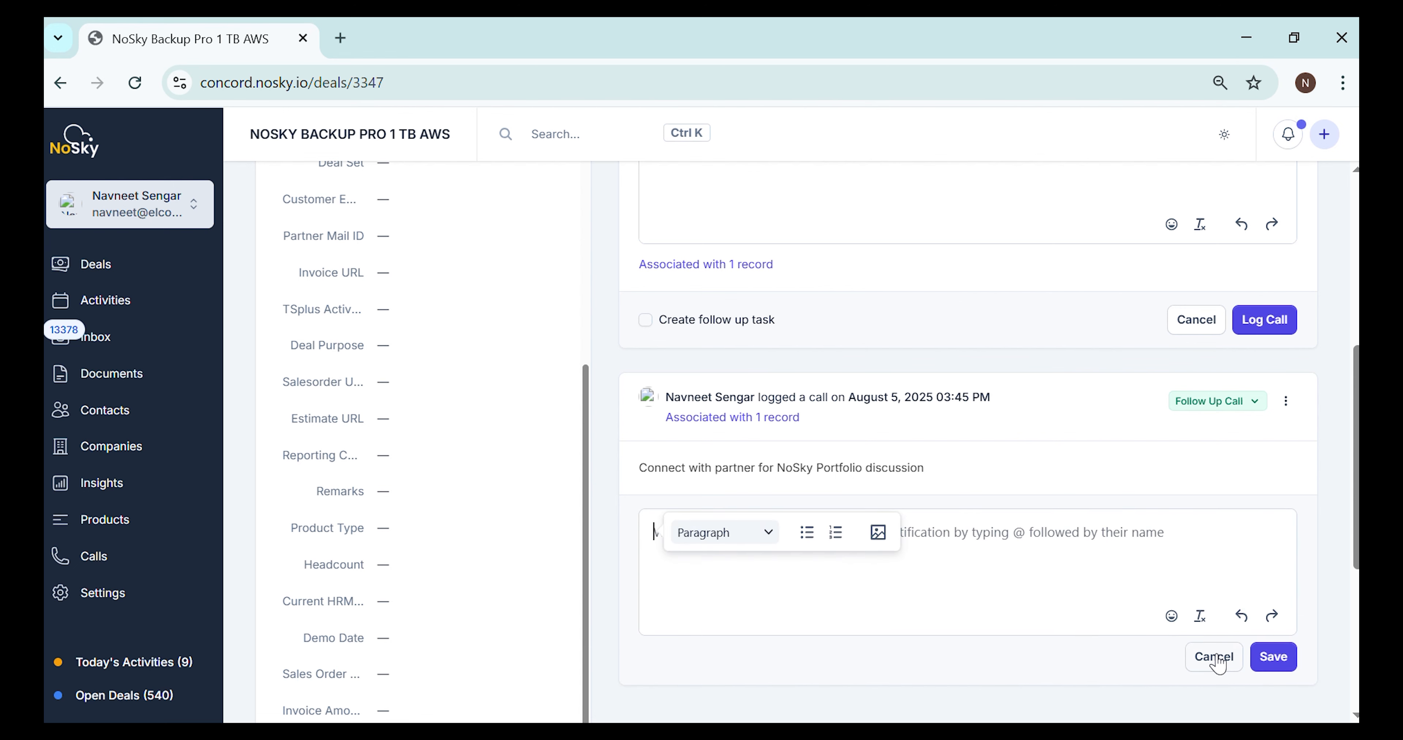
pyautogui.click(1217, 660)
pyautogui.scroll(4, 995, 501)
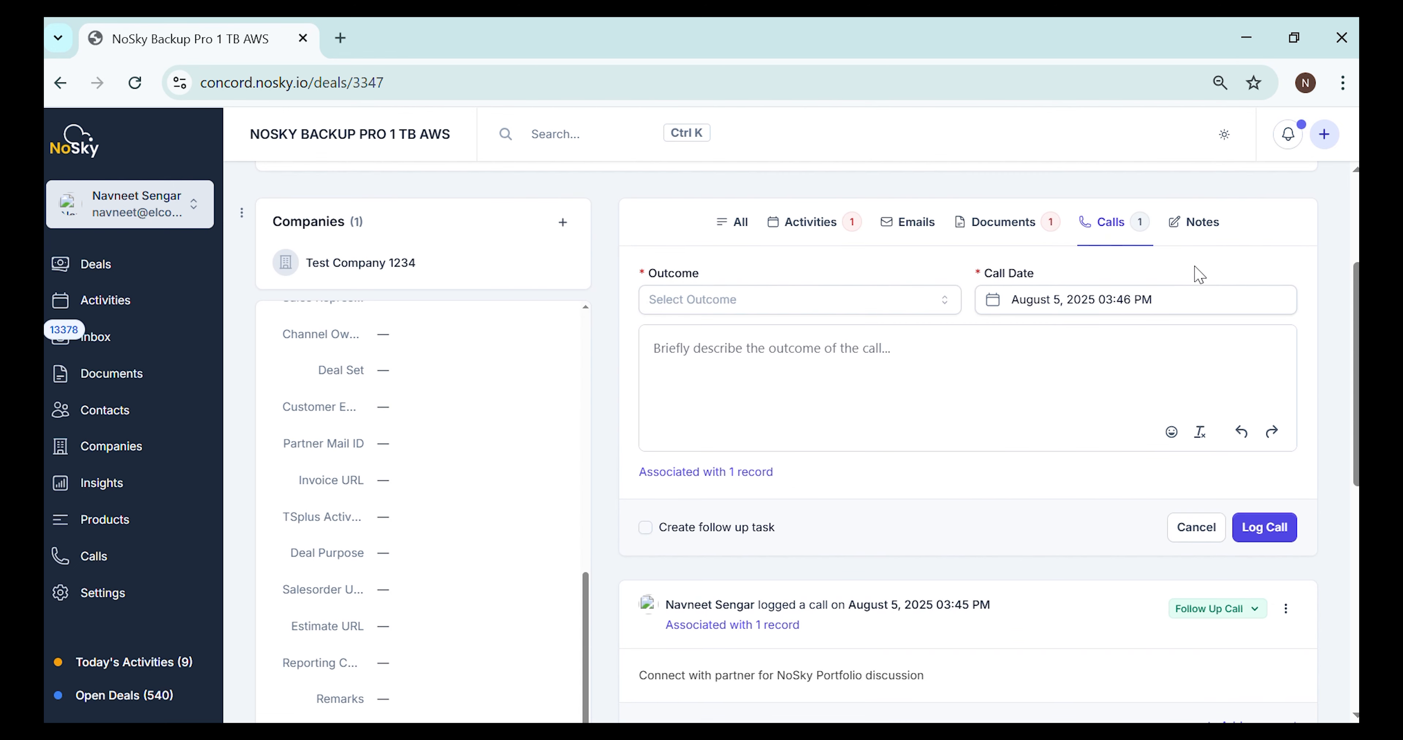
# Switch to the deal's Notes tab and leave the new-note editor without adding a note
pyautogui.click(1205, 239)
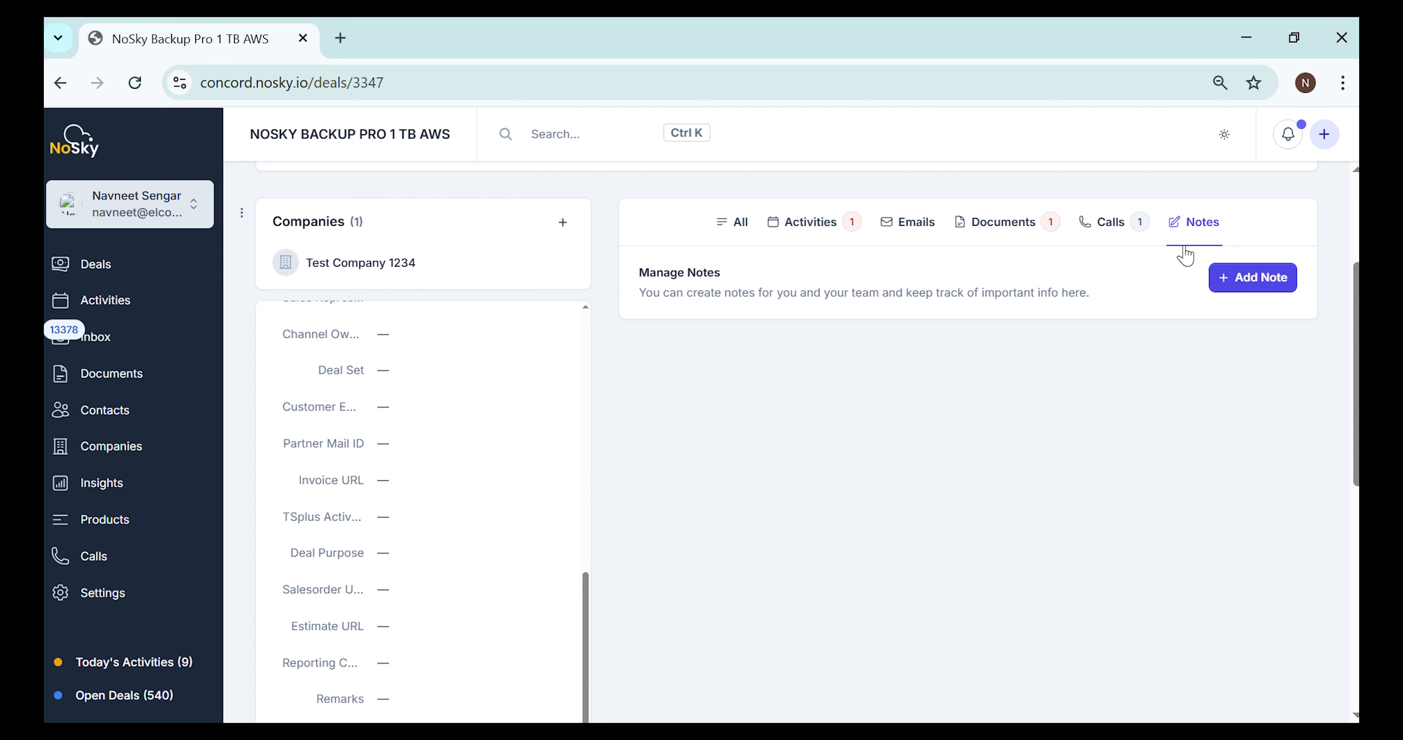
pyautogui.click(1249, 279)
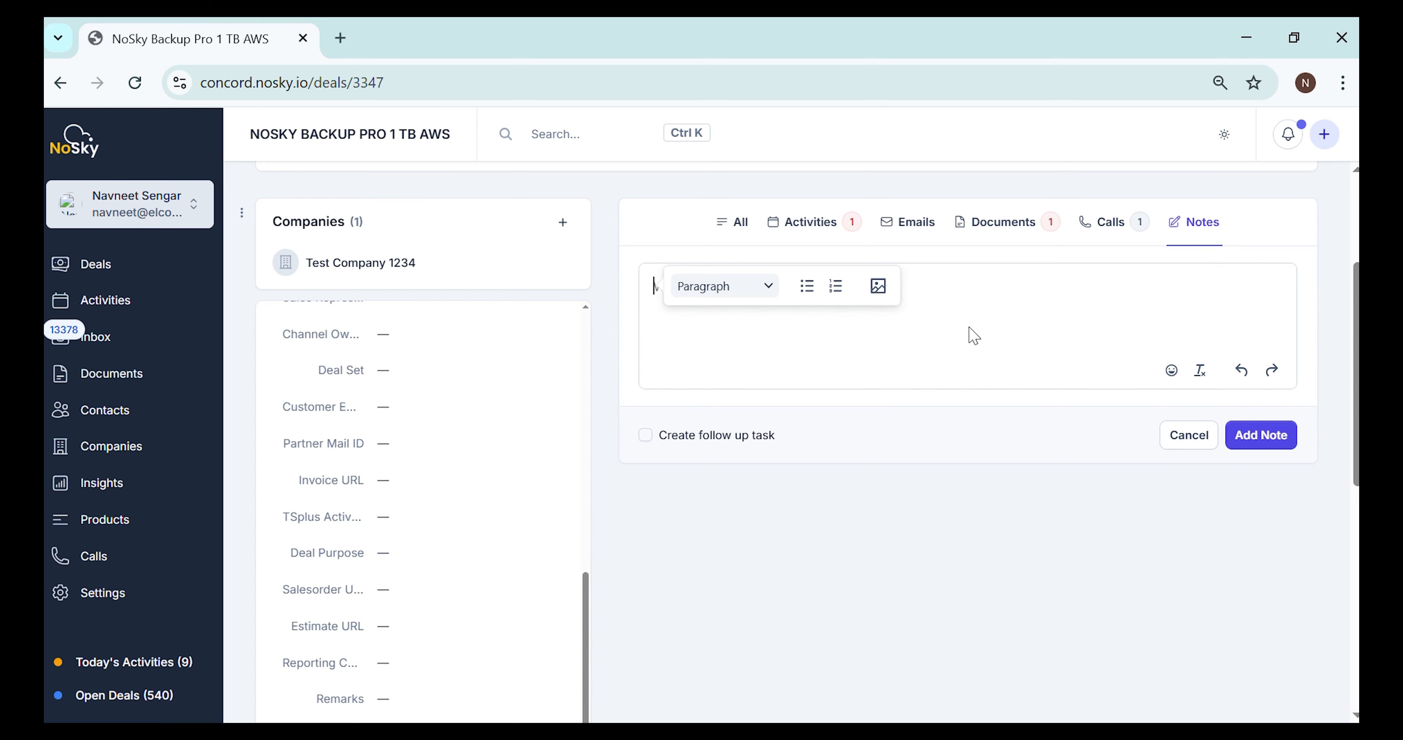
pyautogui.scroll(-8, 708, 571)
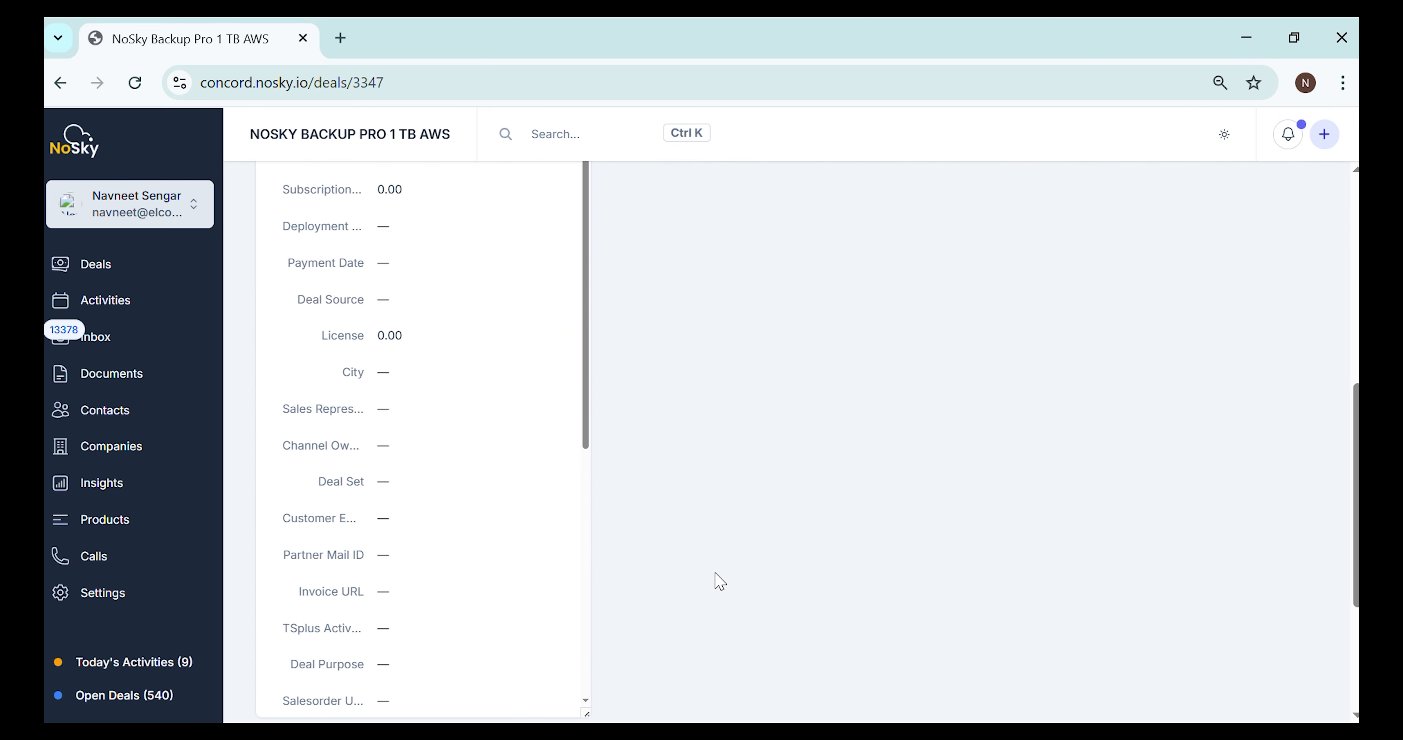
pyautogui.scroll(8, 694, 554)
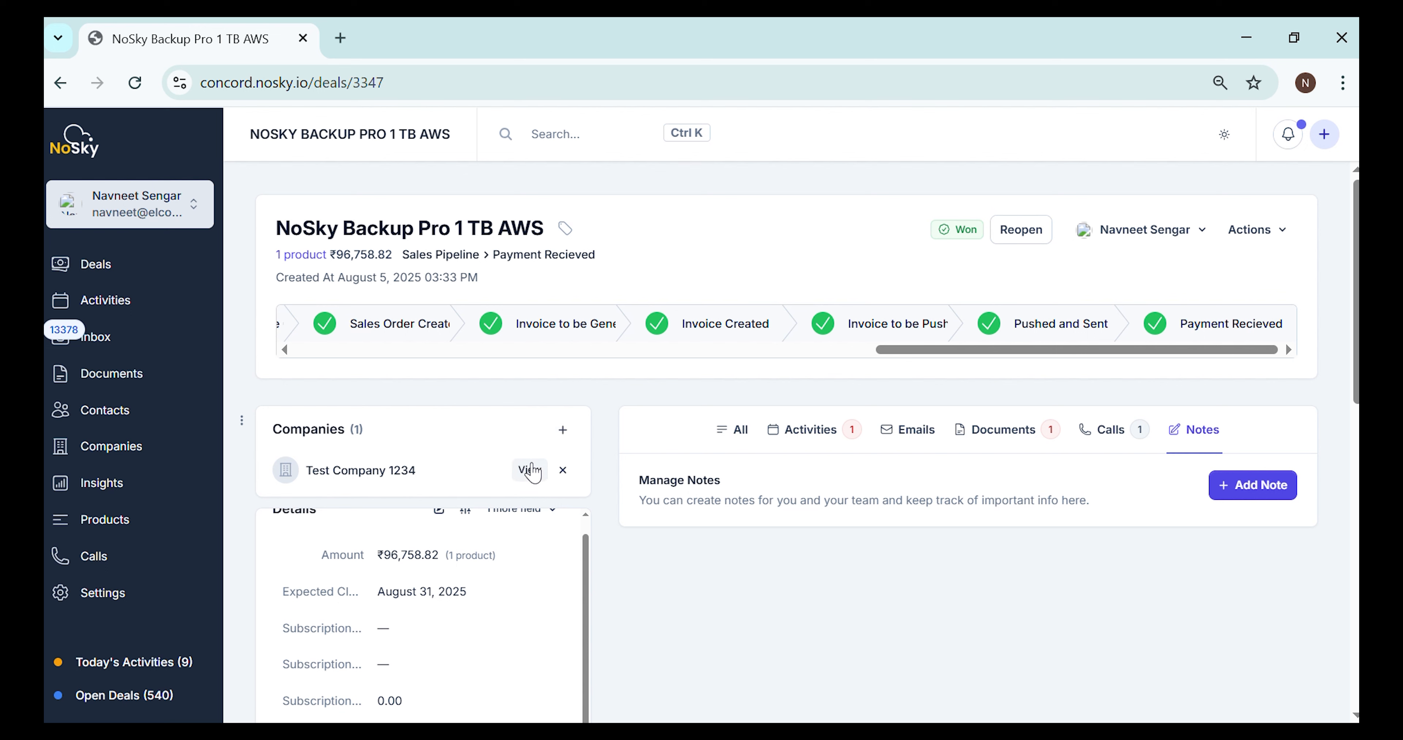
# Open Test Company 1234 from the deal's Companies card
pyautogui.click(529, 470)
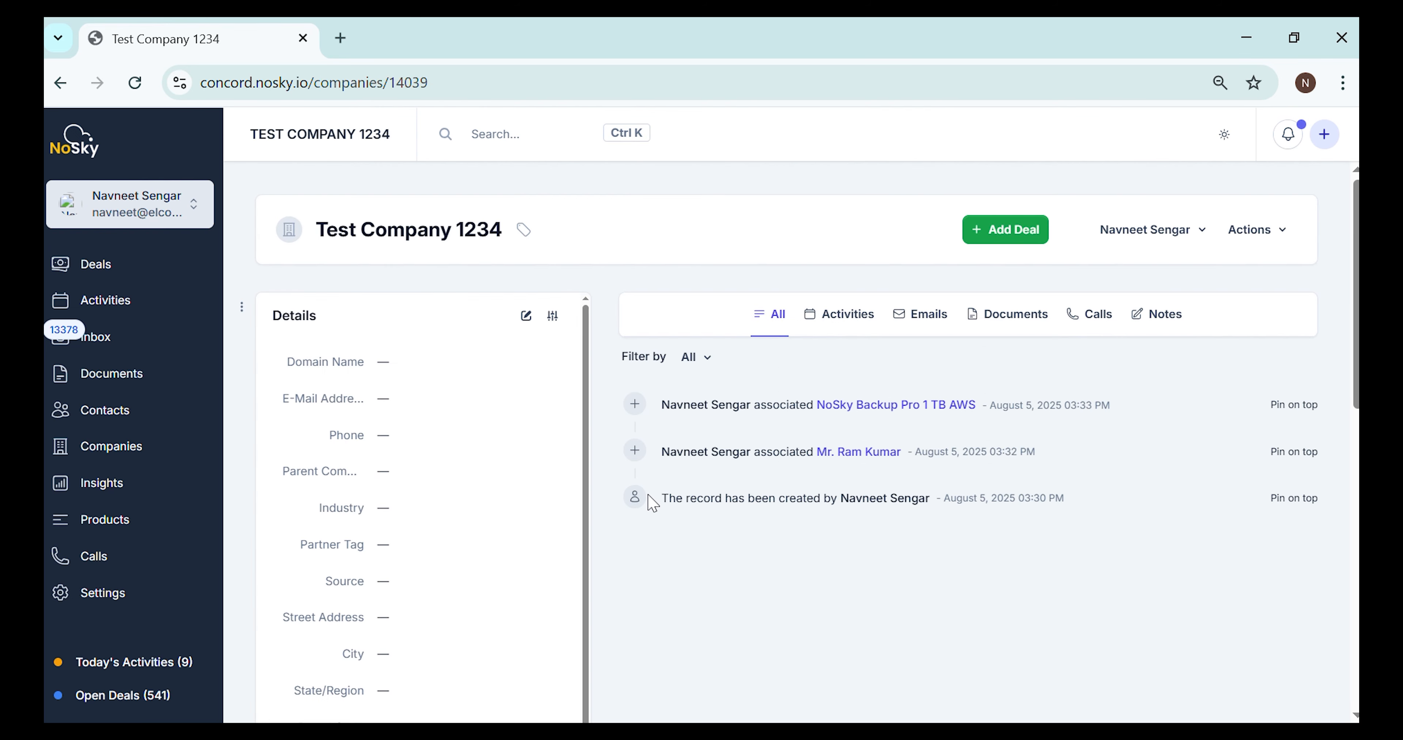
pyautogui.scroll(-10, 720, 569)
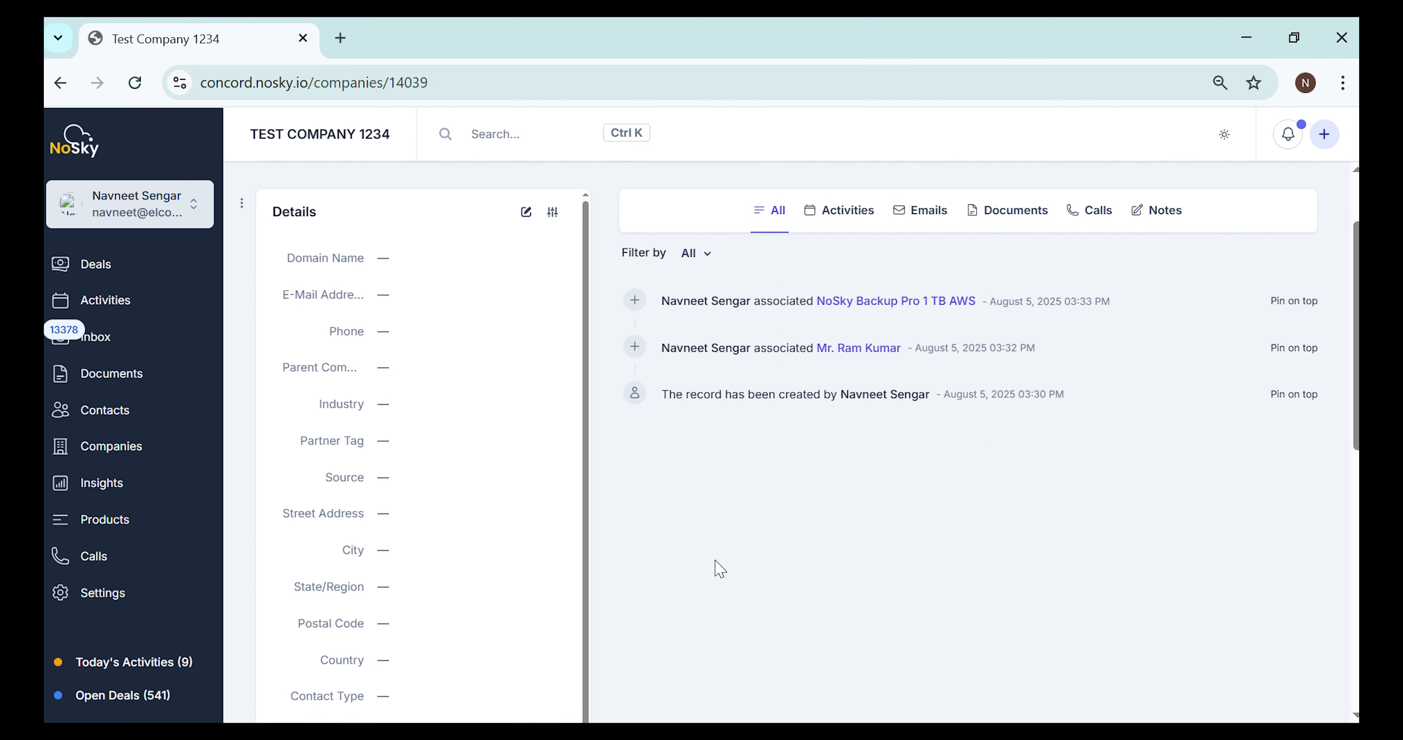
pyautogui.scroll(10, 721, 569)
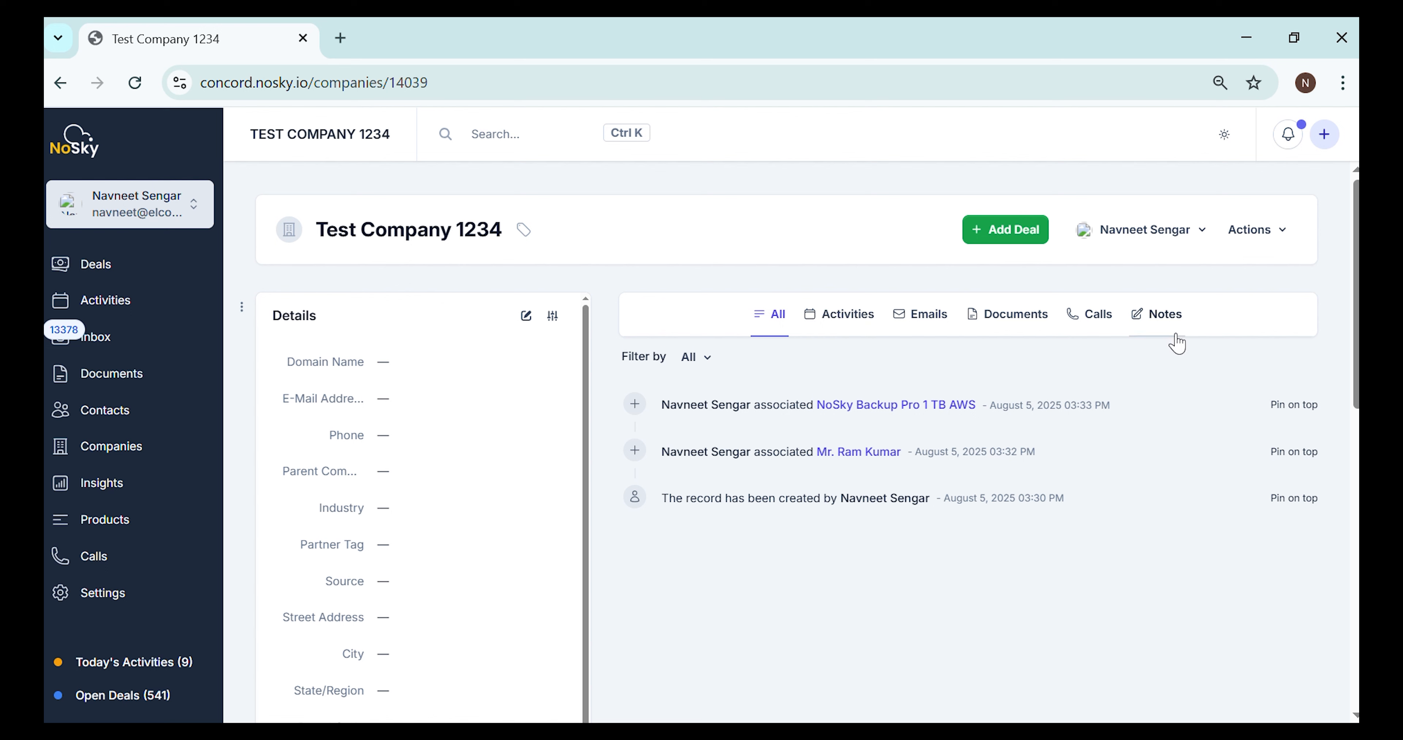
# Check the company's Actions and owner lists, leaving the owner unchanged
pyautogui.click(1273, 242)
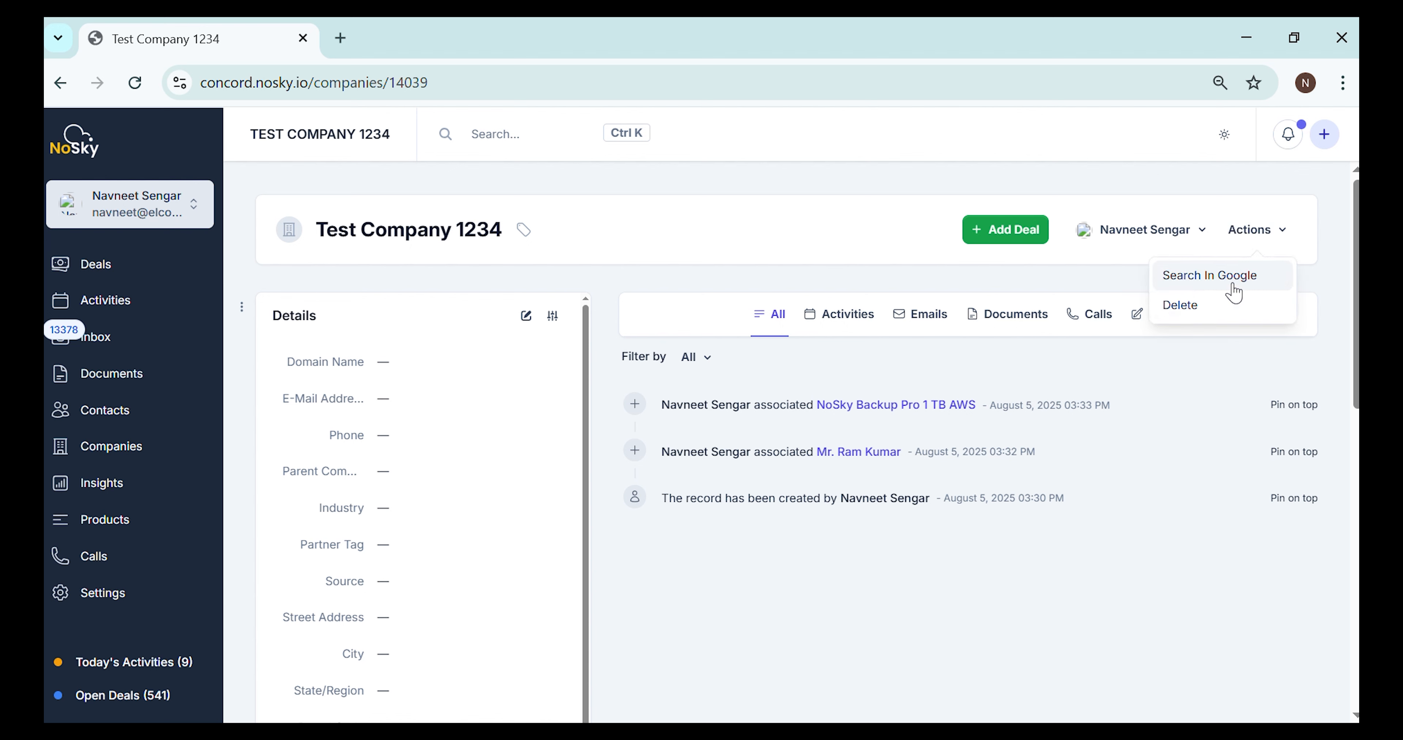
pyautogui.click(1107, 276)
pyautogui.click(1164, 243)
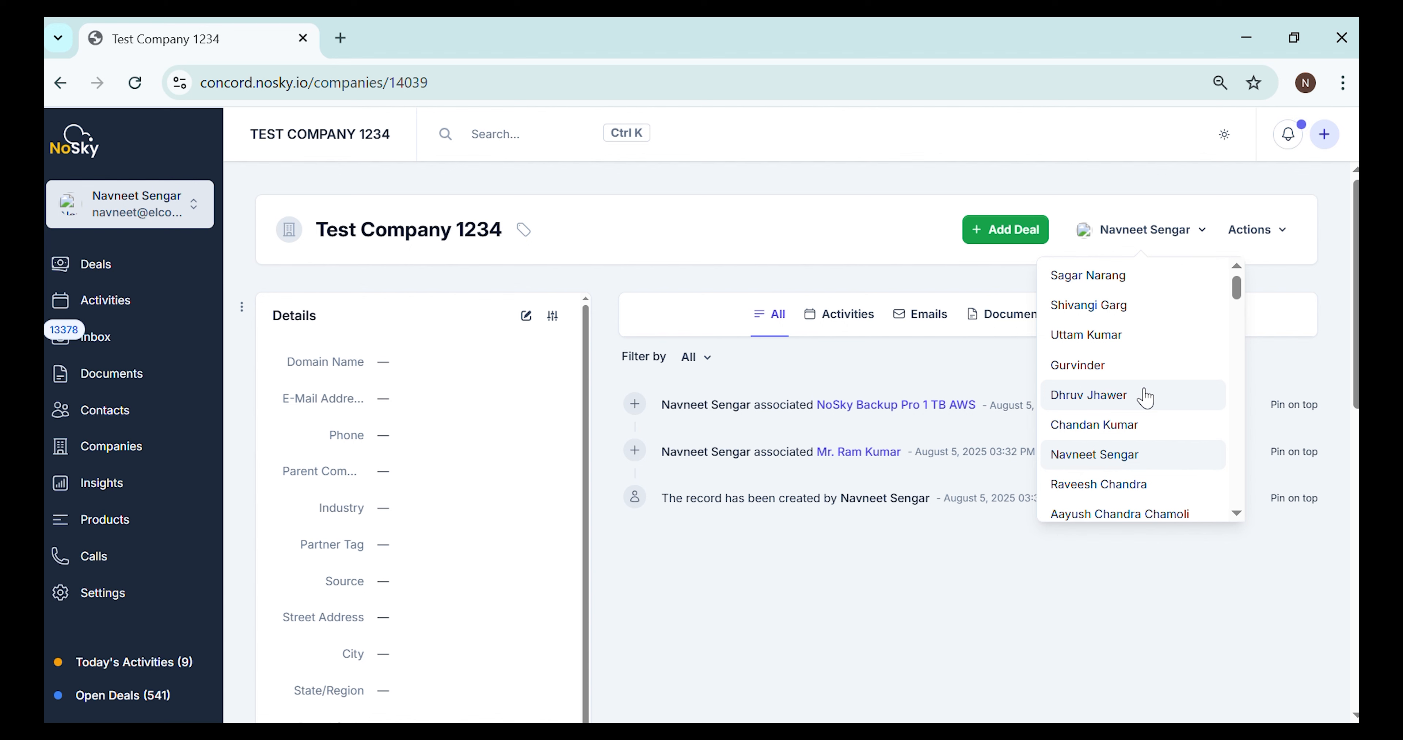
pyautogui.click(989, 380)
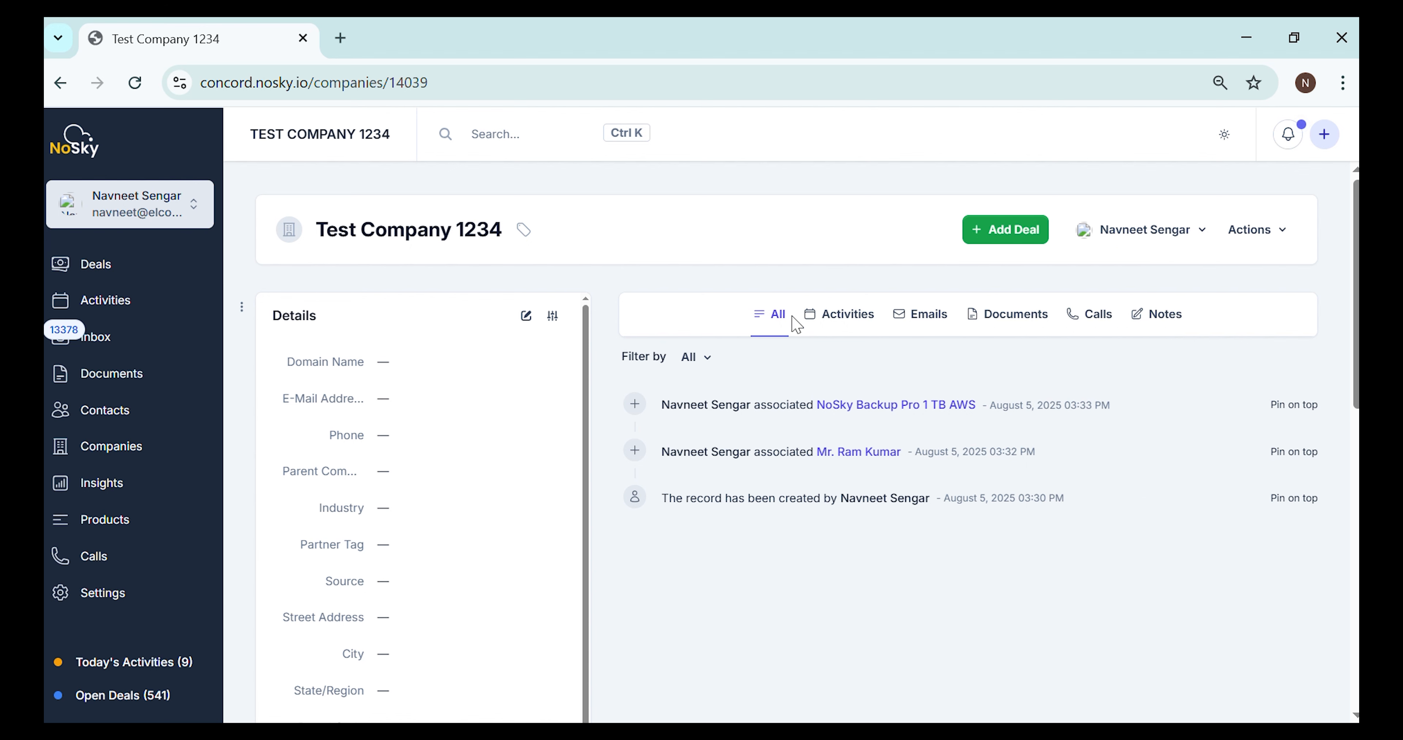
# Look over Test Company 1234's tag list without adding a tag, then go to Deals
pyautogui.click(535, 232)
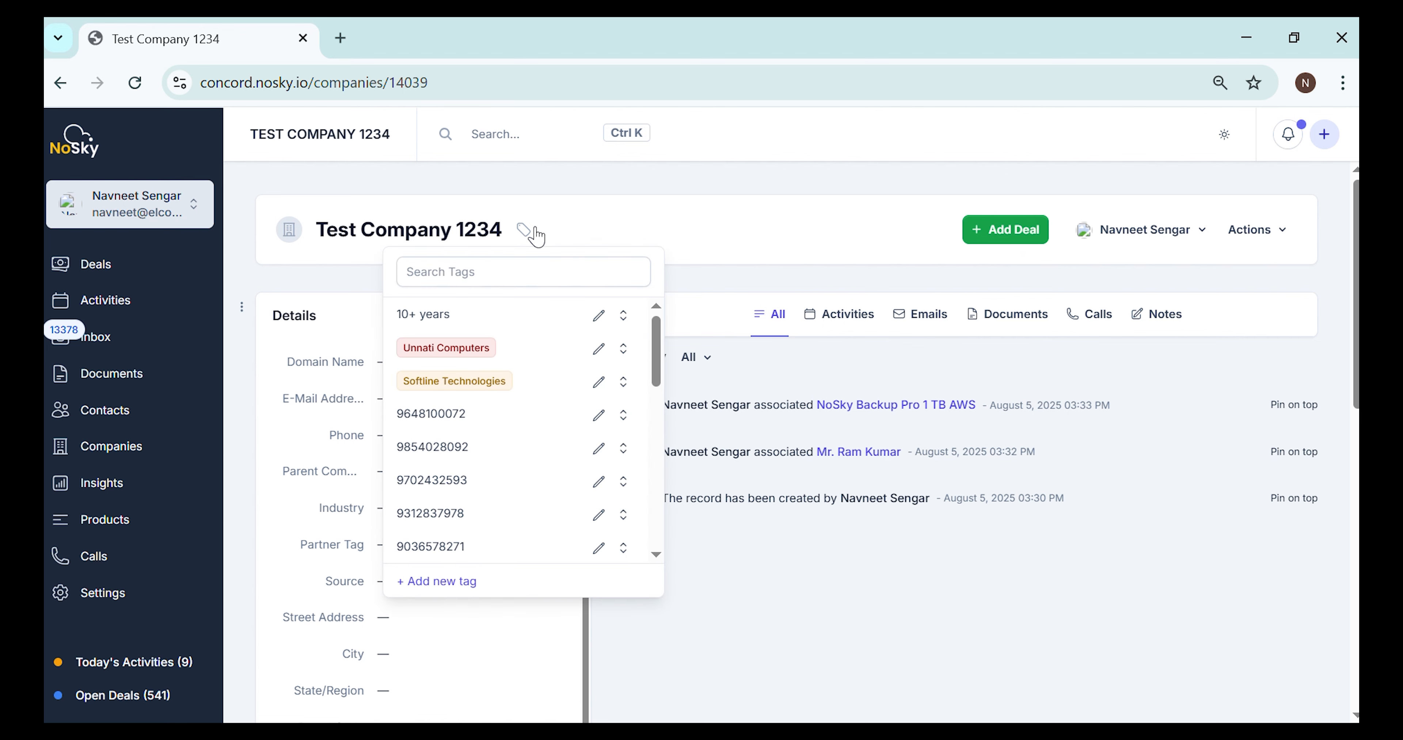
pyautogui.scroll(-2, 542, 484)
pyautogui.scroll(-2, 542, 479)
pyautogui.scroll(-2, 539, 405)
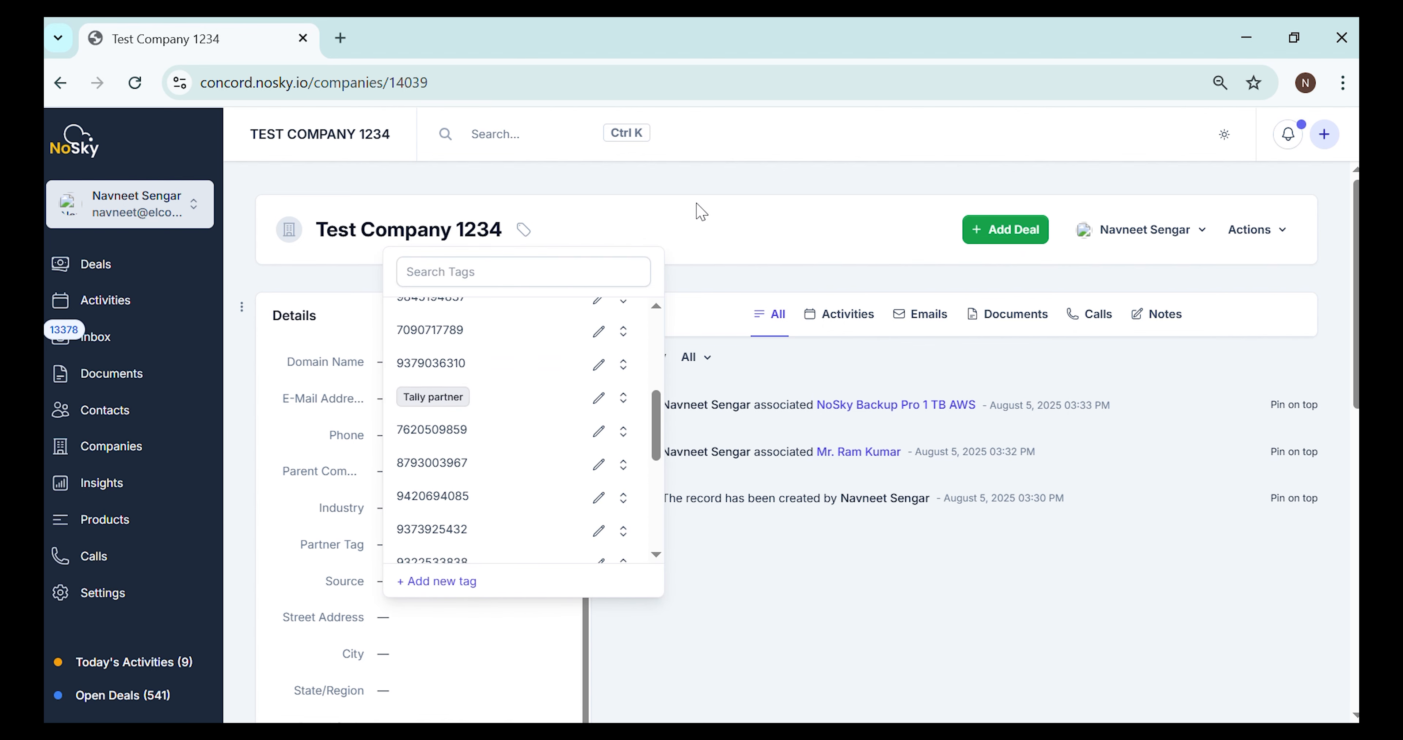
pyautogui.click(700, 211)
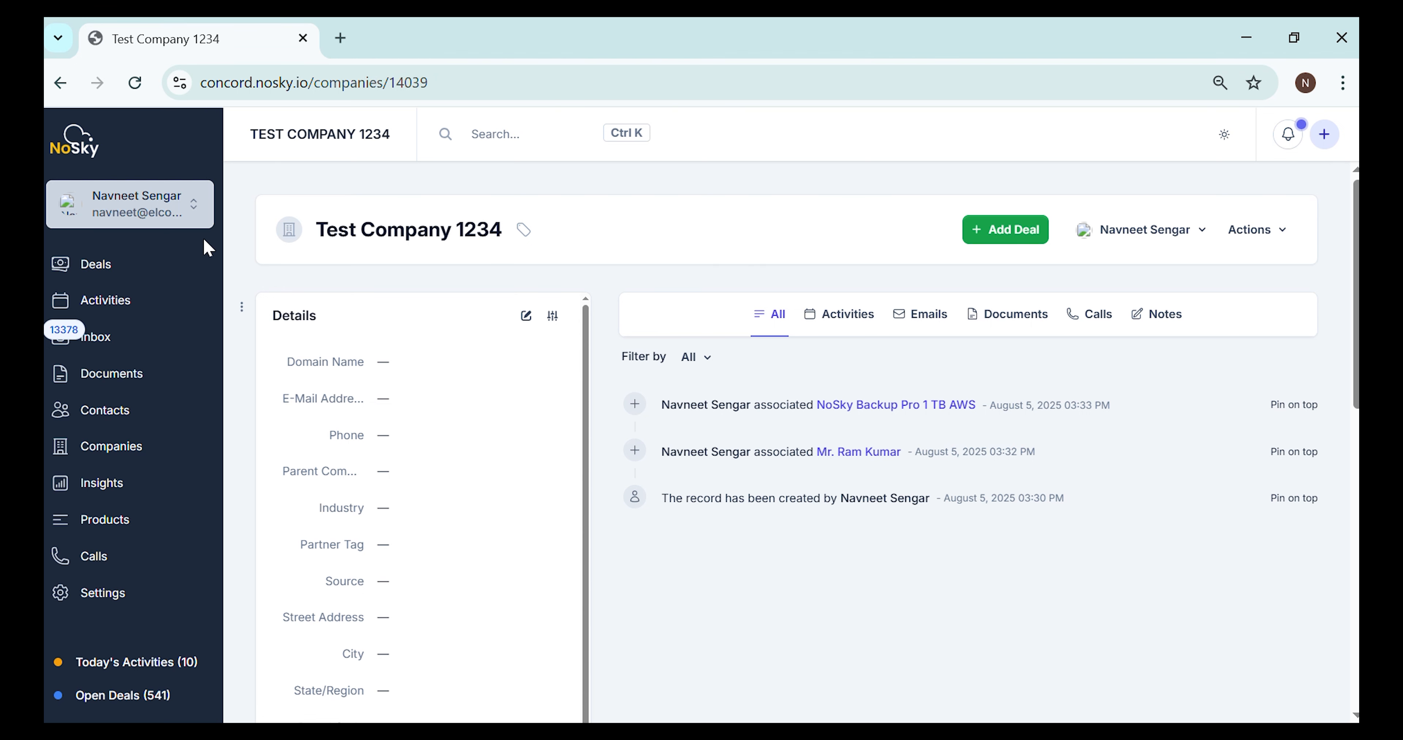
pyautogui.click(148, 274)
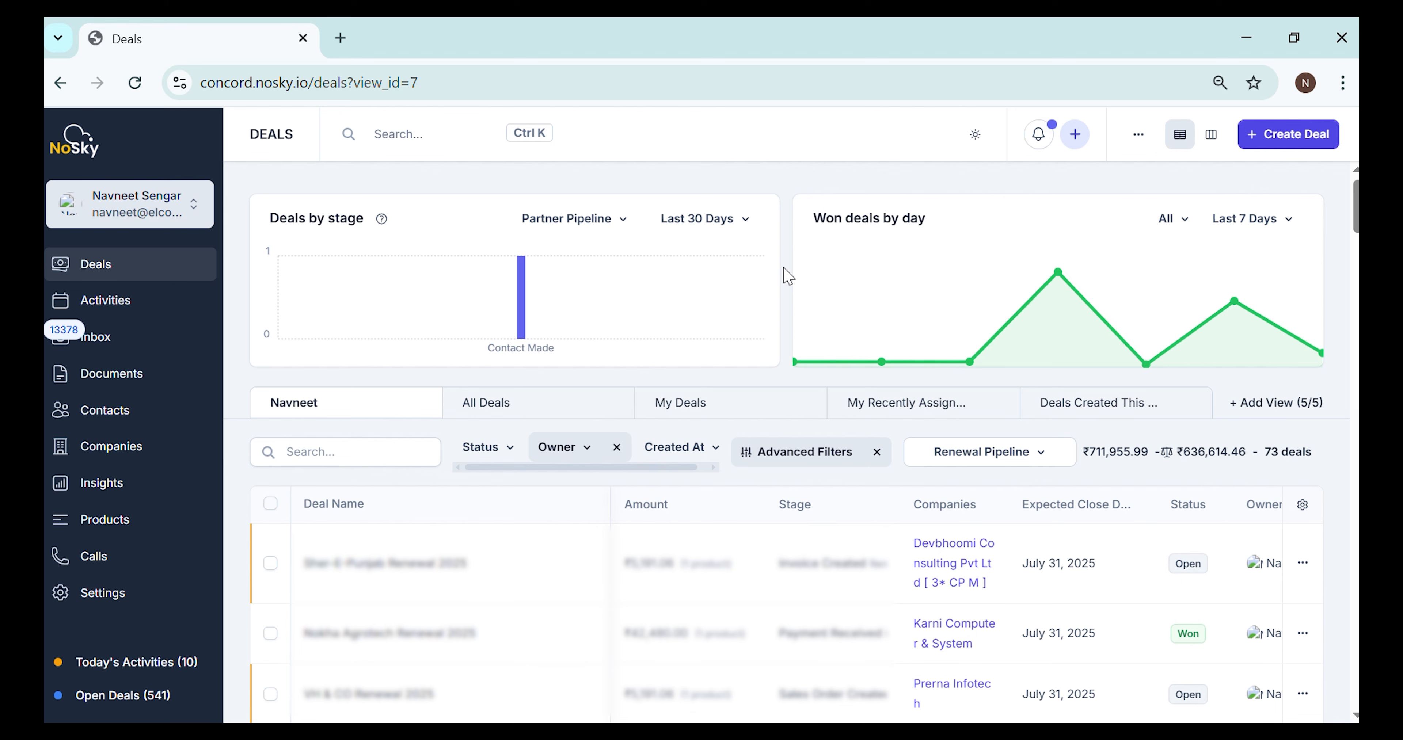
# Review the Status, Owner and Created At filter options, then bring up All Filters
pyautogui.scroll(-2, 789, 280)
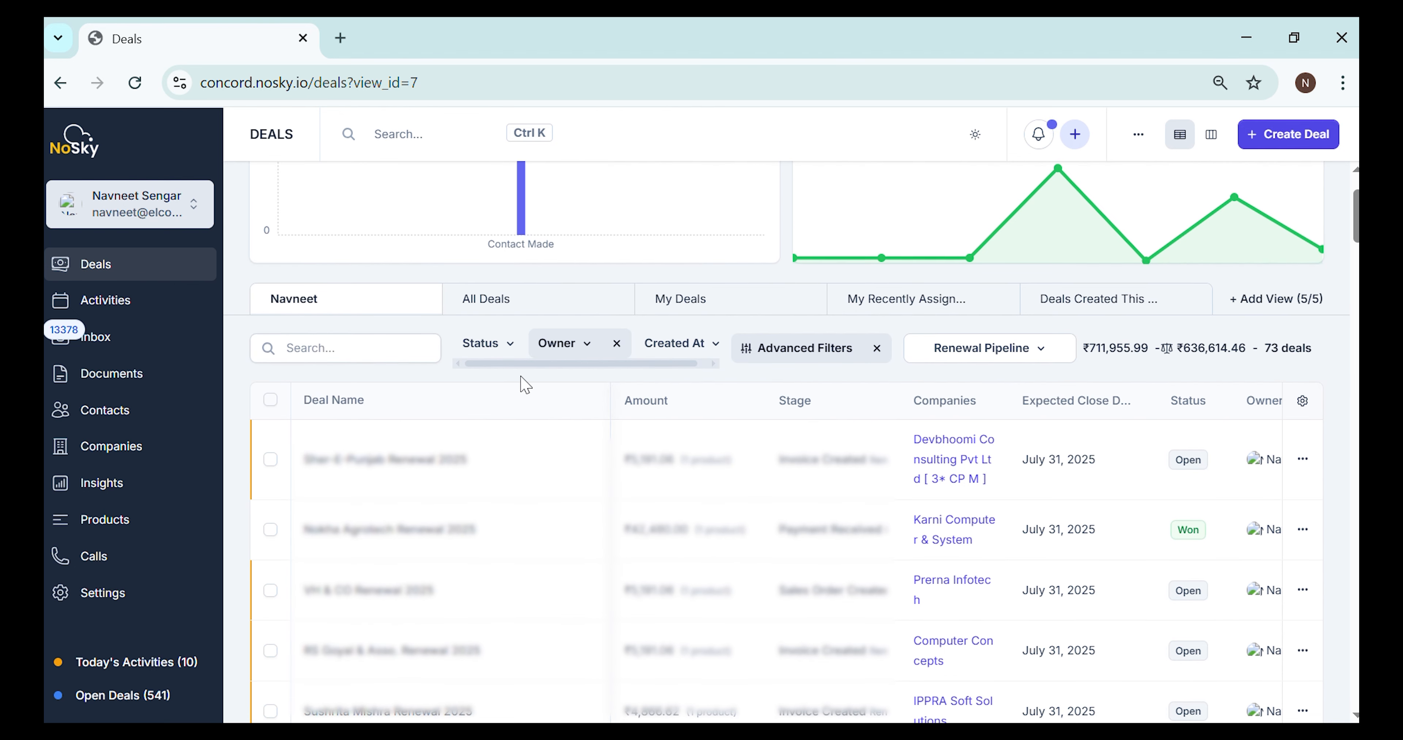
pyautogui.click(495, 352)
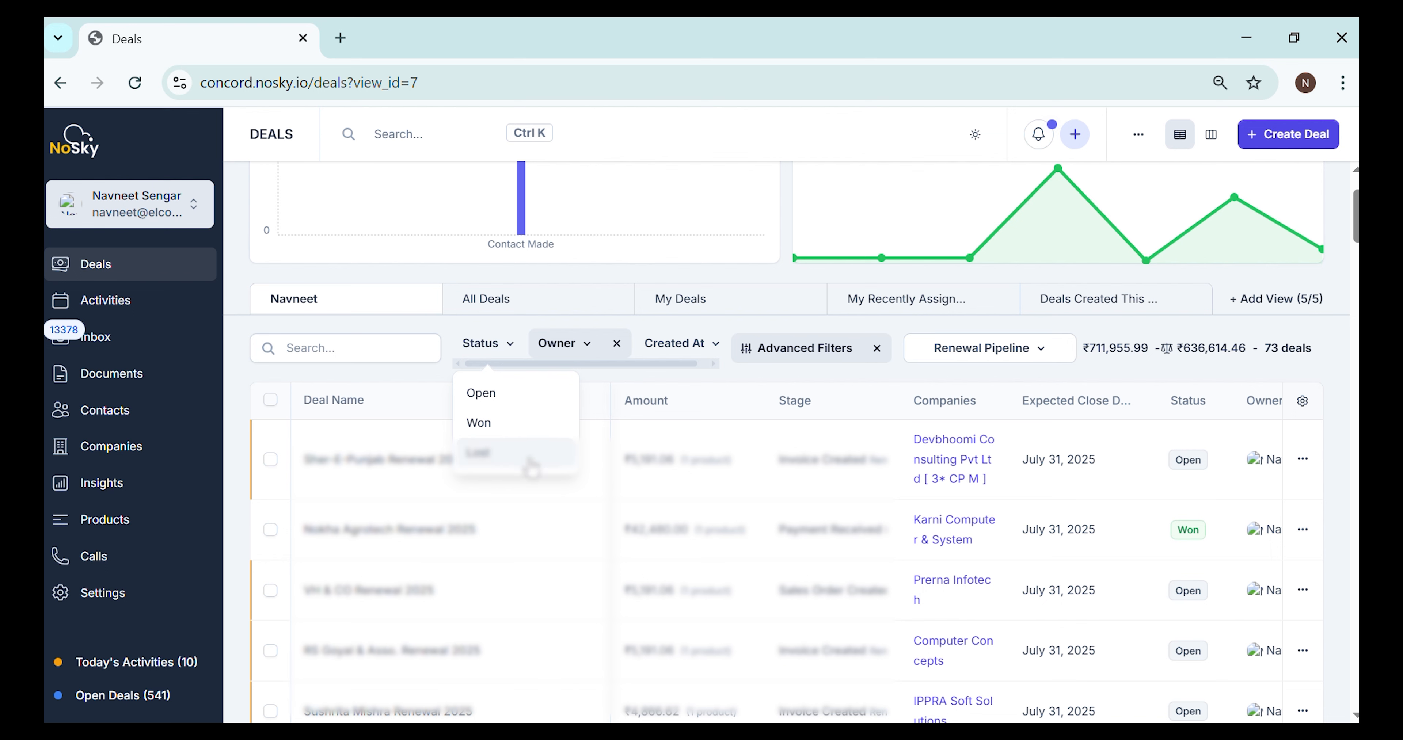
pyautogui.click(588, 344)
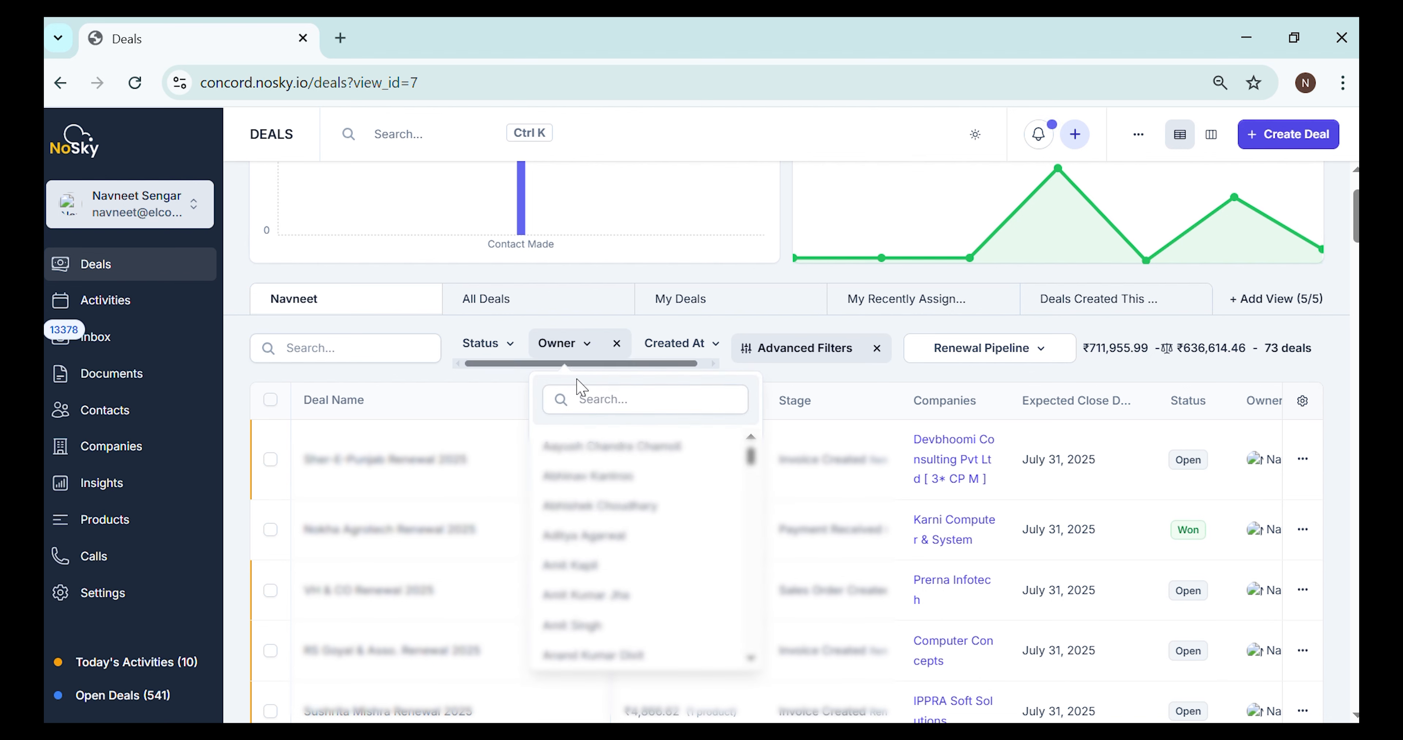
pyautogui.click(678, 344)
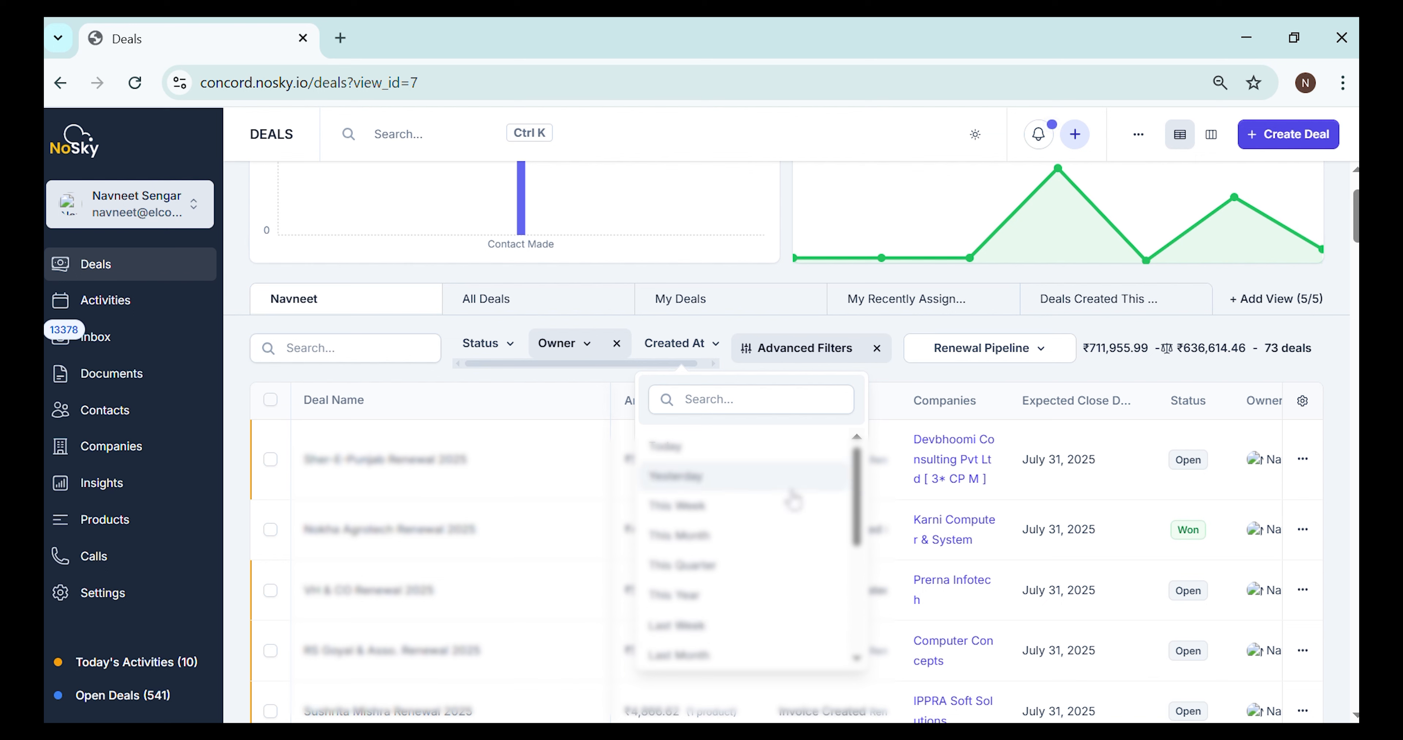
pyautogui.click(805, 353)
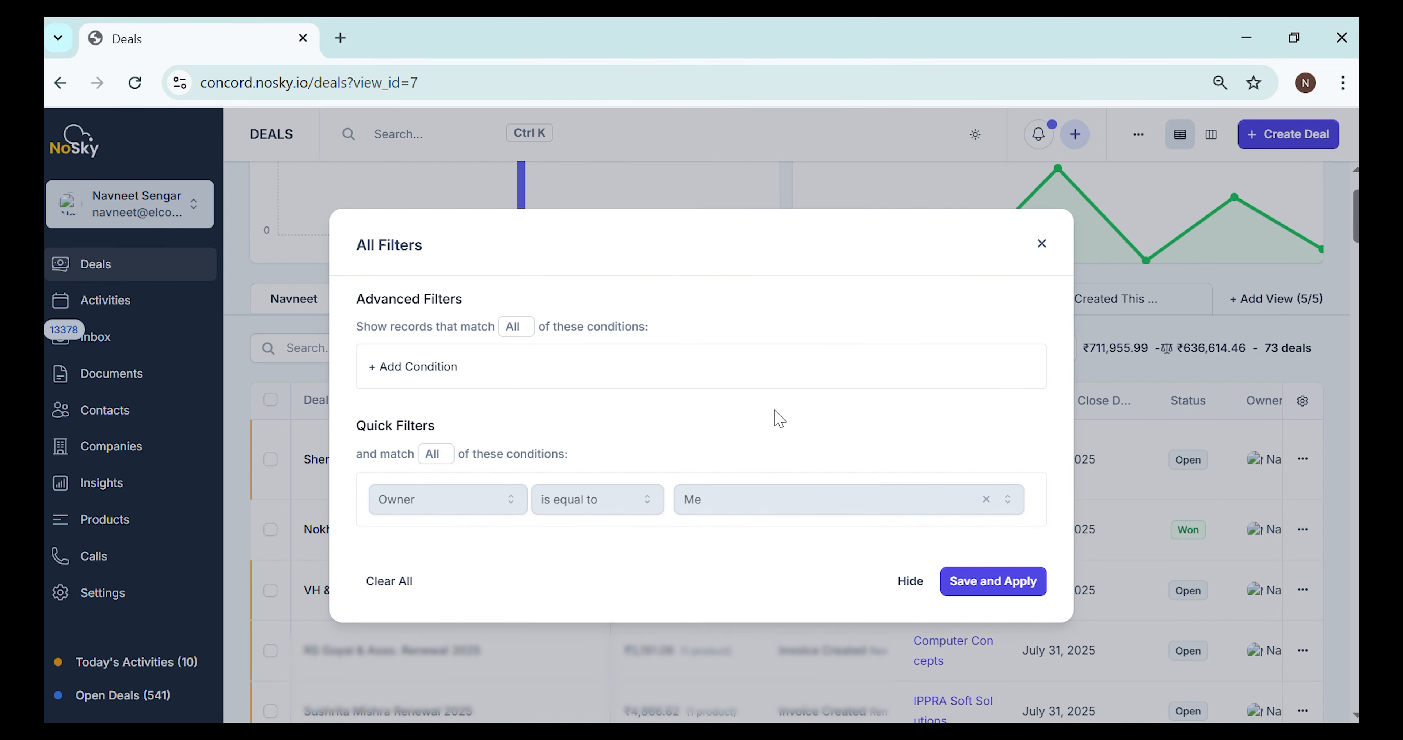
# Add and apply the advanced condition Expected Close Date is This Month to the deals list
pyautogui.click(445, 370)
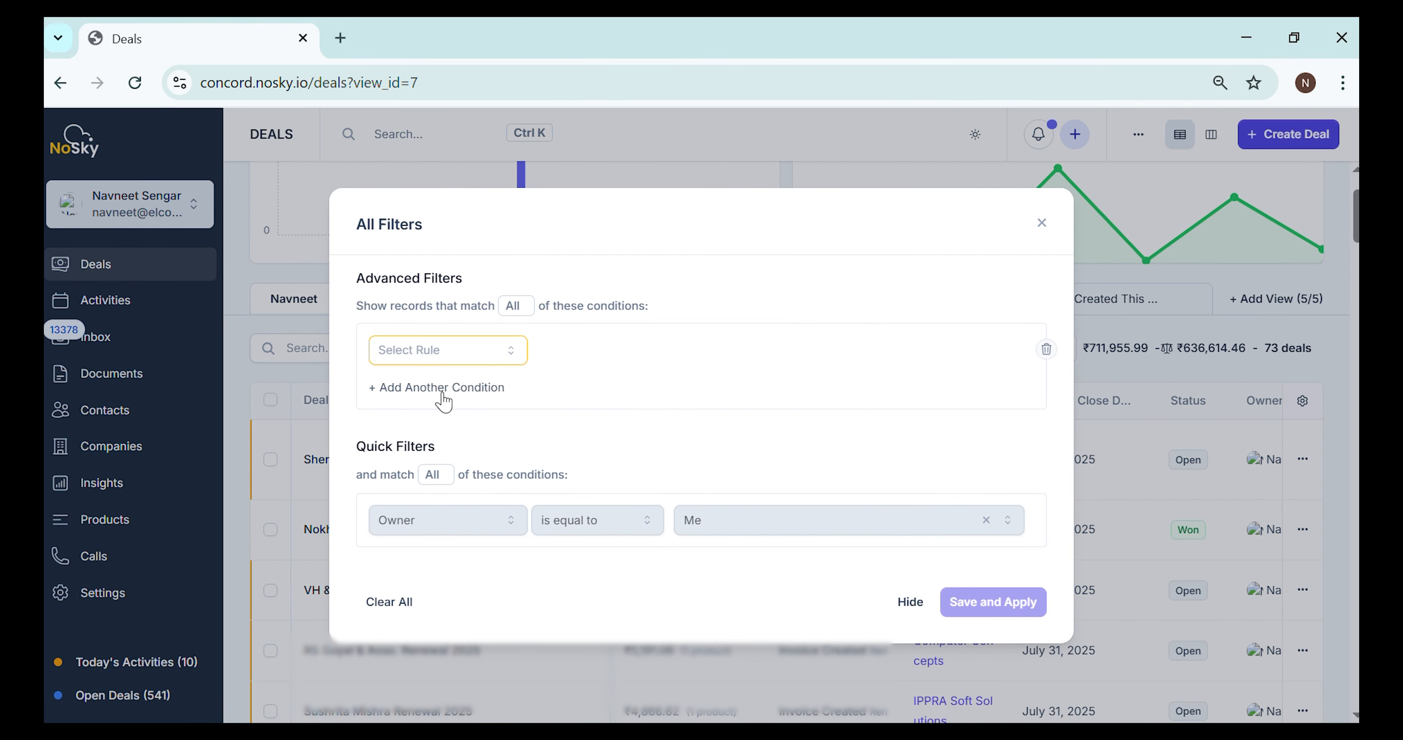
pyautogui.click(454, 359)
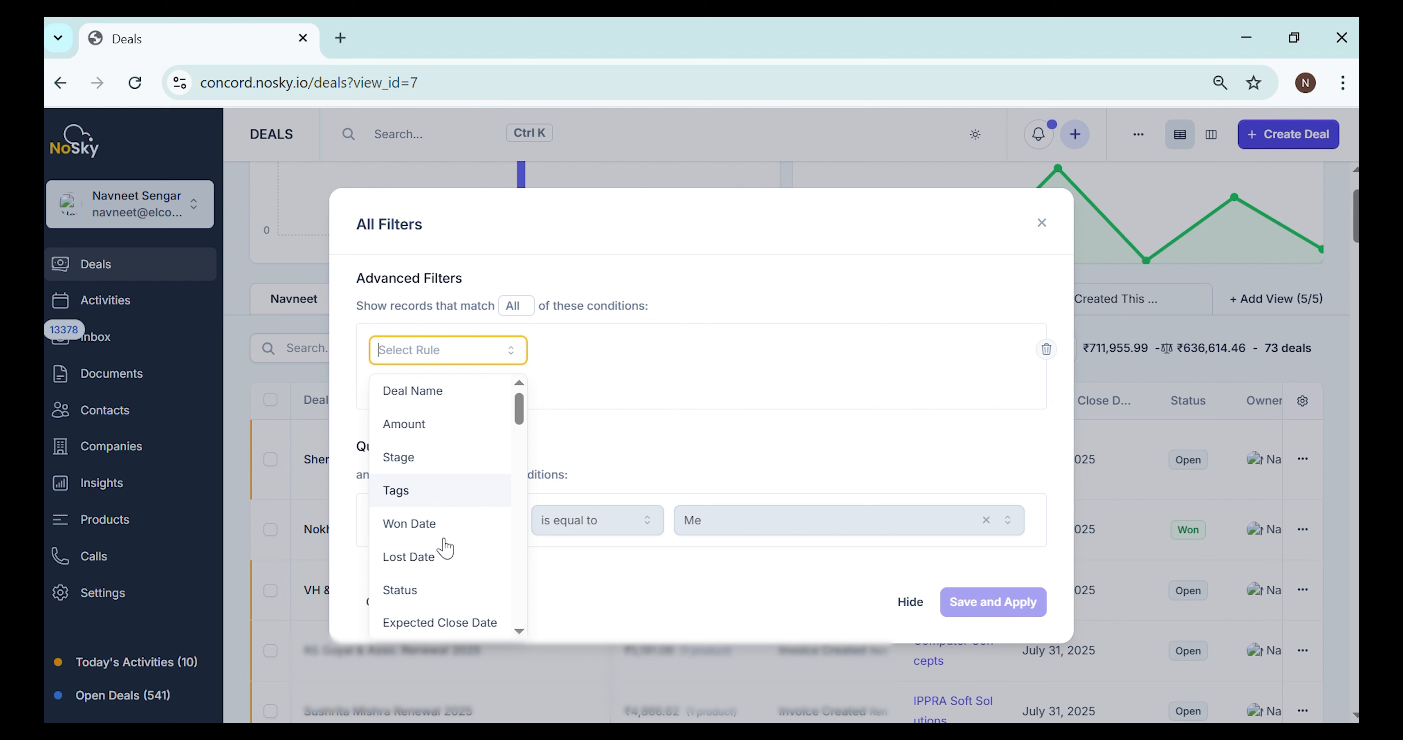
pyautogui.scroll(-2, 459, 556)
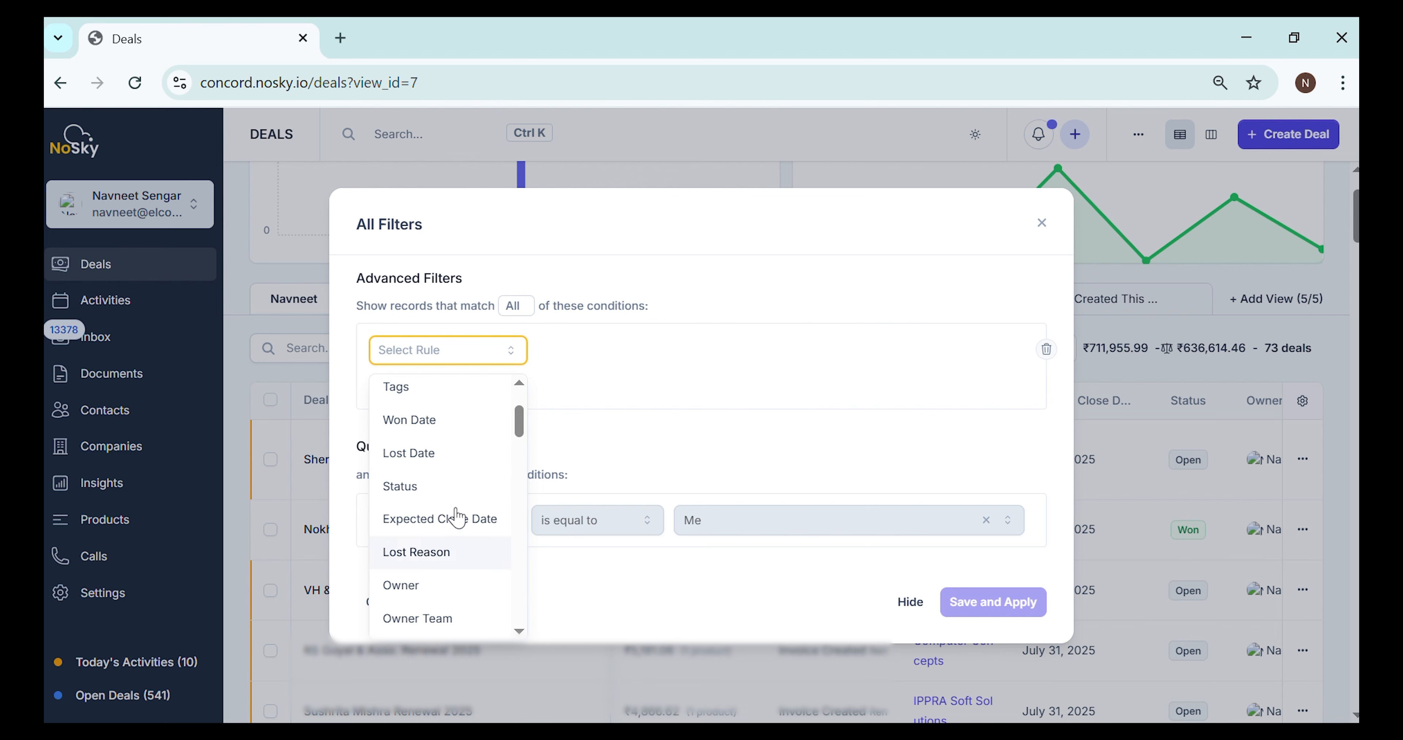
pyautogui.scroll(-2, 466, 565)
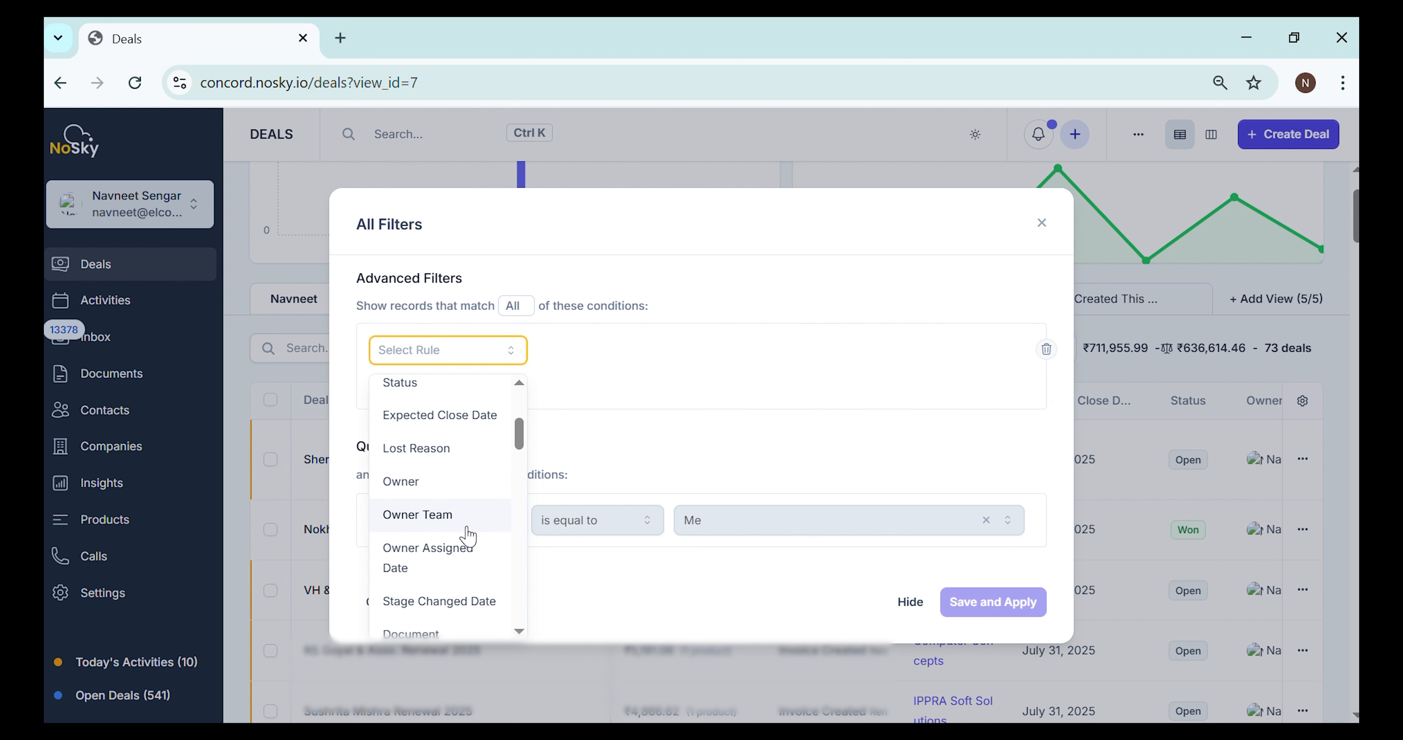
pyautogui.click(436, 429)
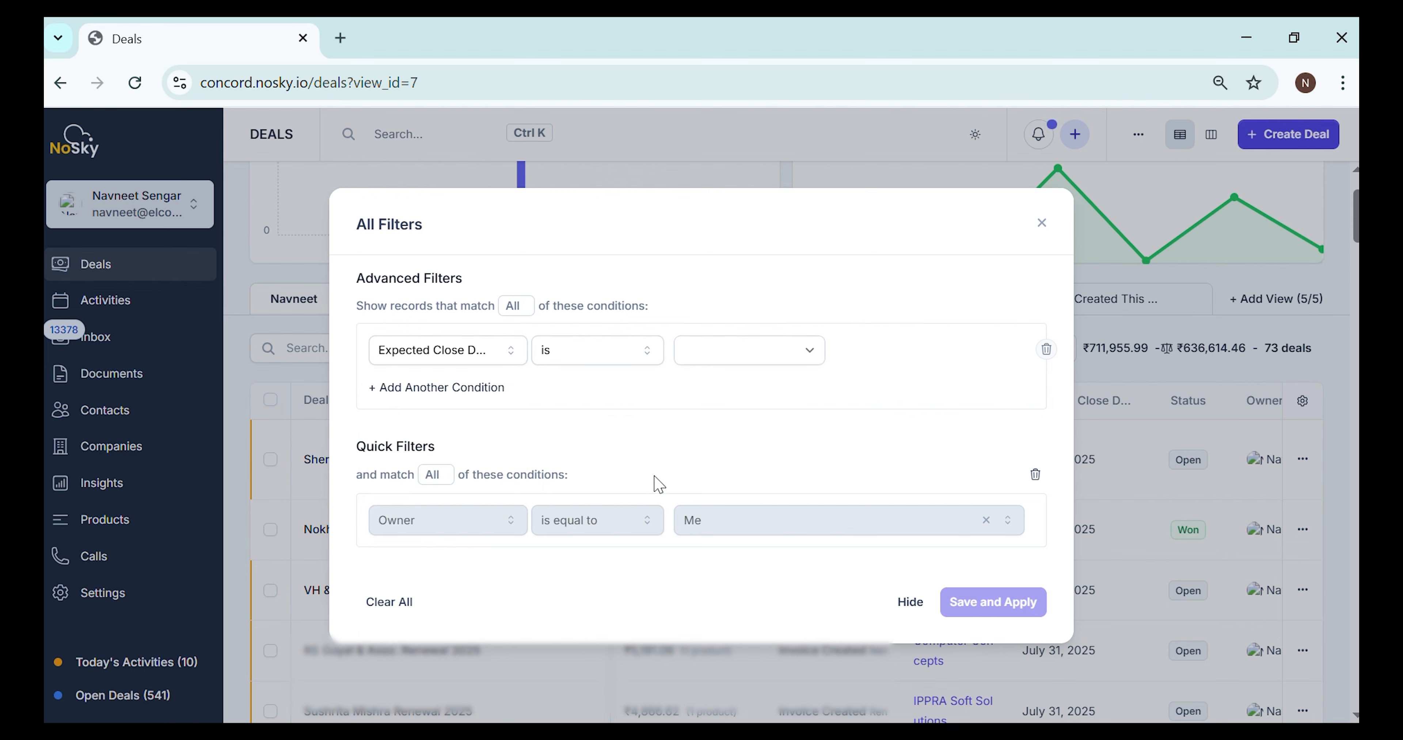
pyautogui.click(787, 361)
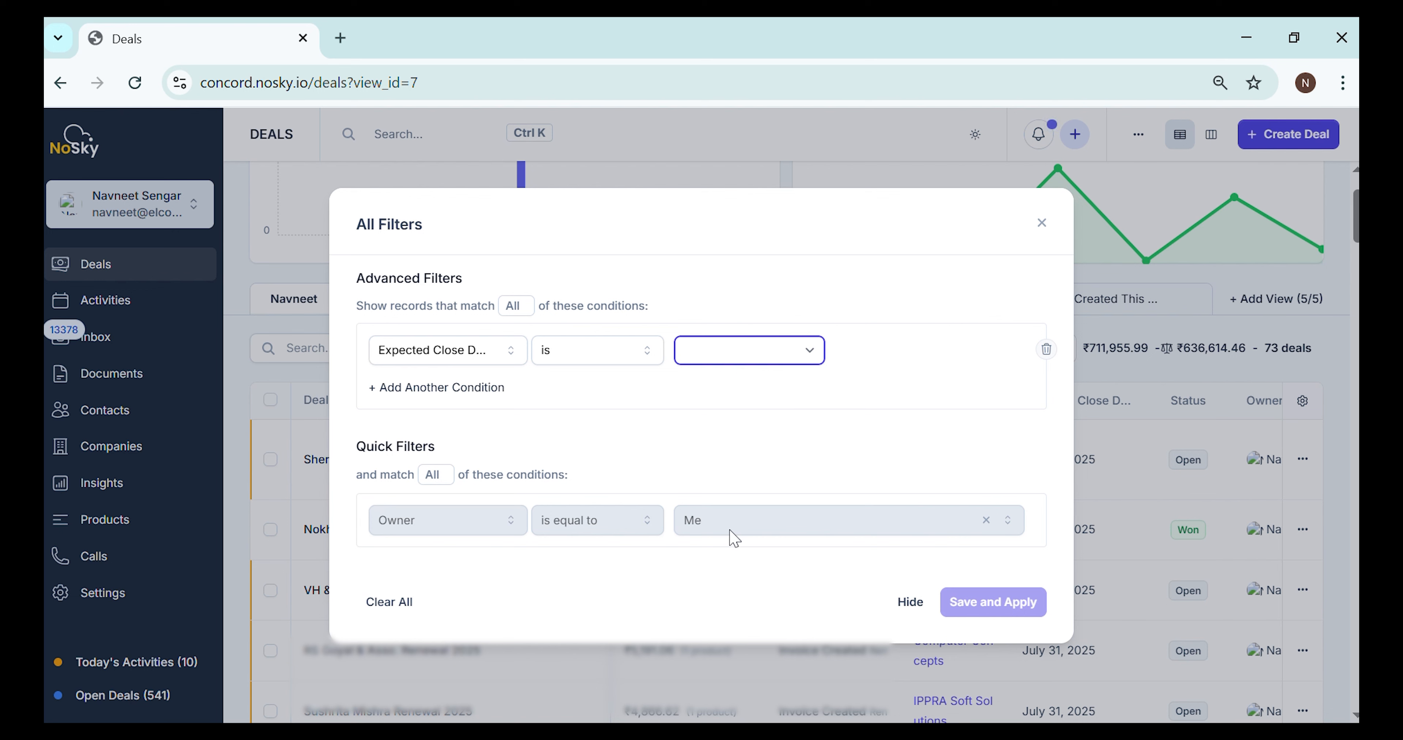
pyautogui.click(724, 540)
pyautogui.click(1013, 610)
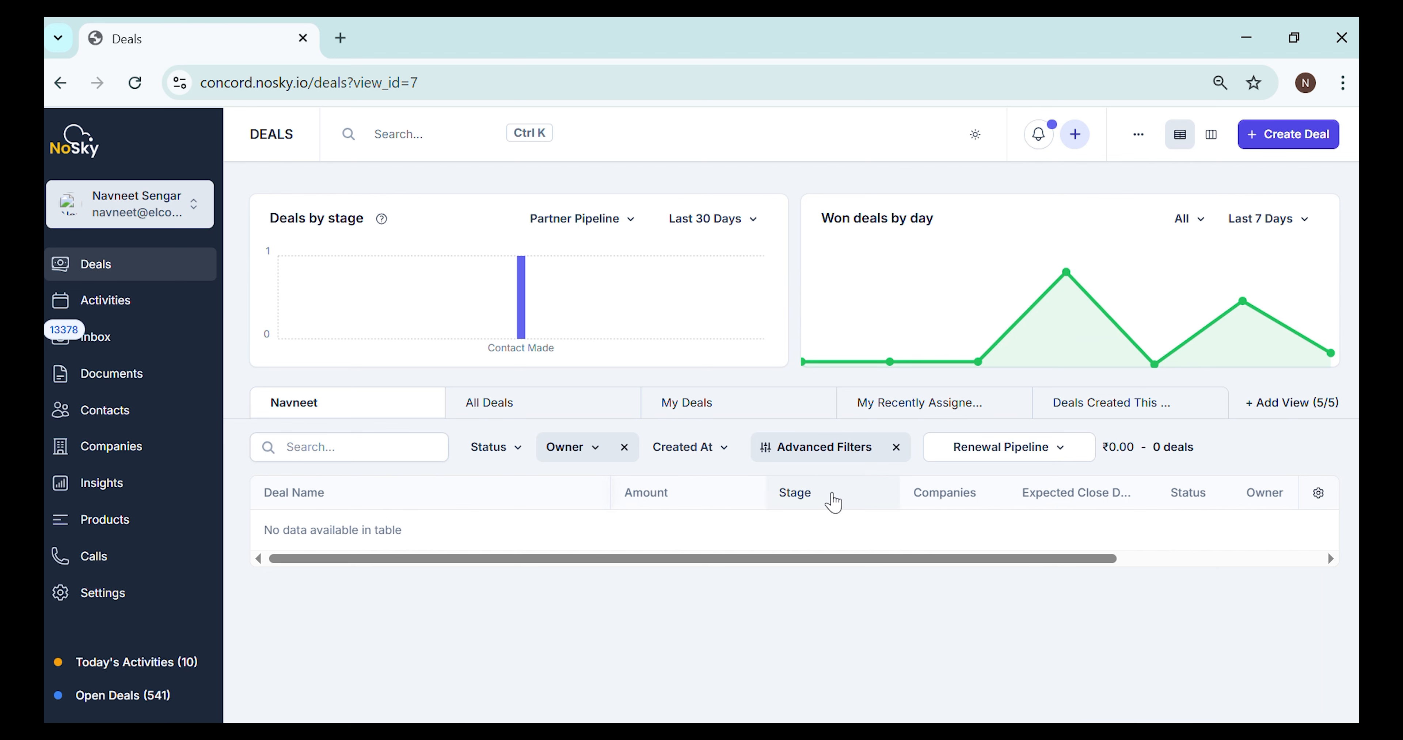
# Remove the Owner is Me filter chip so all deals closing this month show
pyautogui.click(591, 449)
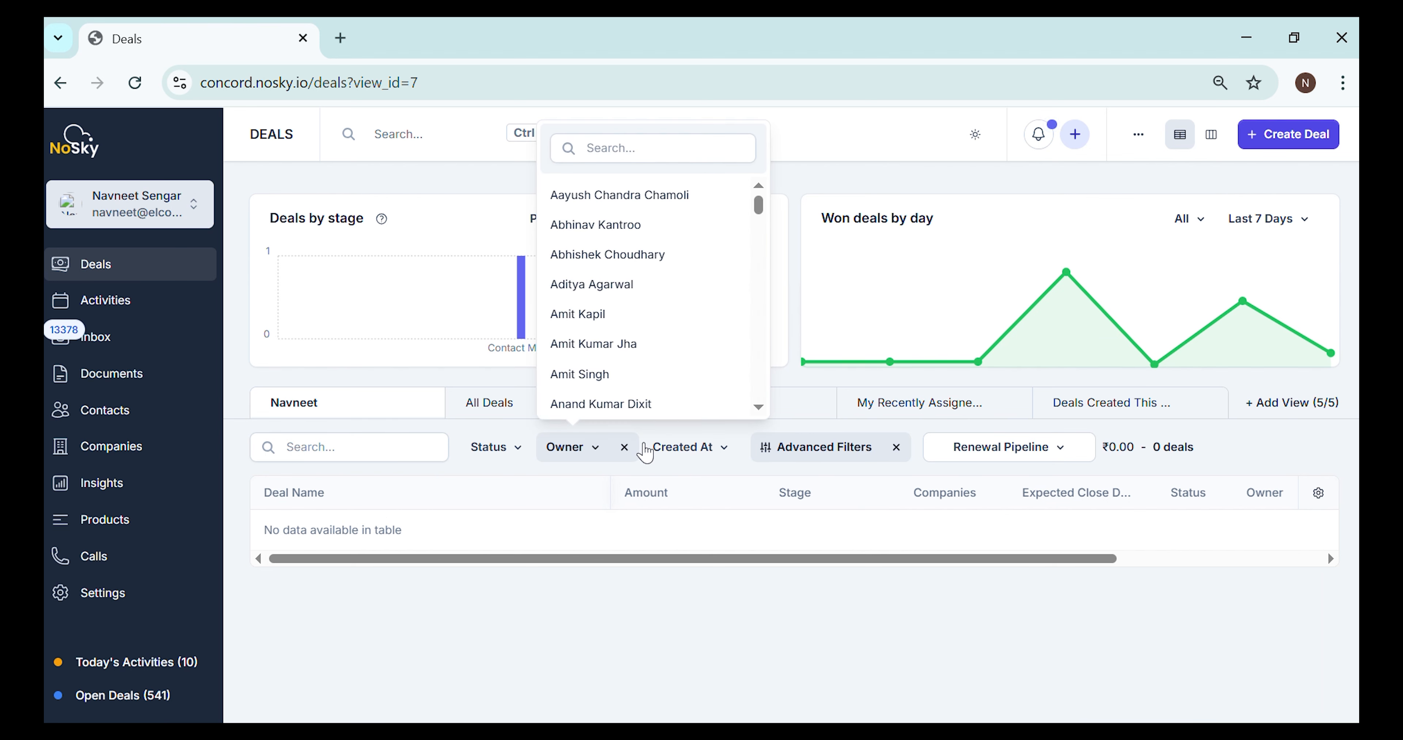
pyautogui.click(625, 448)
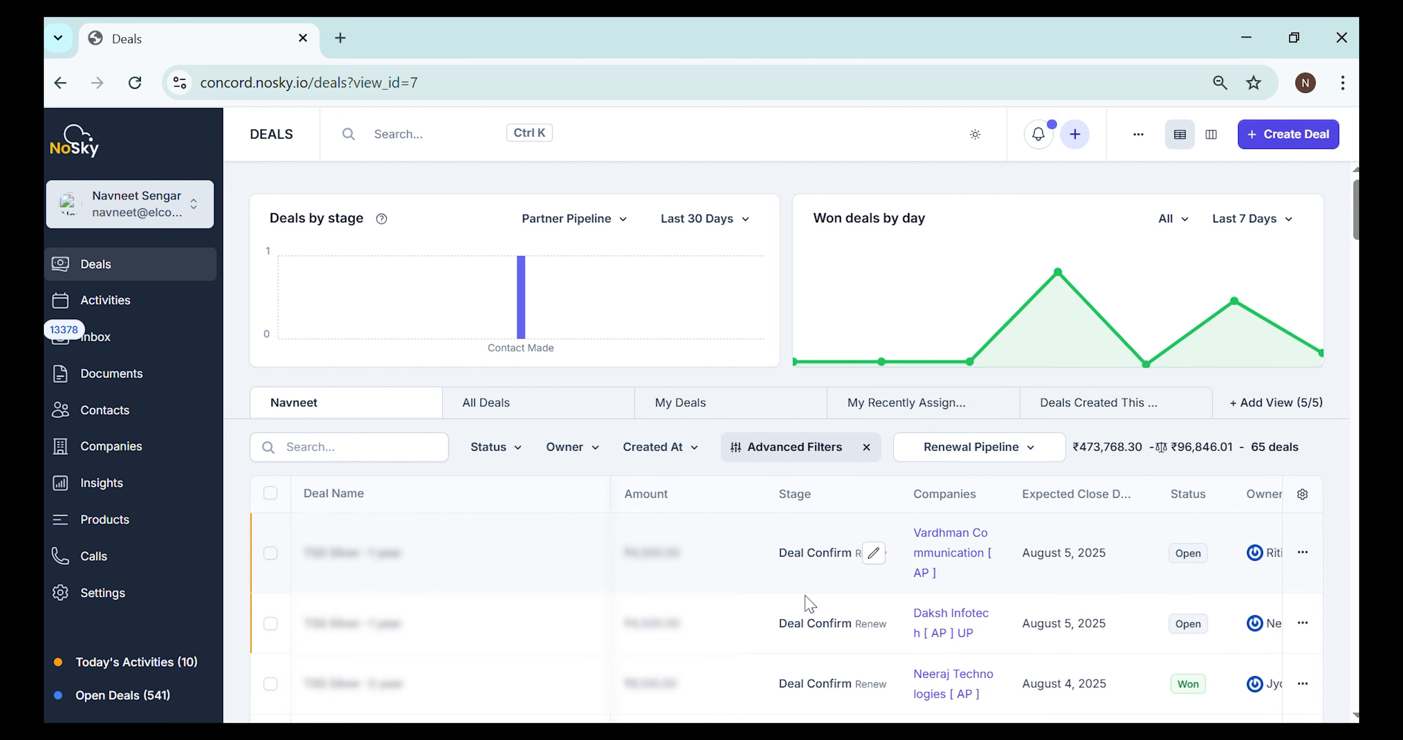
pyautogui.scroll(-4, 822, 594)
pyautogui.scroll(2, 883, 501)
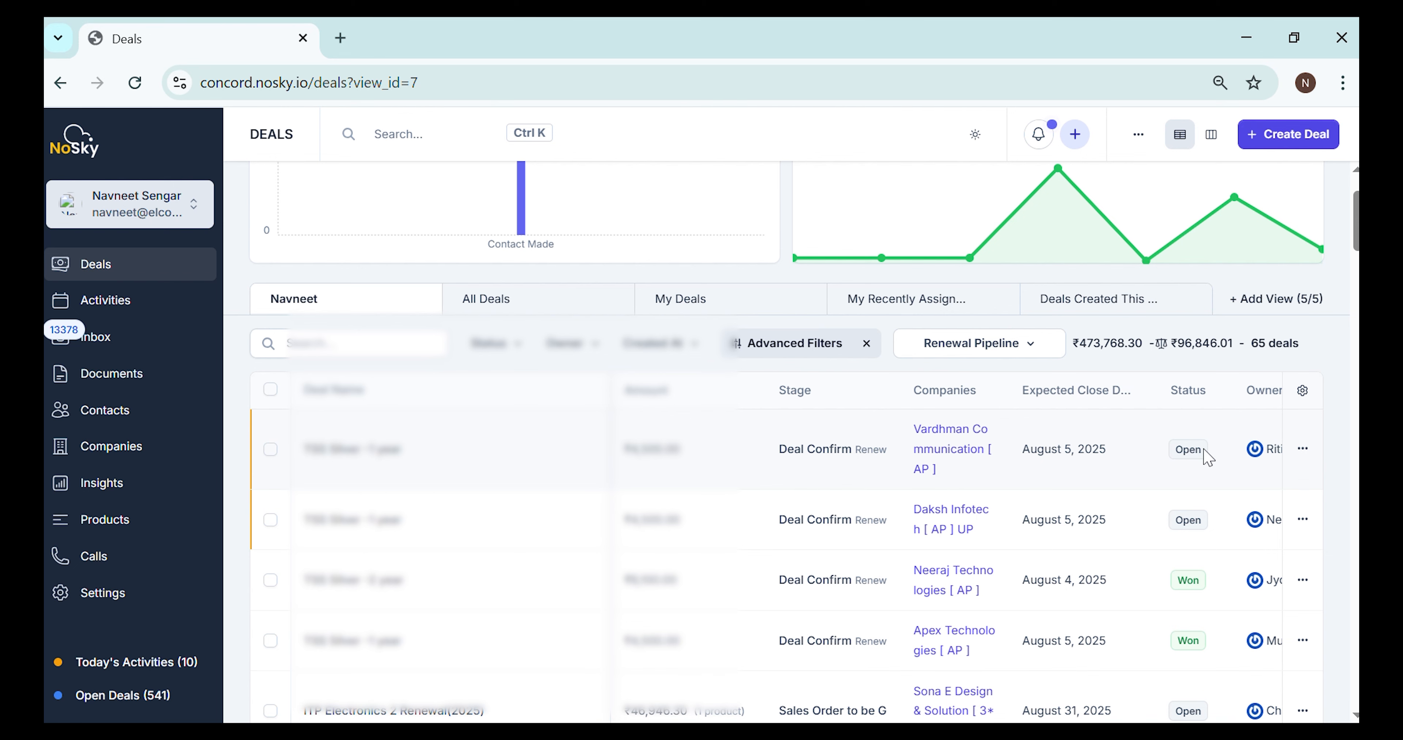
# Browse the 65 filtered deals in the table, then return to the top
pyautogui.scroll(-15, 1253, 471)
pyautogui.scroll(-3, 1109, 531)
pyautogui.moveTo(1055, 683); pyautogui.dragTo(1224, 641)
pyautogui.scroll(15, 1193, 545)
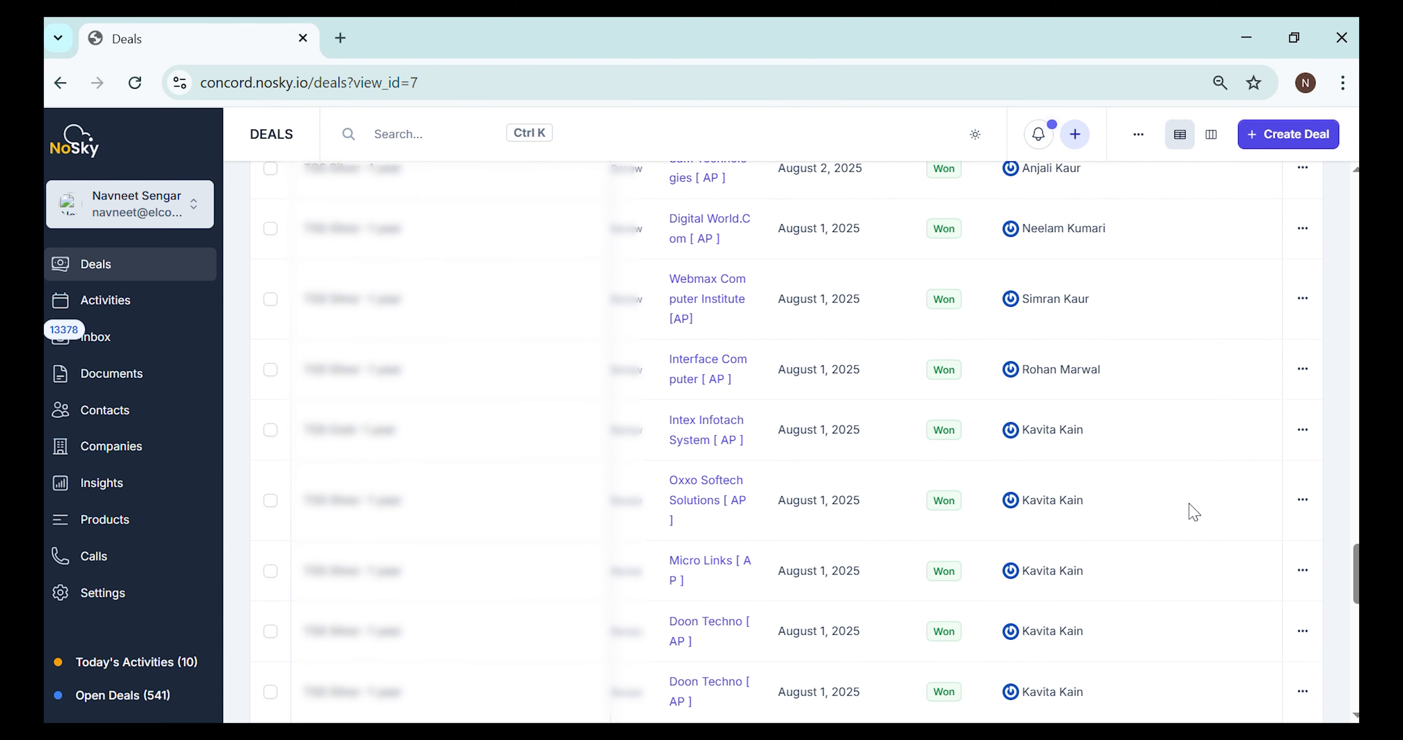
pyautogui.scroll(12, 1194, 511)
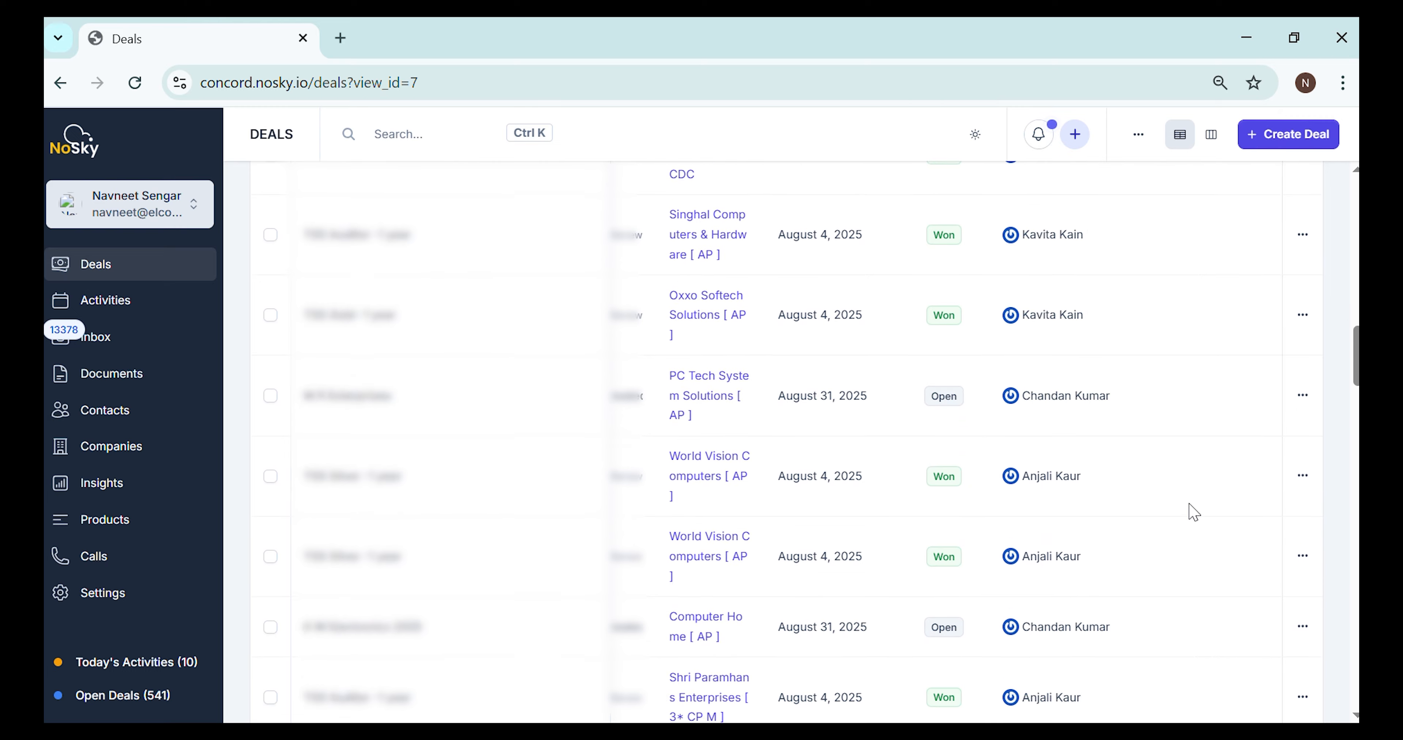
pyautogui.scroll(8, 1194, 511)
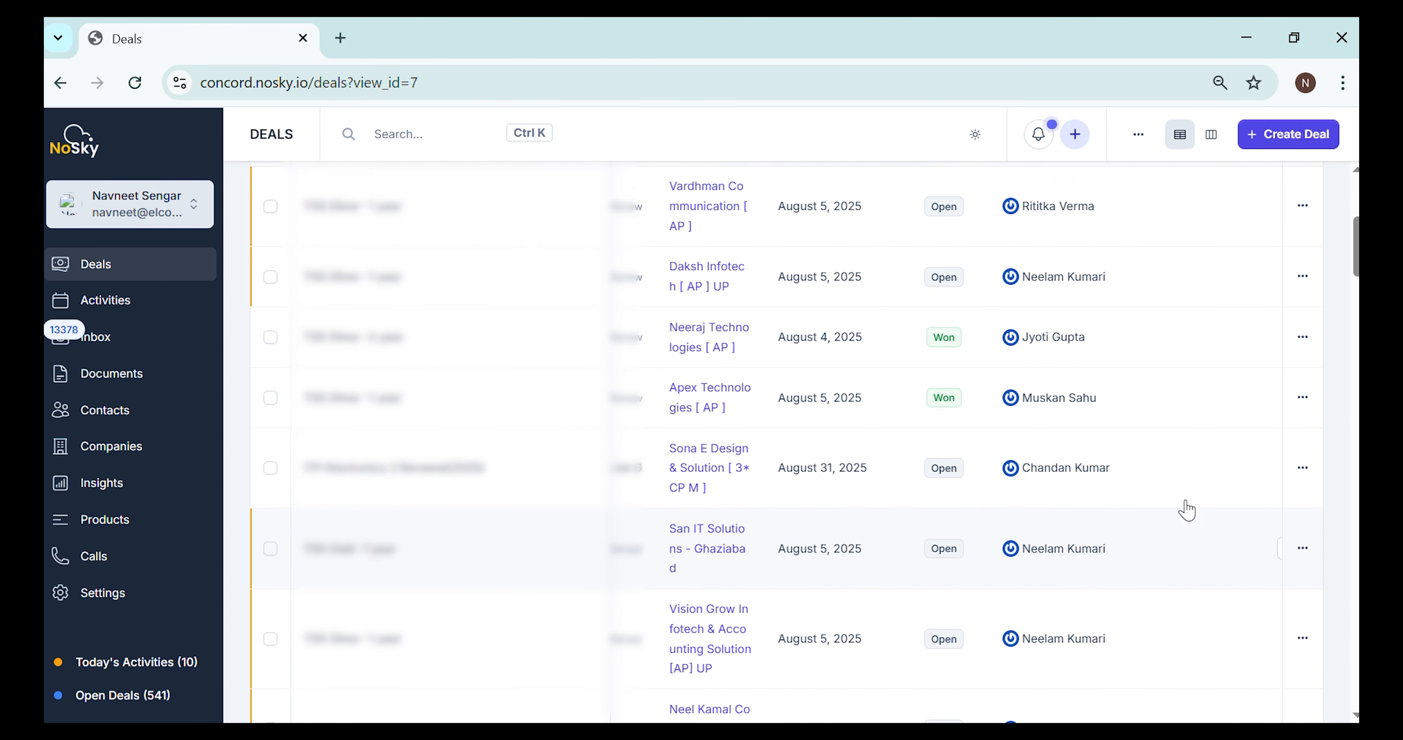
pyautogui.scroll(5, 1185, 510)
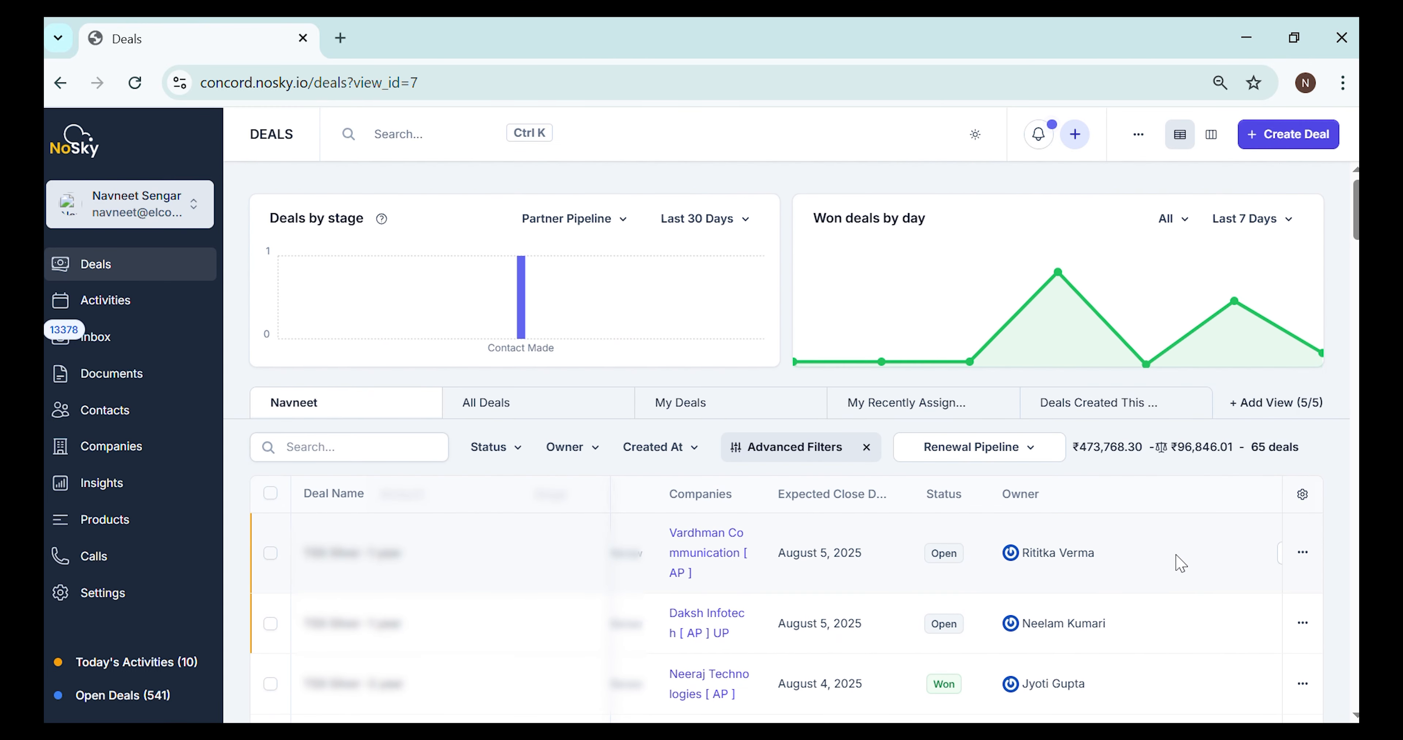
pyautogui.click(1302, 495)
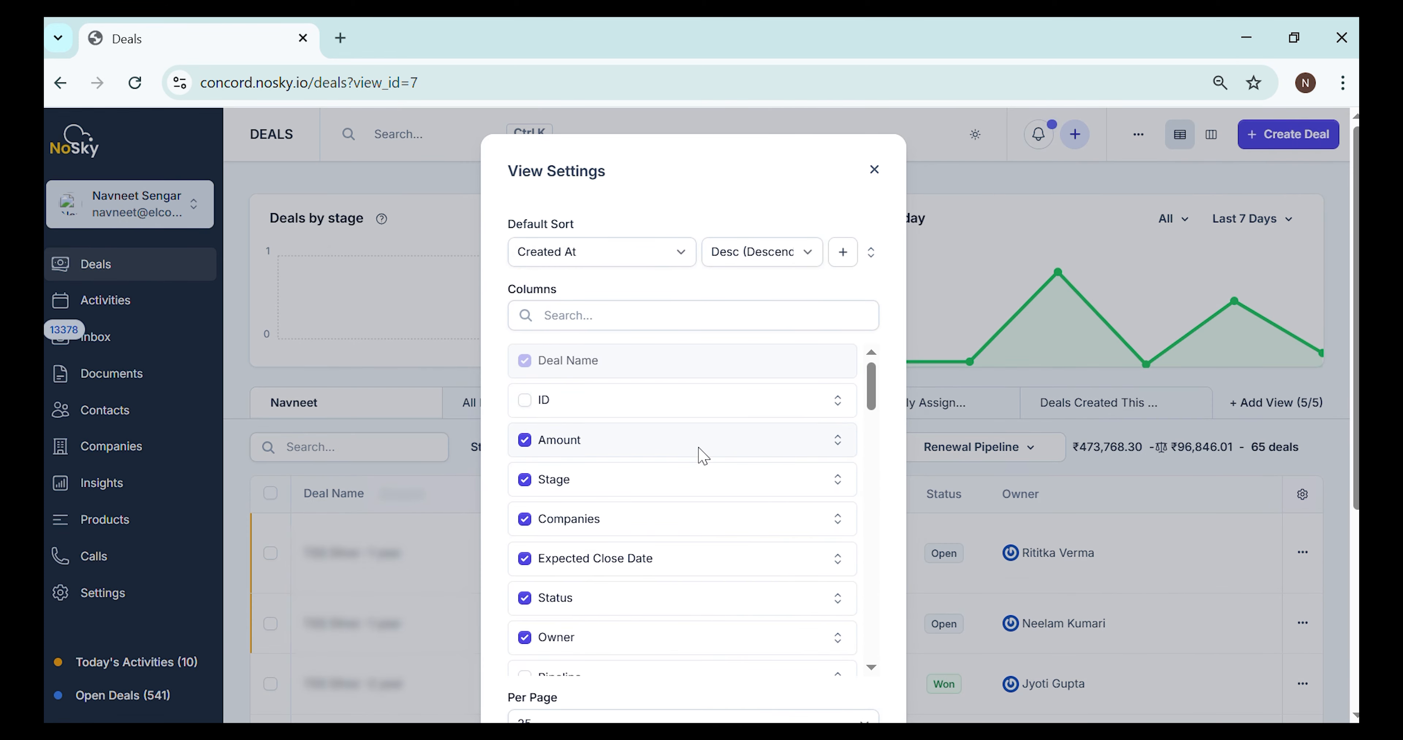
pyautogui.scroll(-6, 703, 452)
pyautogui.scroll(2, 720, 487)
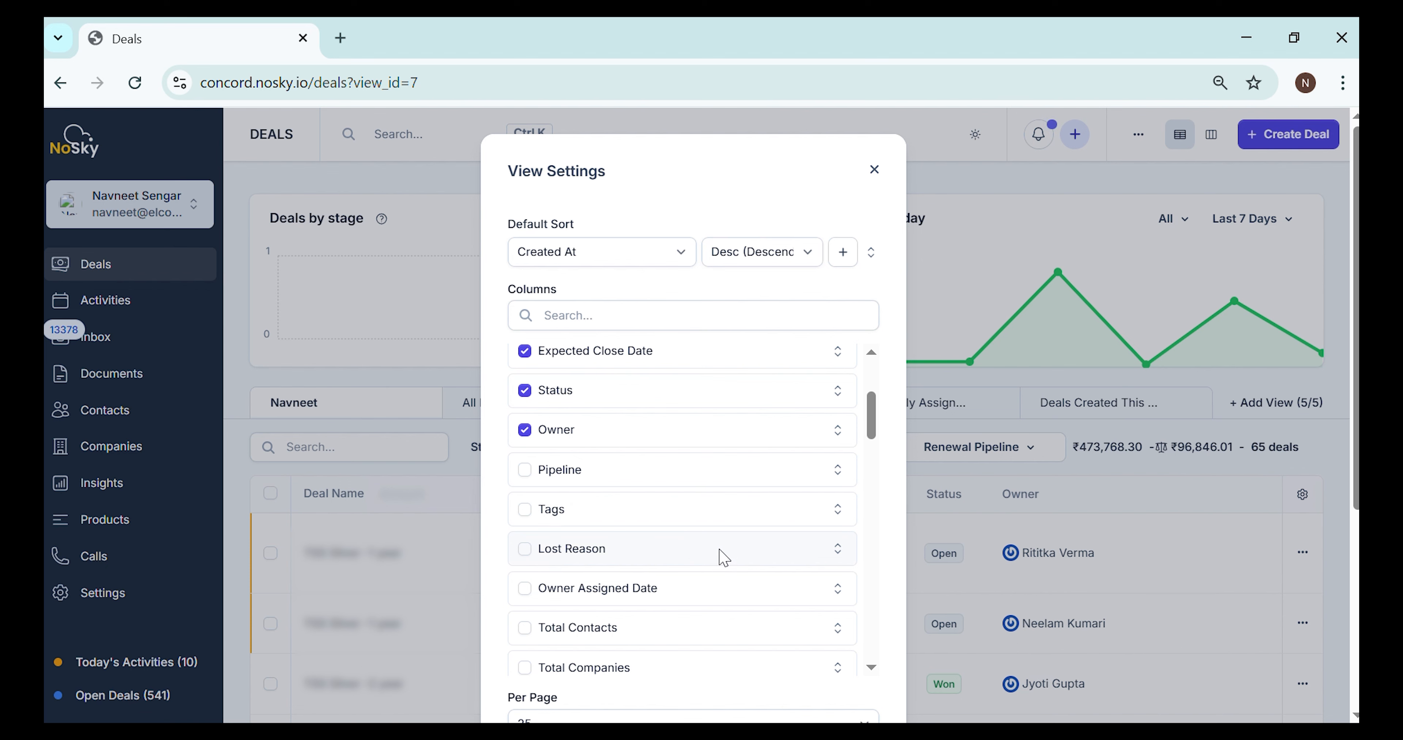
pyautogui.scroll(-2, 717, 557)
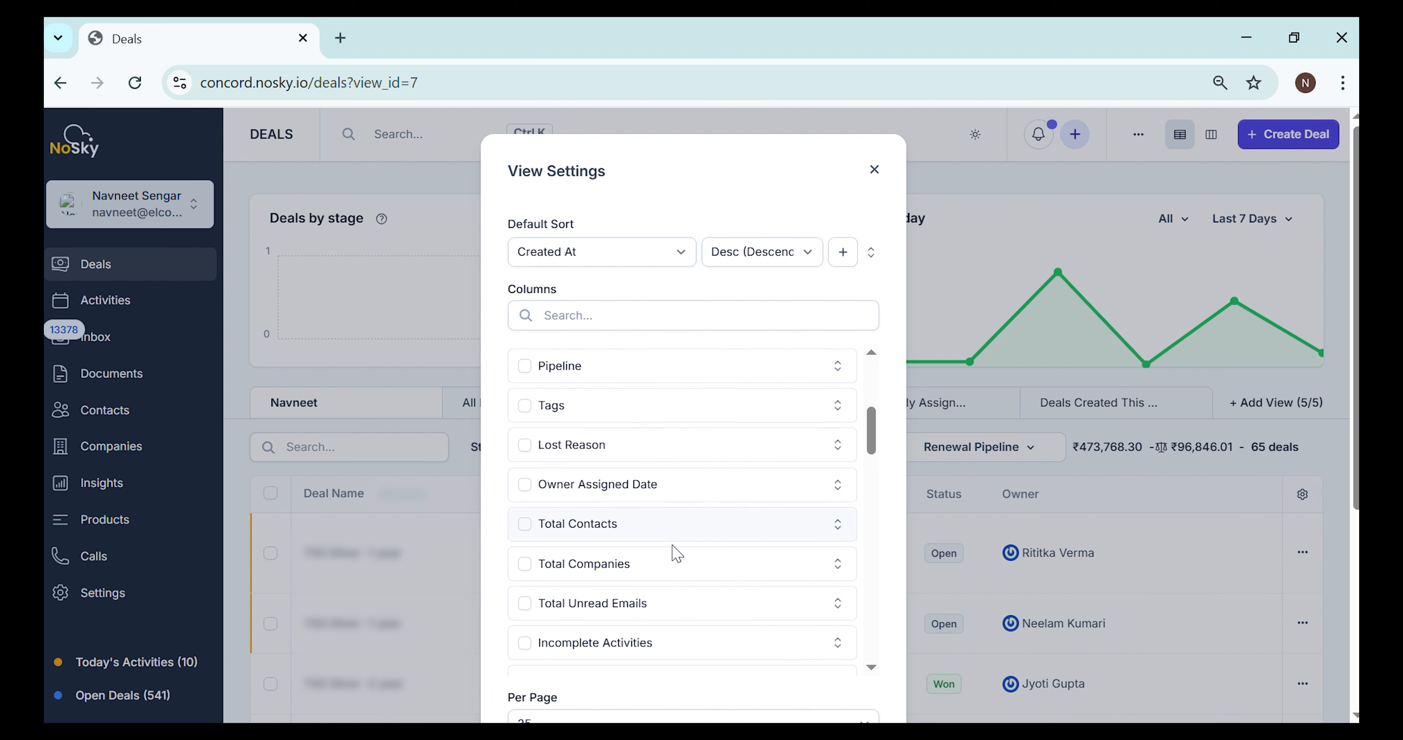
pyautogui.scroll(-10, 720, 578)
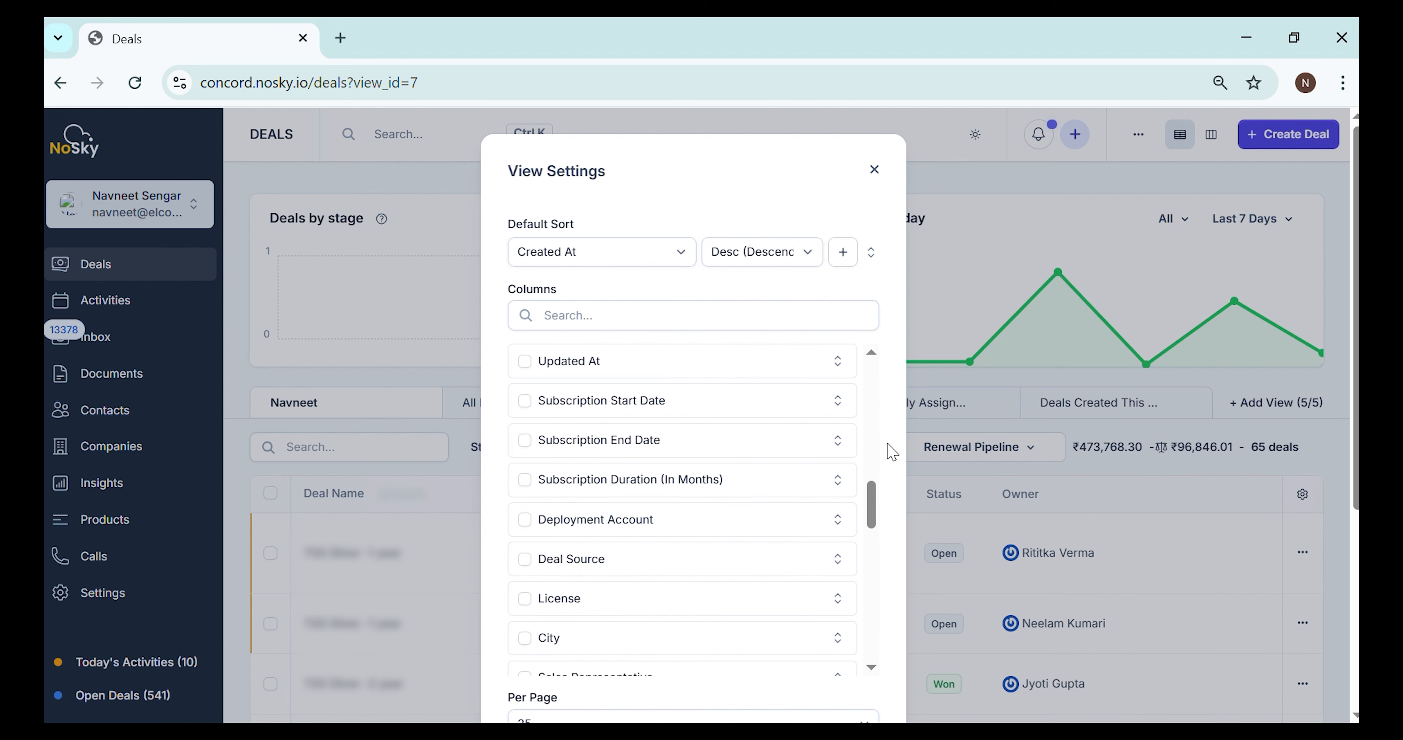
pyautogui.scroll(-4, 889, 453)
pyautogui.scroll(-2, 883, 602)
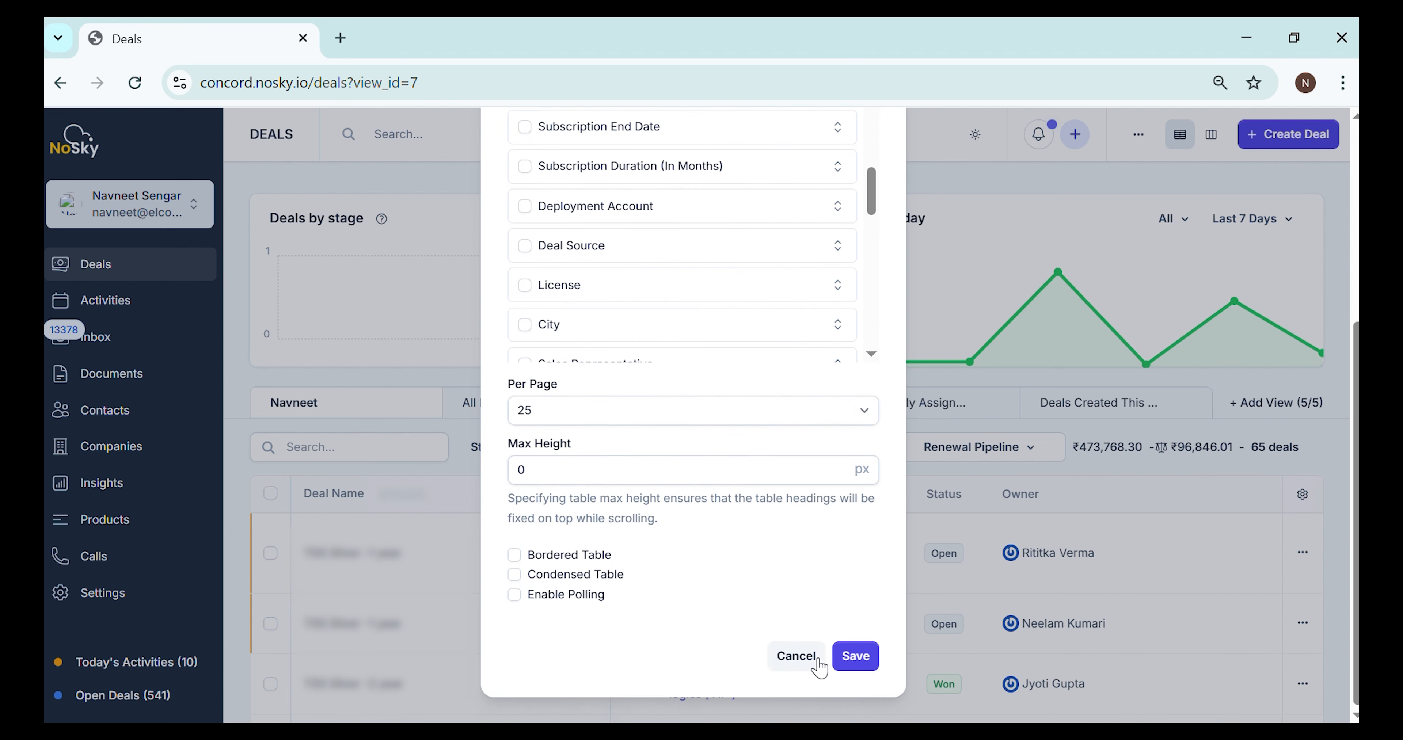
pyautogui.click(849, 661)
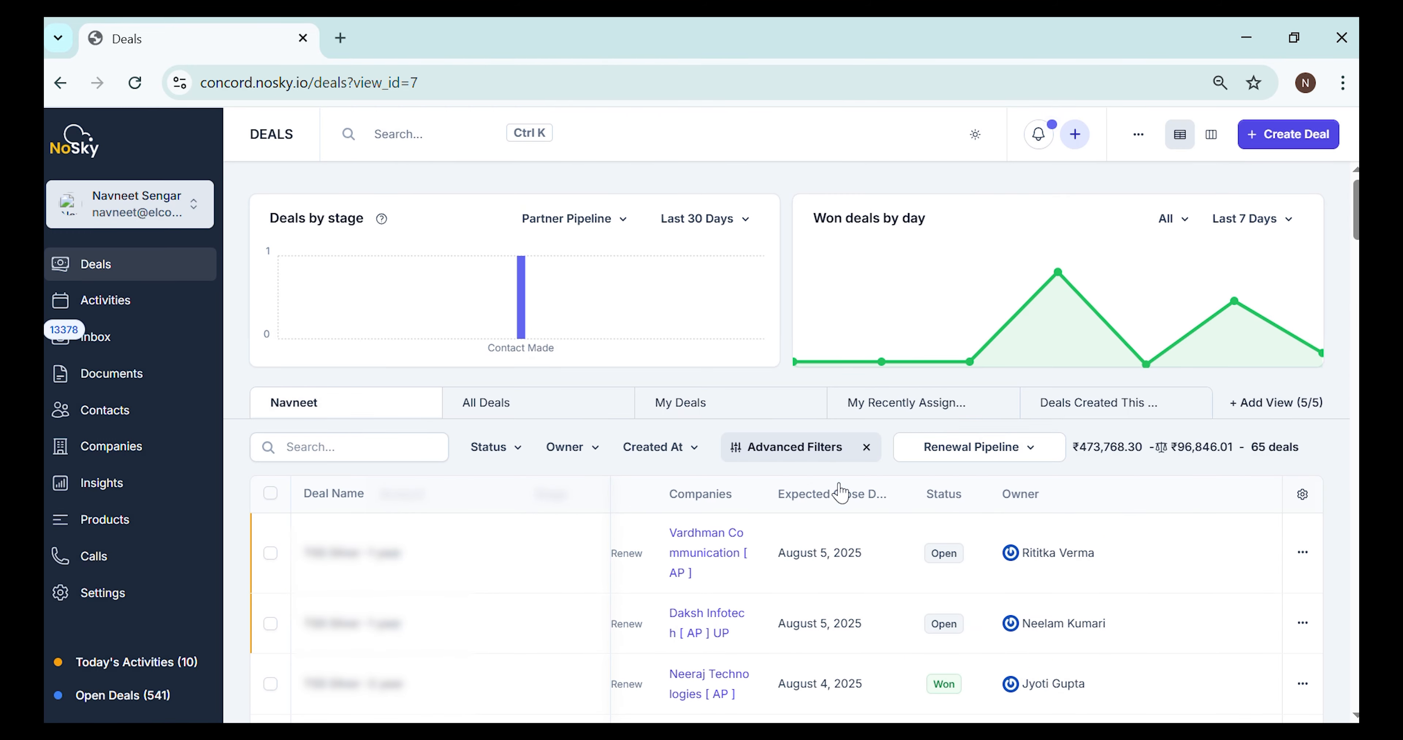
pyautogui.click(1028, 455)
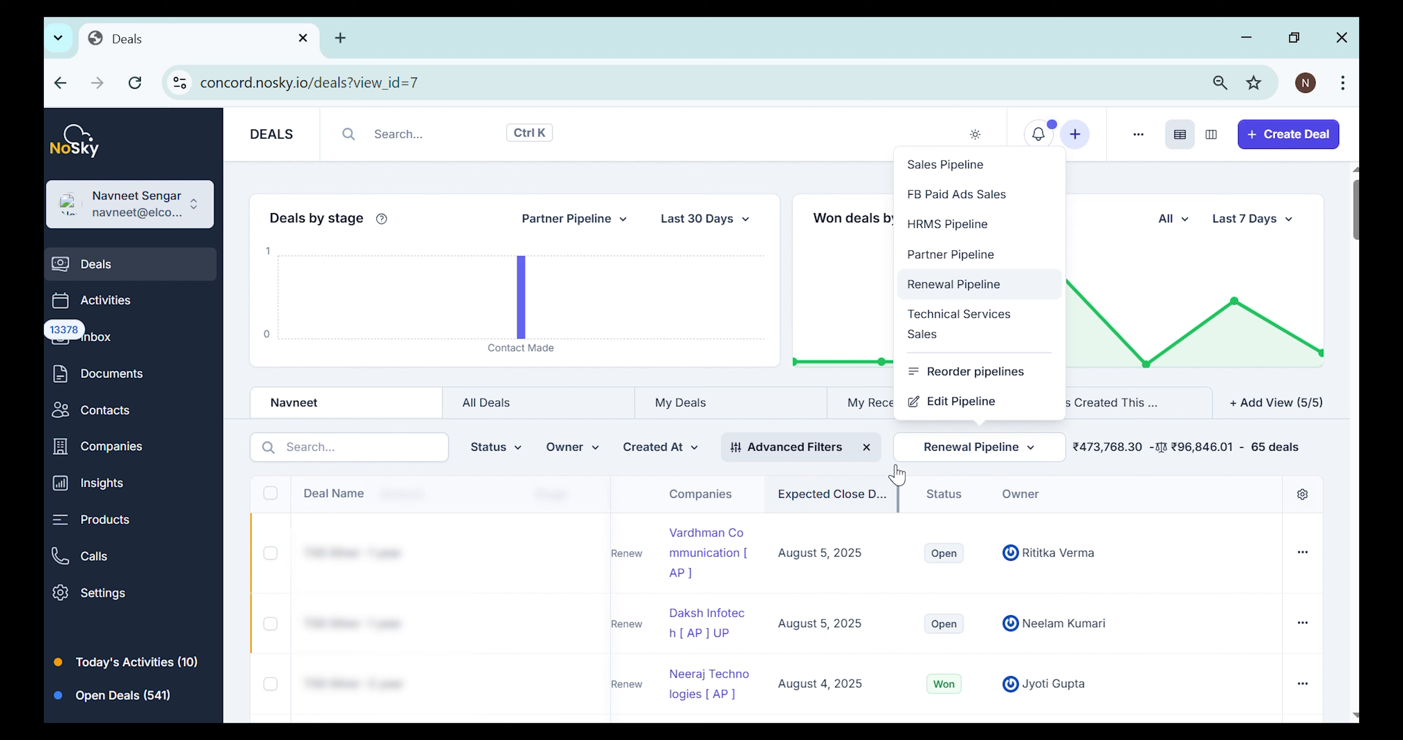
pyautogui.click(881, 464)
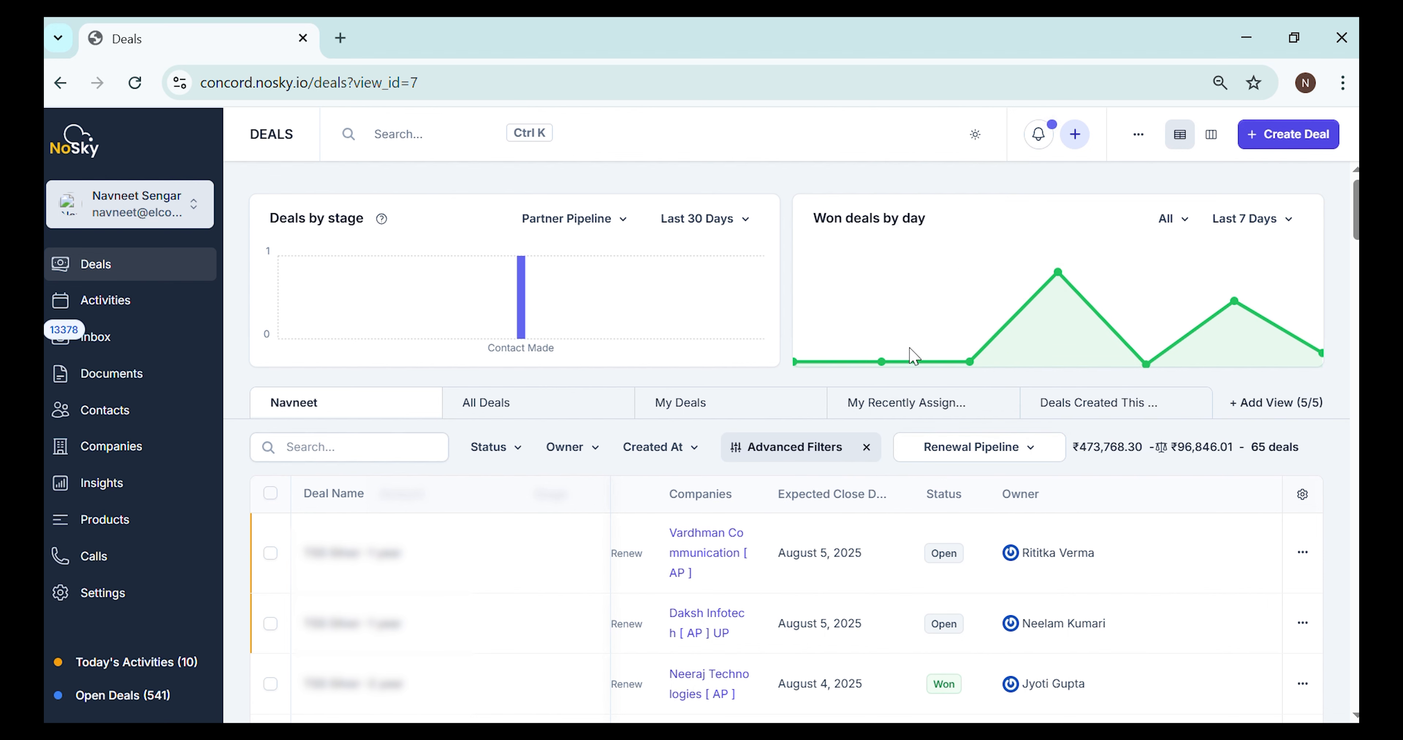
# Switch the deals list to the kanban board view
pyautogui.click(1221, 152)
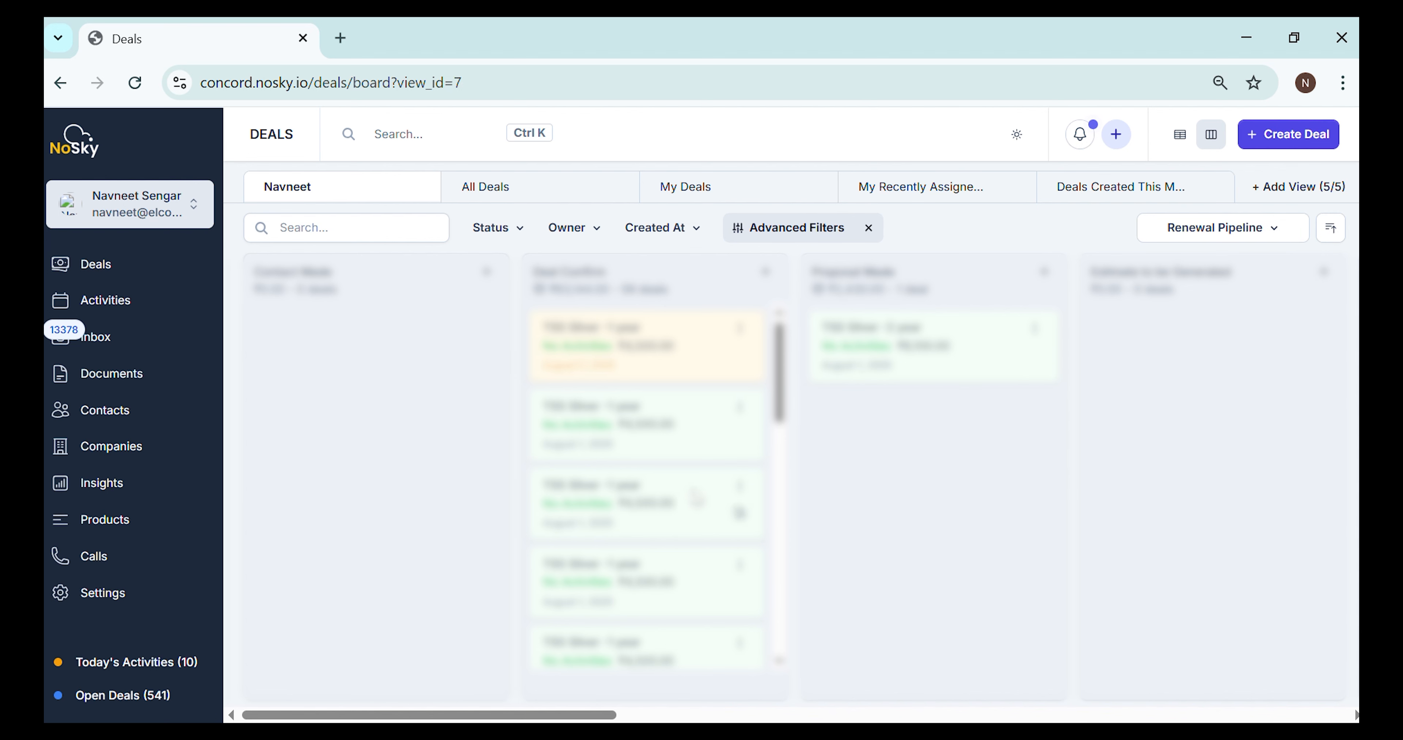
pyautogui.scroll(-5, 696, 496)
pyautogui.scroll(-2, 749, 490)
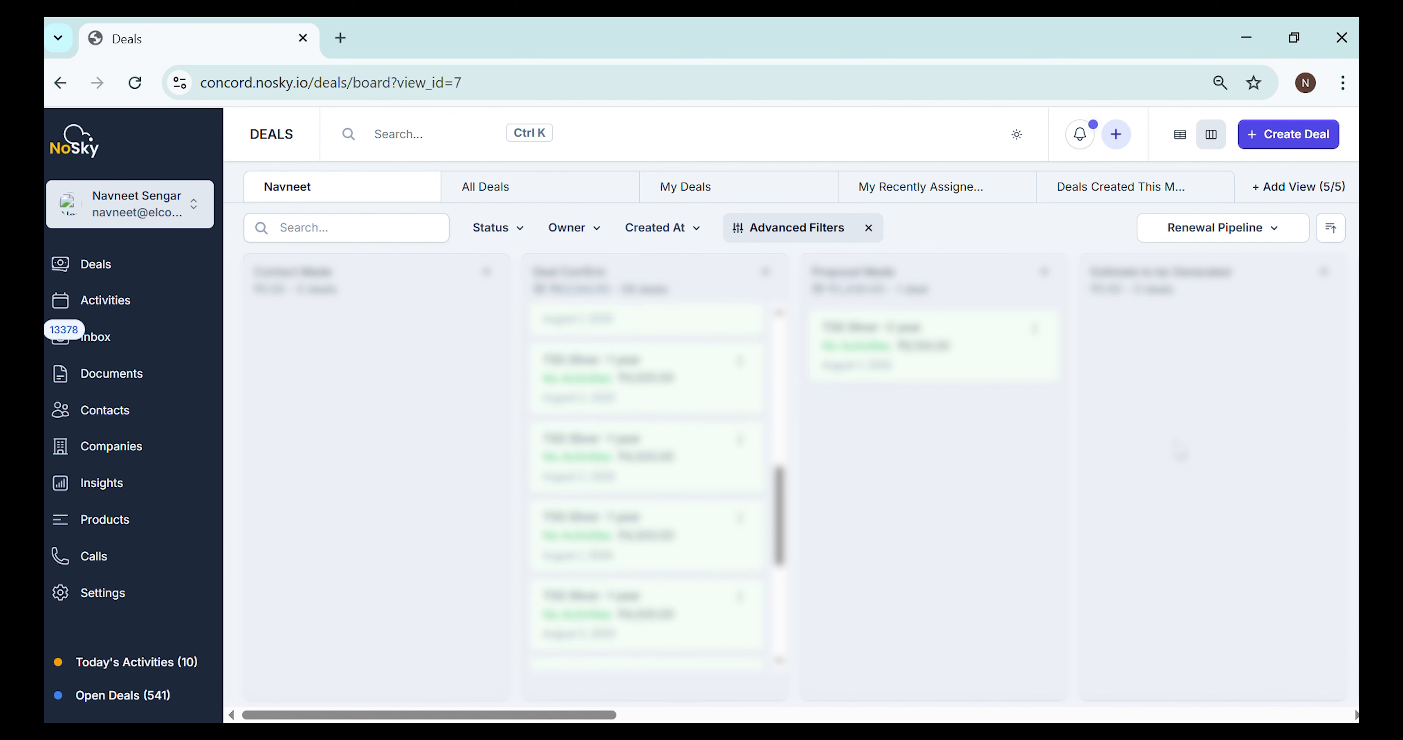
pyautogui.hscroll(10, 1179, 451)
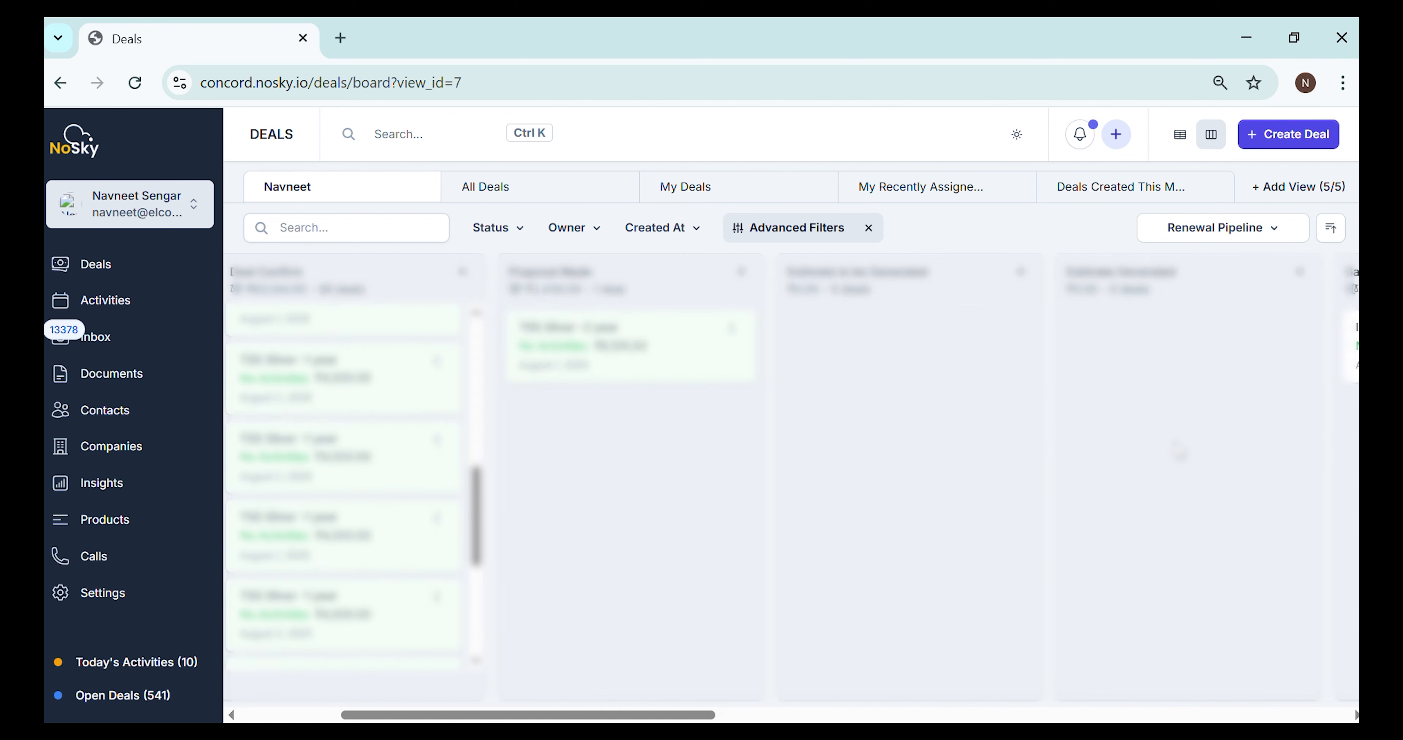
# Change the board's pipeline from Renewal Pipeline to Sales Pipeline and scan its stages
pyautogui.click(1251, 234)
pyautogui.click(1223, 275)
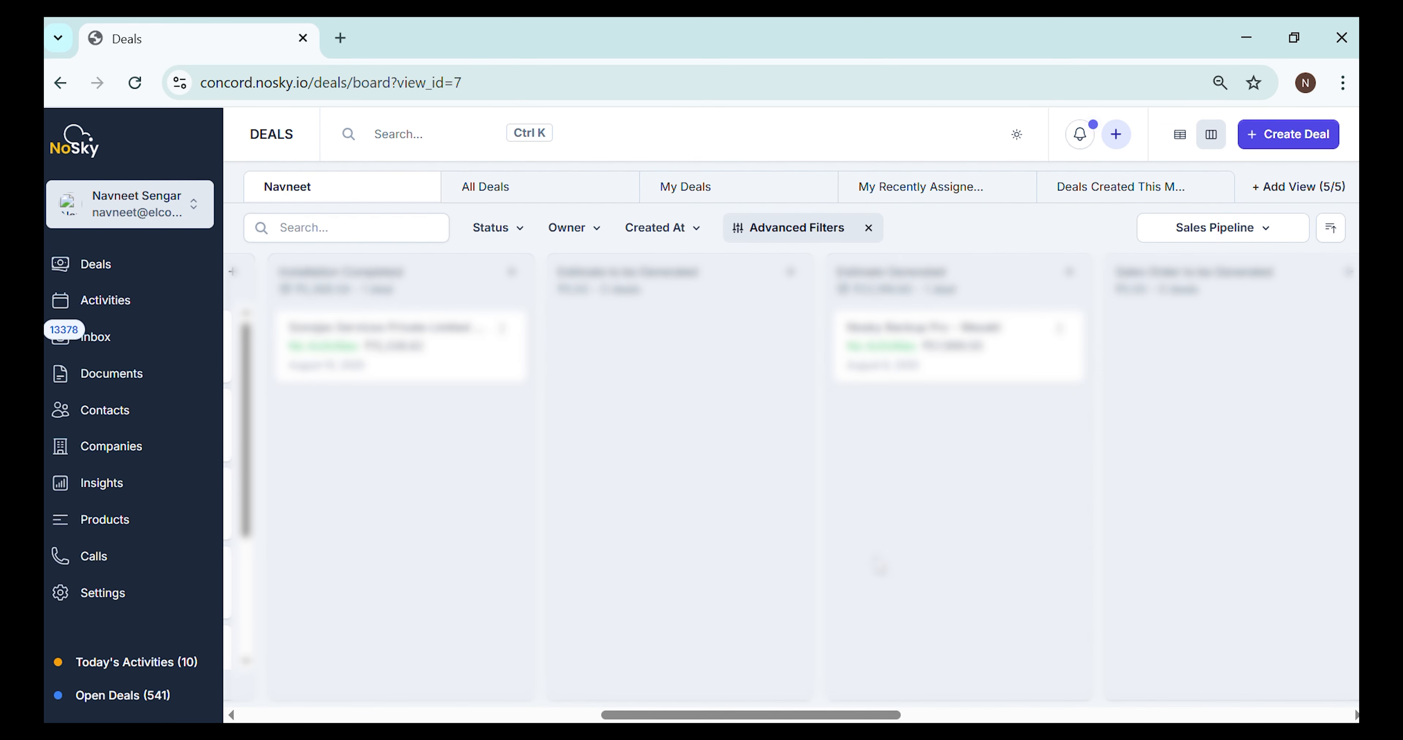
pyautogui.hscroll(-15, 810, 466)
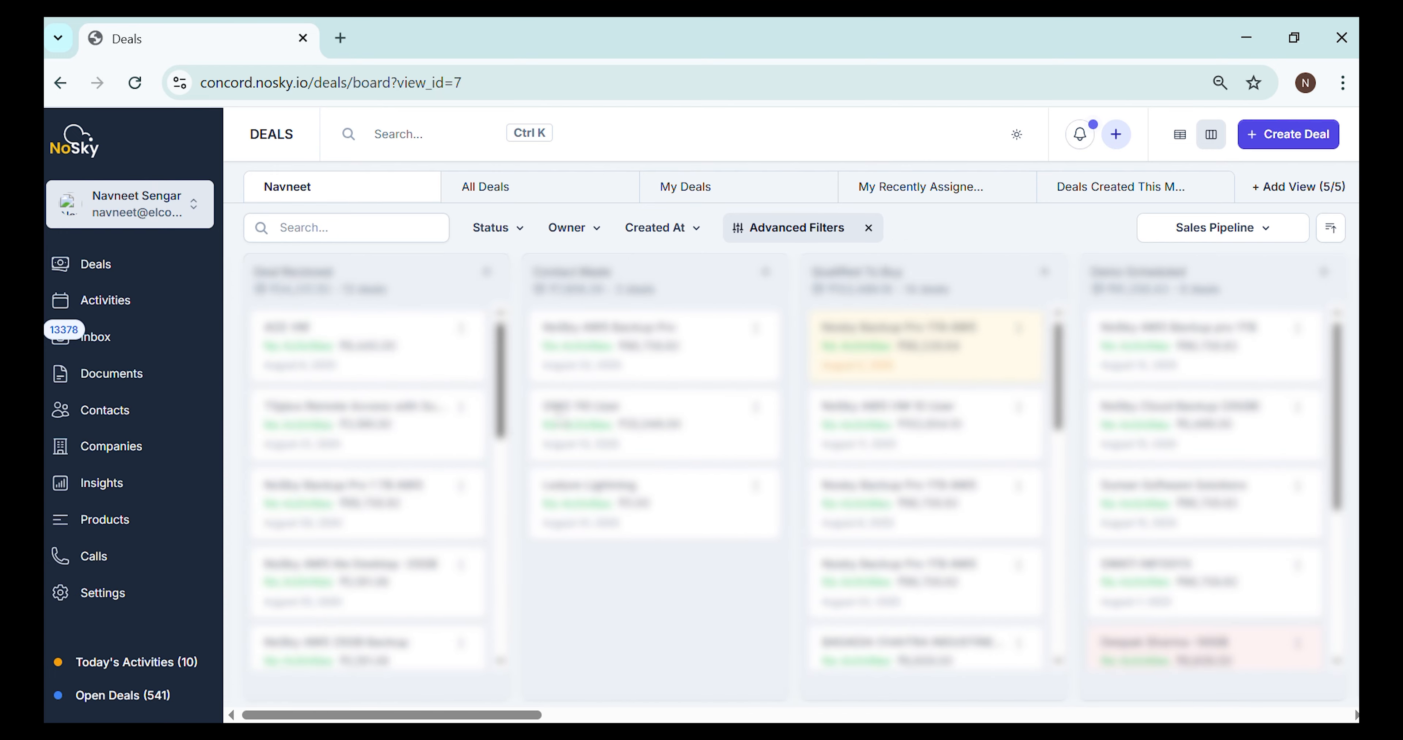
pyautogui.hscroll(3, 765, 434)
pyautogui.hscroll(15, 764, 434)
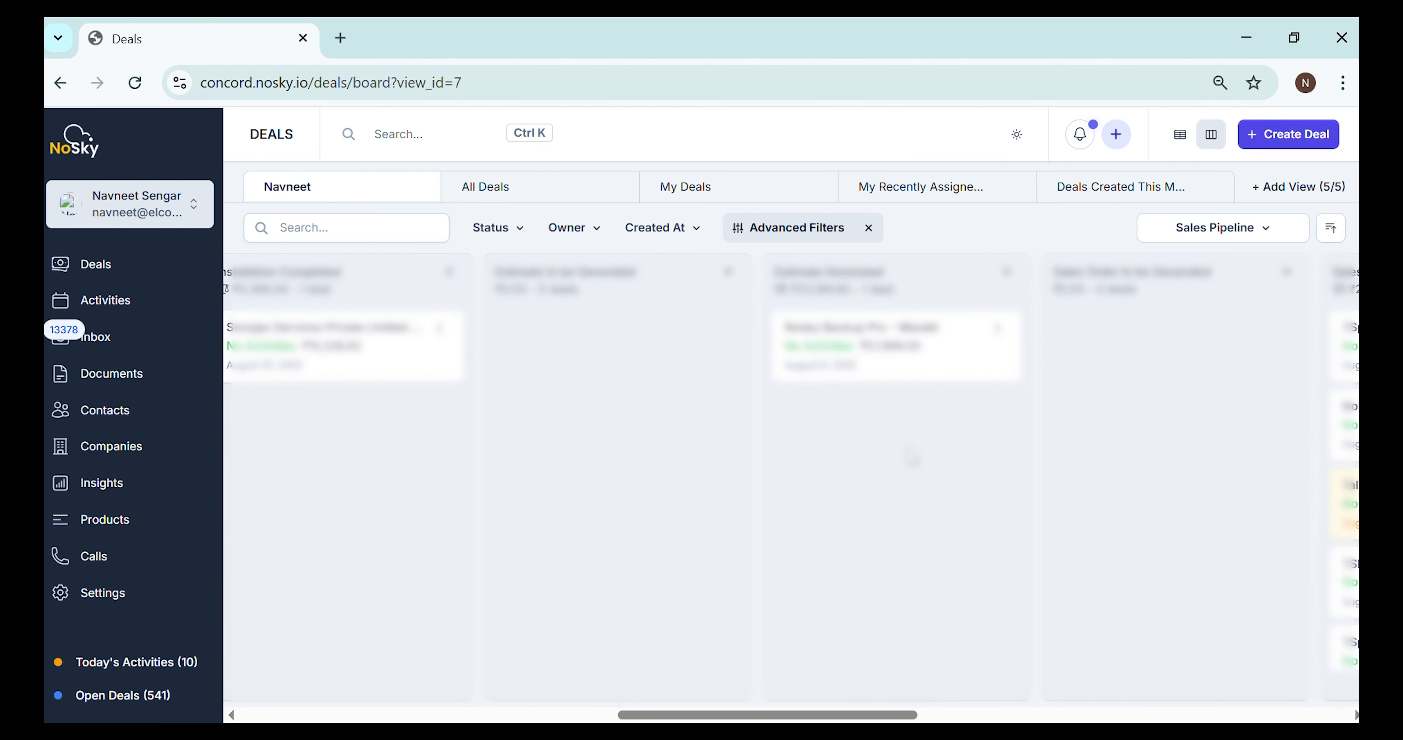
pyautogui.hscroll(10, 912, 459)
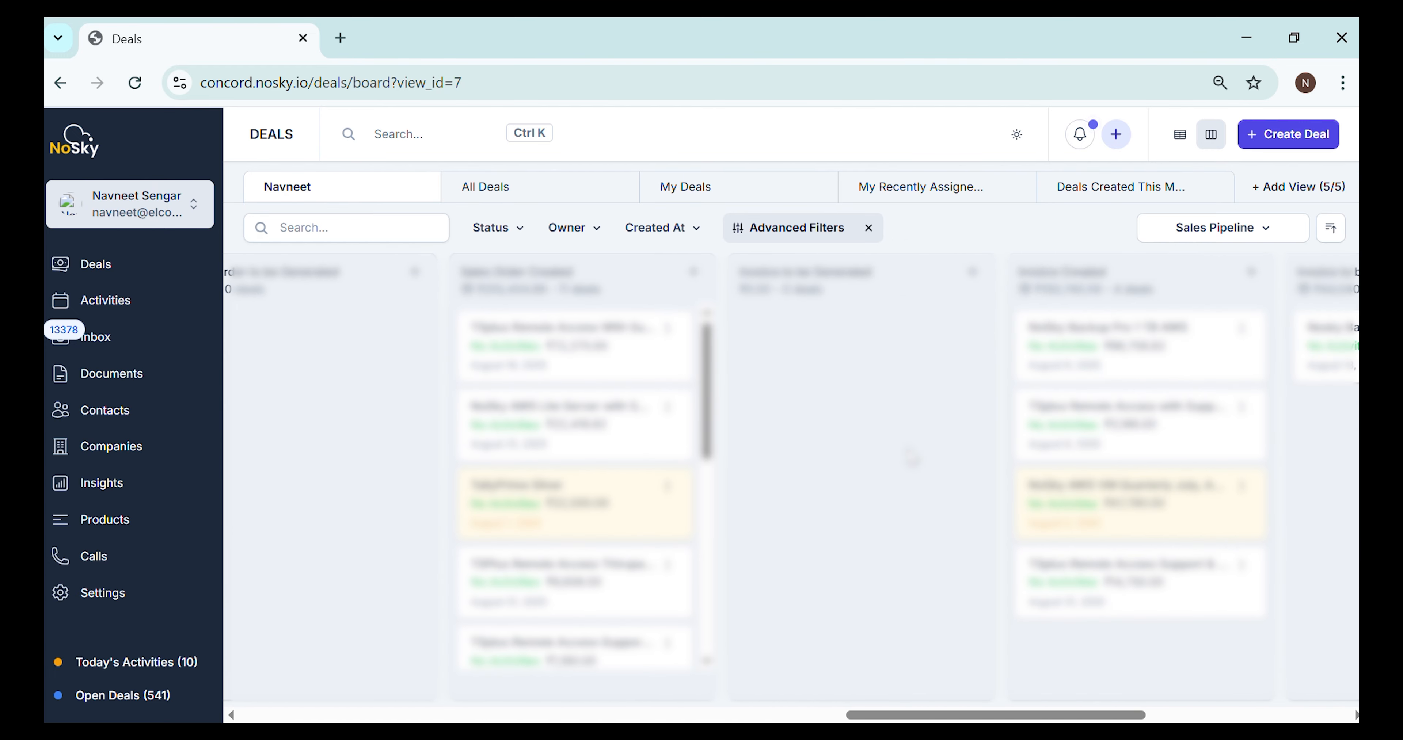
# Check the Owner, Created At and Status (Open, Won, Lost) filter options
pyautogui.click(599, 236)
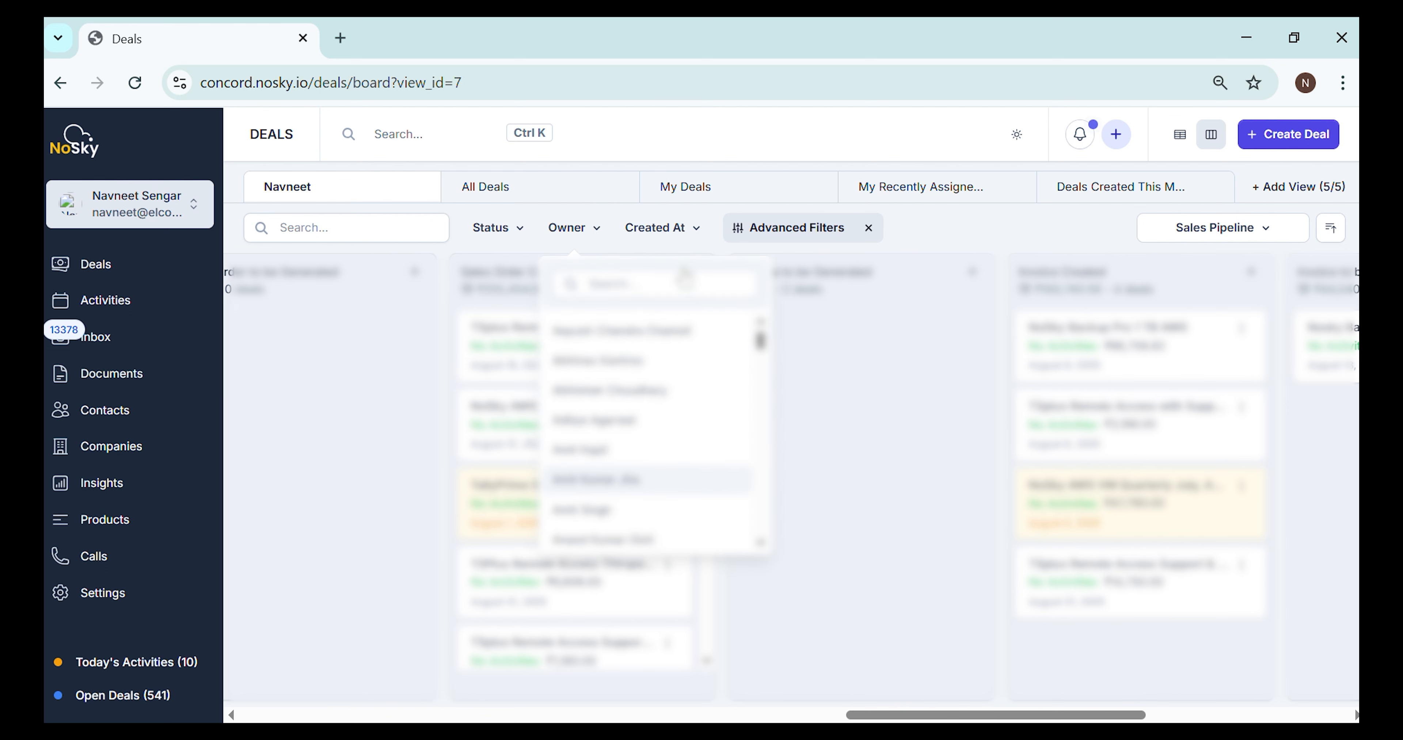
pyautogui.click(685, 233)
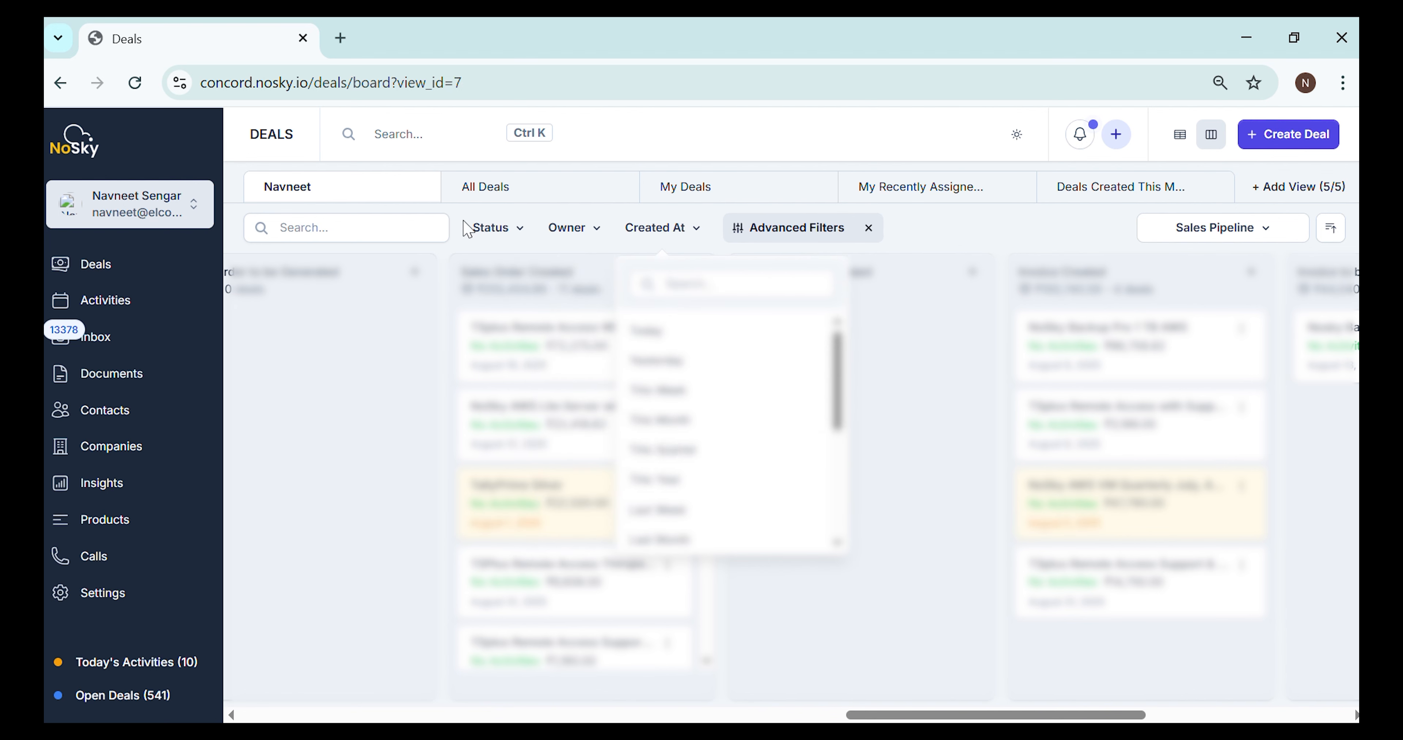
pyautogui.click(520, 229)
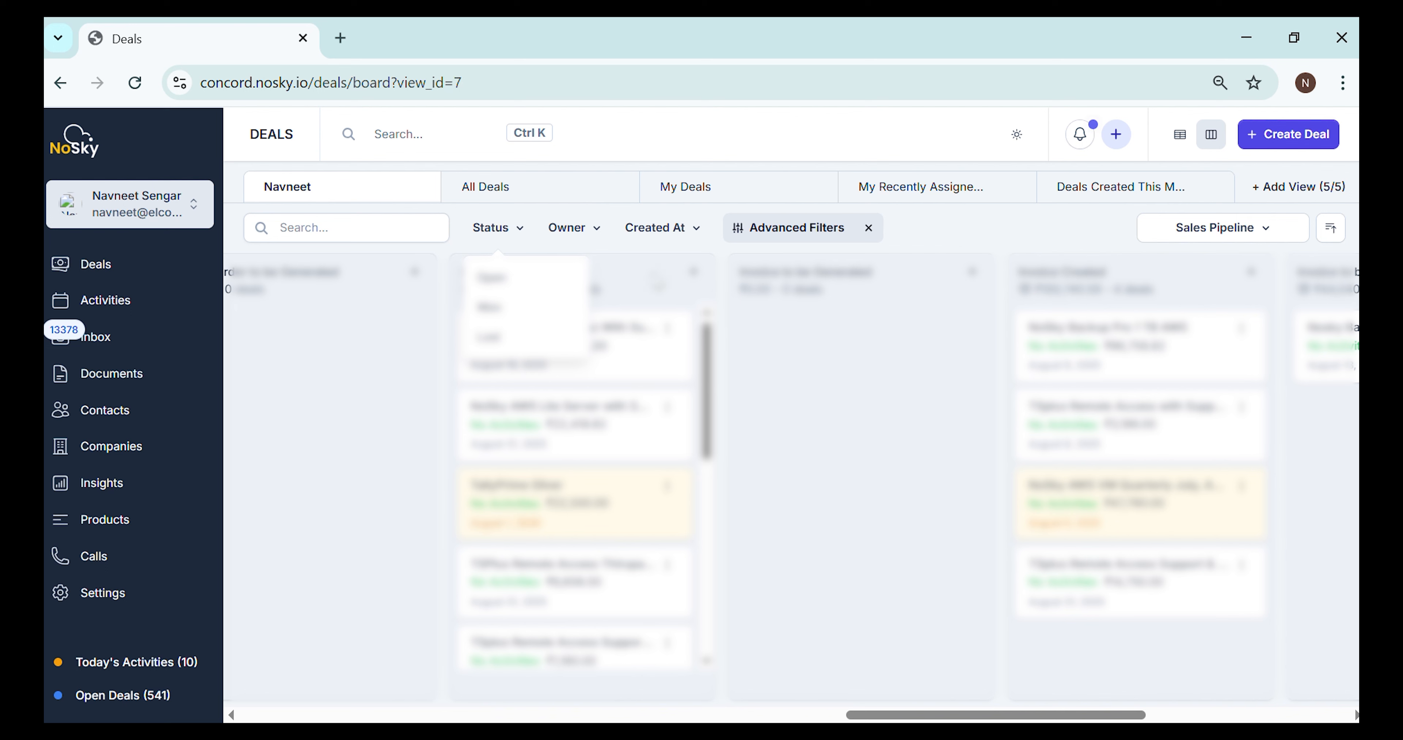
# Open the Activities page and scroll through All Activities
pyautogui.click(114, 313)
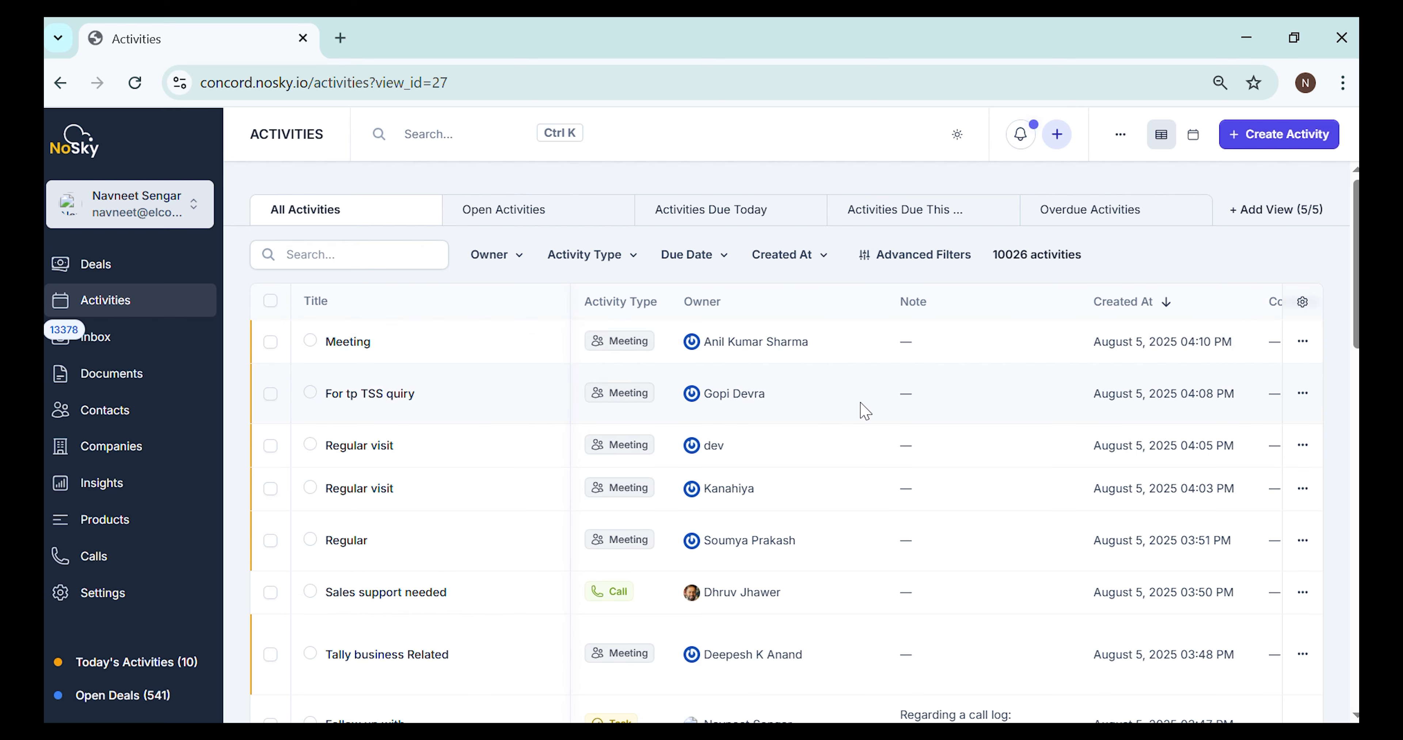
pyautogui.scroll(-2, 865, 415)
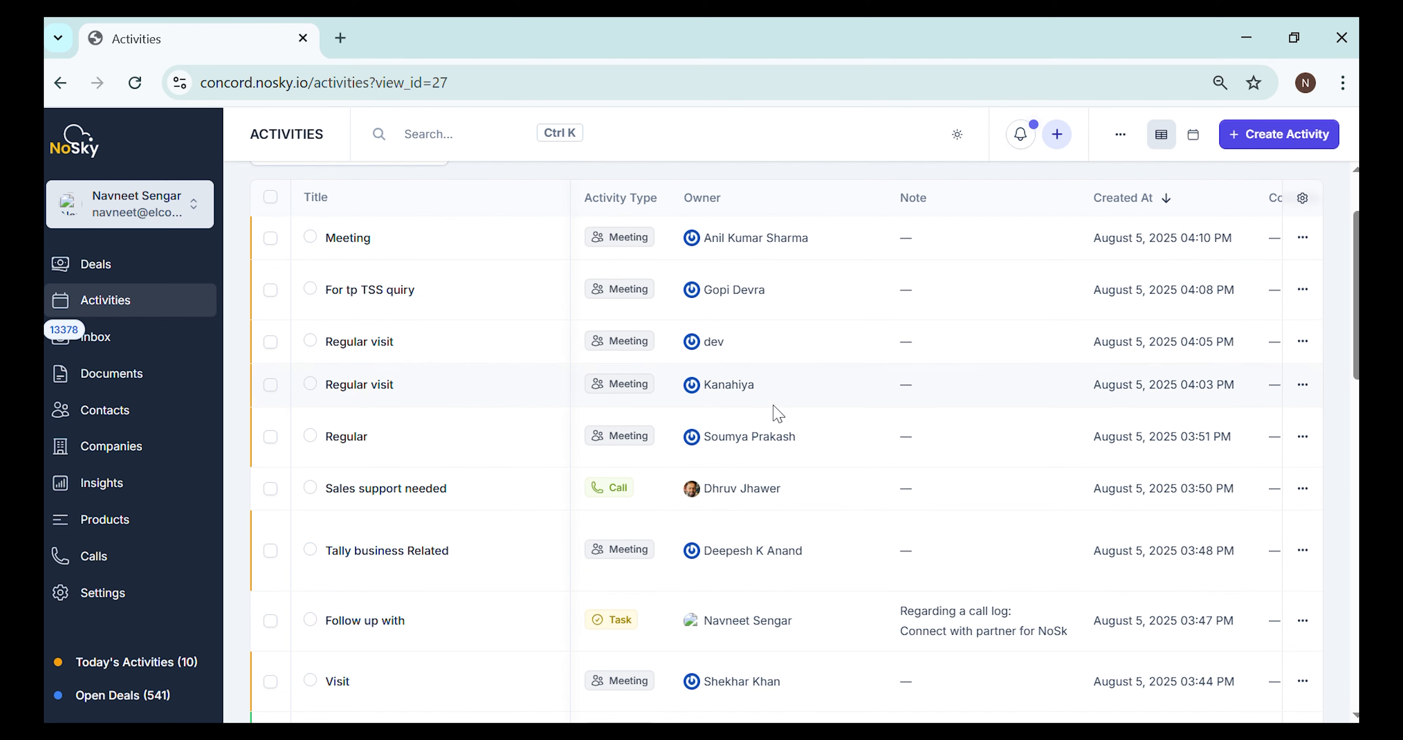
pyautogui.scroll(-8, 814, 563)
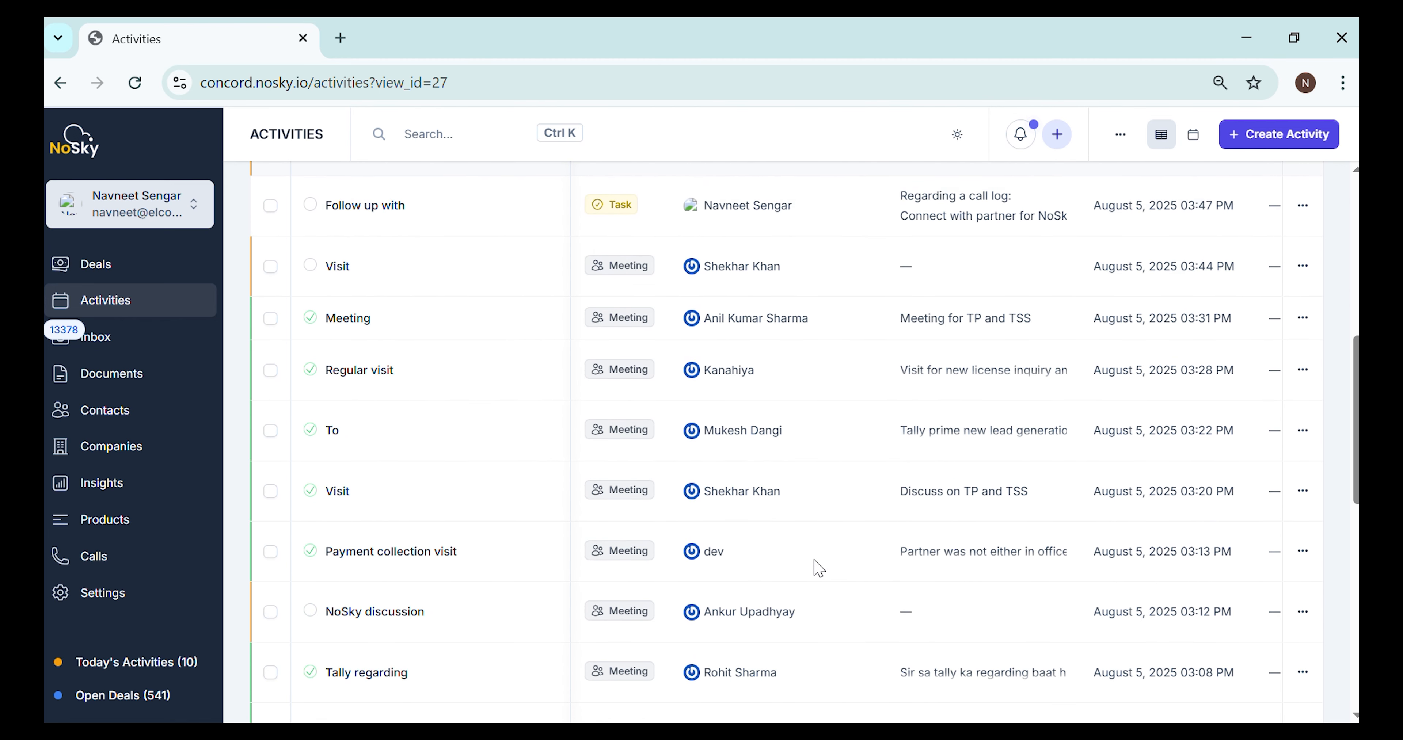
pyautogui.scroll(10, 817, 566)
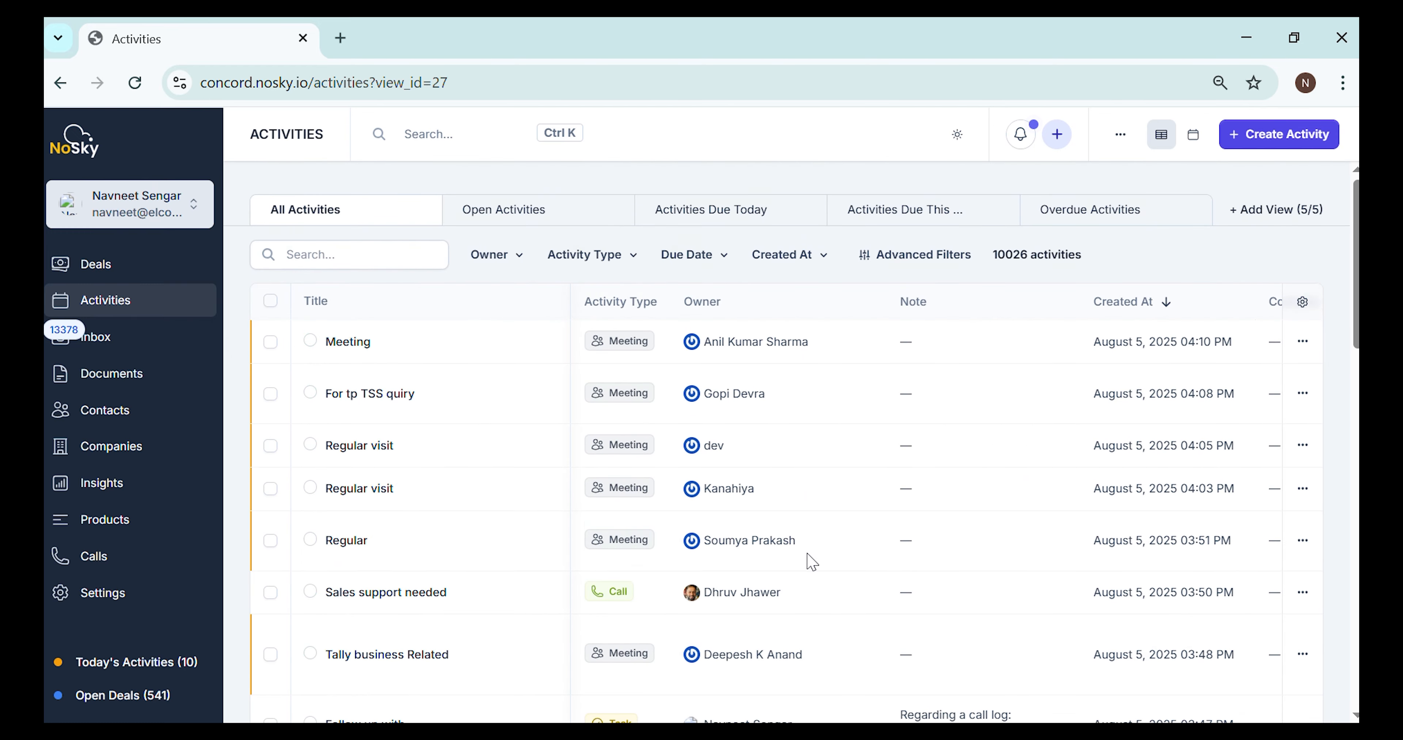
# Look over the new-activity form, then cancel it without saving
pyautogui.click(1252, 142)
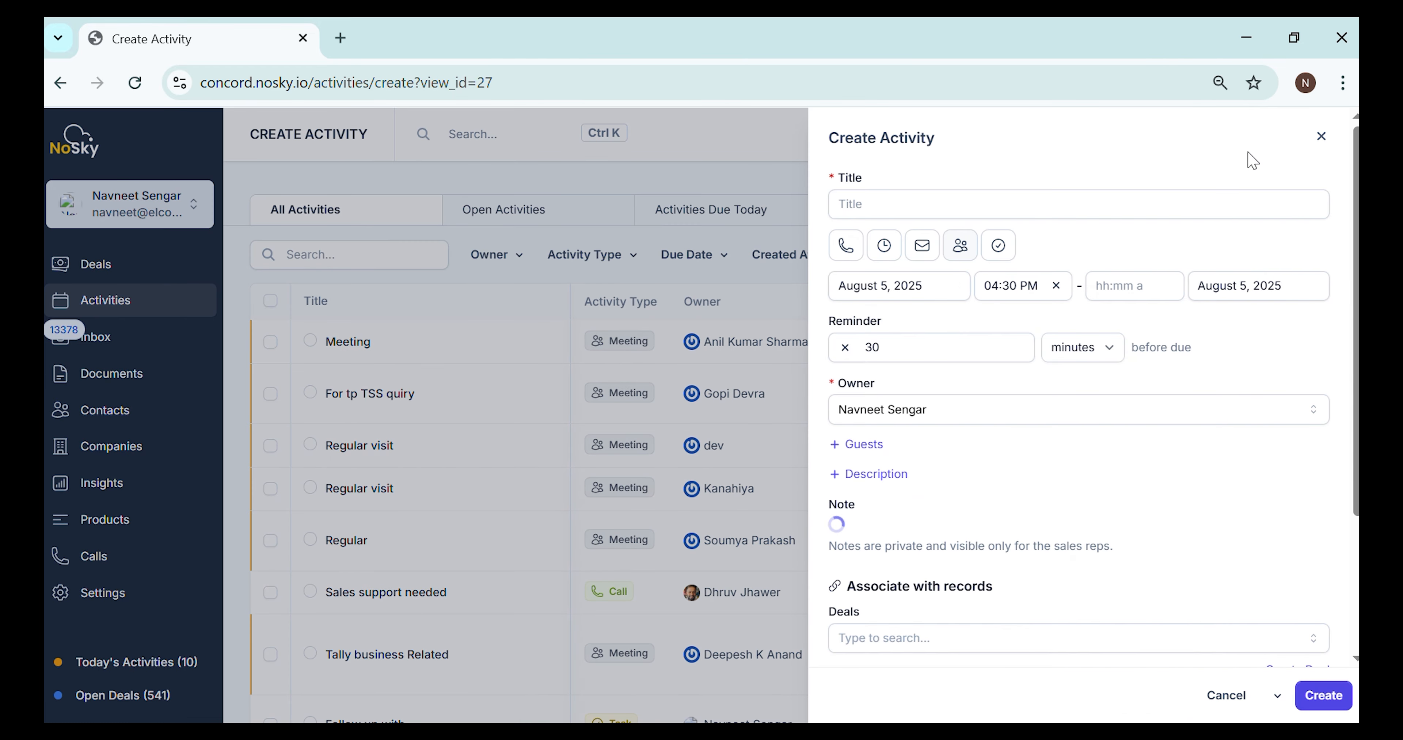
pyautogui.scroll(-4, 1098, 498)
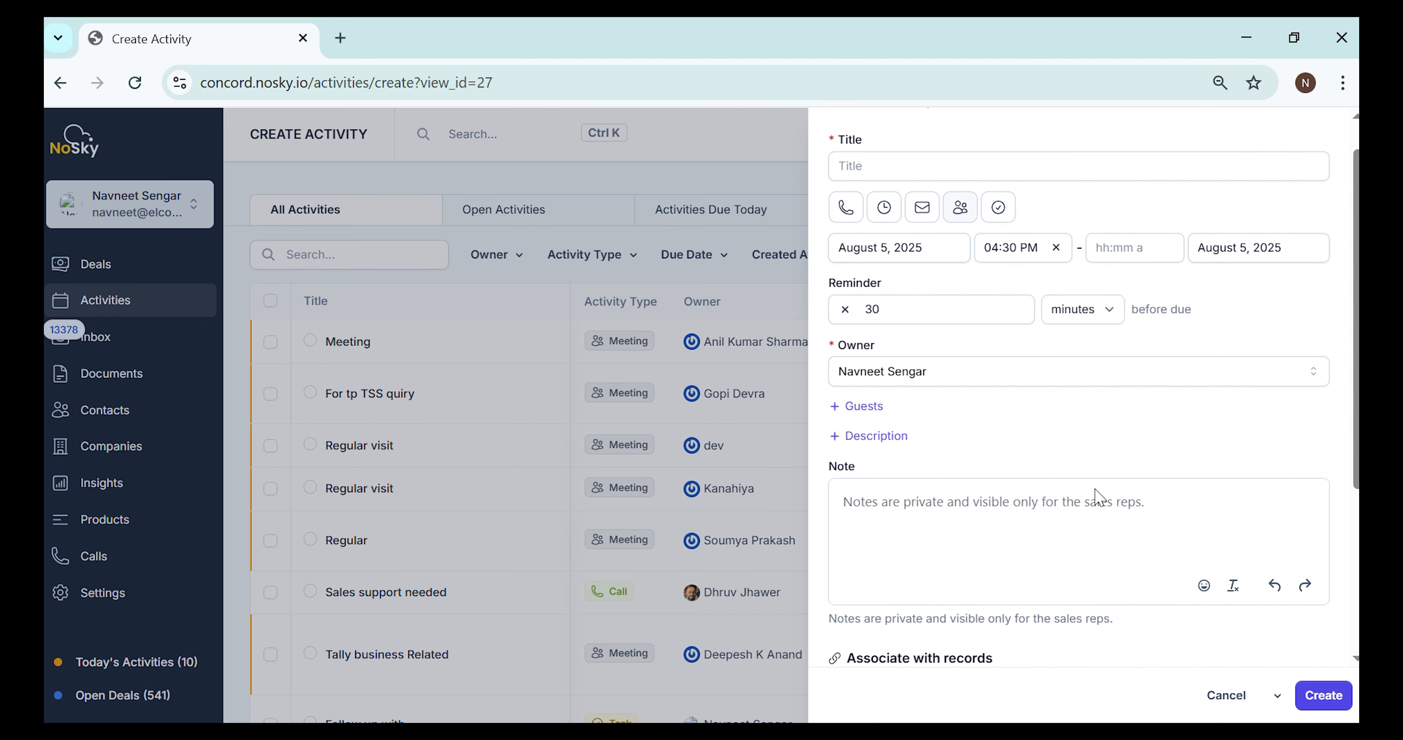
pyautogui.scroll(-2, 1135, 573)
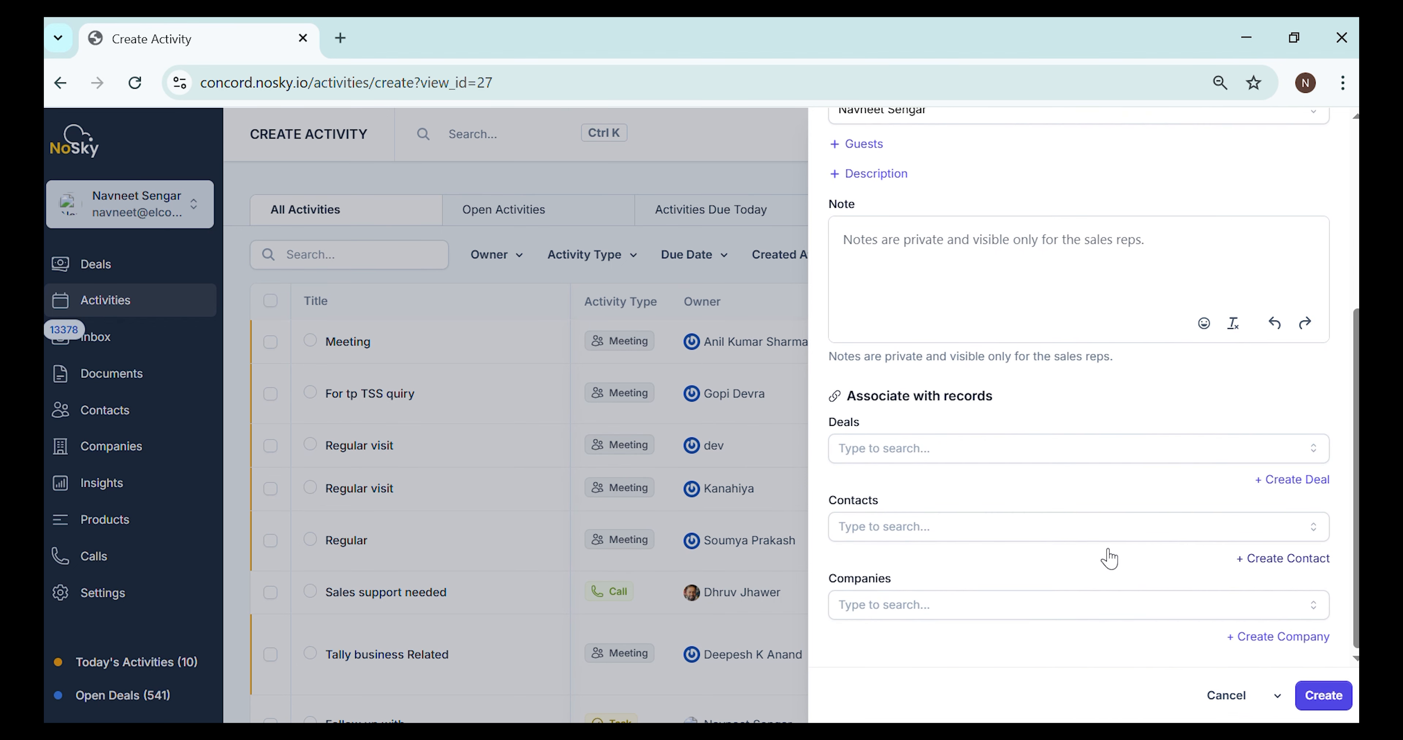
pyautogui.click(1226, 695)
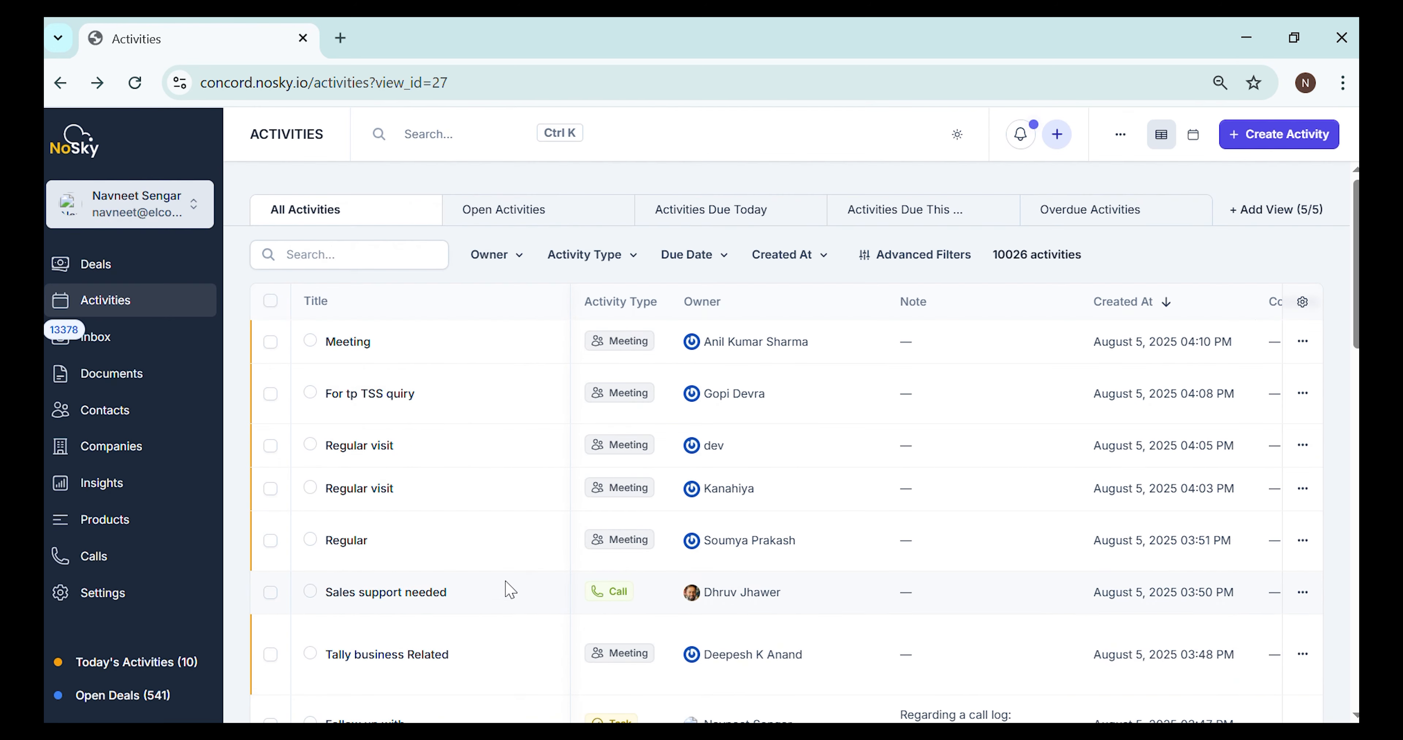
# Tick the circle on the 'Follow up with' task to mark it completed
pyautogui.scroll(-2, 514, 591)
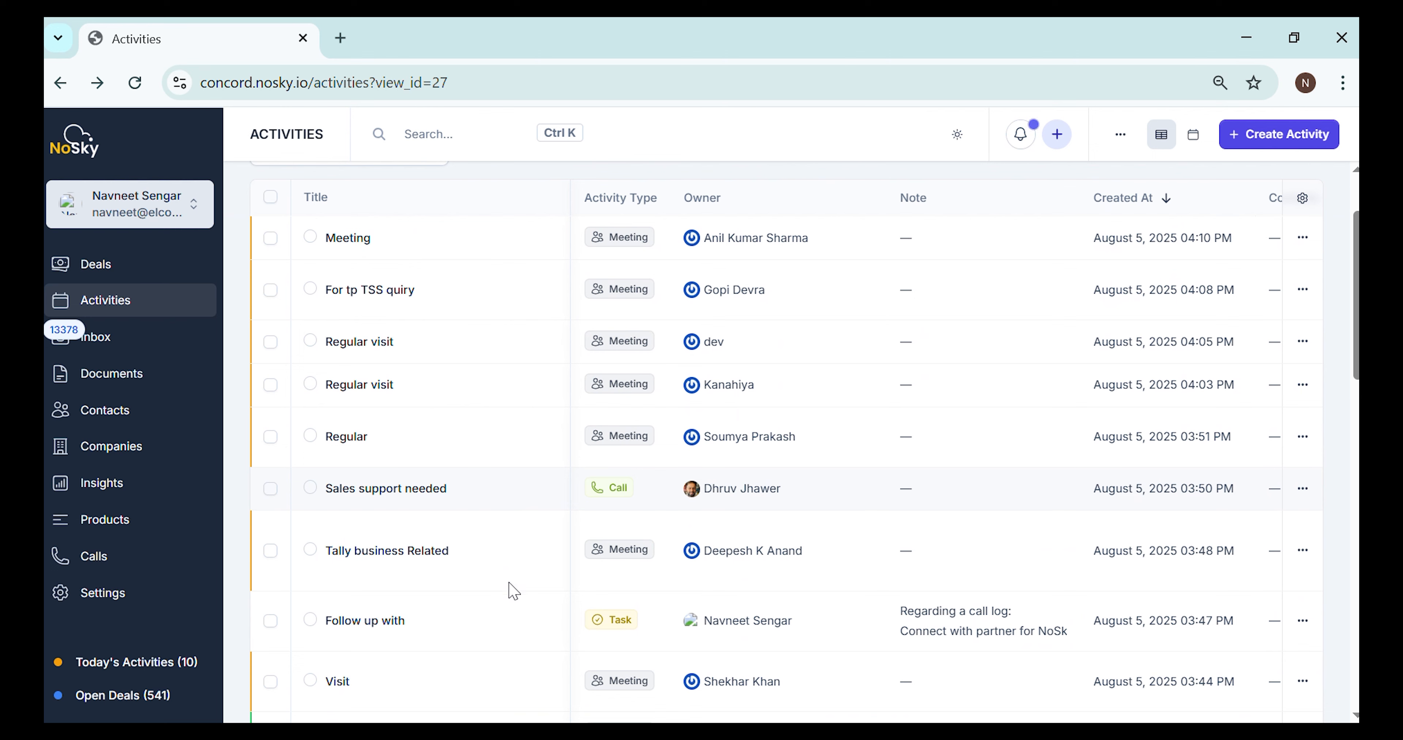
pyautogui.click(312, 620)
pyautogui.scroll(2, 845, 350)
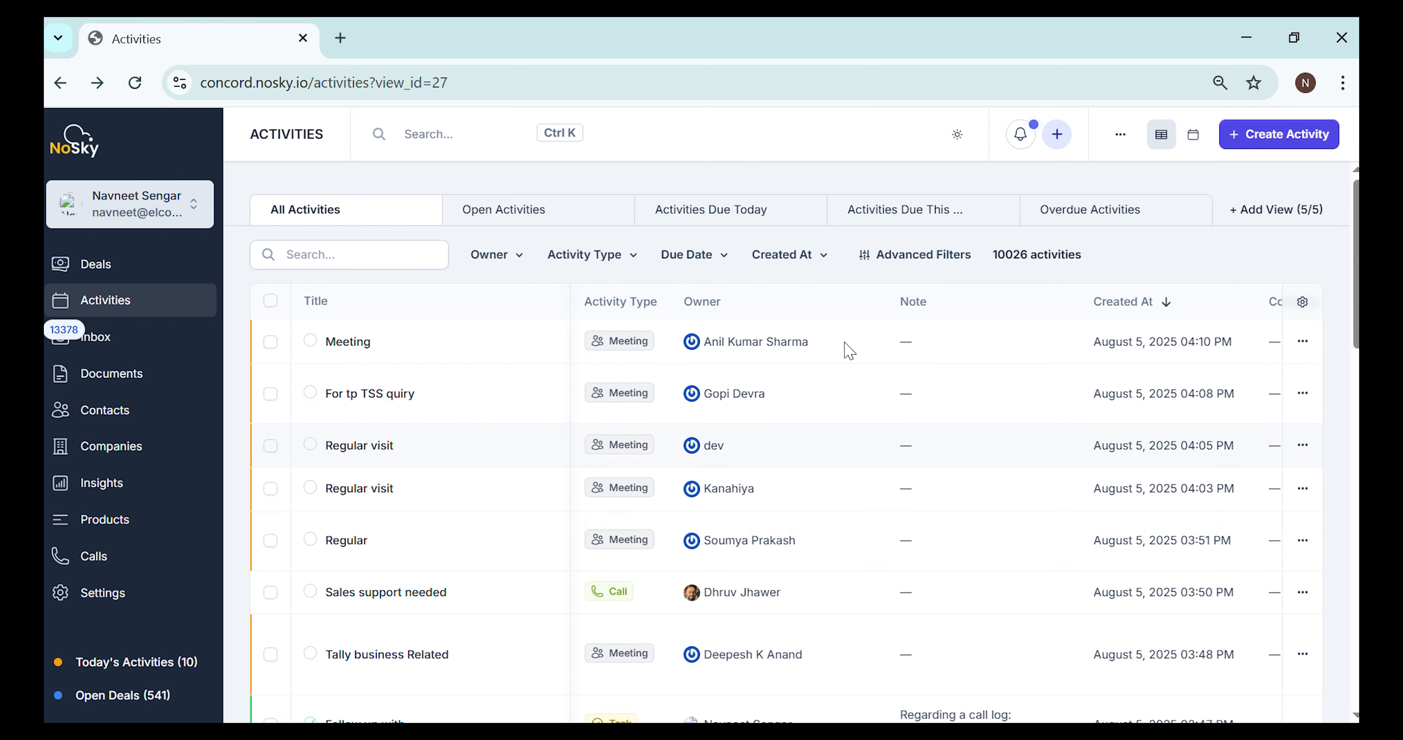
pyautogui.scroll(-5, 841, 566)
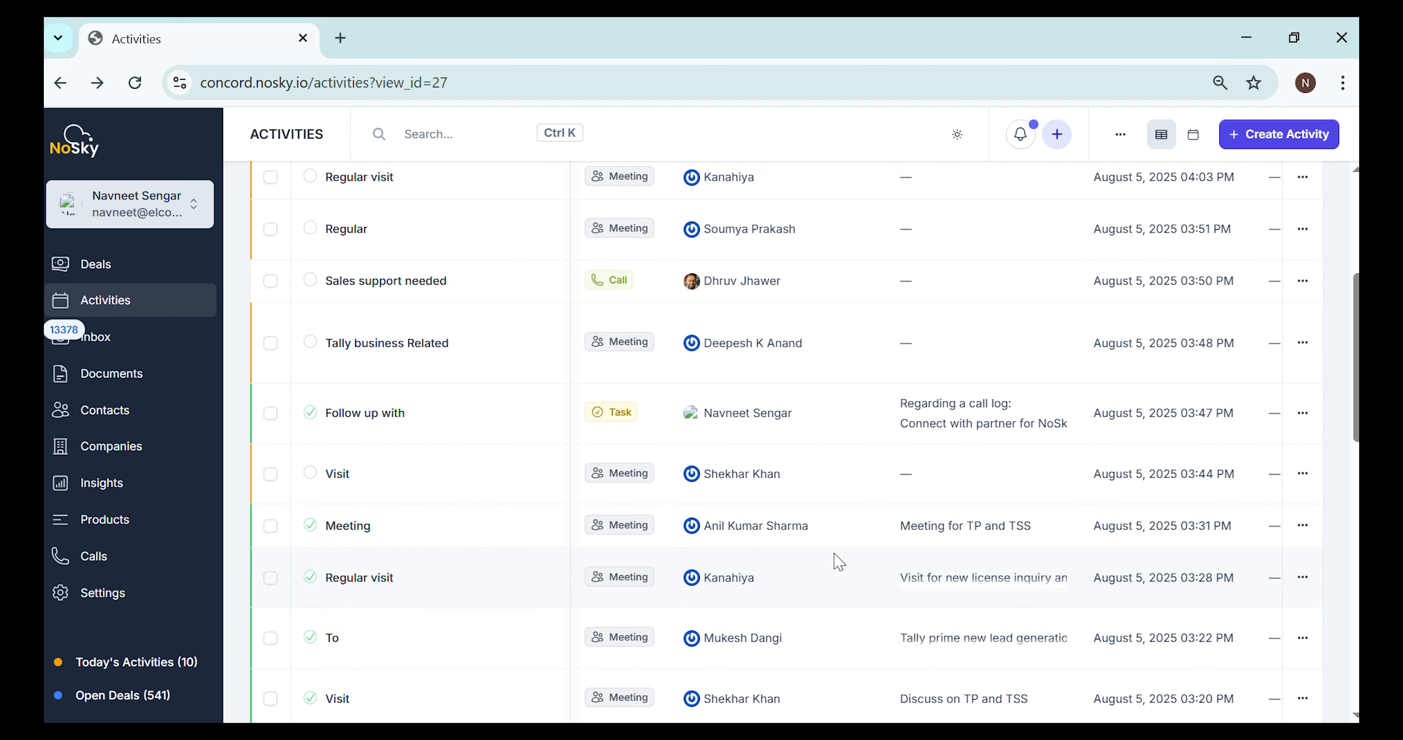
pyautogui.scroll(5, 842, 566)
pyautogui.scroll(1, 844, 528)
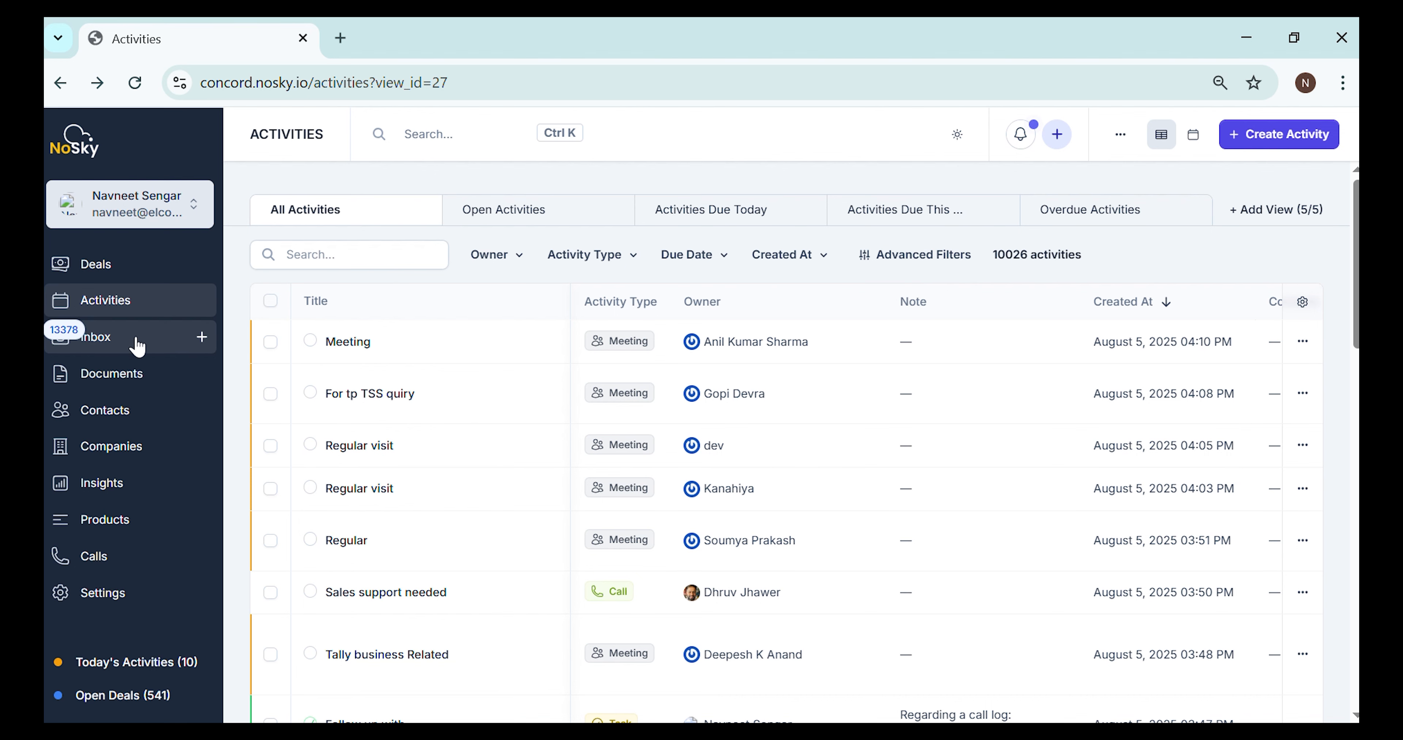
# Pass through the Inbox, then open the Documents list of 5 documents
pyautogui.click(163, 356)
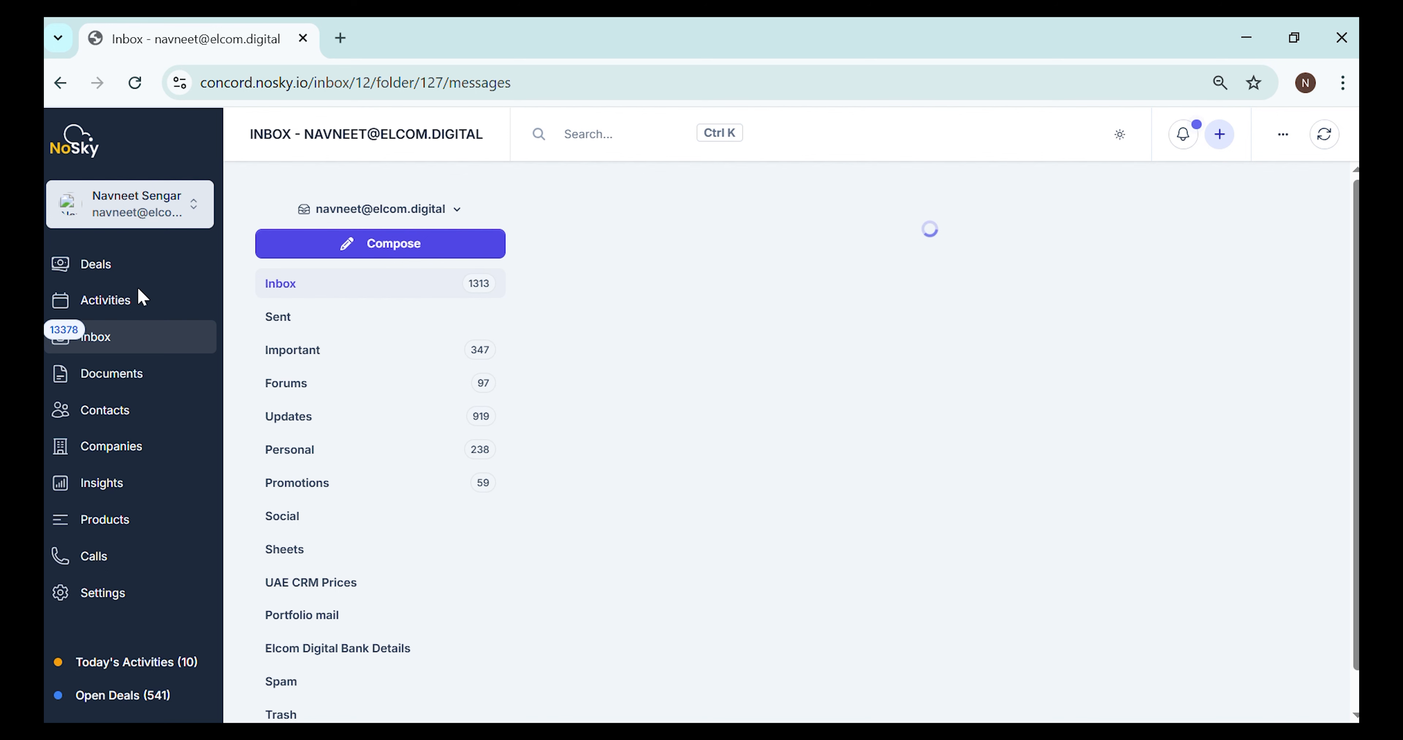
pyautogui.click(141, 378)
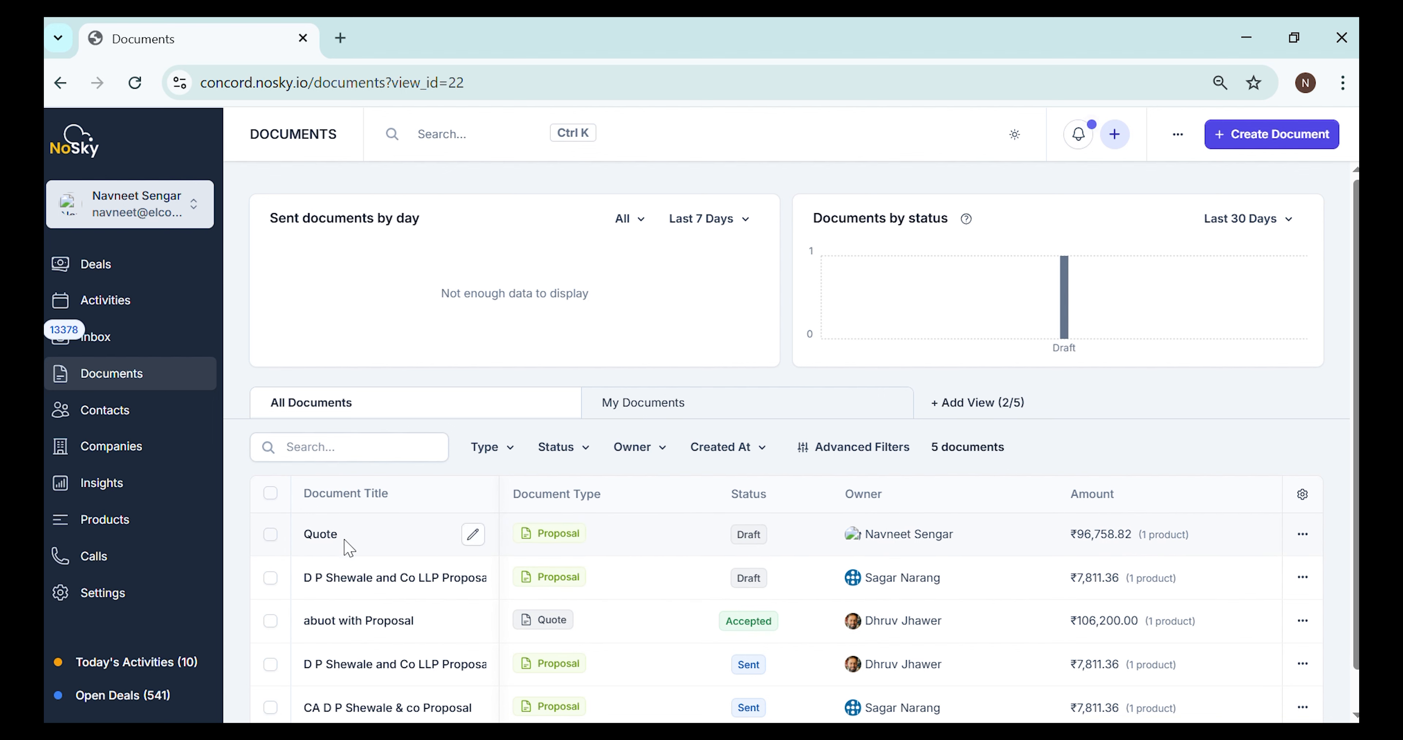
pyautogui.click(332, 545)
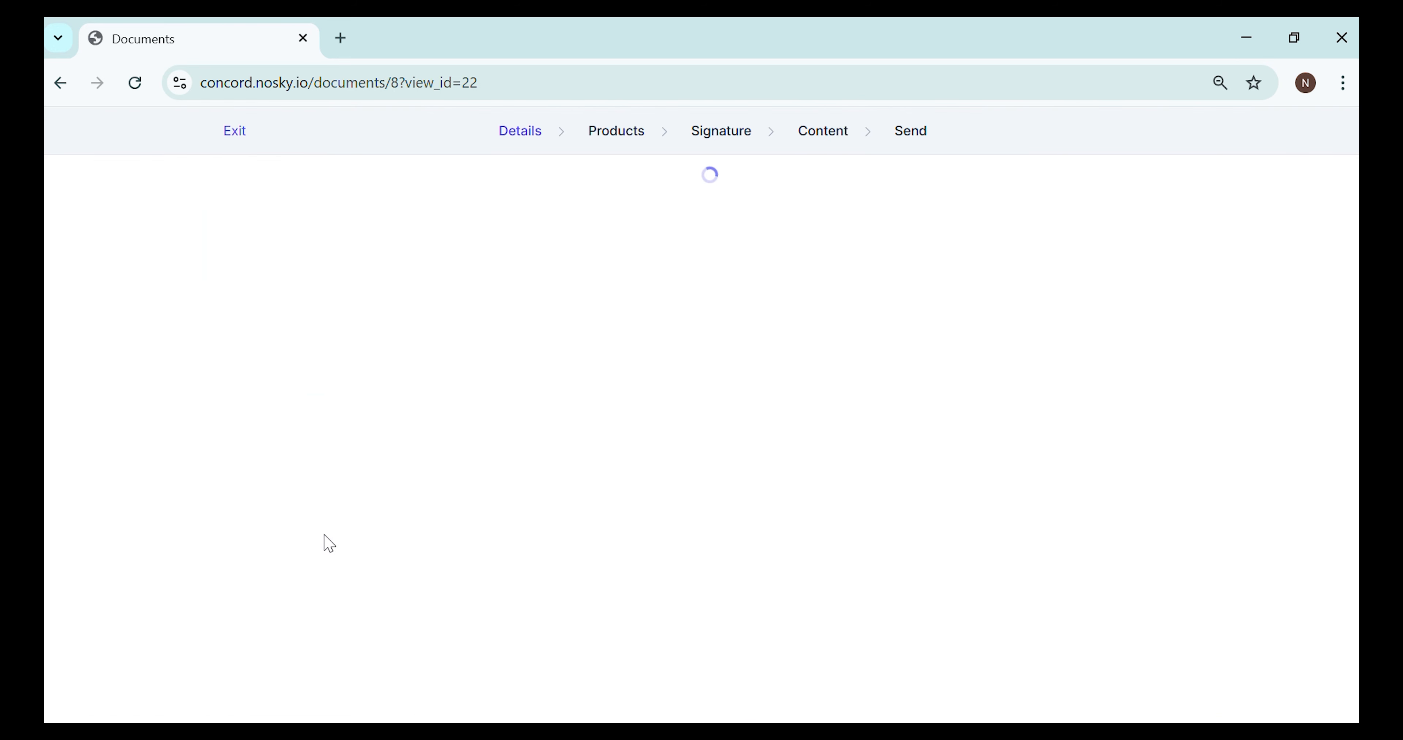
pyautogui.scroll(-2, 780, 401)
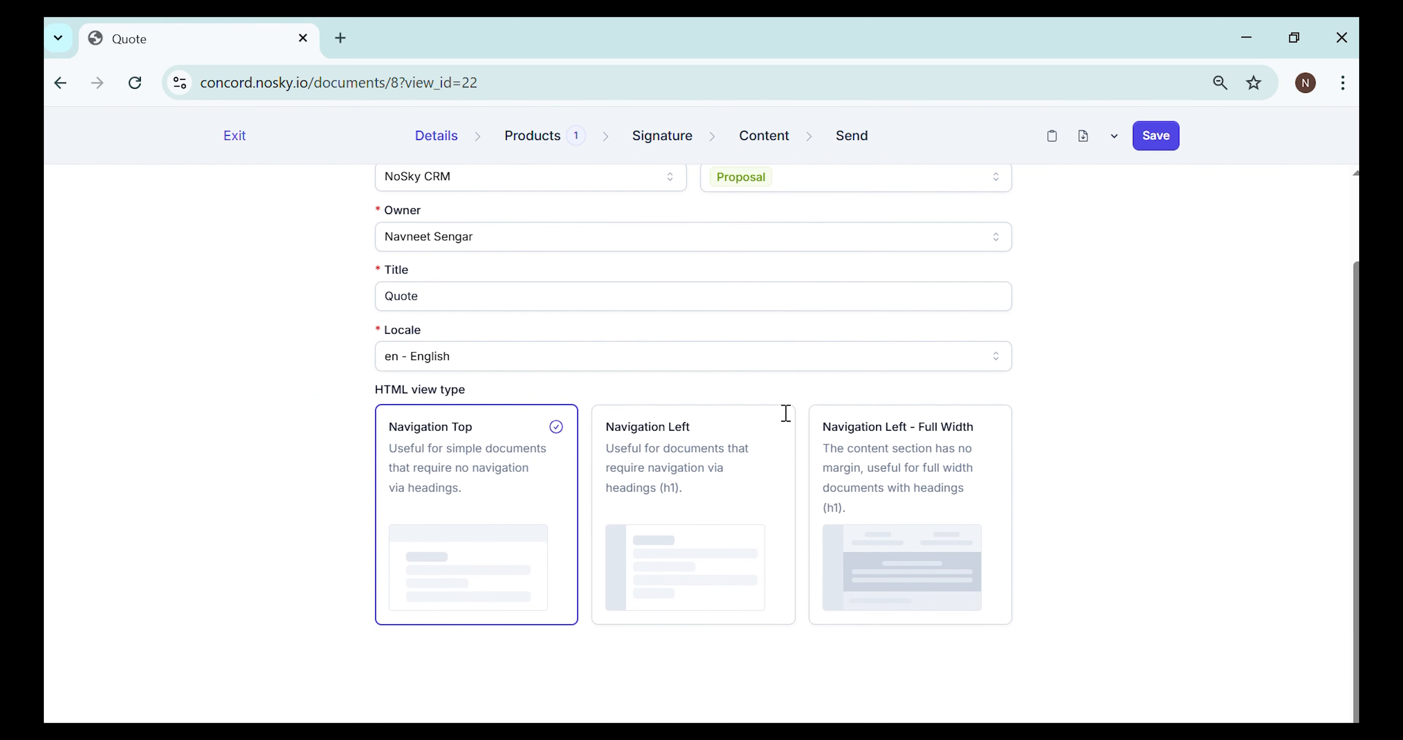
pyautogui.scroll(2, 763, 486)
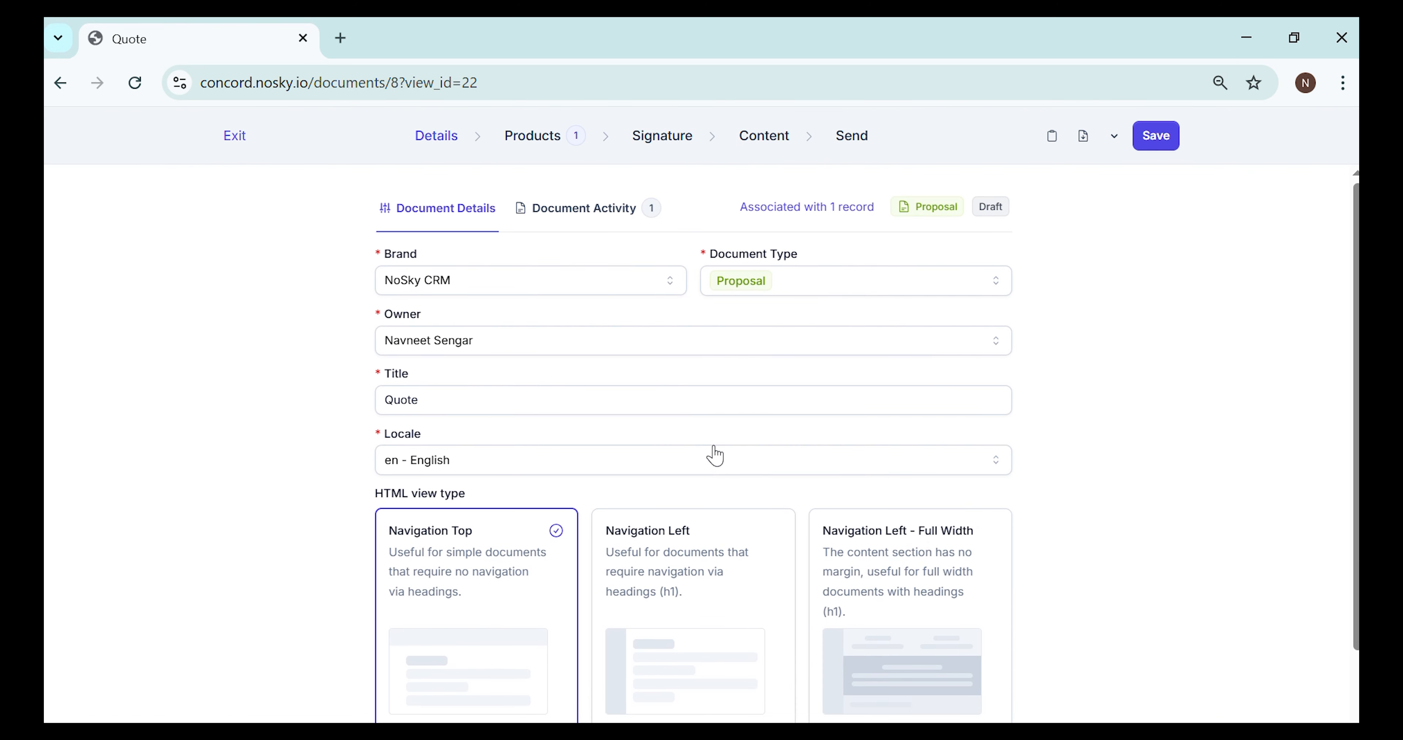
pyautogui.click(228, 136)
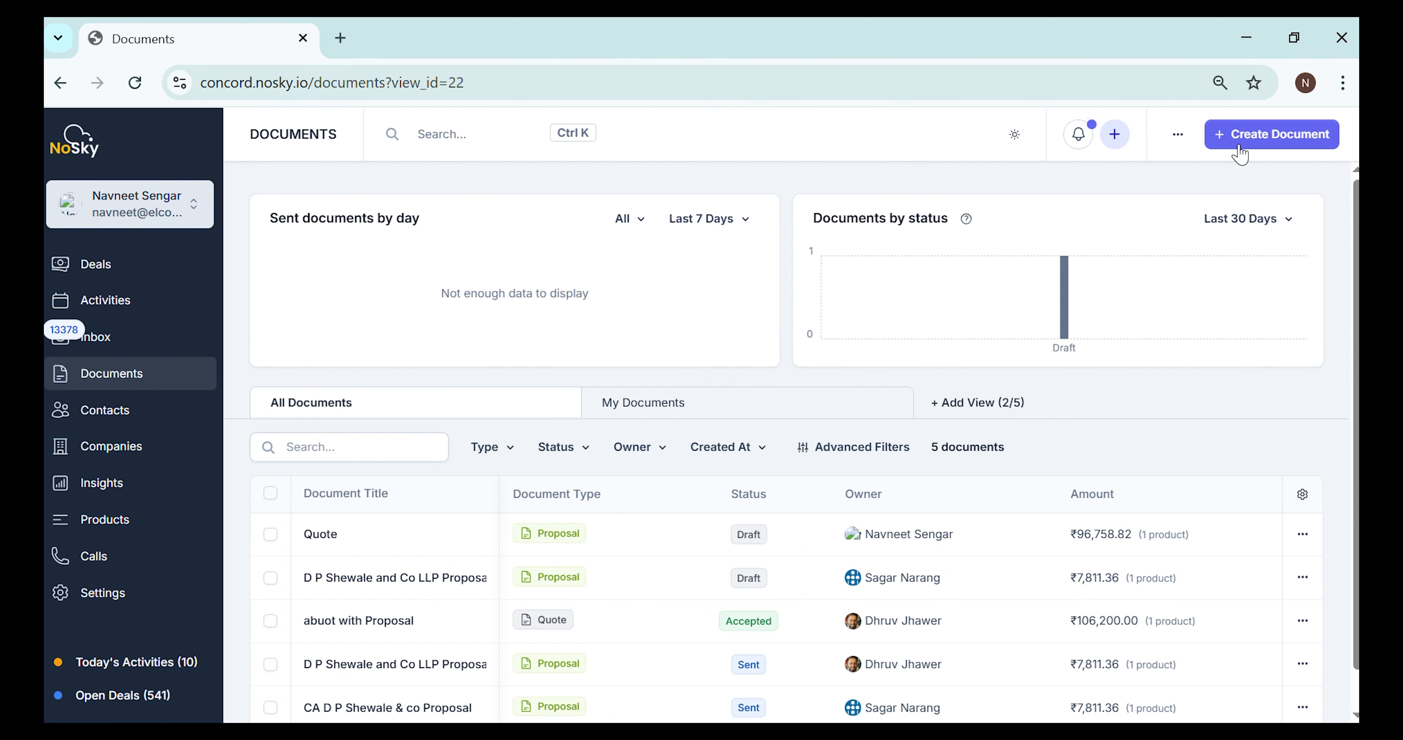
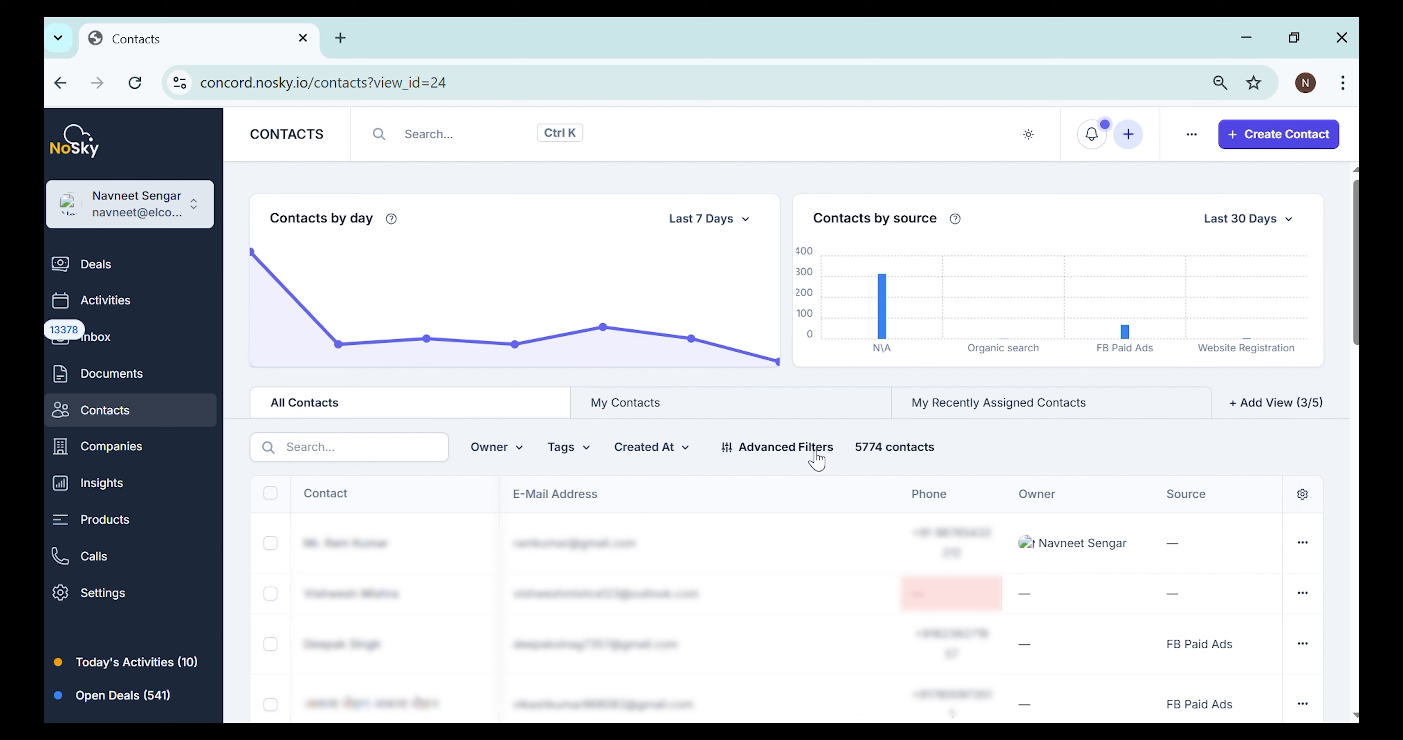
# Scroll through the contact records, then open the Companies list of 12486 companies
pyautogui.scroll(-2, 776, 532)
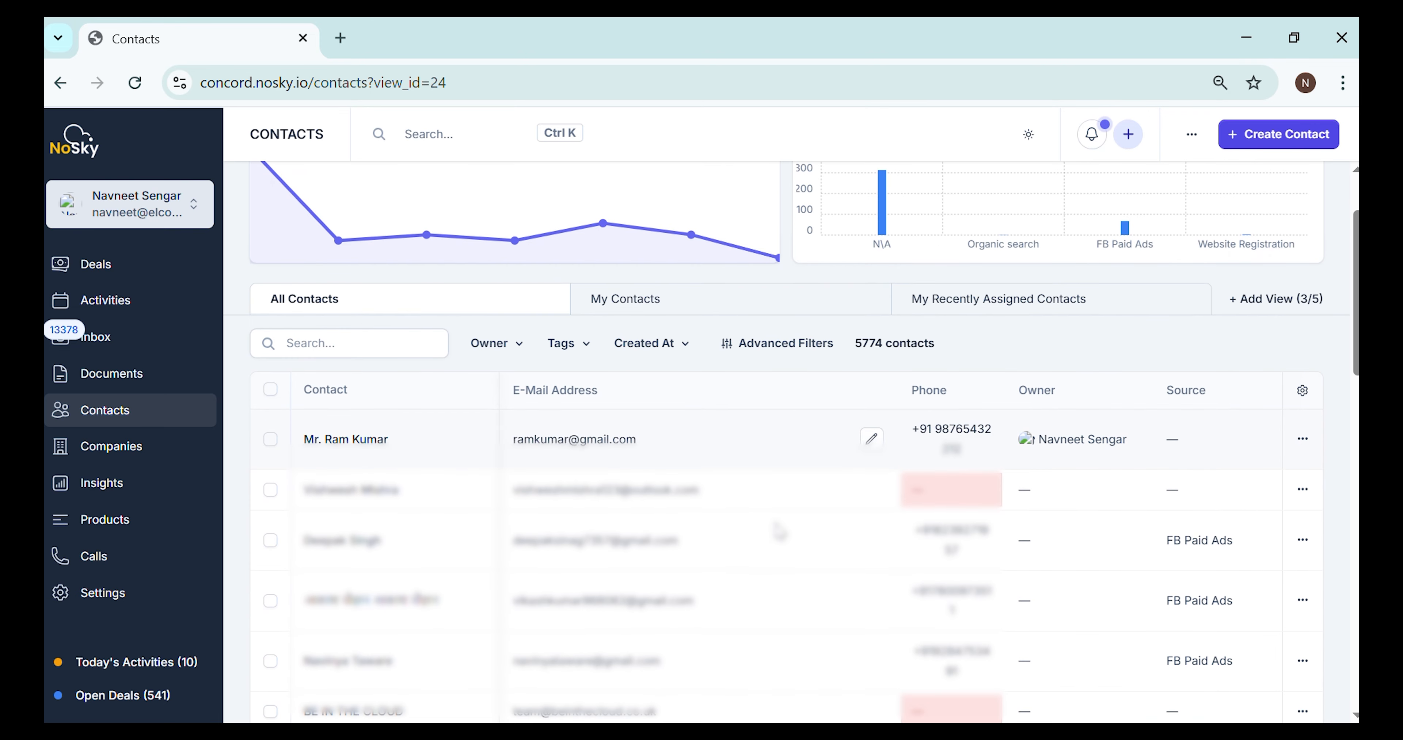
pyautogui.scroll(-2, 784, 522)
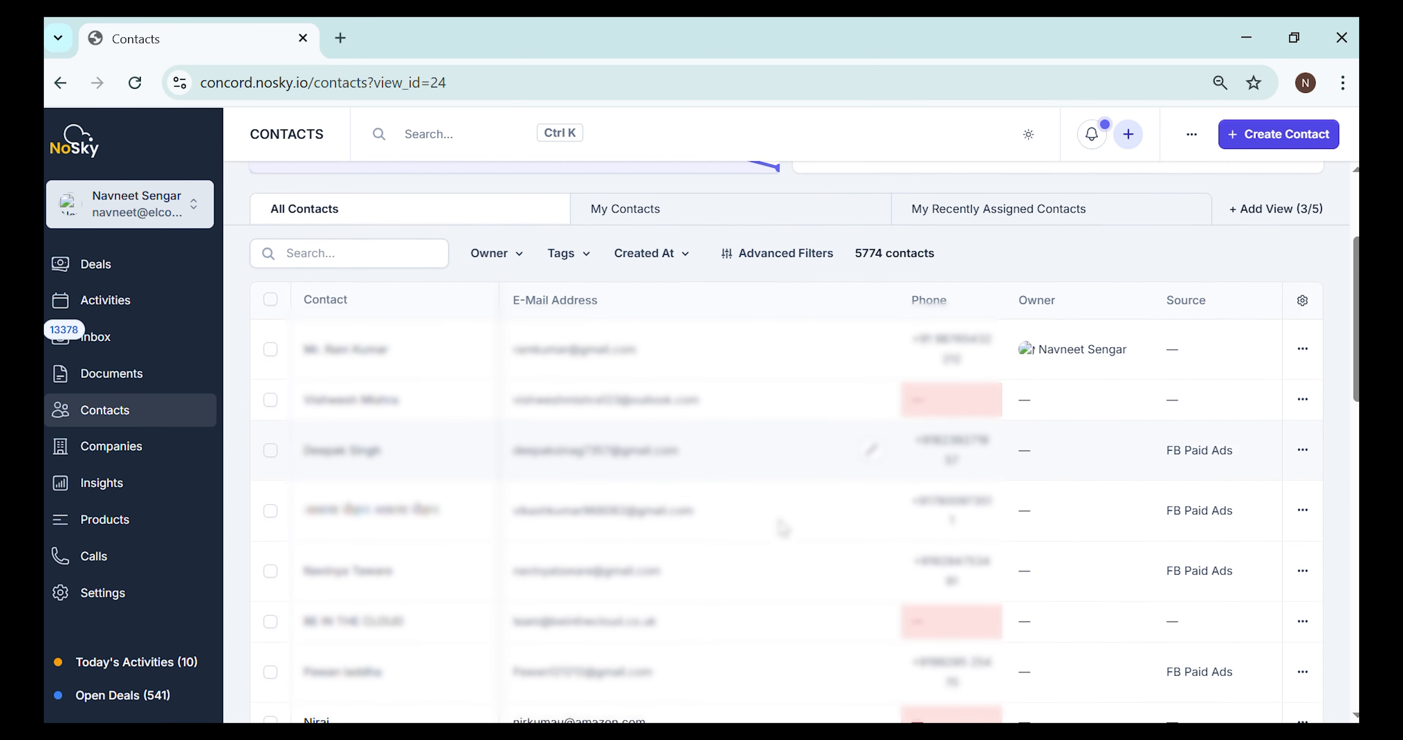
pyautogui.scroll(-5, 773, 490)
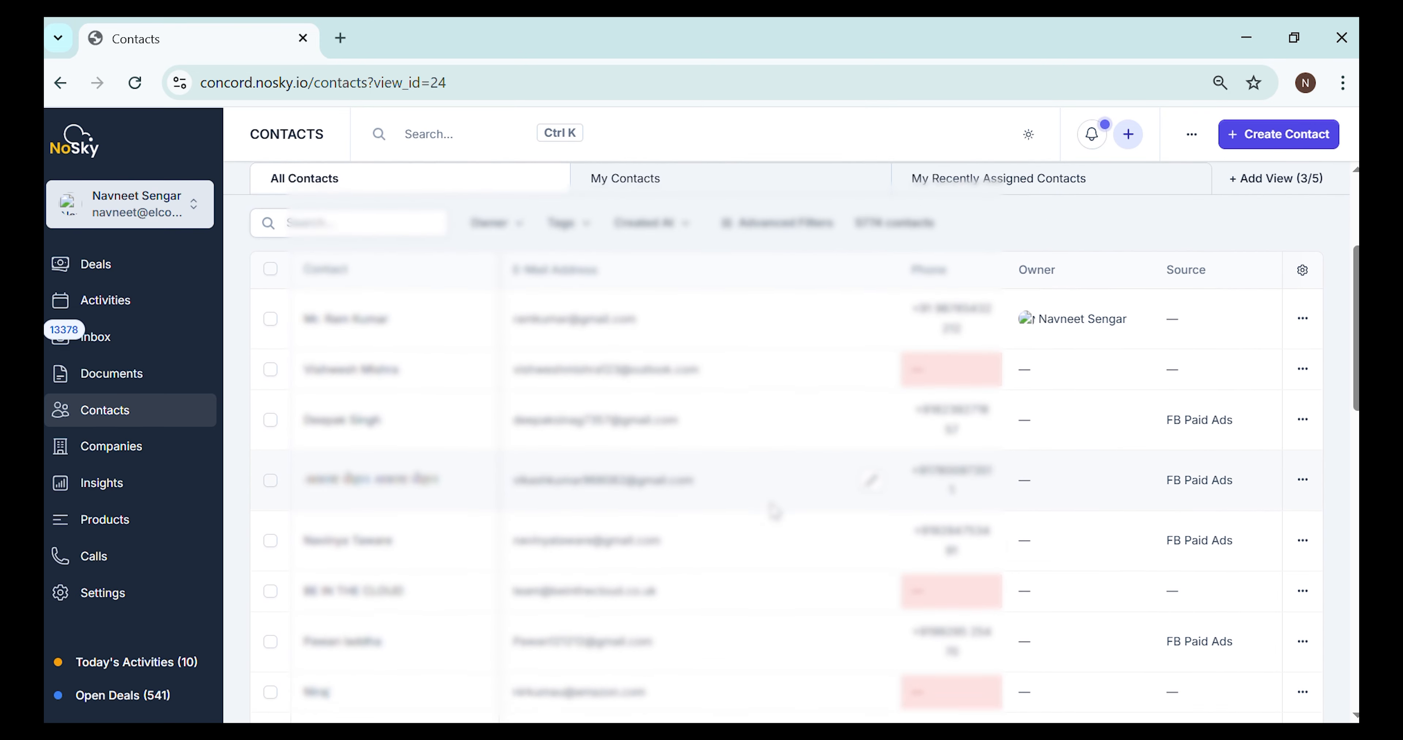
pyautogui.scroll(-5, 774, 512)
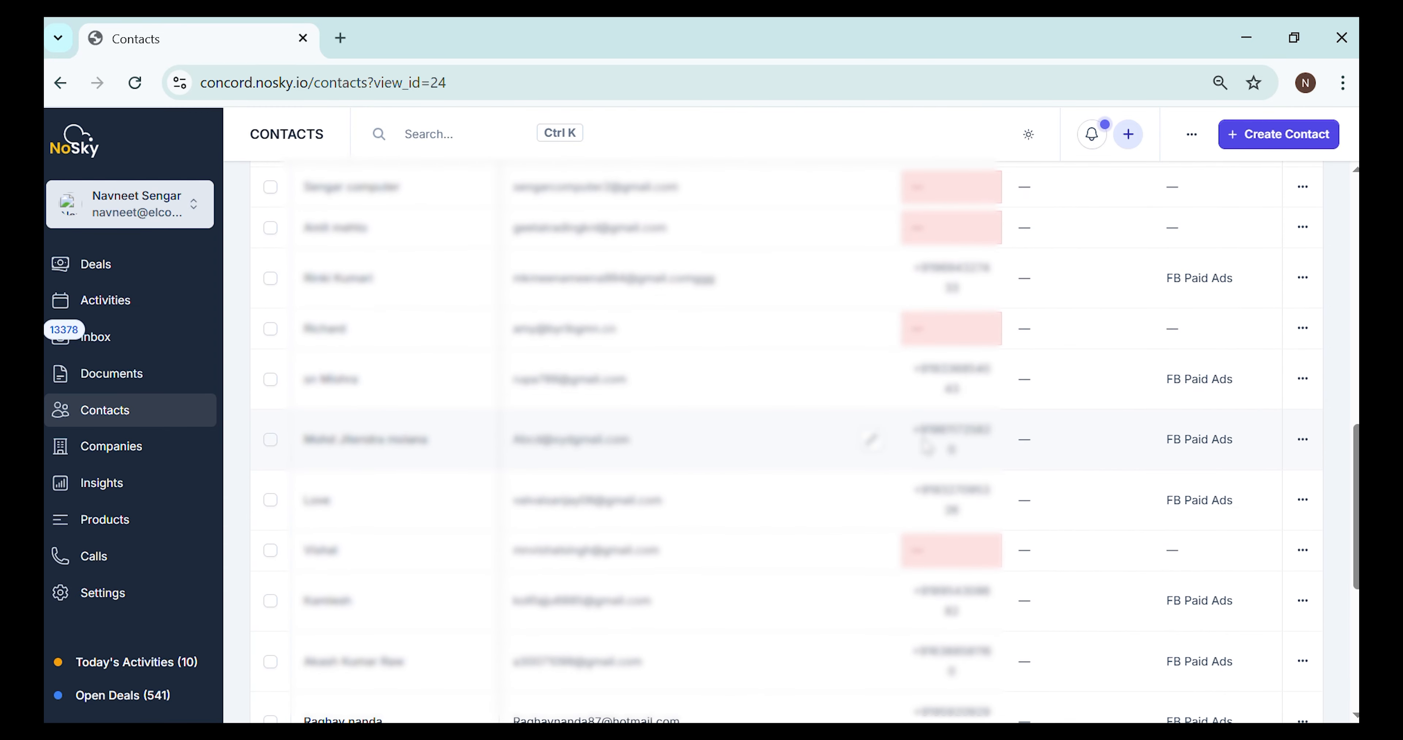
pyautogui.scroll(8, 1133, 485)
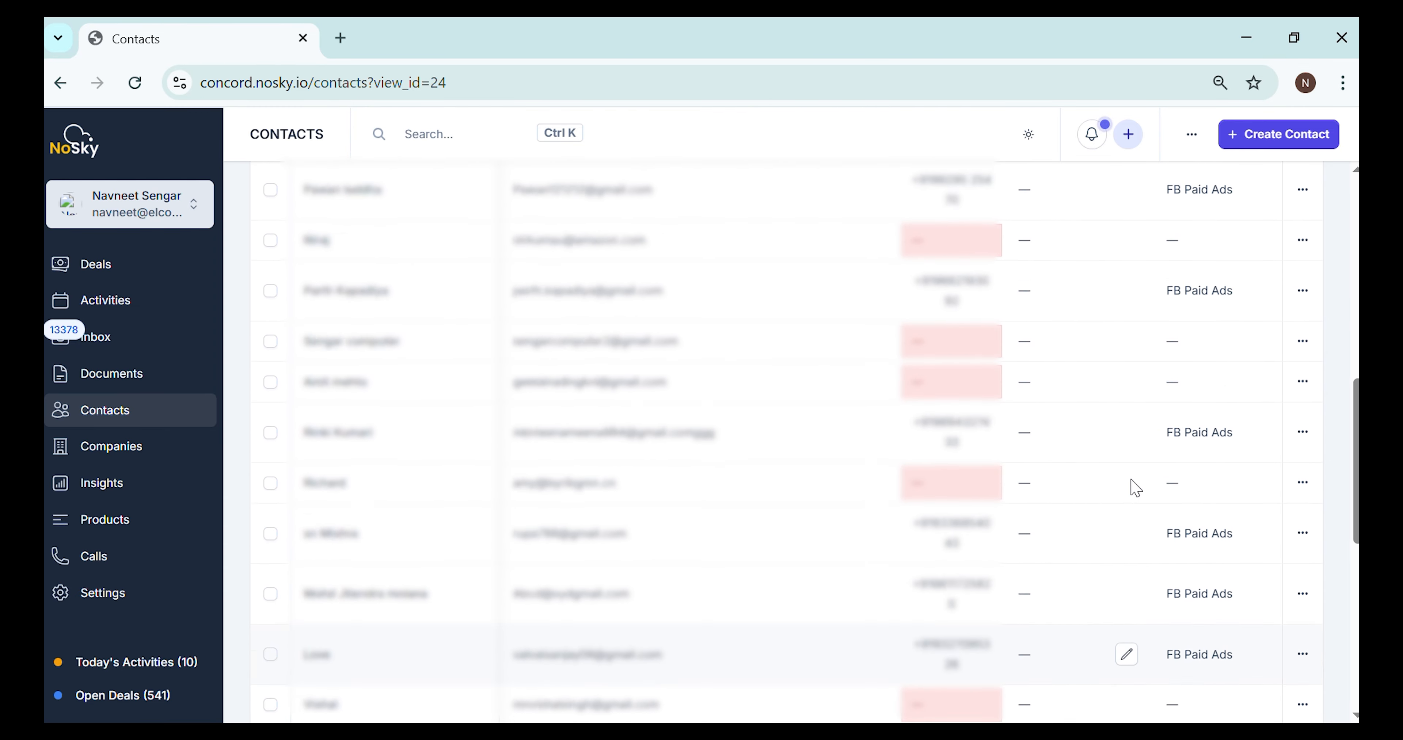
pyautogui.scroll(5, 1154, 408)
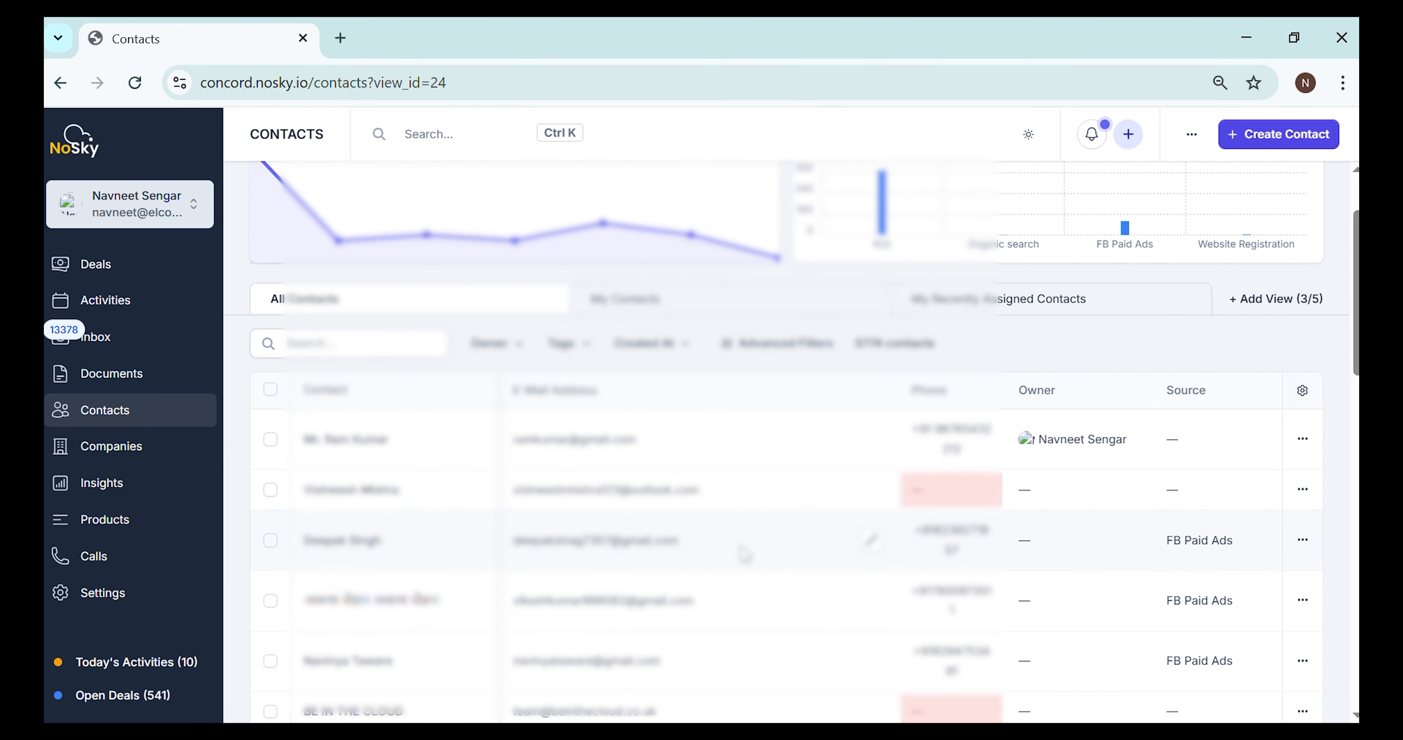
pyautogui.click(123, 457)
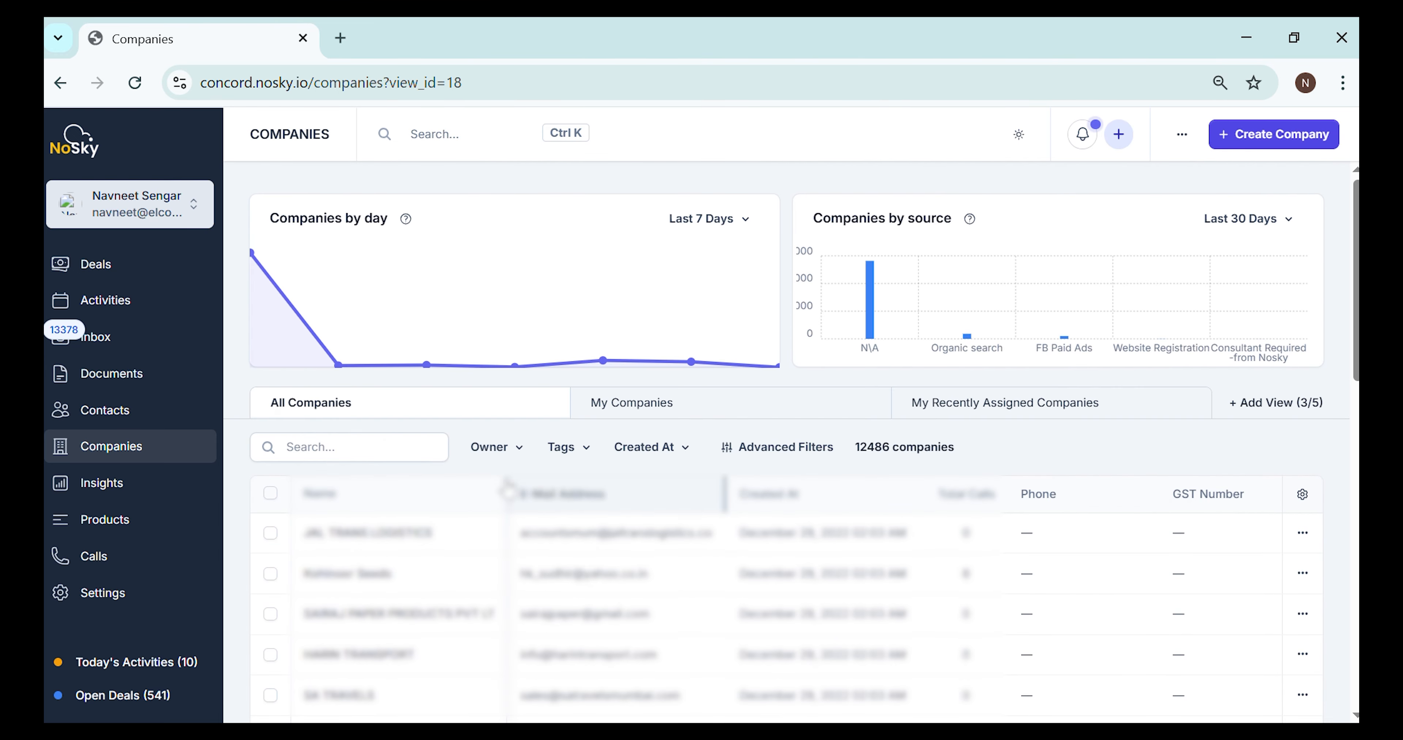
# On Insights, preview the Closing deals period and user filters unchanged, then scroll to the activity panels
pyautogui.click(171, 501)
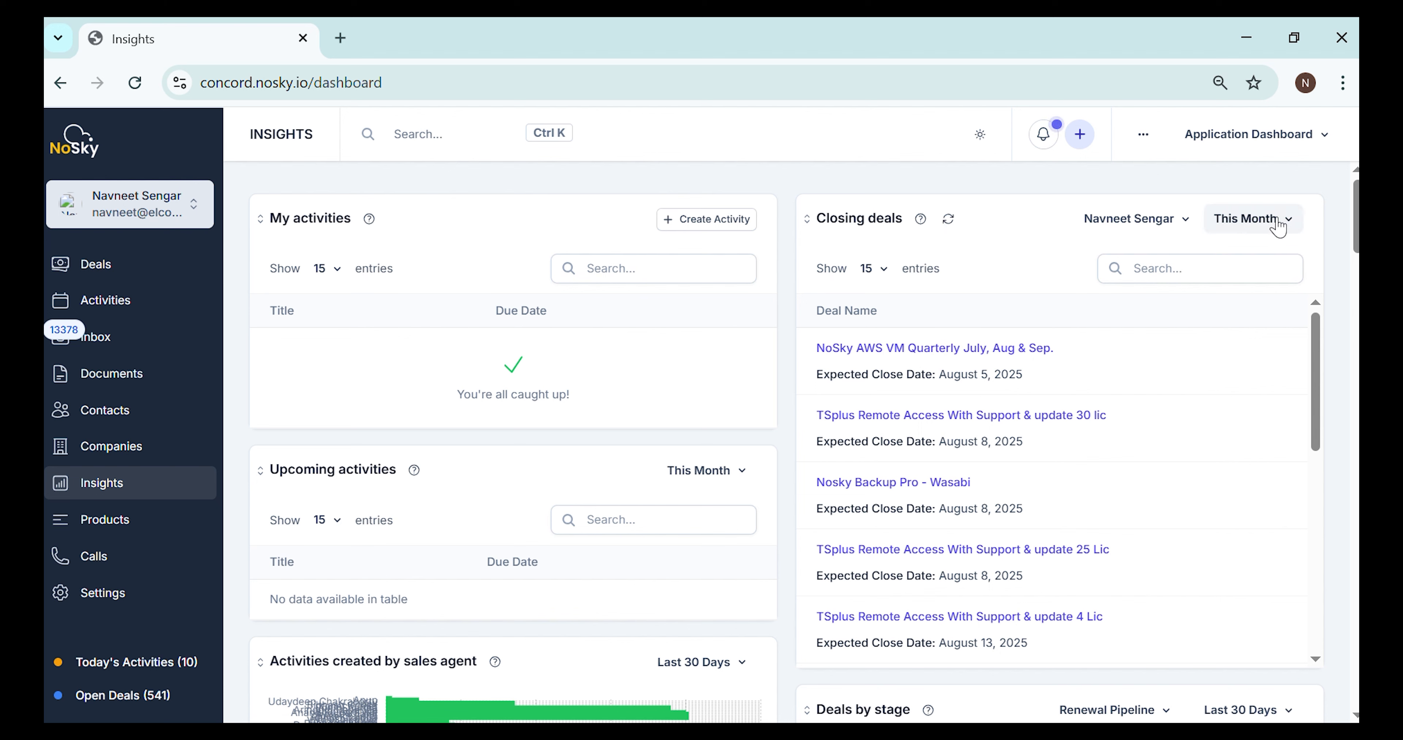
pyautogui.click(1232, 229)
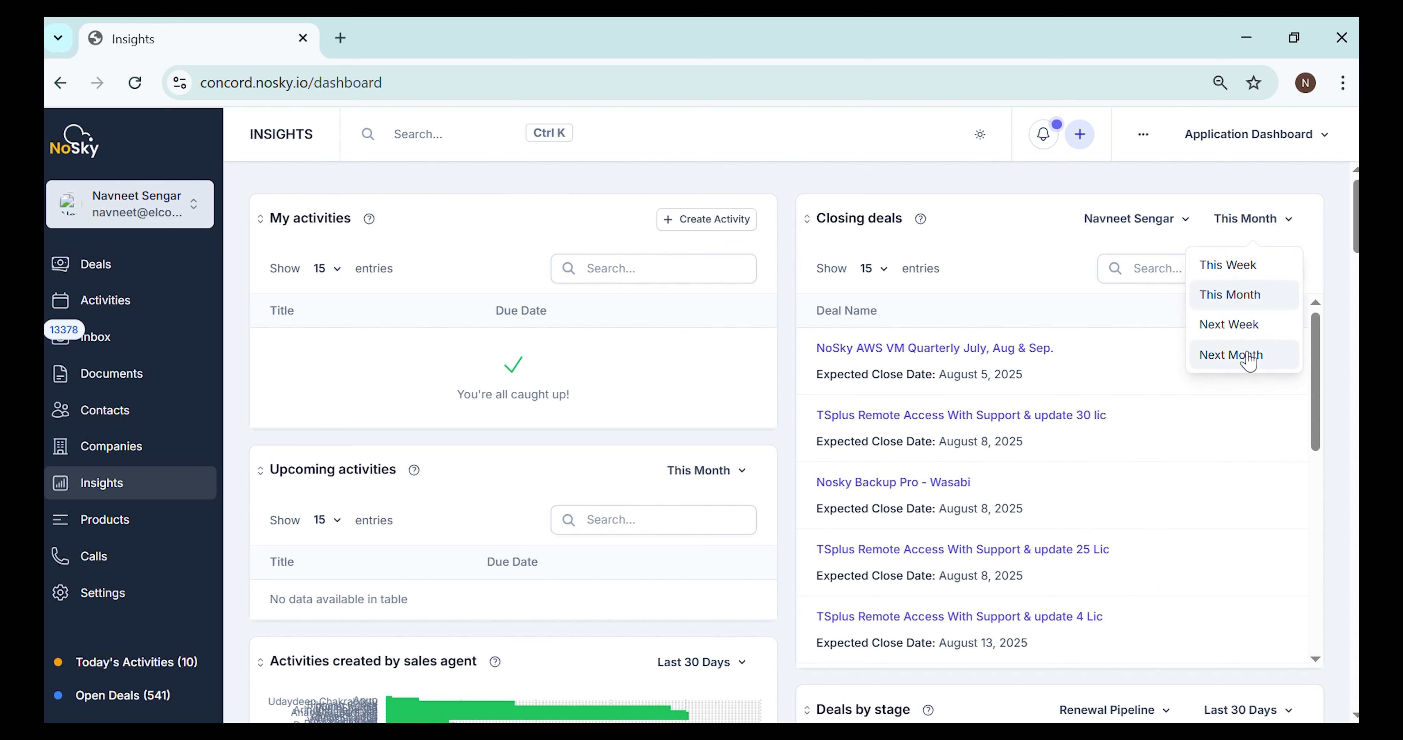
pyautogui.click(1067, 244)
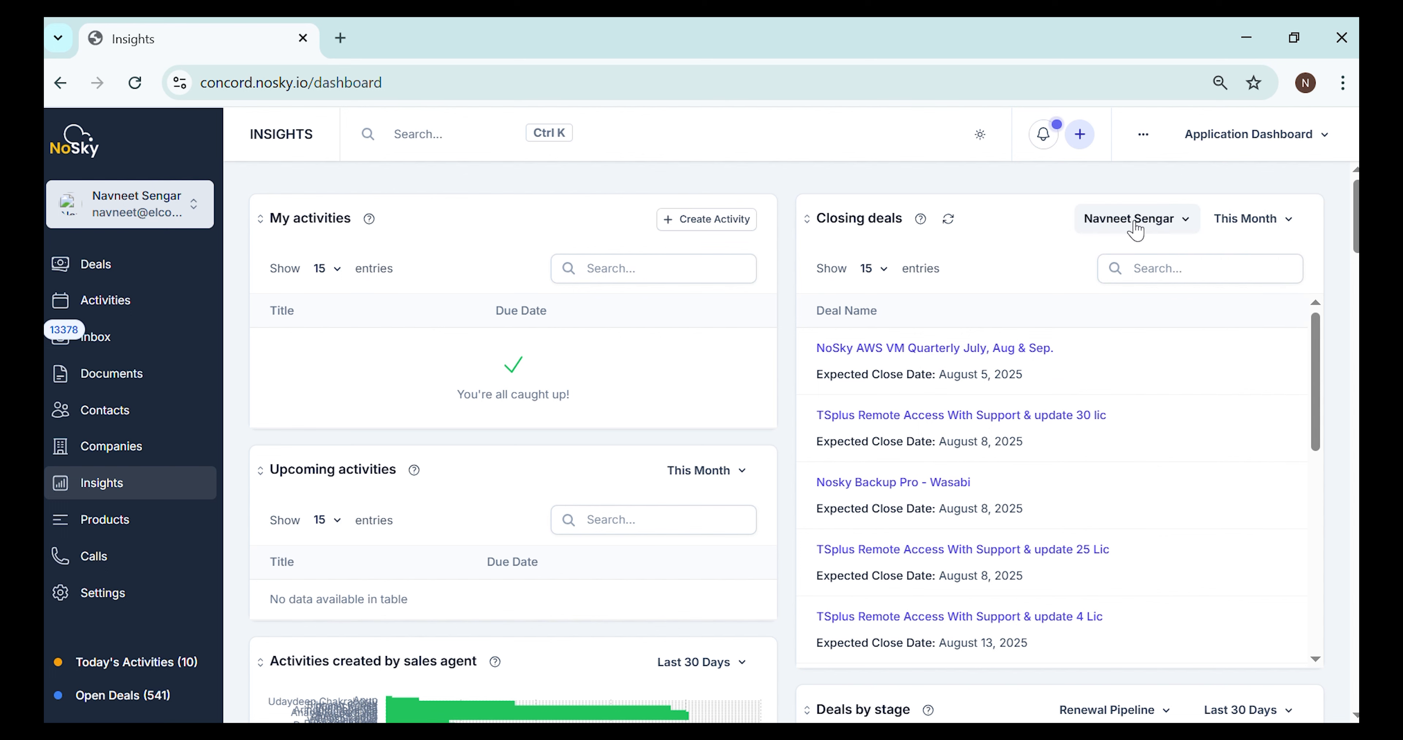
pyautogui.click(1146, 231)
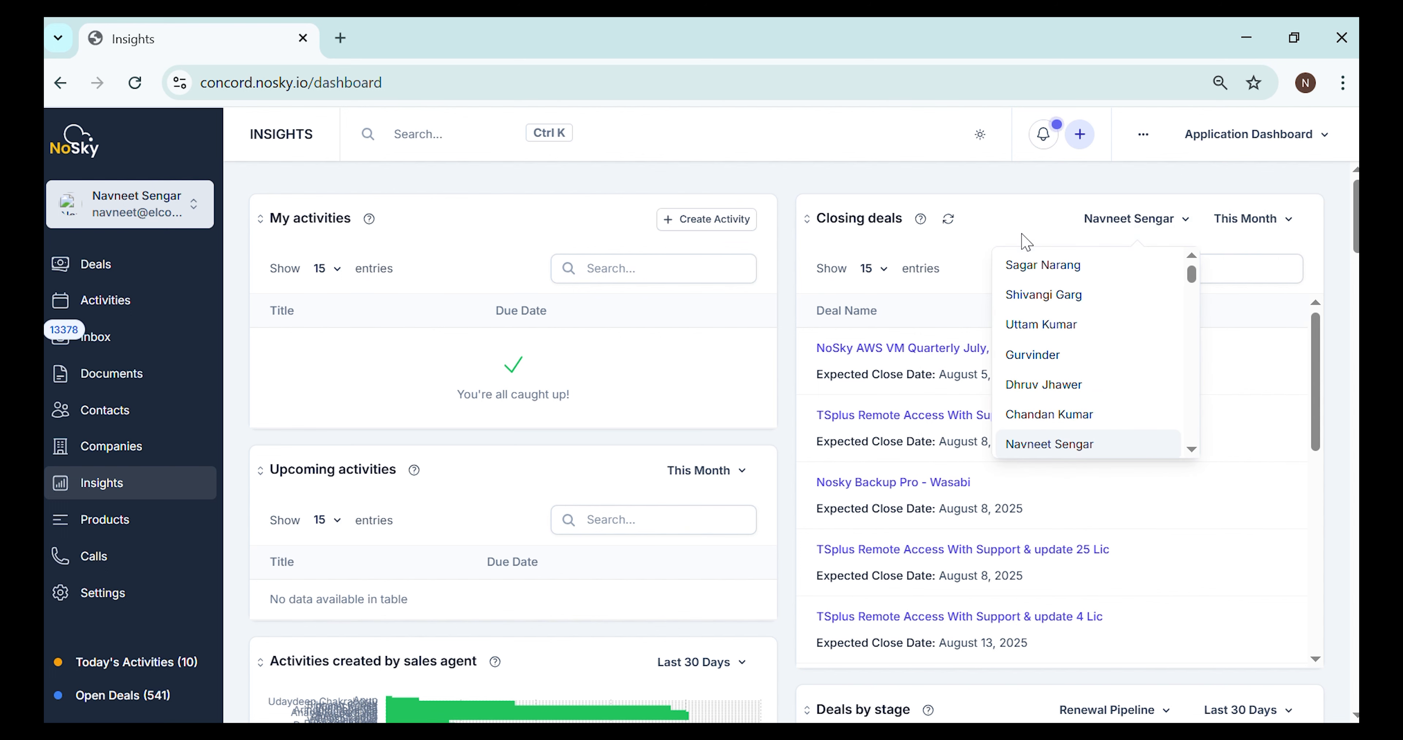
pyautogui.click(989, 222)
pyautogui.scroll(-3, 788, 373)
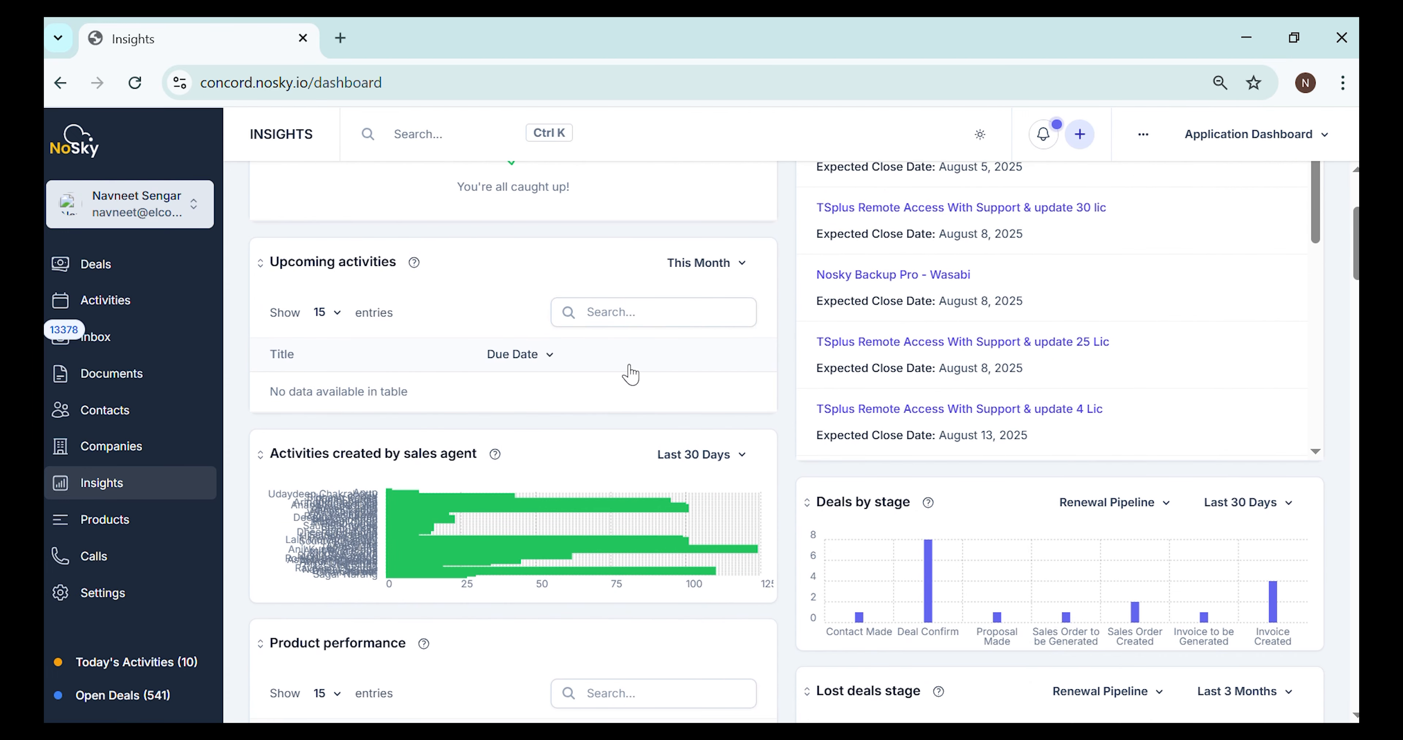
pyautogui.scroll(-2, 627, 378)
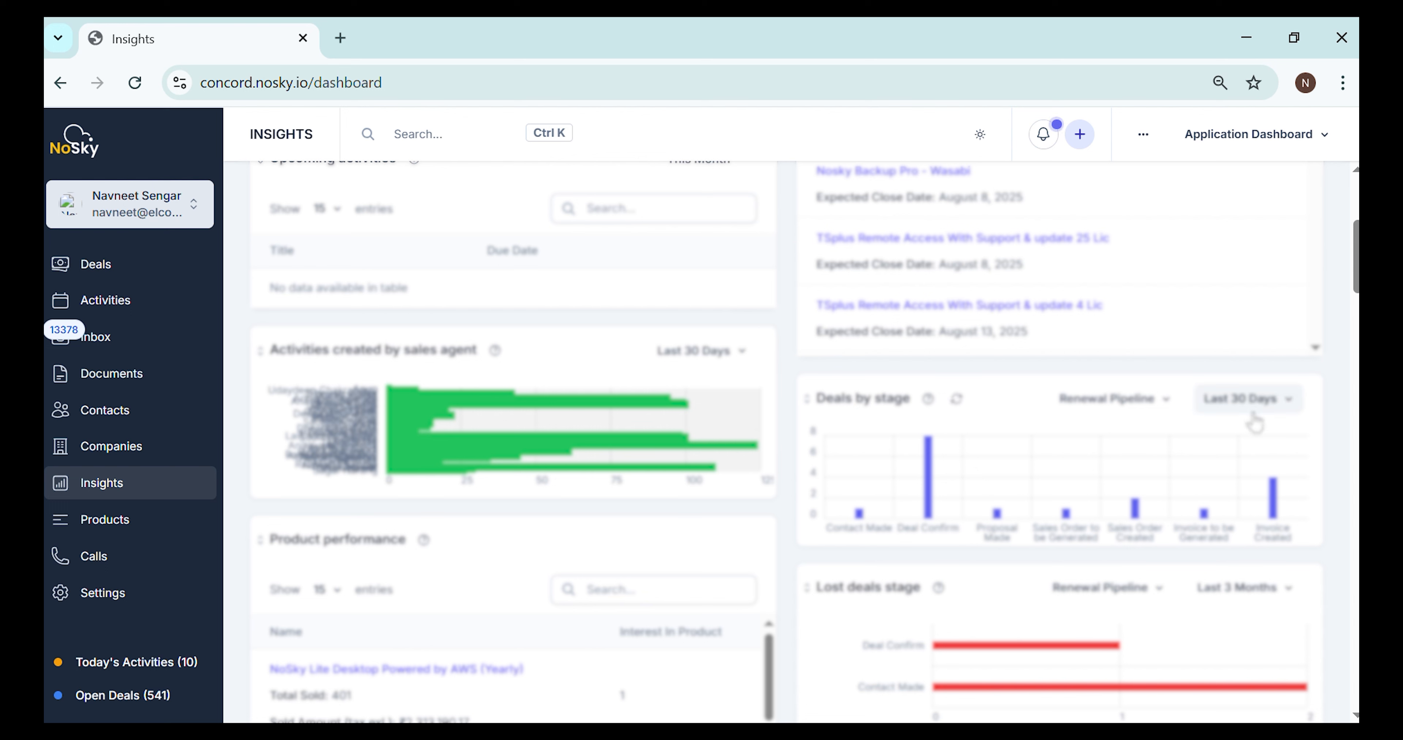
# Switch the Deals by stage chart from Renewal Pipeline to Sales Pipeline
pyautogui.click(1149, 424)
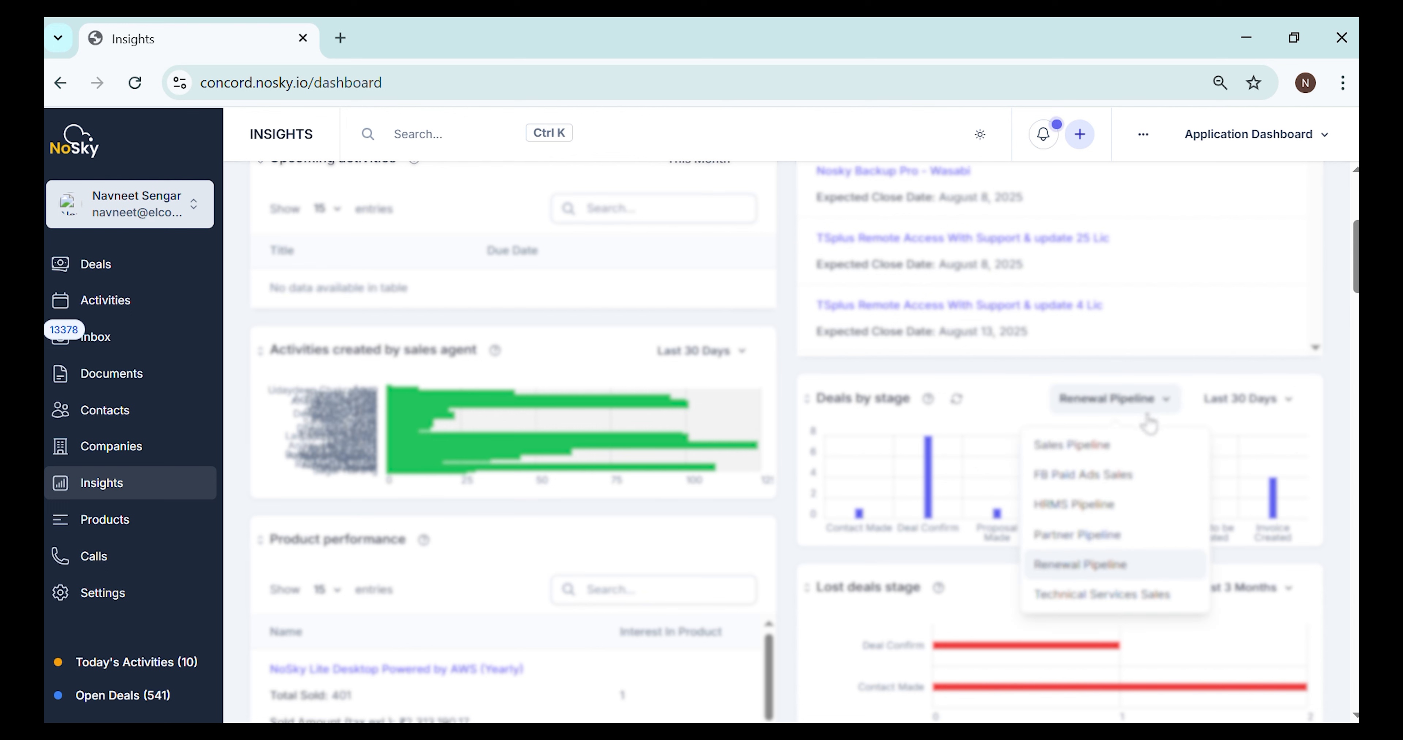
pyautogui.click(1114, 443)
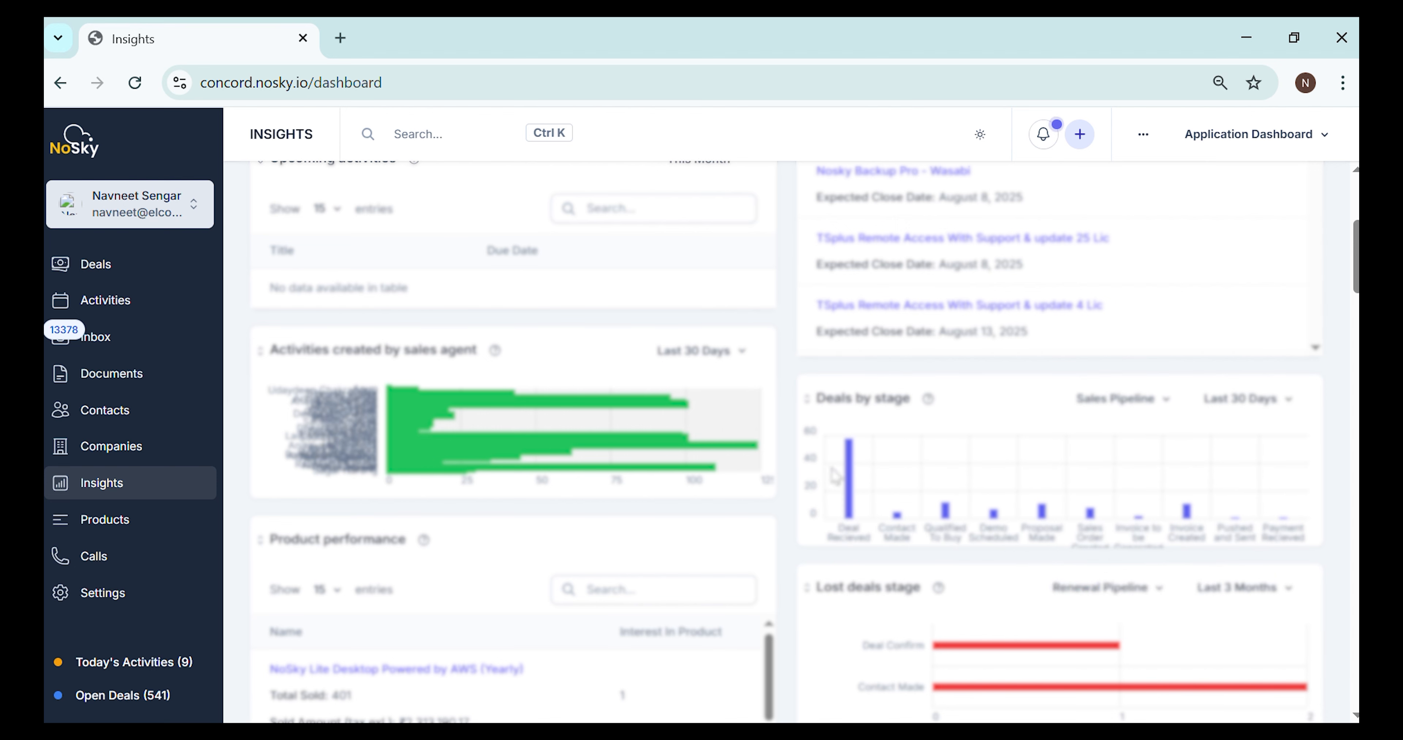
pyautogui.scroll(-2, 792, 476)
pyautogui.scroll(-2, 795, 476)
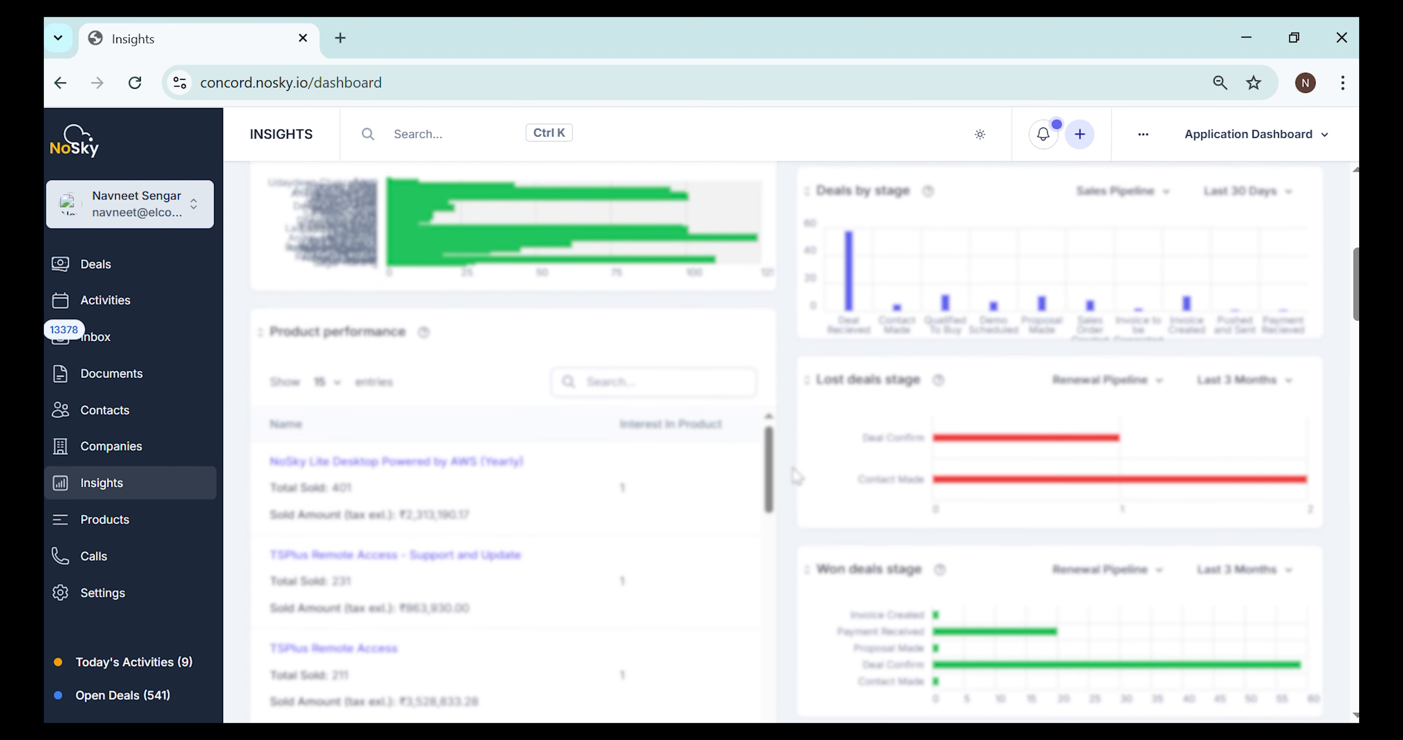
pyautogui.scroll(-2, 796, 476)
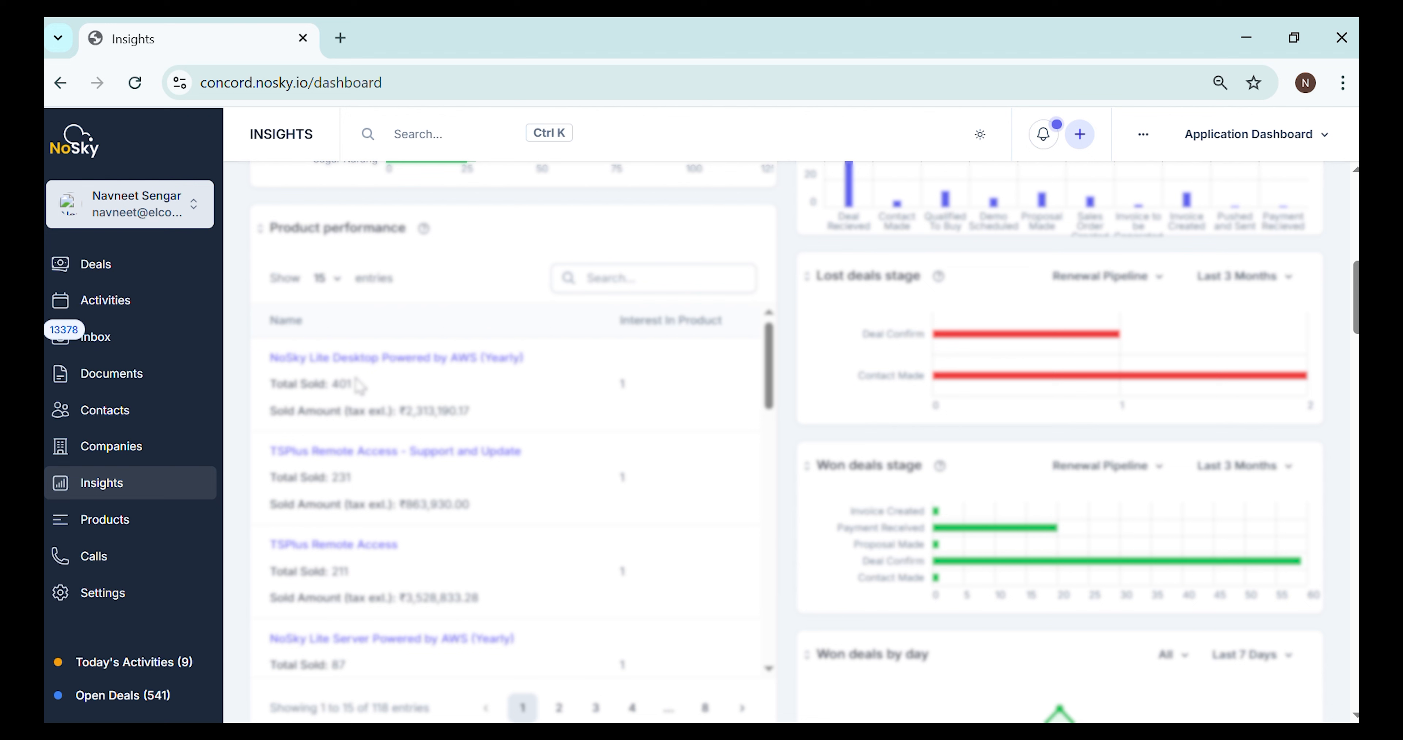
# Highlight the first product's total sold and ₹2,313,190.17 amount, then scroll through Product performance
pyautogui.moveTo(356, 384); pyautogui.dragTo(316, 386)
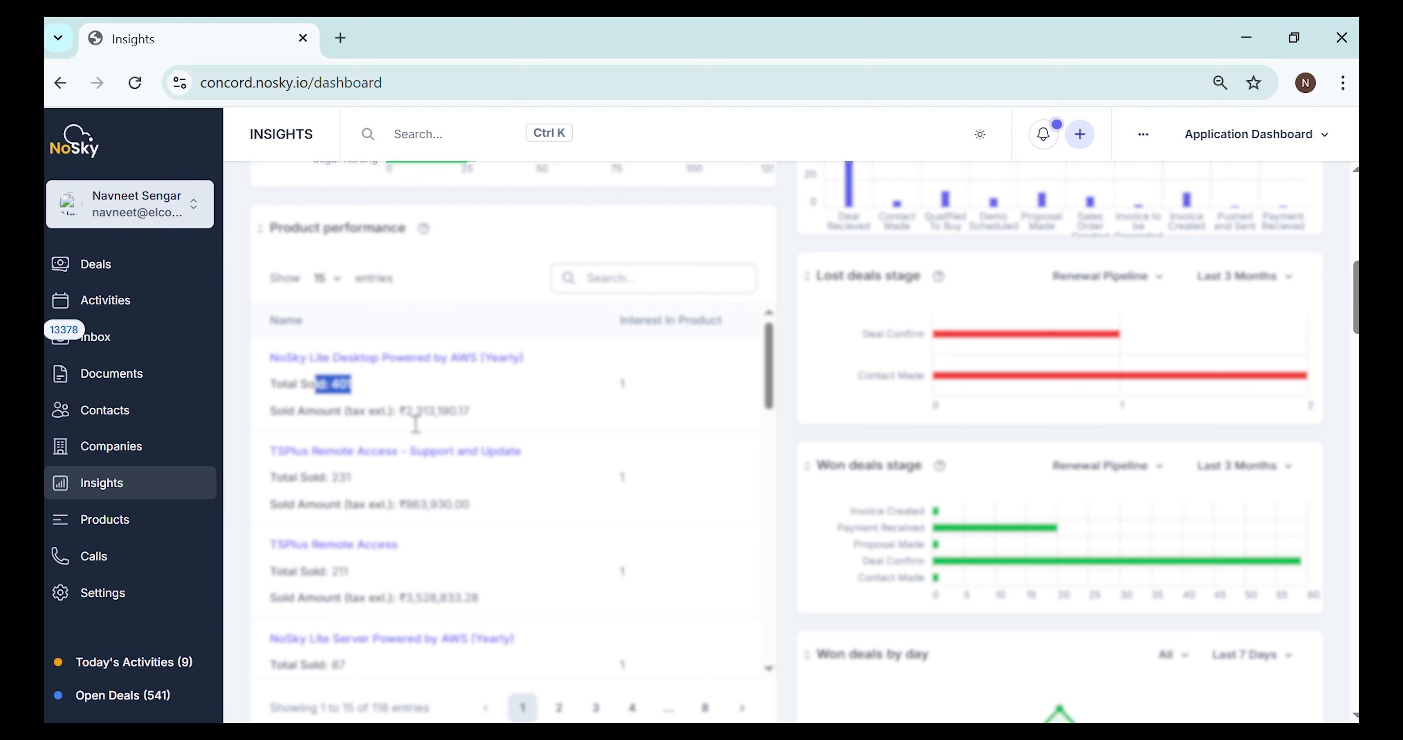
pyautogui.moveTo(400, 412); pyautogui.dragTo(473, 412)
pyautogui.click(547, 423)
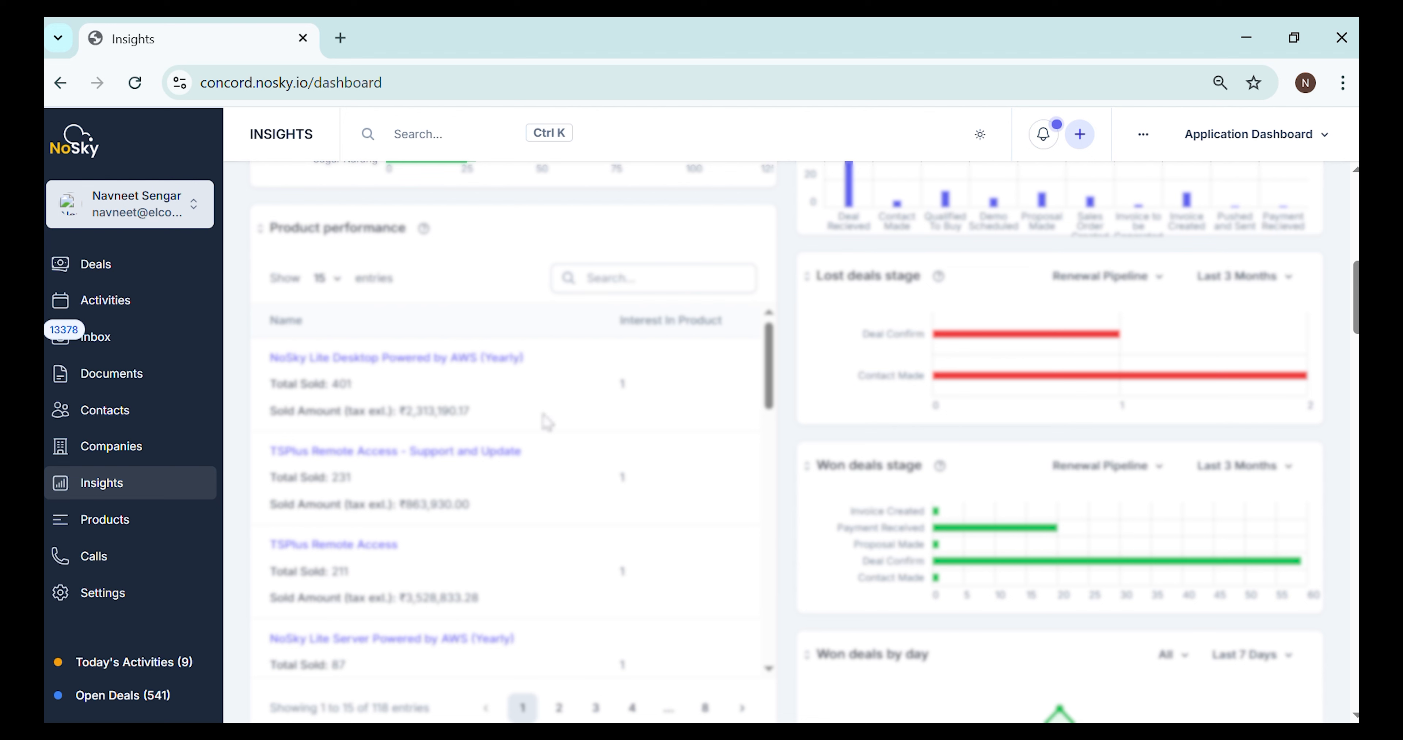
pyautogui.scroll(-2, 615, 430)
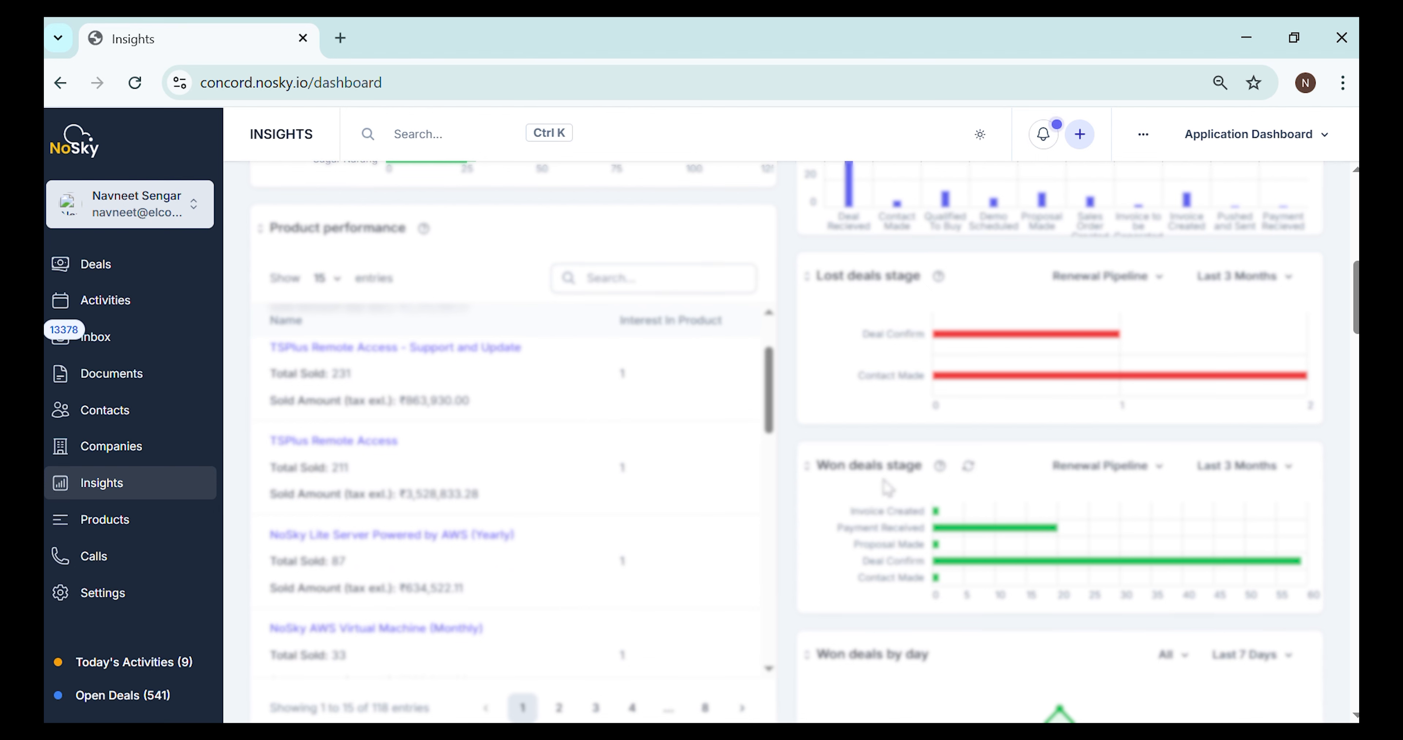
pyautogui.scroll(-2, 851, 510)
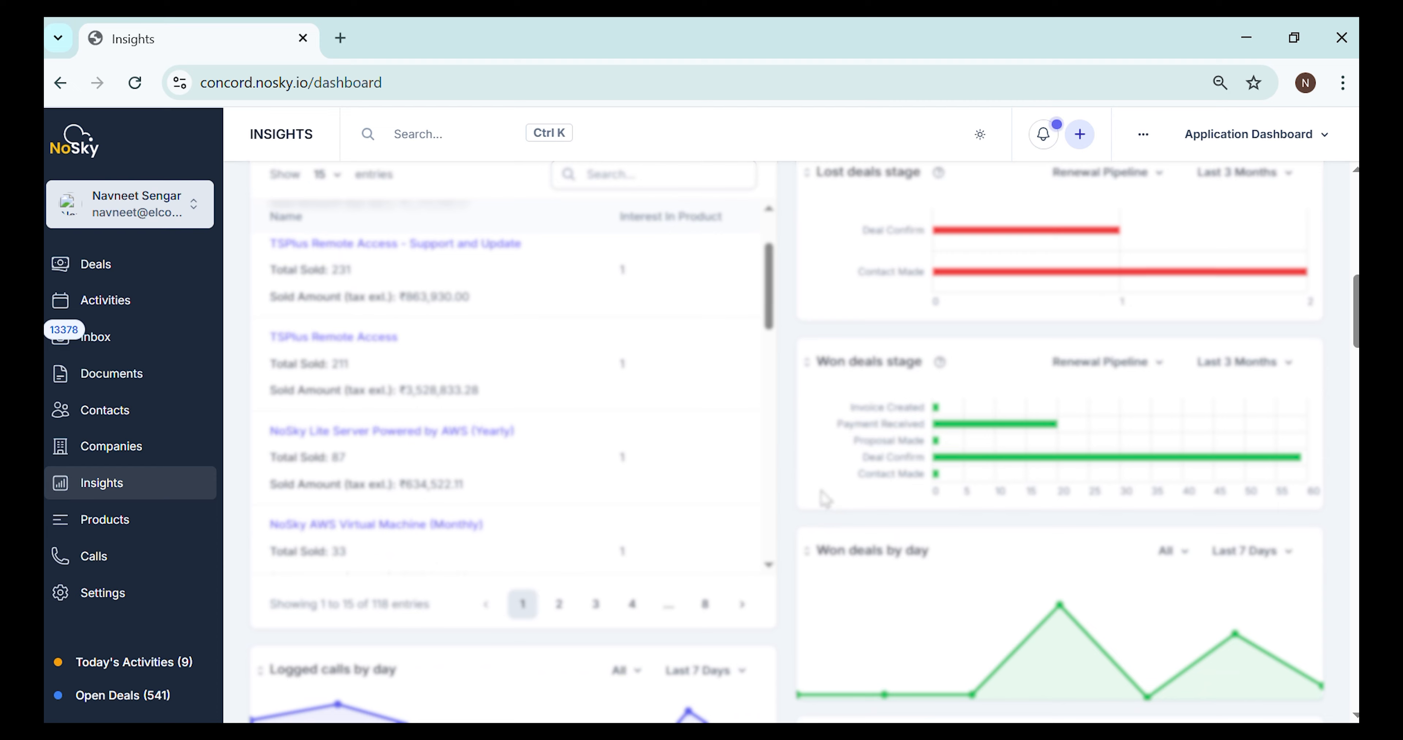
pyautogui.scroll(-1, 811, 487)
pyautogui.scroll(-2, 812, 487)
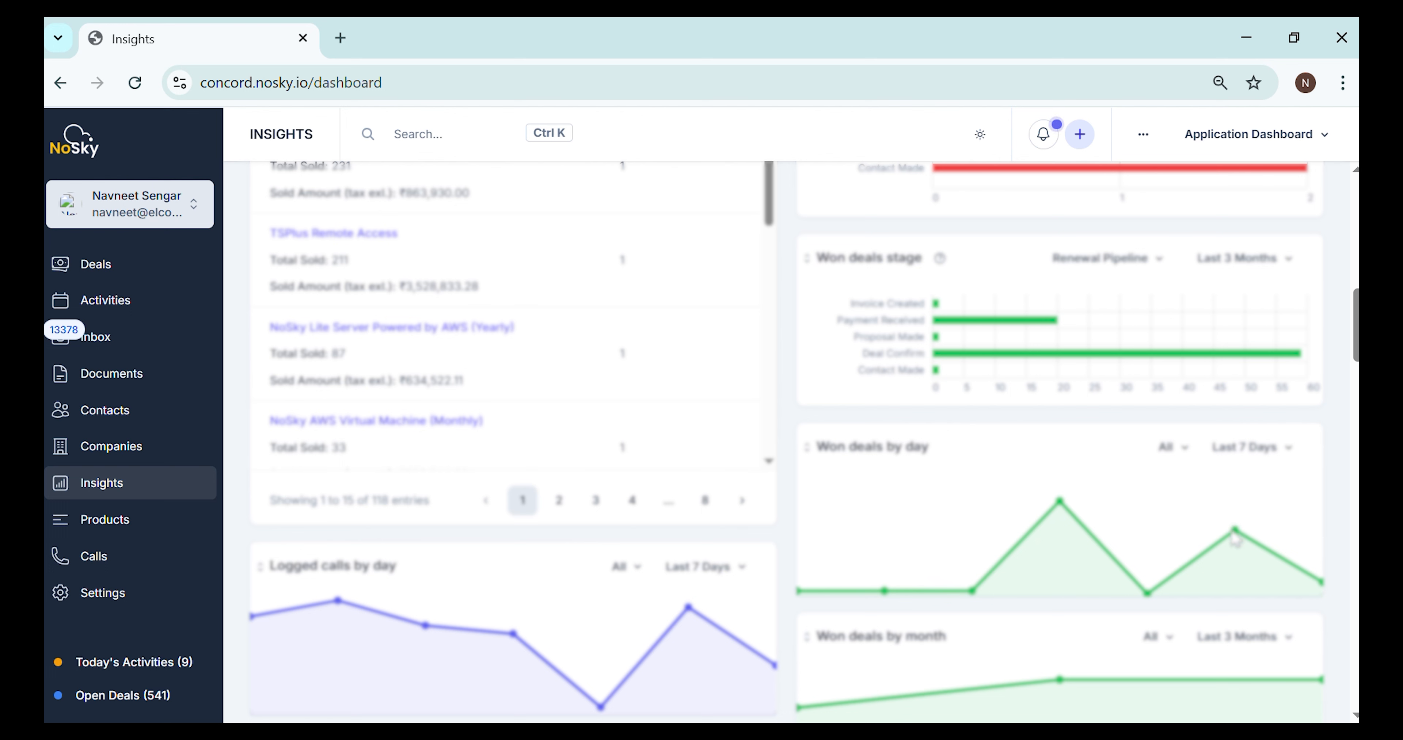
pyautogui.click(1255, 449)
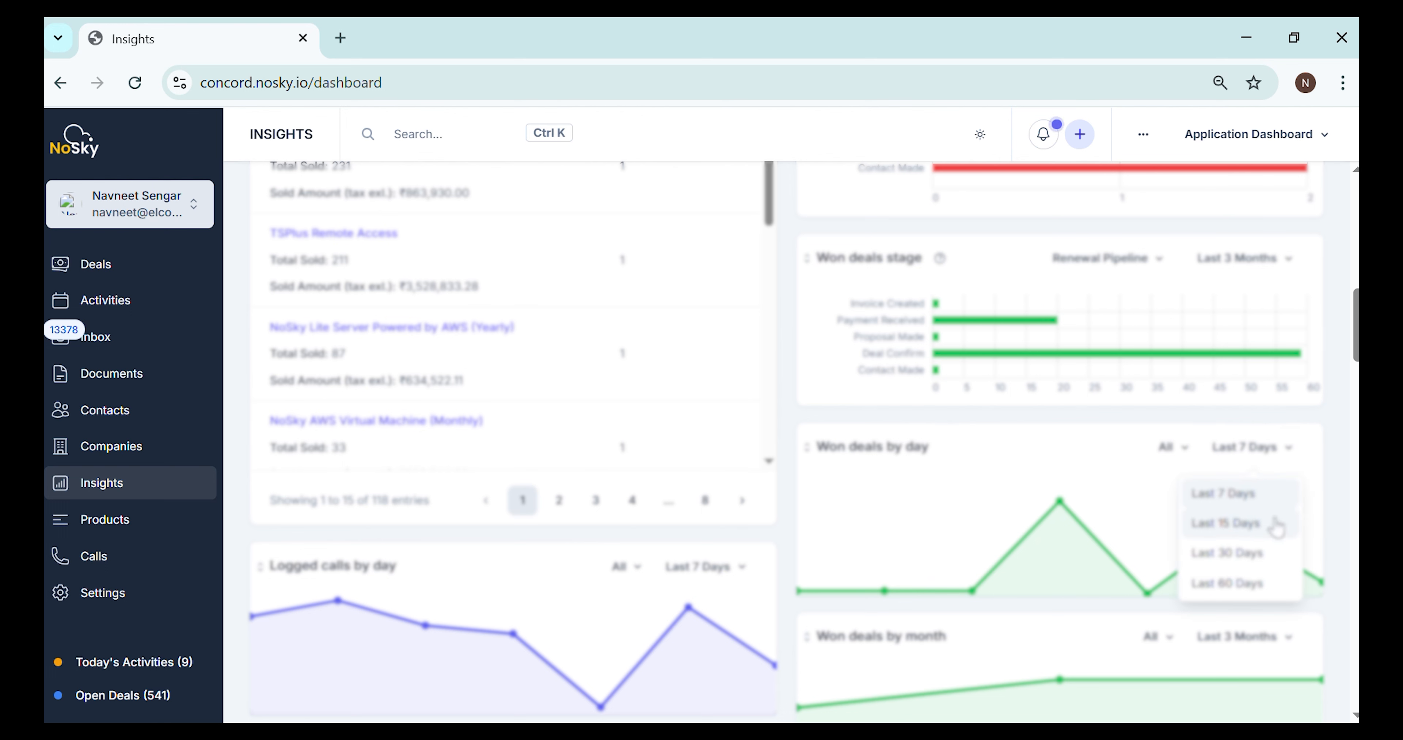
pyautogui.click(1129, 472)
pyautogui.click(1177, 463)
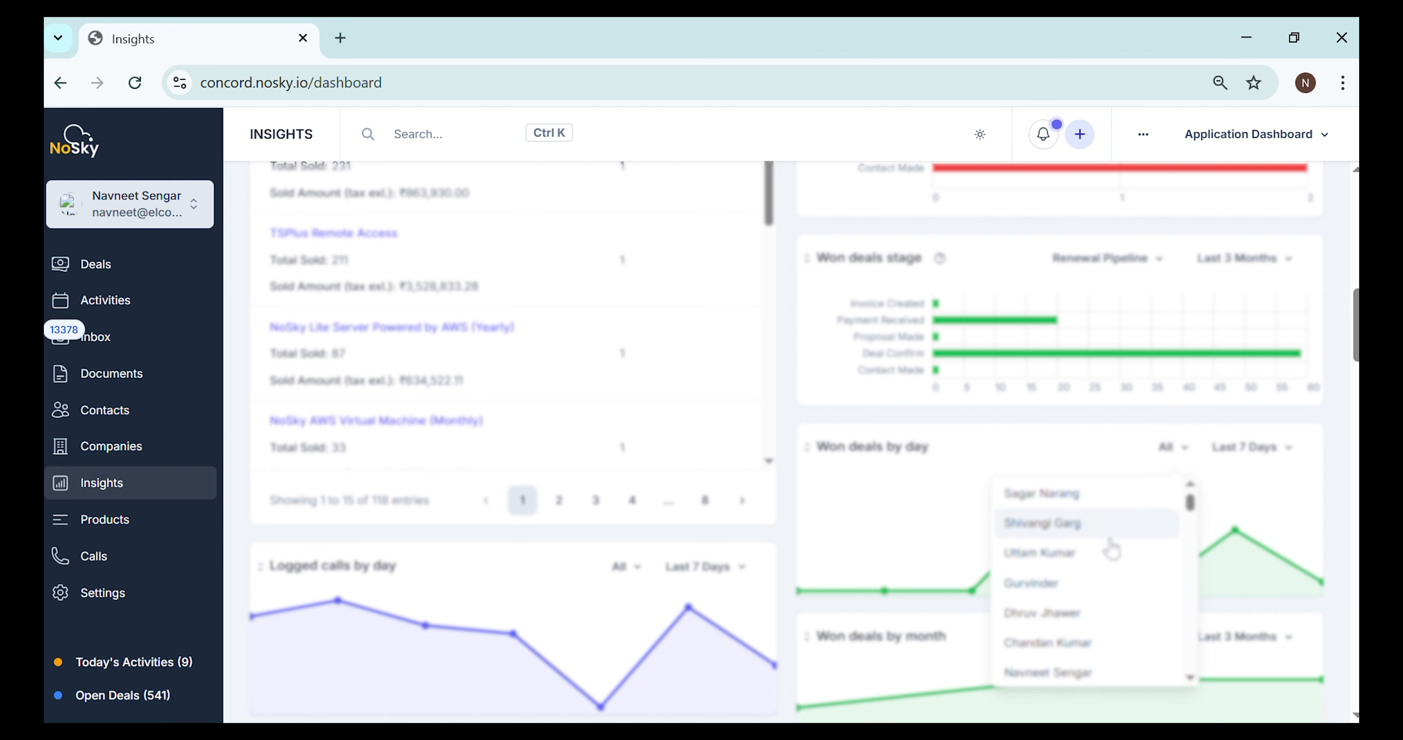
pyautogui.click(1095, 450)
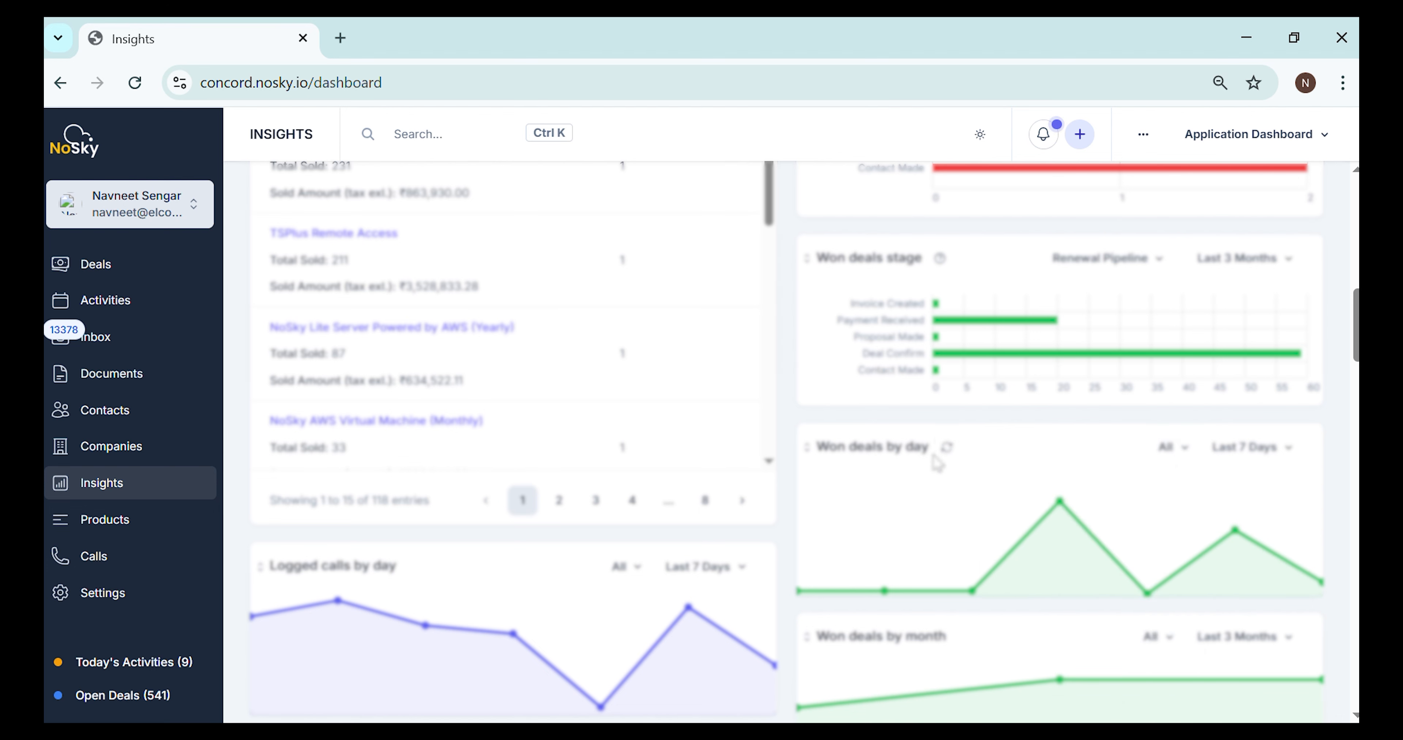
pyautogui.scroll(-2, 775, 518)
pyautogui.scroll(-2, 775, 518)
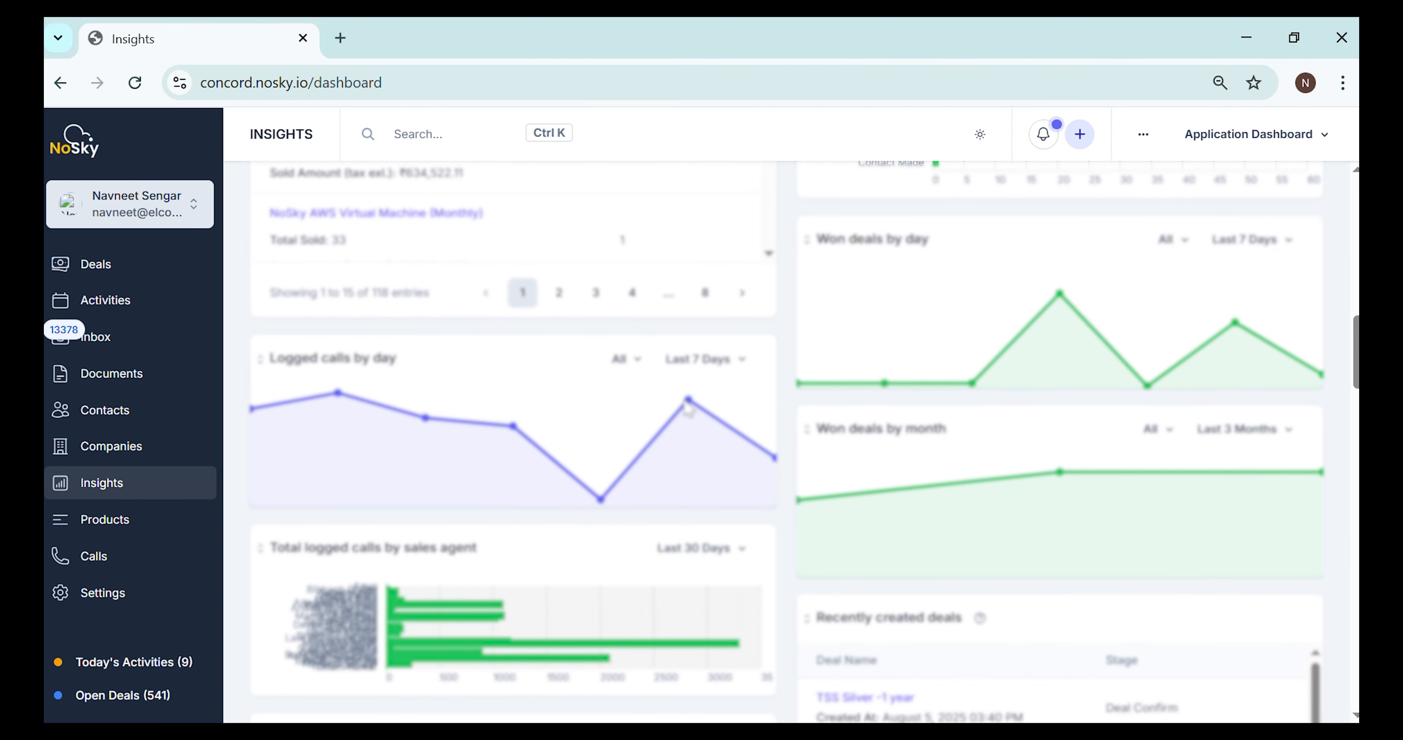
pyautogui.moveTo(689, 411)
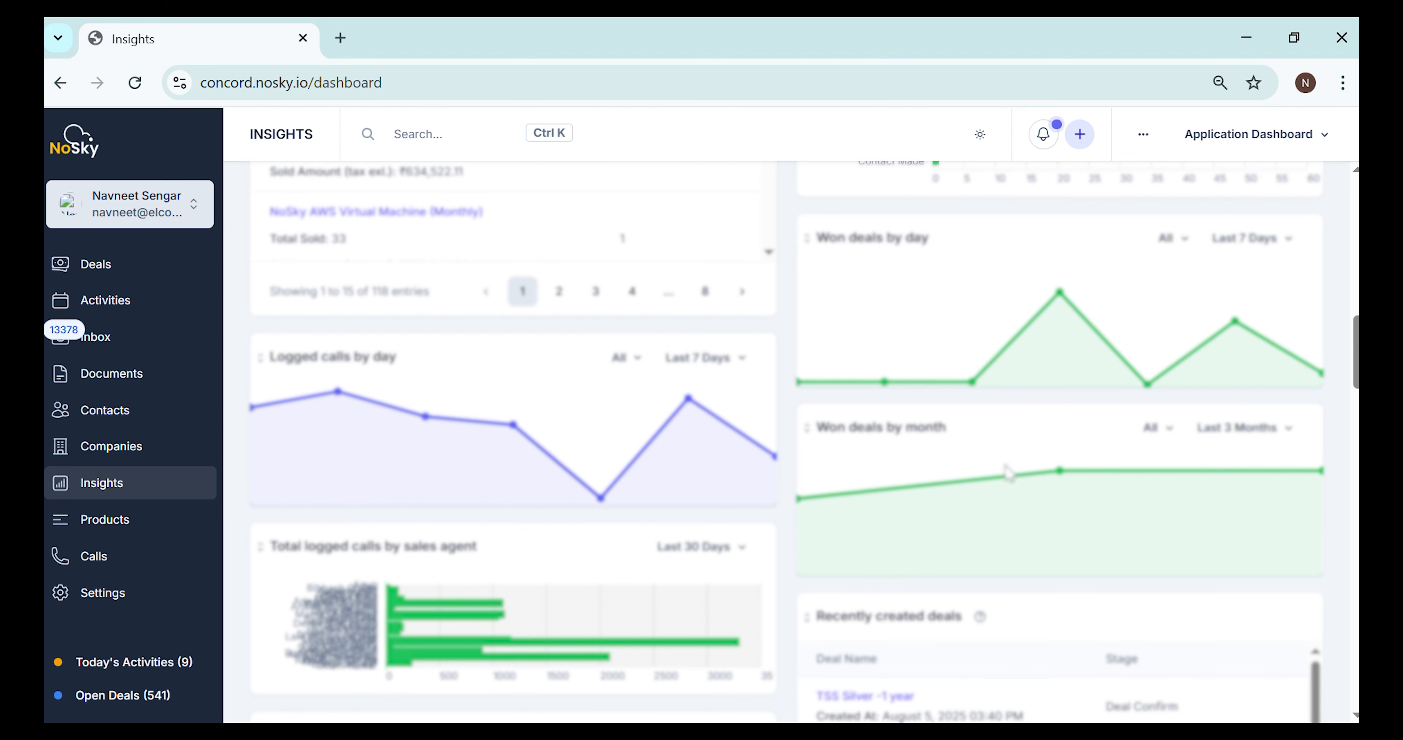
pyautogui.scroll(-3, 1031, 474)
pyautogui.moveTo(661, 440)
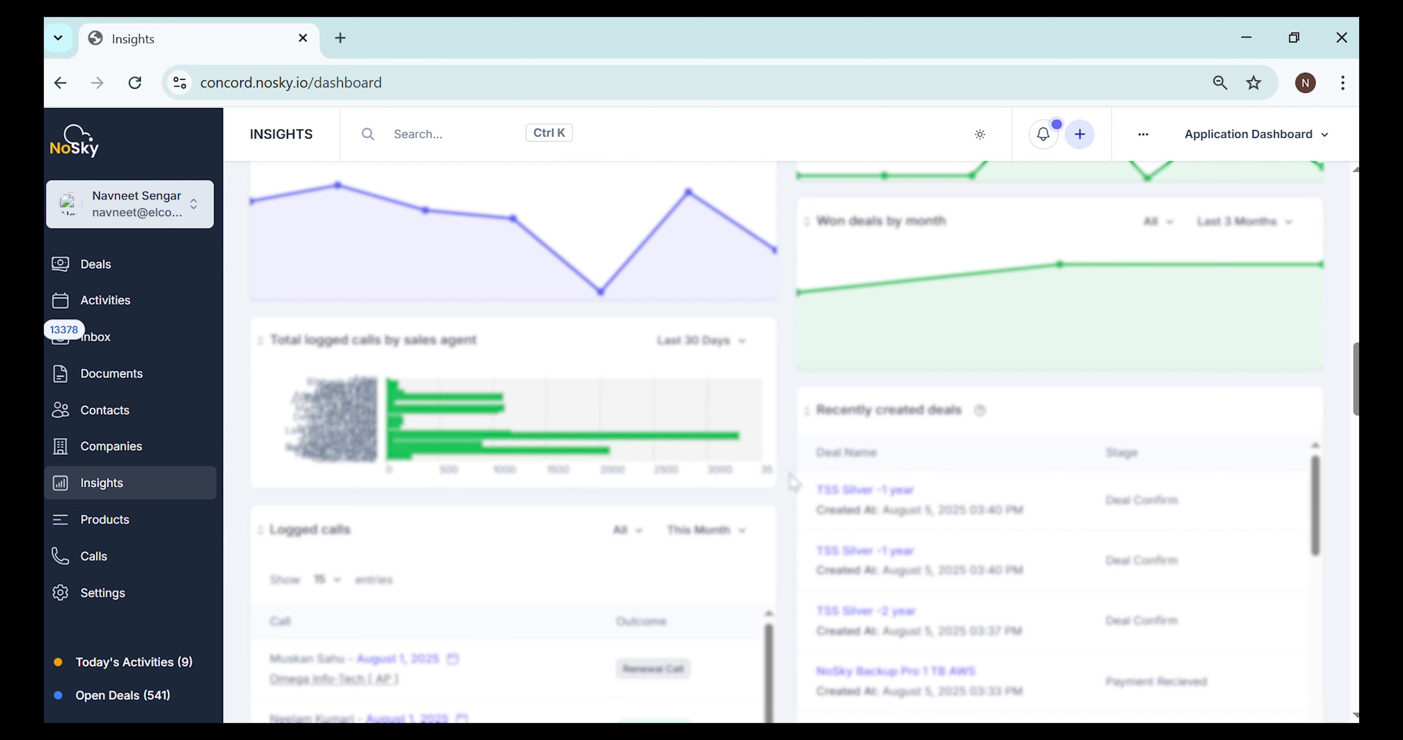
pyautogui.scroll(-3, 762, 495)
pyautogui.scroll(-2, 792, 492)
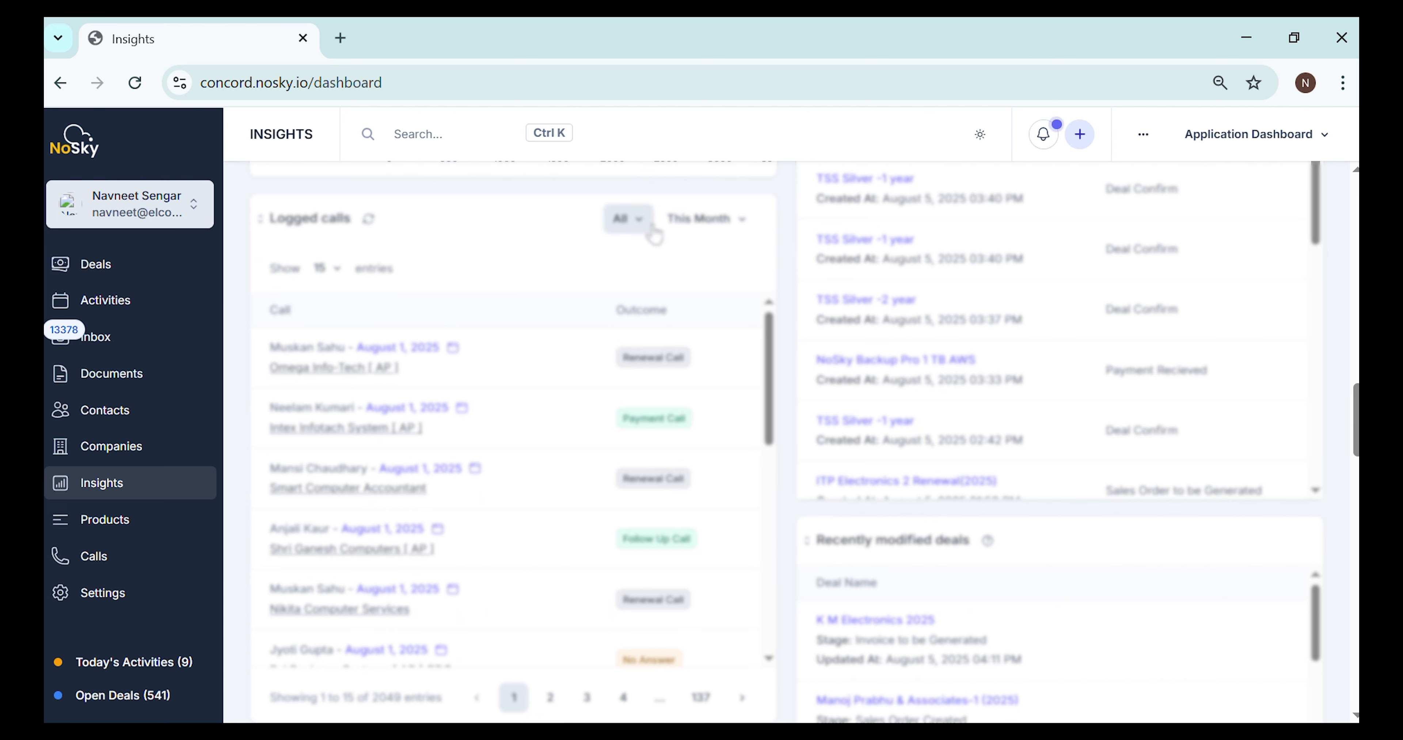
pyautogui.click(643, 222)
pyautogui.click(552, 387)
pyautogui.click(722, 220)
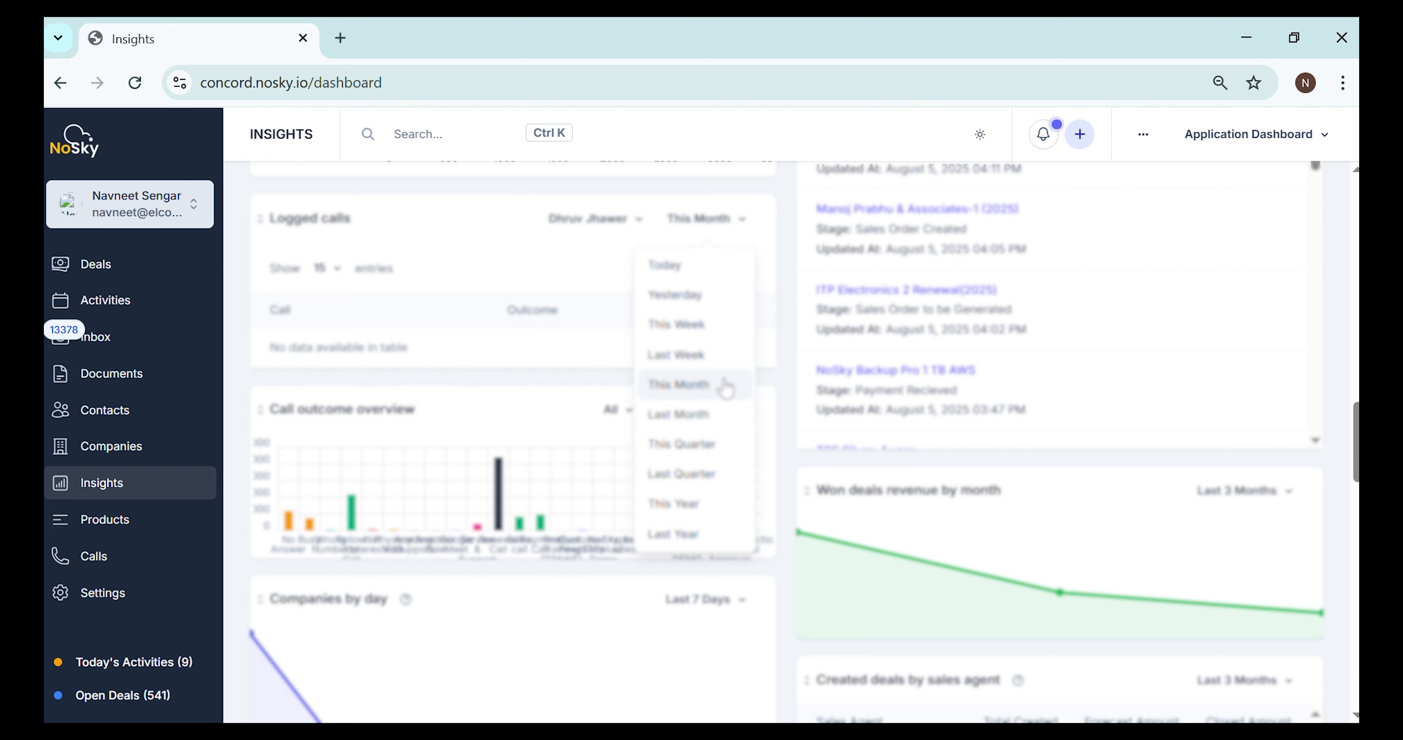
pyautogui.click(794, 315)
pyautogui.scroll(4, 839, 353)
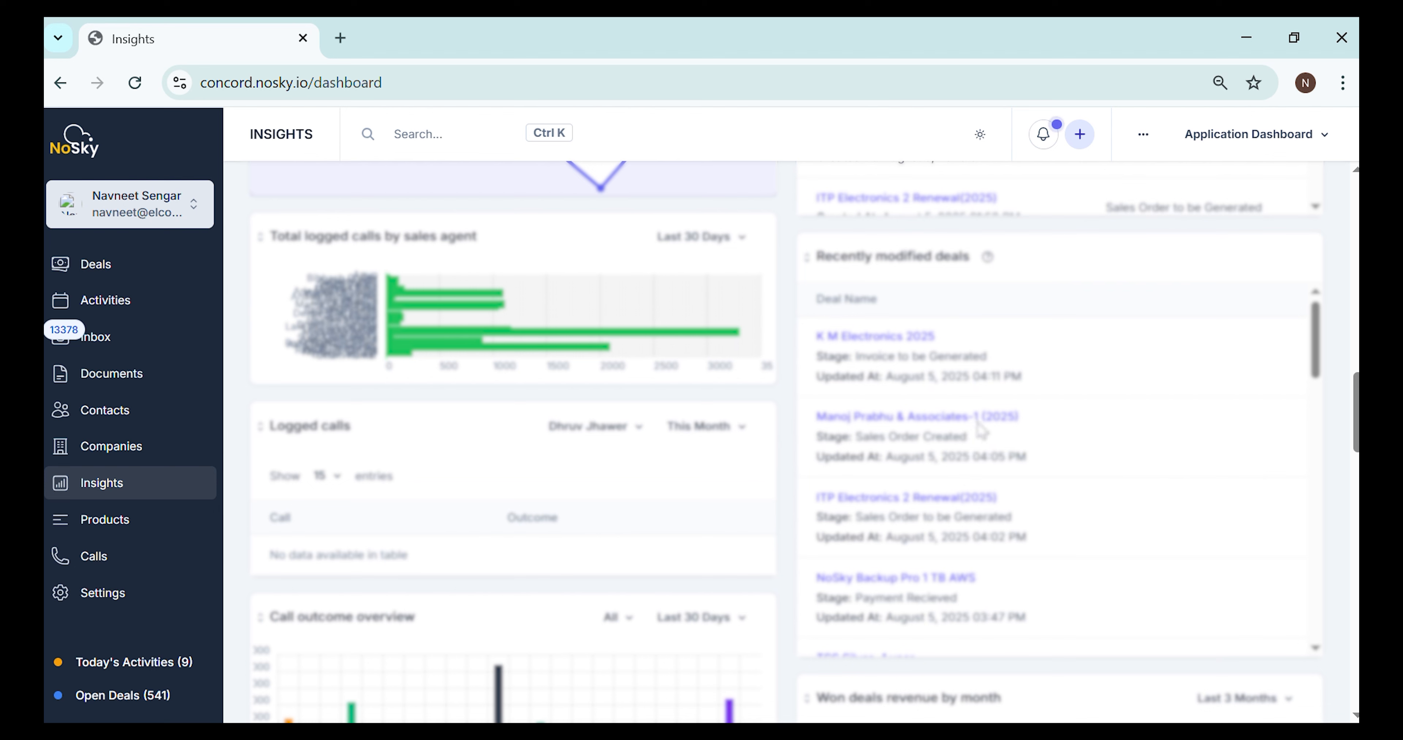
pyautogui.scroll(-5, 1008, 536)
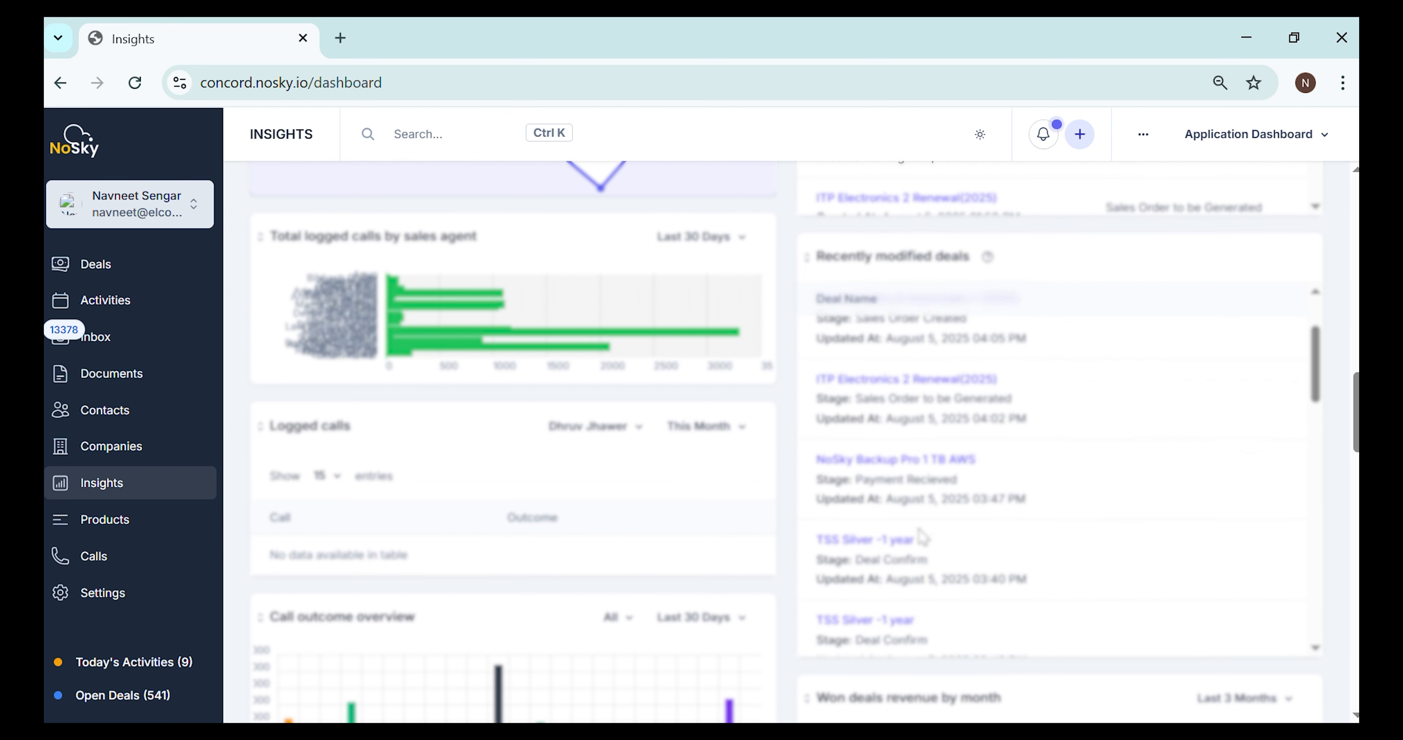
pyautogui.scroll(-4, 783, 544)
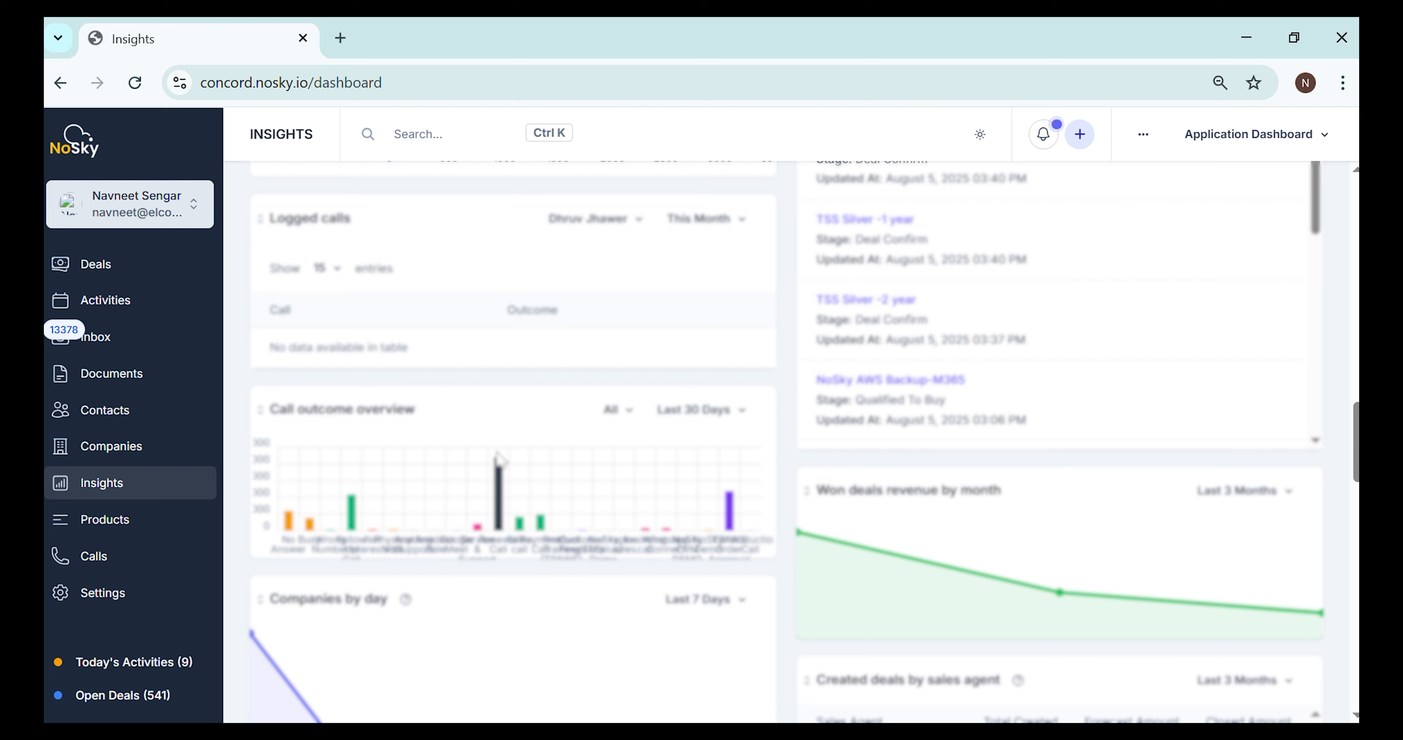
pyautogui.moveTo(497, 495)
pyautogui.scroll(-2, 796, 536)
pyautogui.scroll(-5, 796, 536)
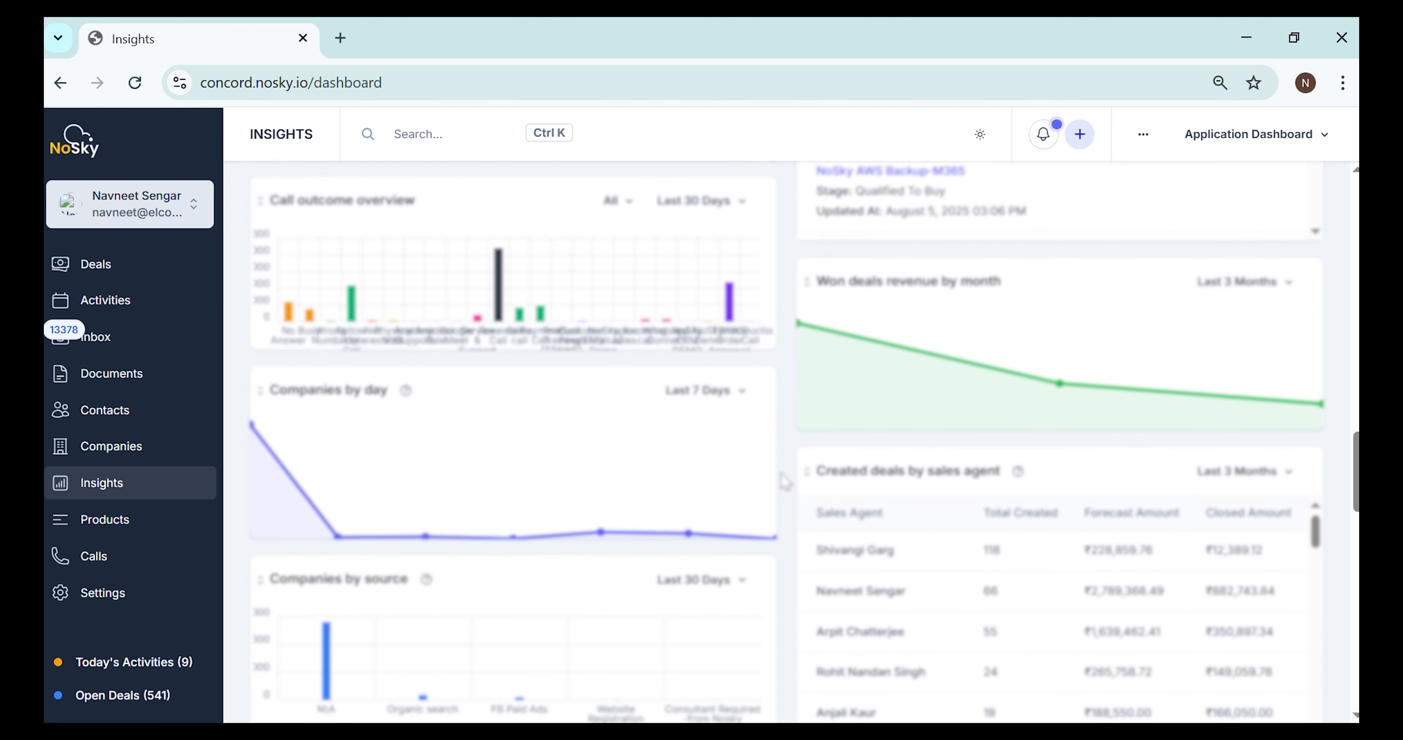
pyautogui.scroll(-1, 782, 475)
pyautogui.scroll(2, 783, 475)
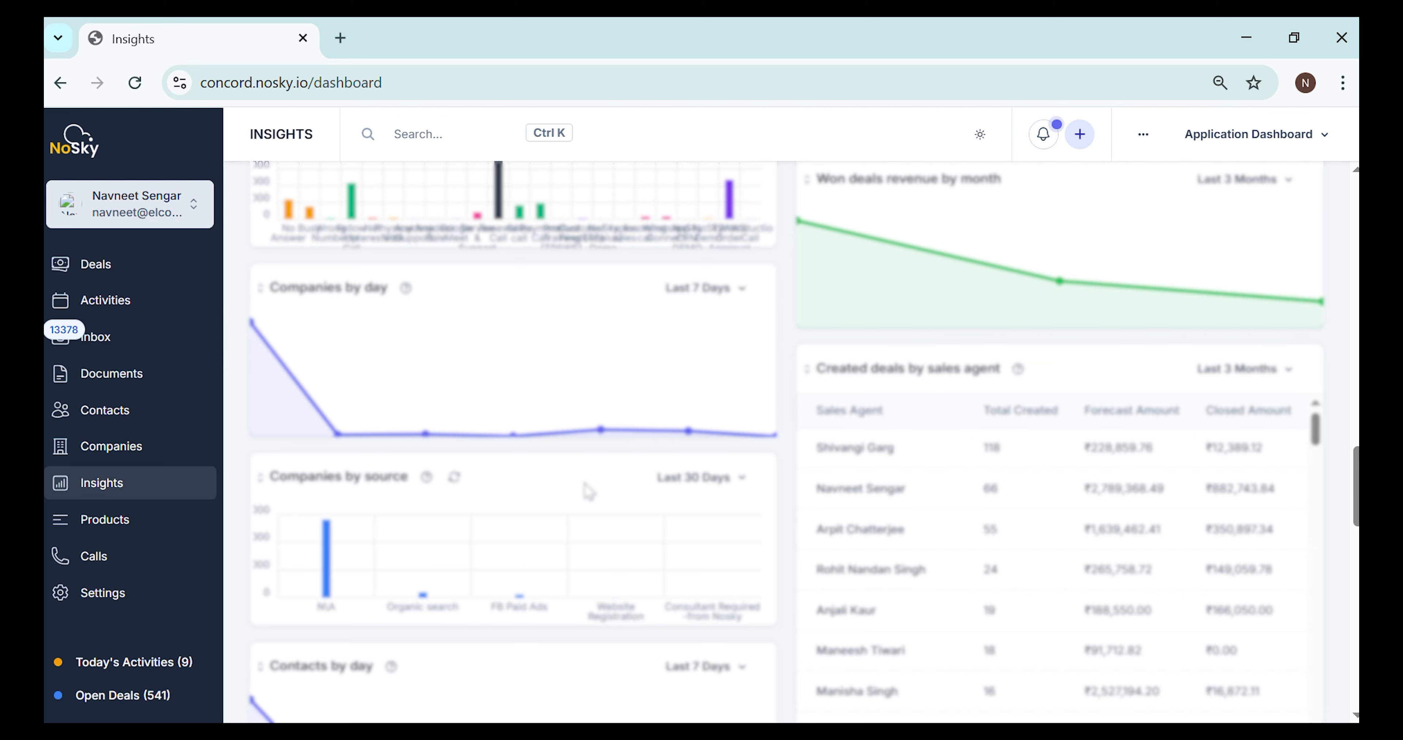
pyautogui.scroll(-5, 585, 493)
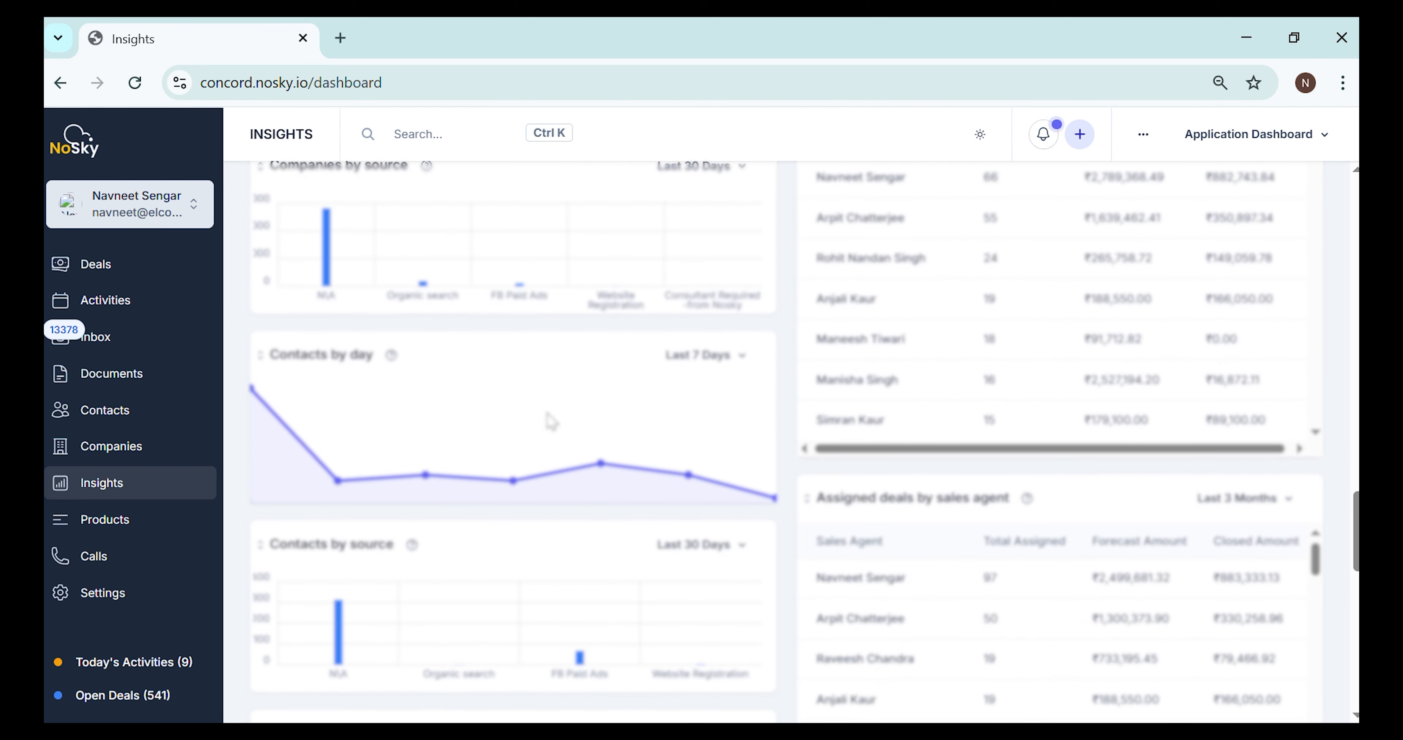
pyautogui.scroll(-3, 899, 523)
pyautogui.scroll(-3, 507, 492)
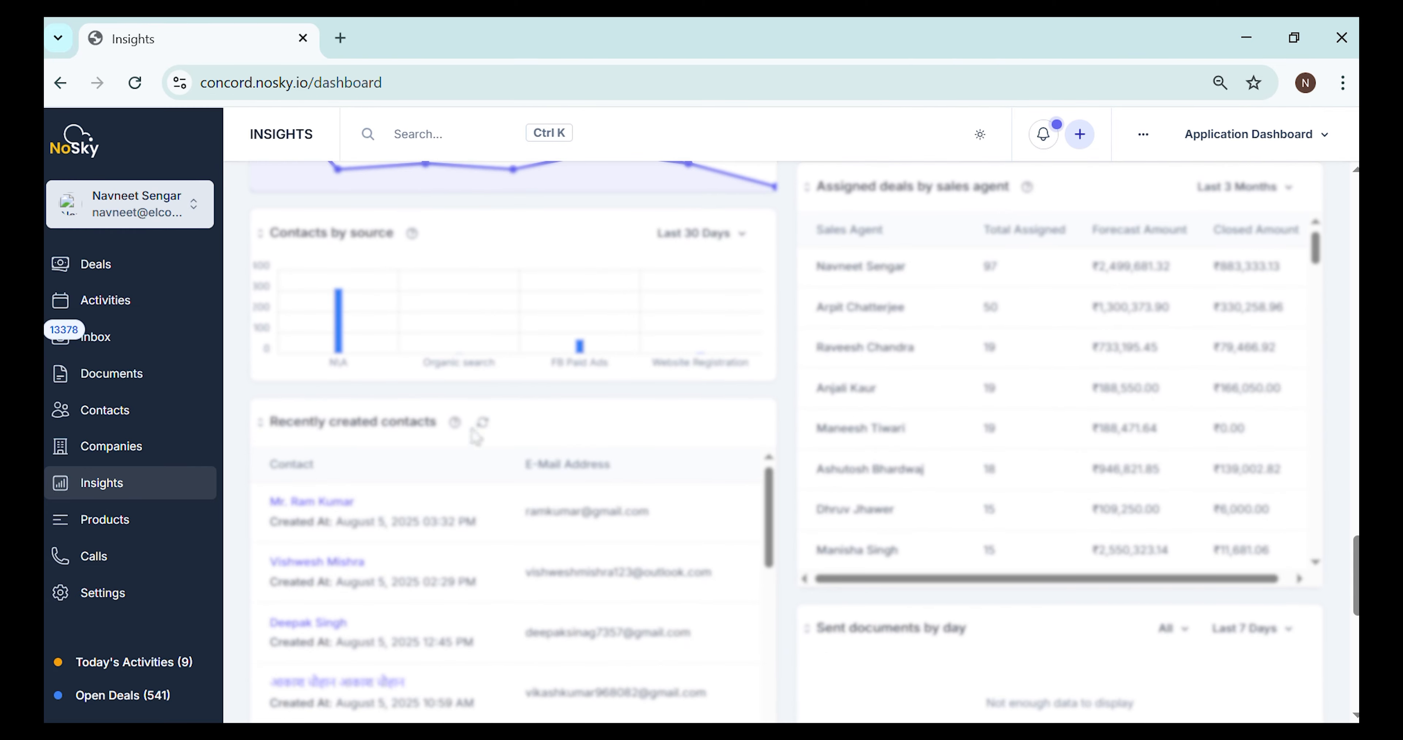
pyautogui.scroll(-2, 757, 481)
pyautogui.scroll(-3, 809, 496)
pyautogui.scroll(-3, 773, 500)
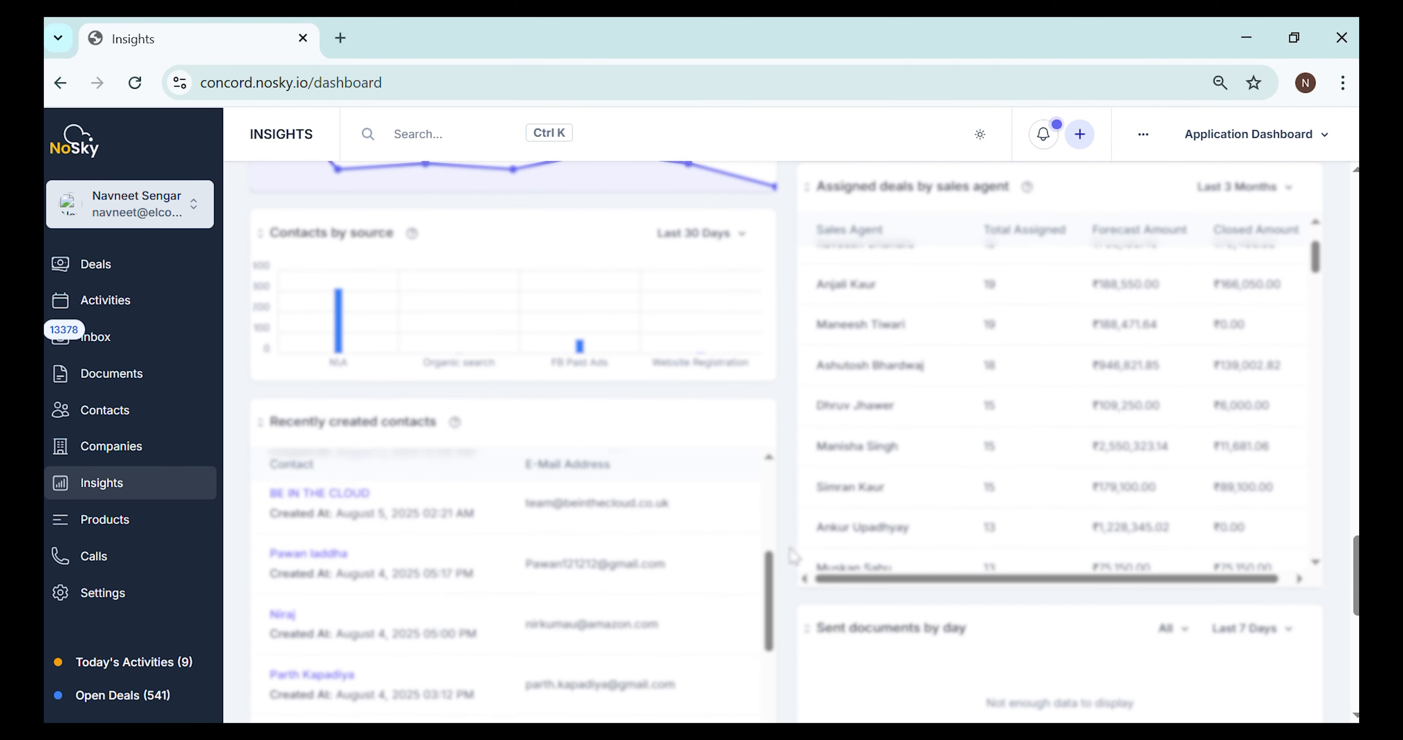
pyautogui.scroll(-5, 783, 550)
pyautogui.scroll(-2, 785, 592)
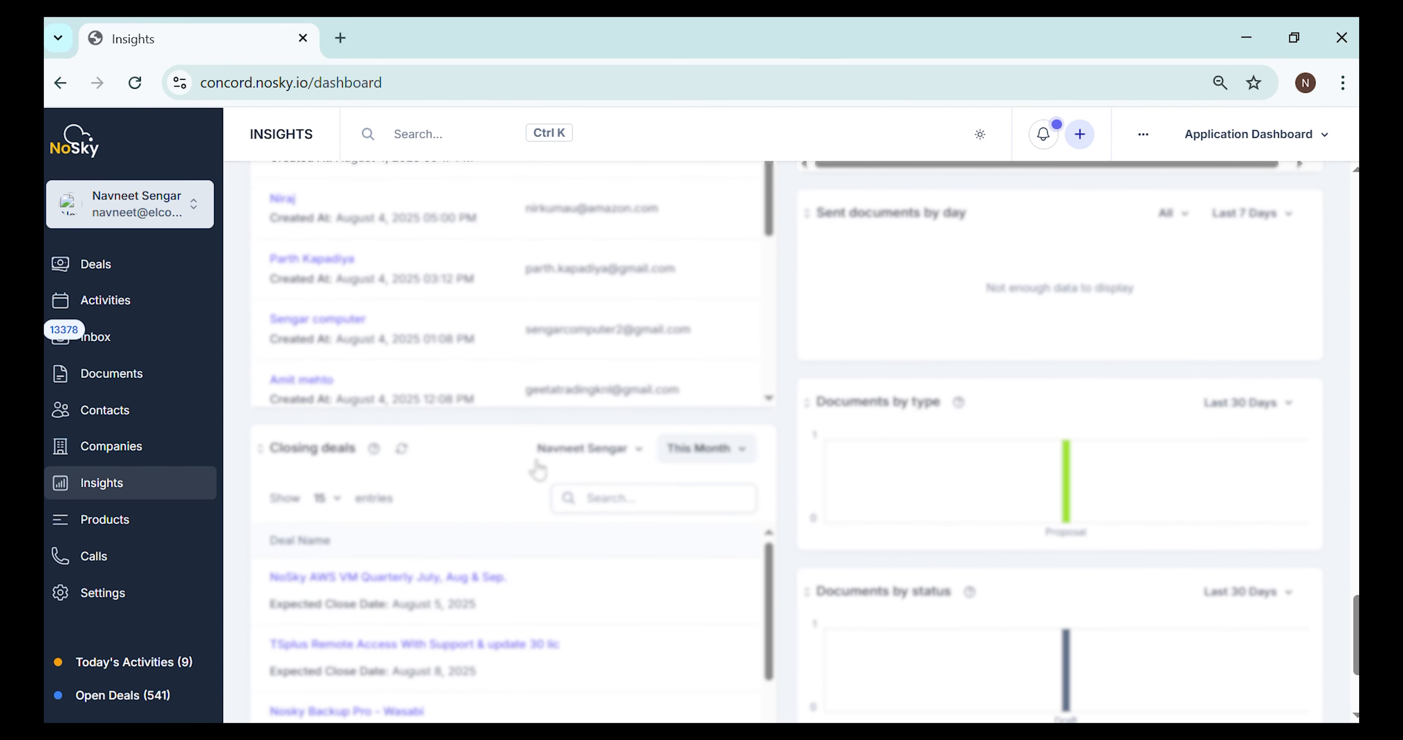
pyautogui.scroll(-3, 479, 509)
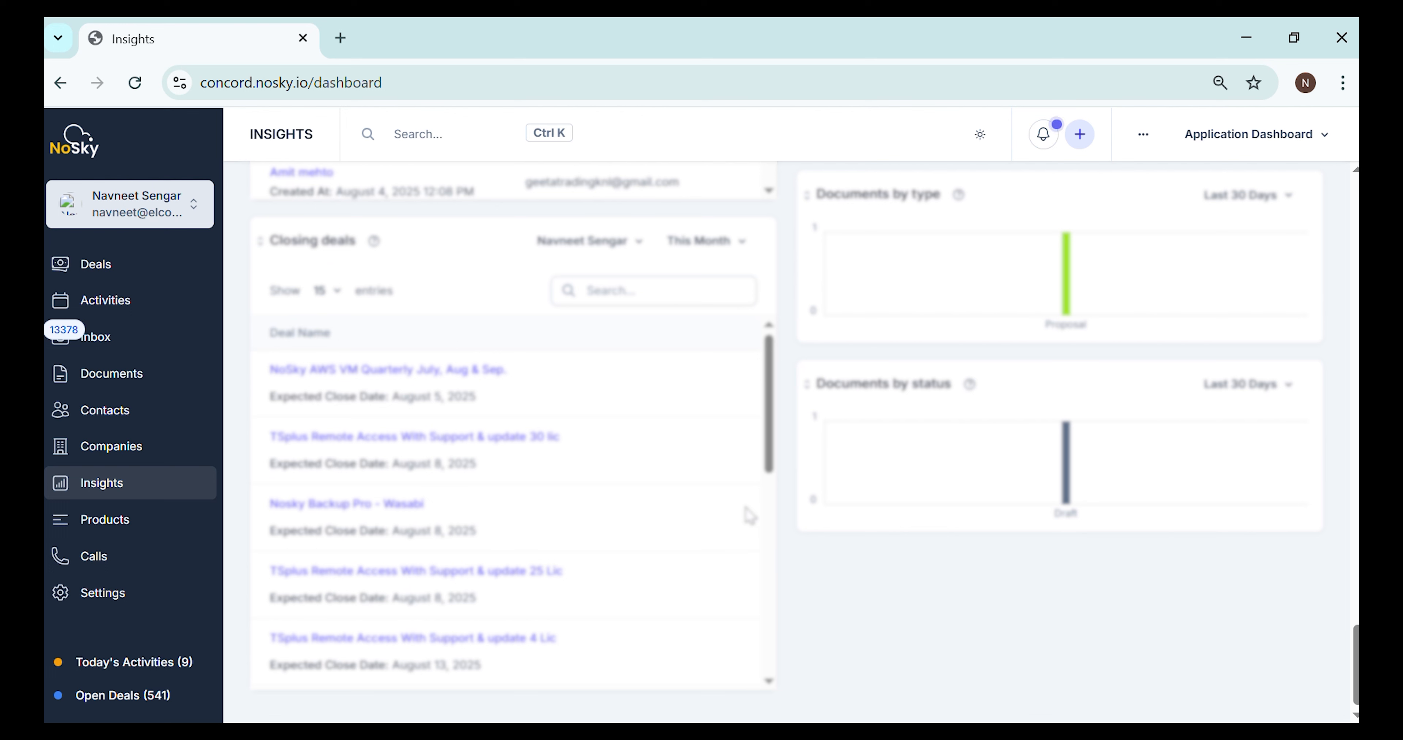
# Open the product catalogue and start a new product, defaulting to 18.000% GST
pyautogui.click(146, 525)
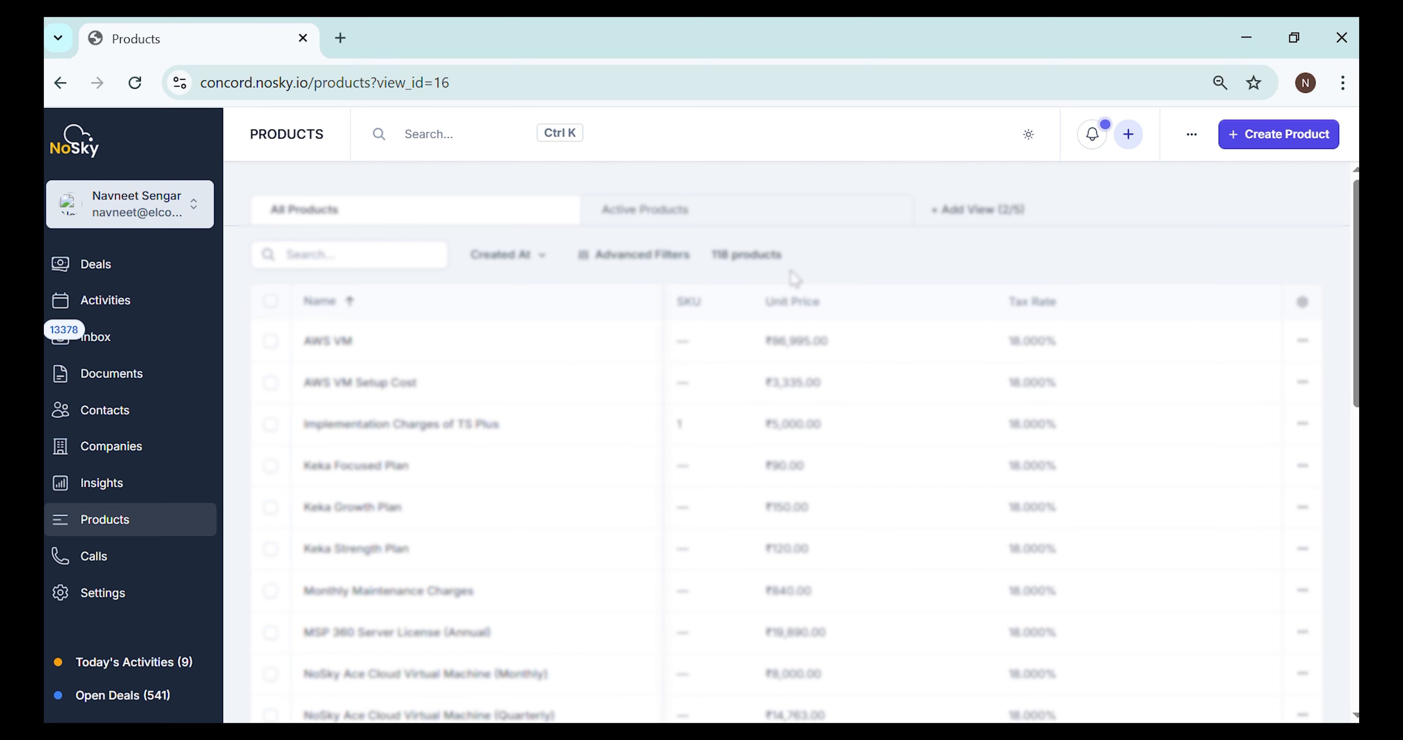
pyautogui.click(1265, 156)
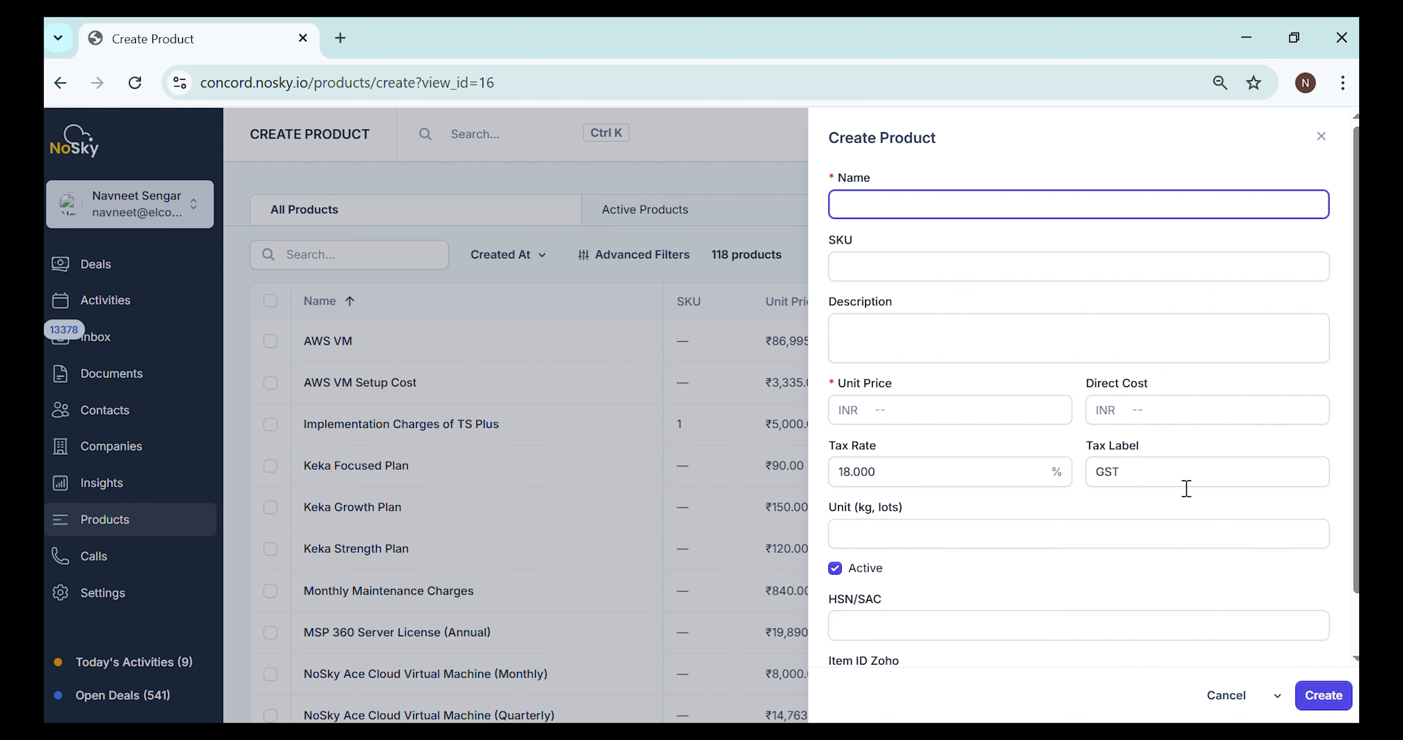
# Toggle the new product's Active box off and on, then cancel the form unsaved
pyautogui.scroll(-1, 974, 561)
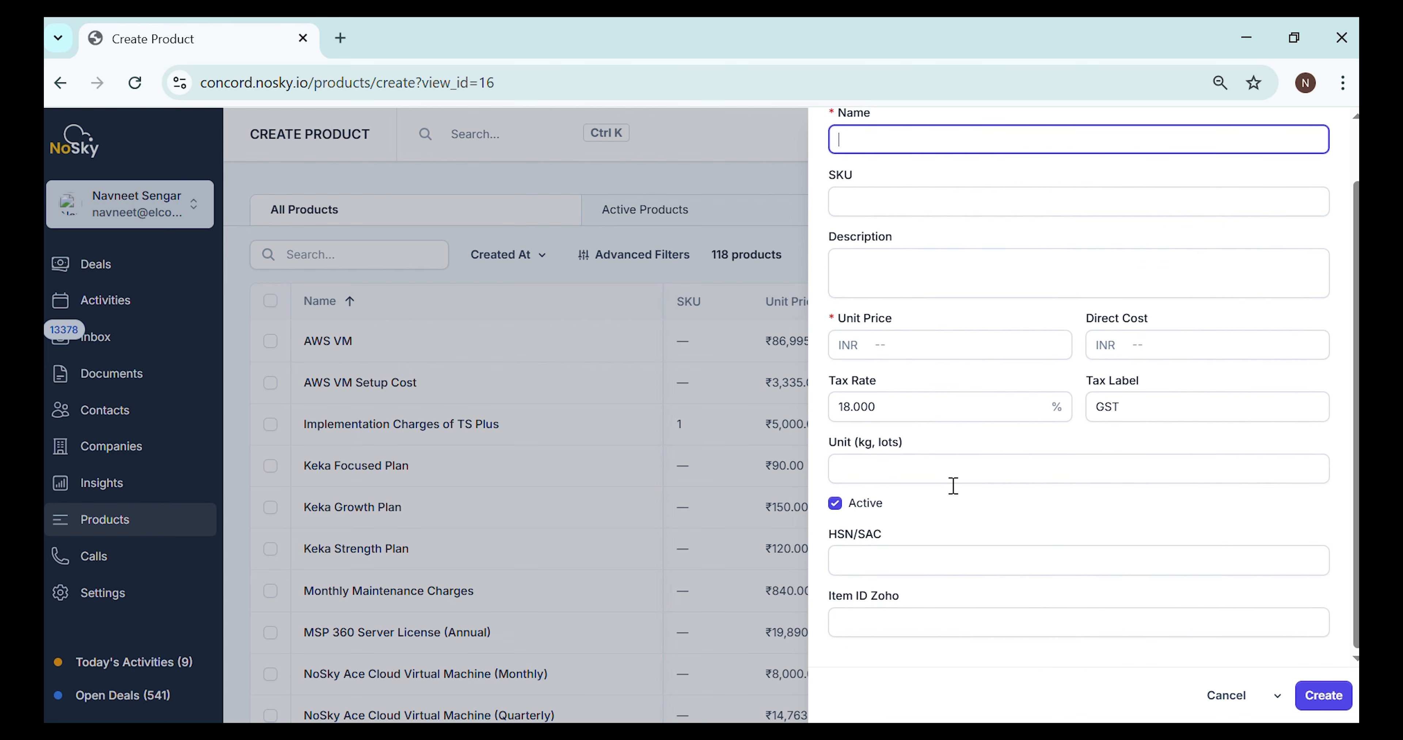
pyautogui.click(840, 513)
pyautogui.click(827, 507)
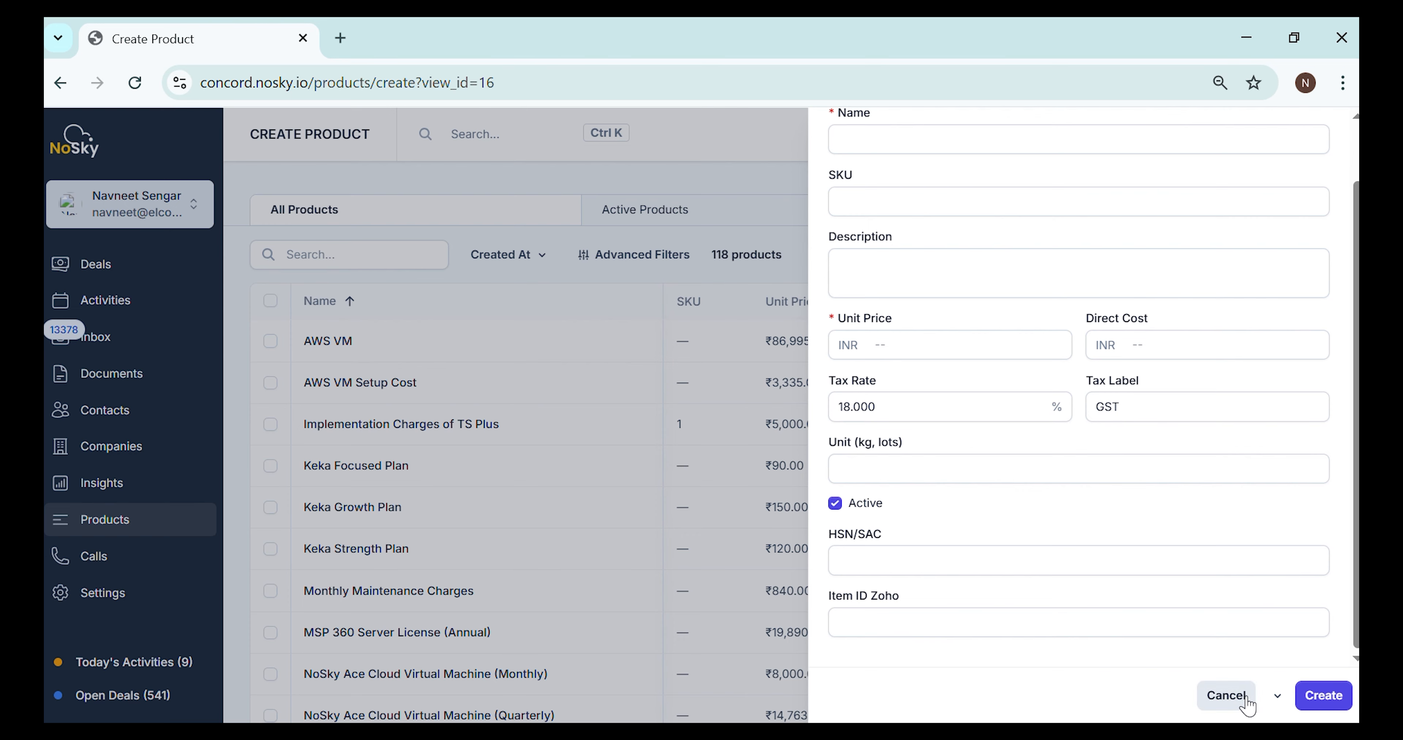
pyautogui.click(1226, 696)
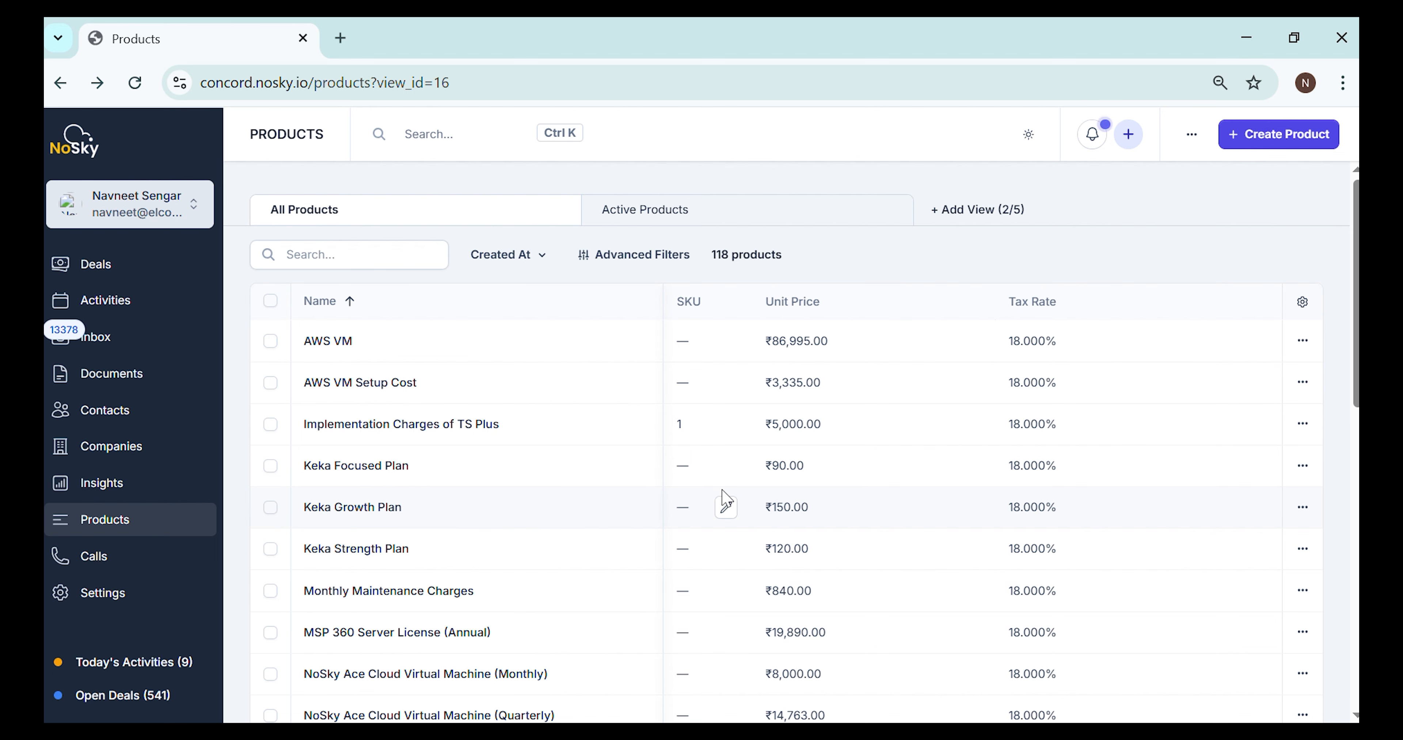
# Open Calls and scroll through the All Calls table of 100254 calls
pyautogui.click(145, 556)
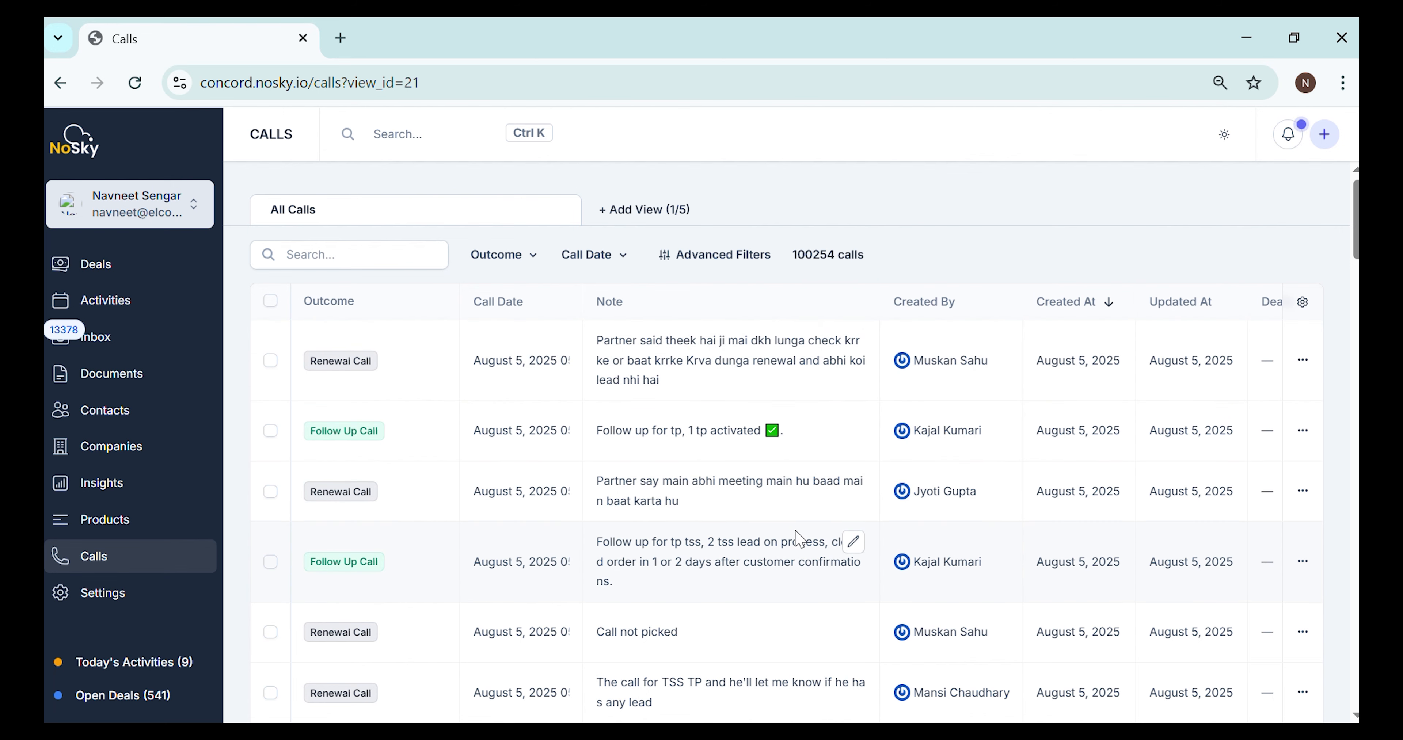
pyautogui.scroll(-8, 798, 540)
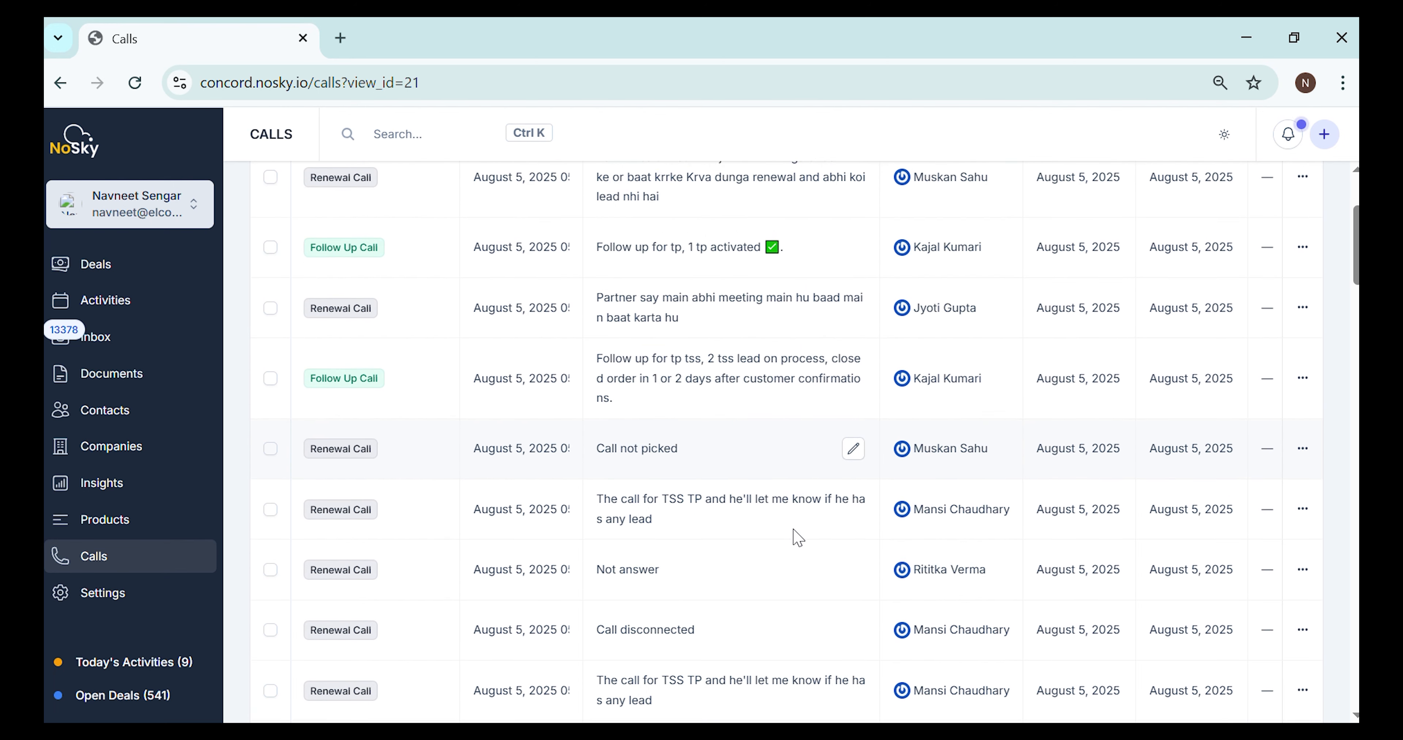
pyautogui.scroll(-8, 799, 541)
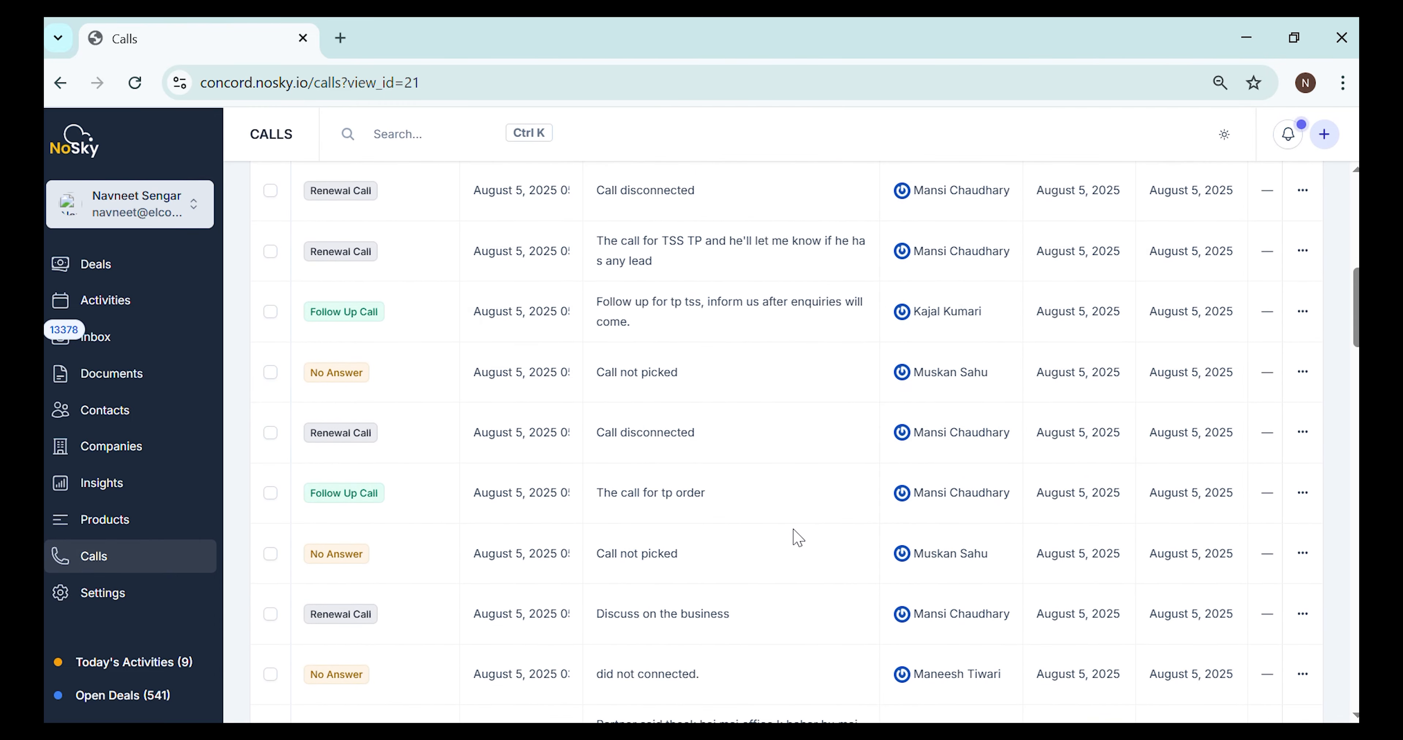
pyautogui.scroll(-10, 852, 538)
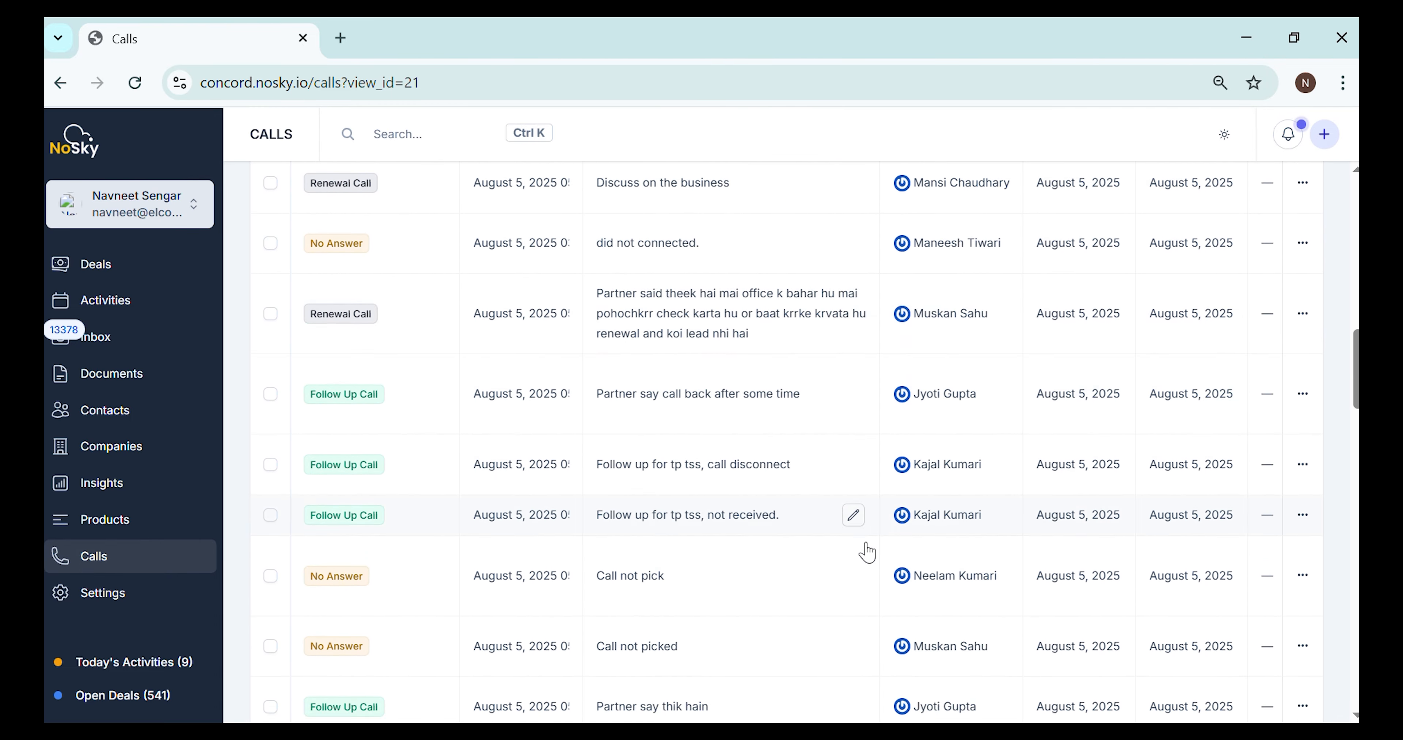
pyautogui.scroll(5, 845, 532)
pyautogui.scroll(20, 829, 574)
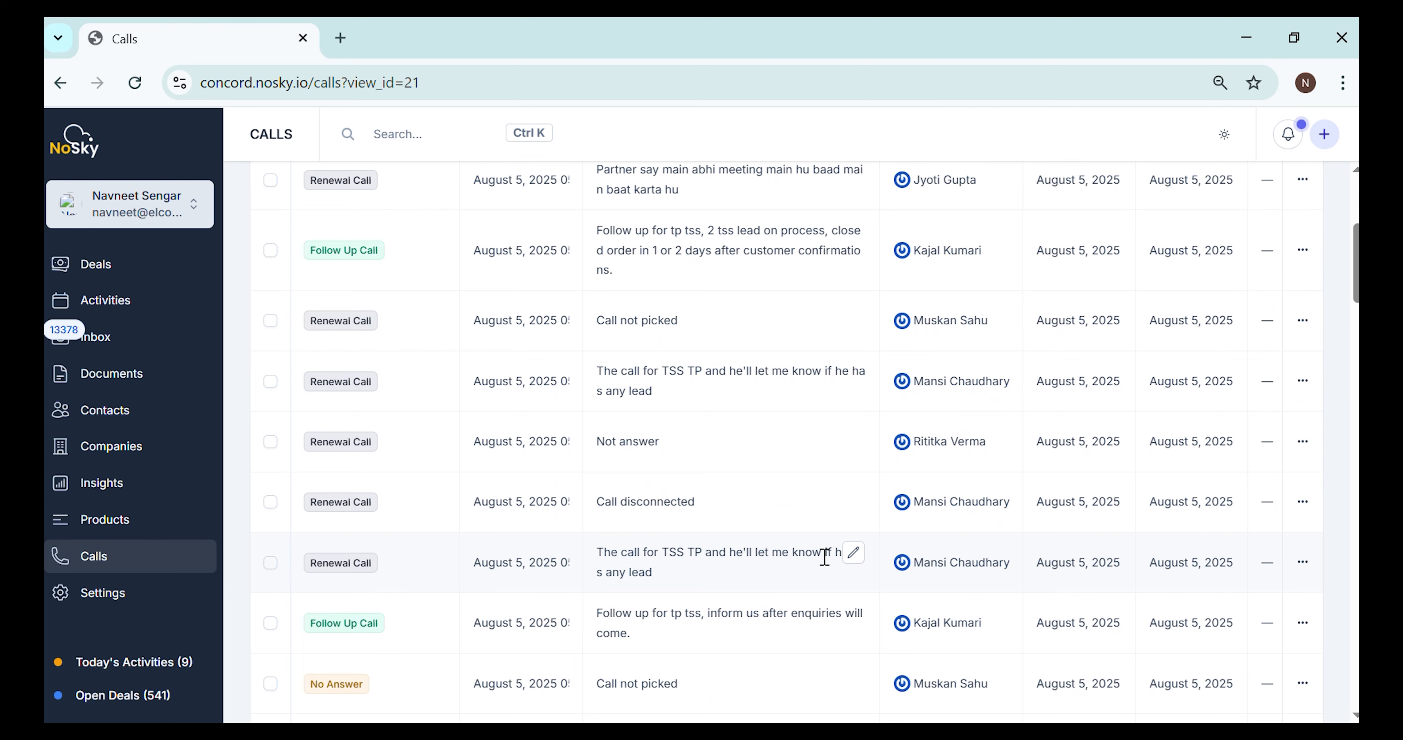
# Preview the Outcome and Call Date filters, add a blank advanced condition, then open General Settings
pyautogui.click(531, 255)
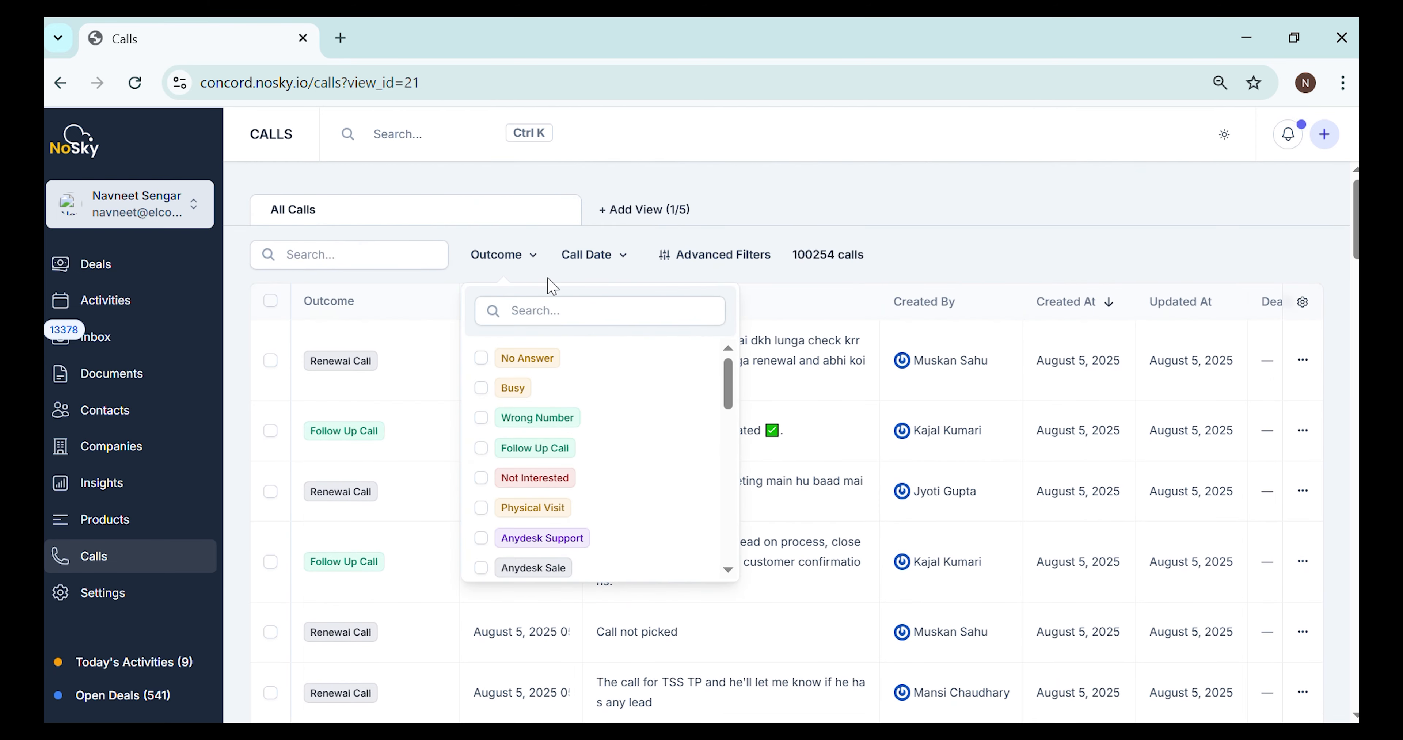
pyautogui.click(627, 256)
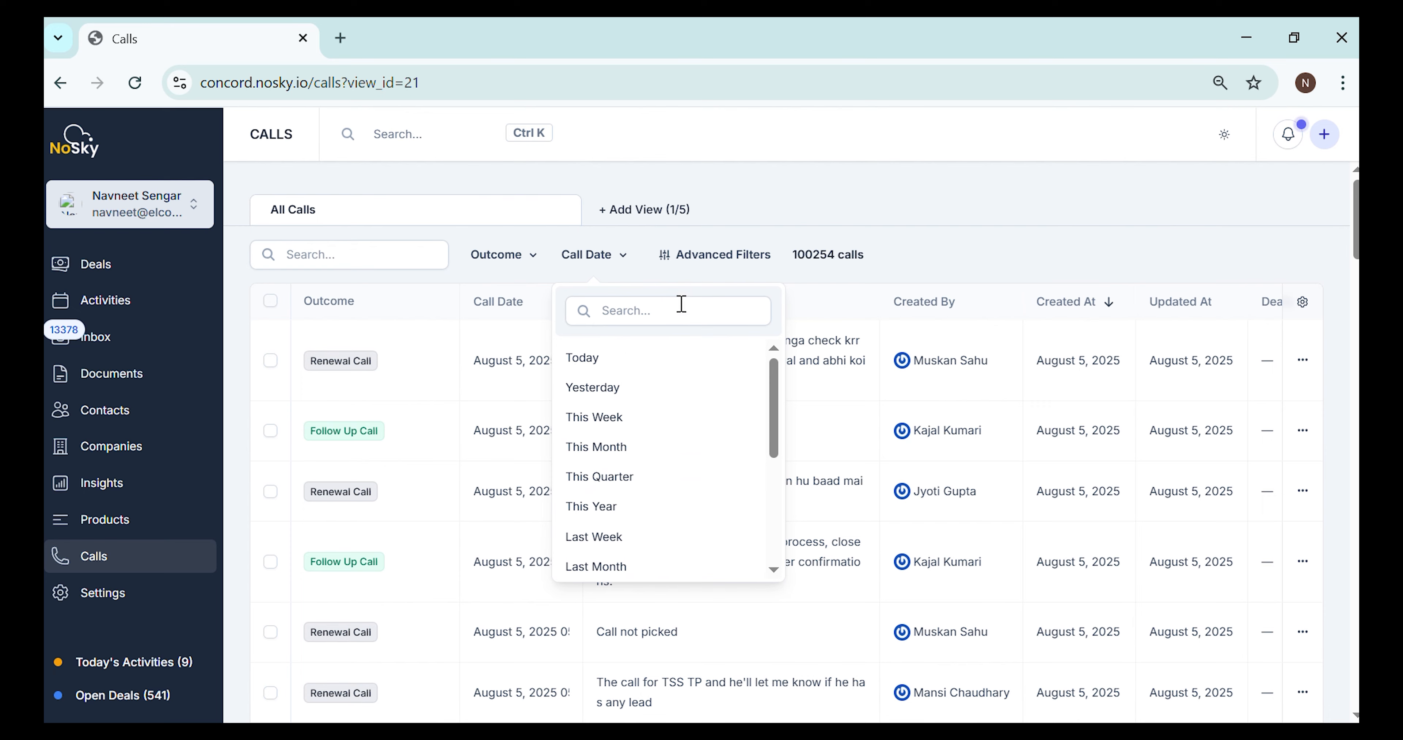
pyautogui.click(715, 257)
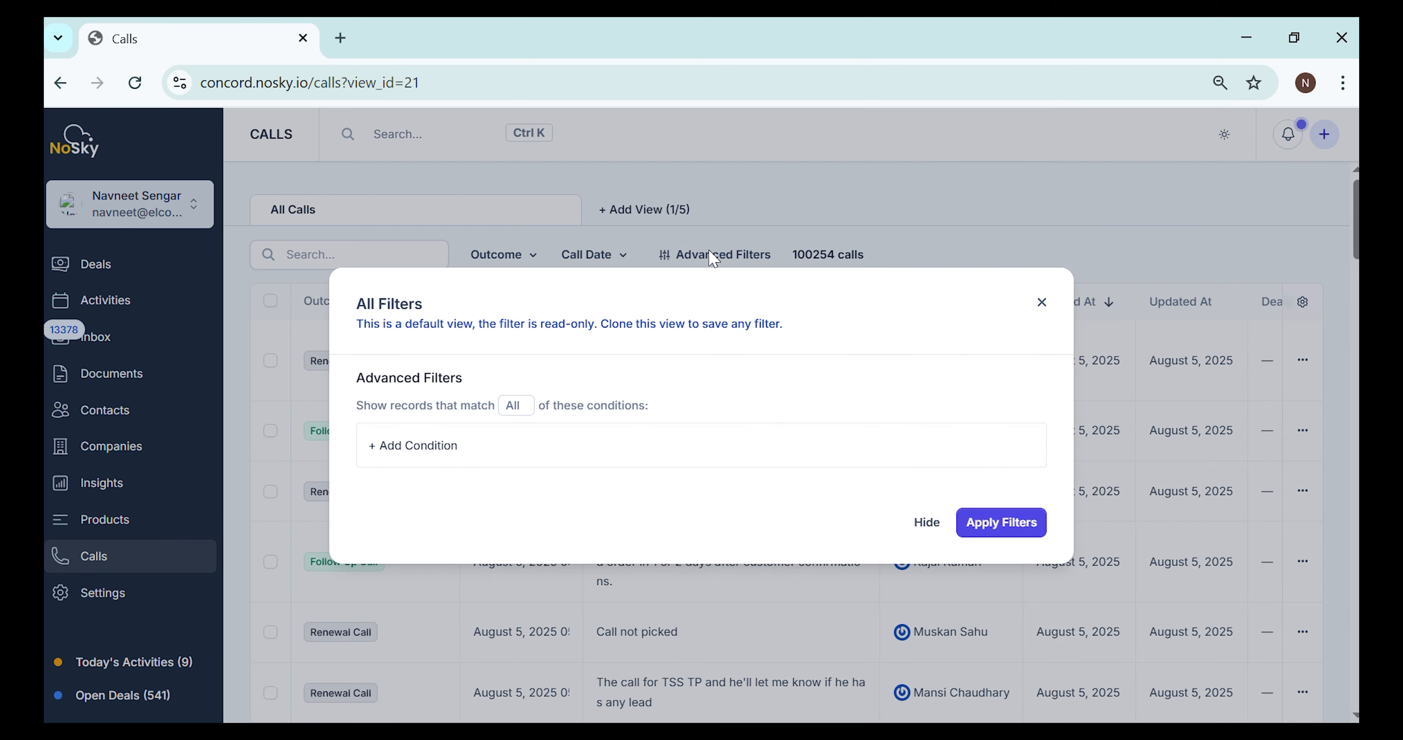
pyautogui.click(431, 448)
pyautogui.click(474, 438)
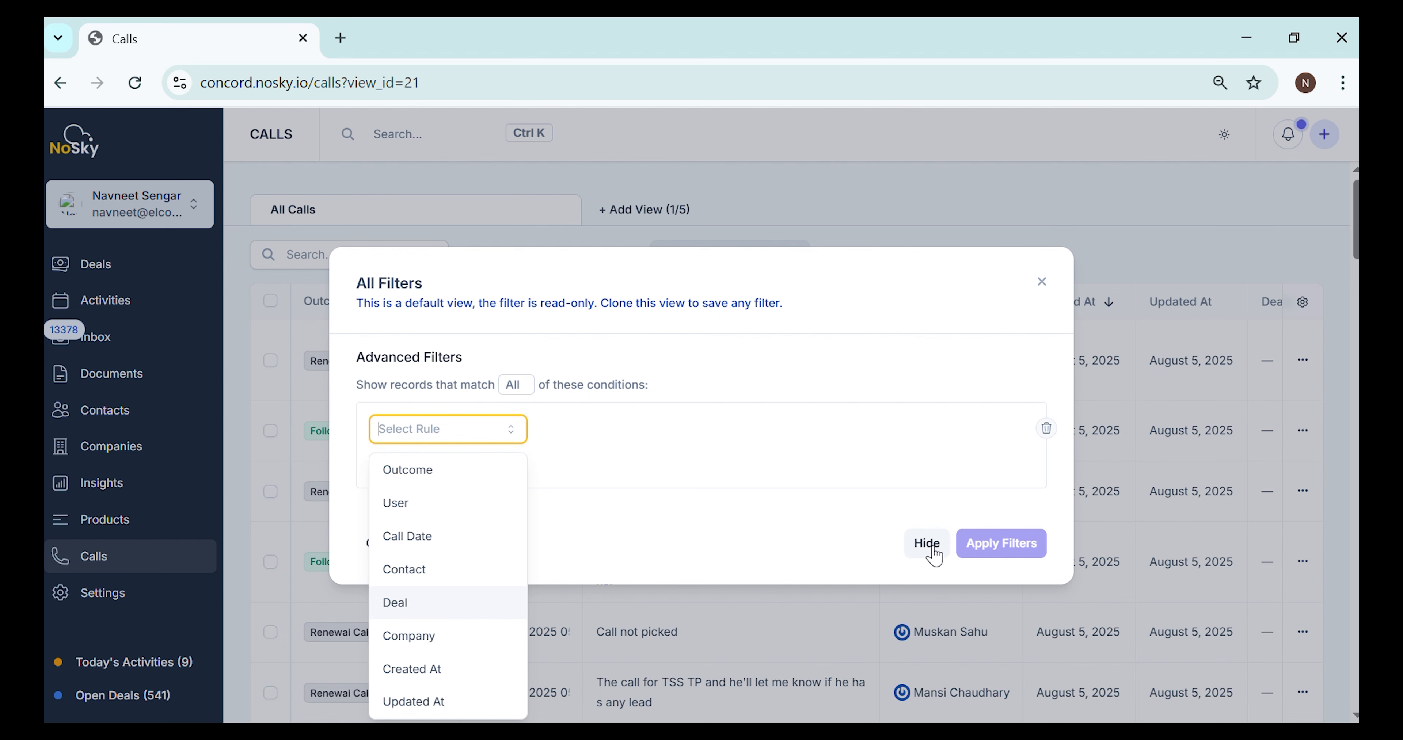
pyautogui.click(1042, 282)
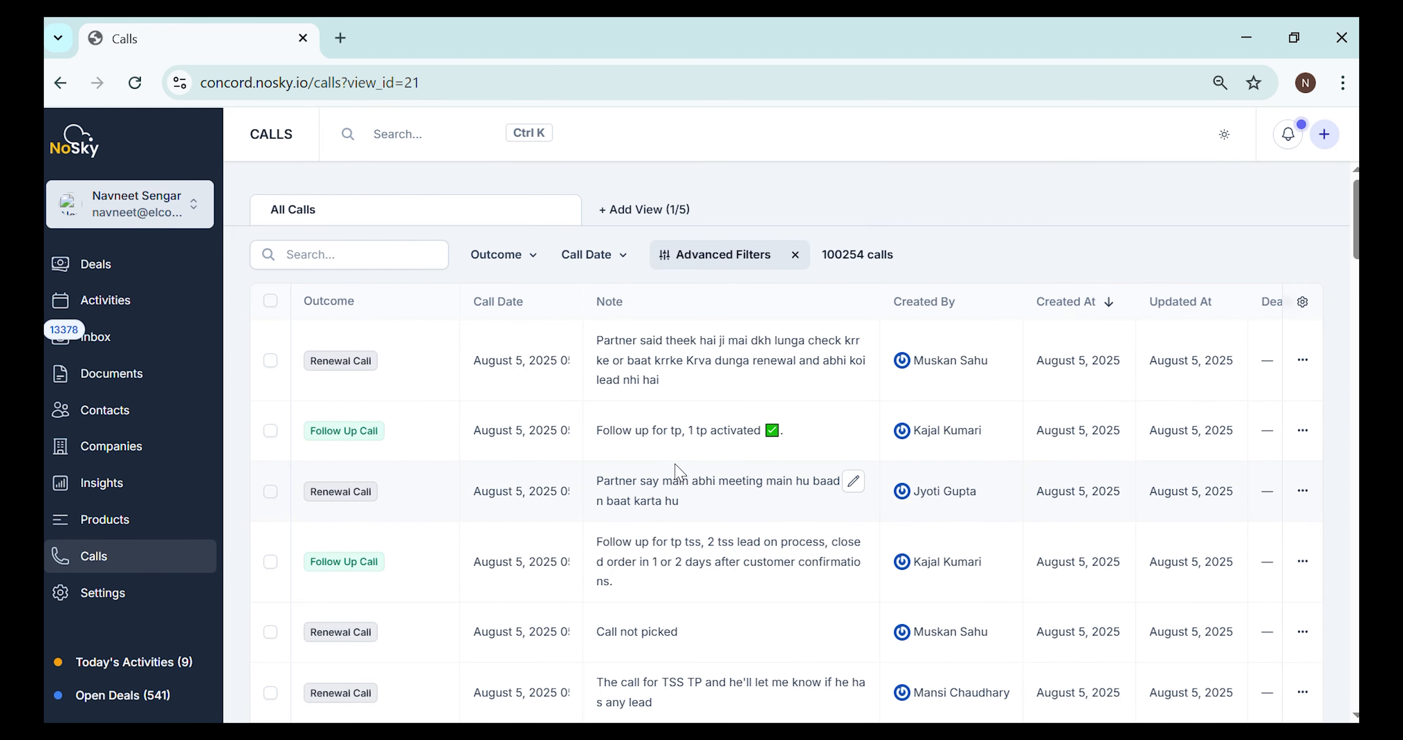
pyautogui.click(122, 599)
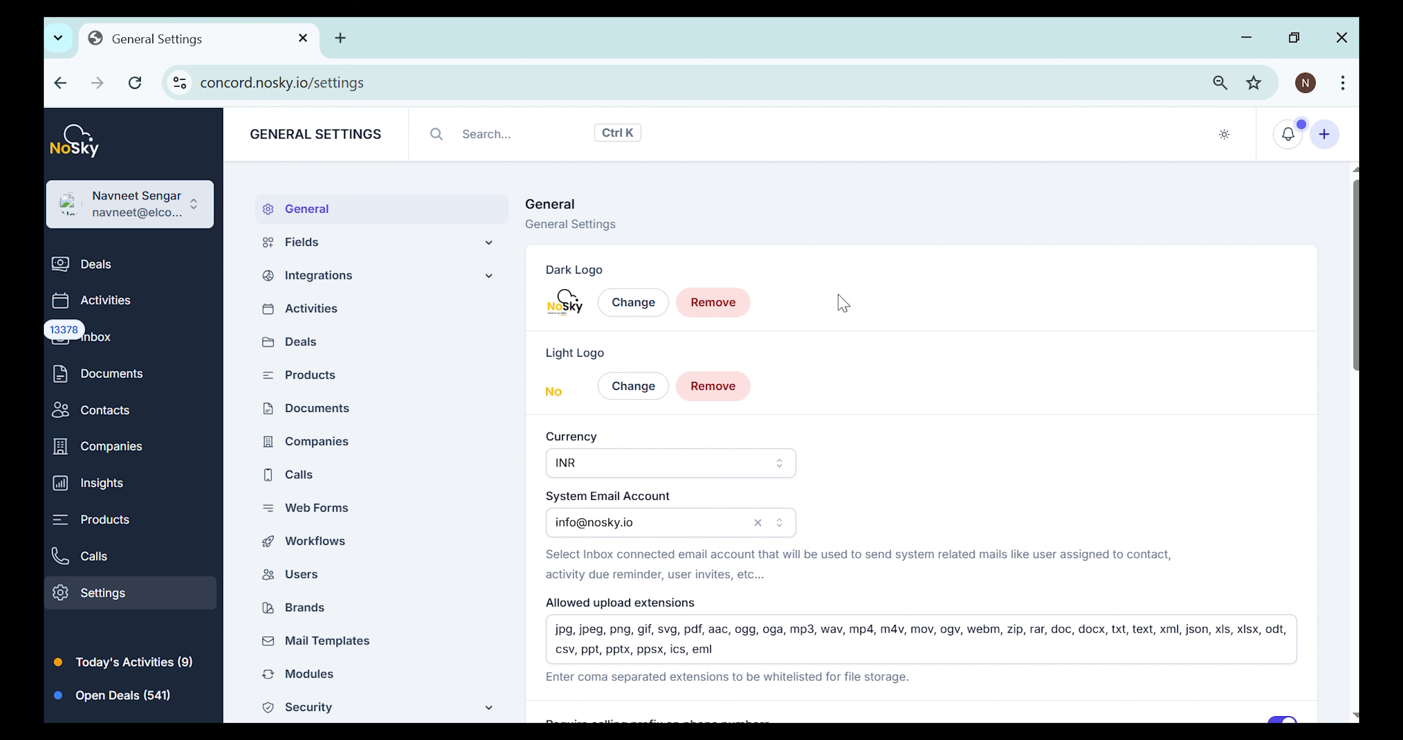
# Scroll General Settings down to Privacy Policy, past date format F j, Y and time H:i
pyautogui.scroll(-2, 850, 473)
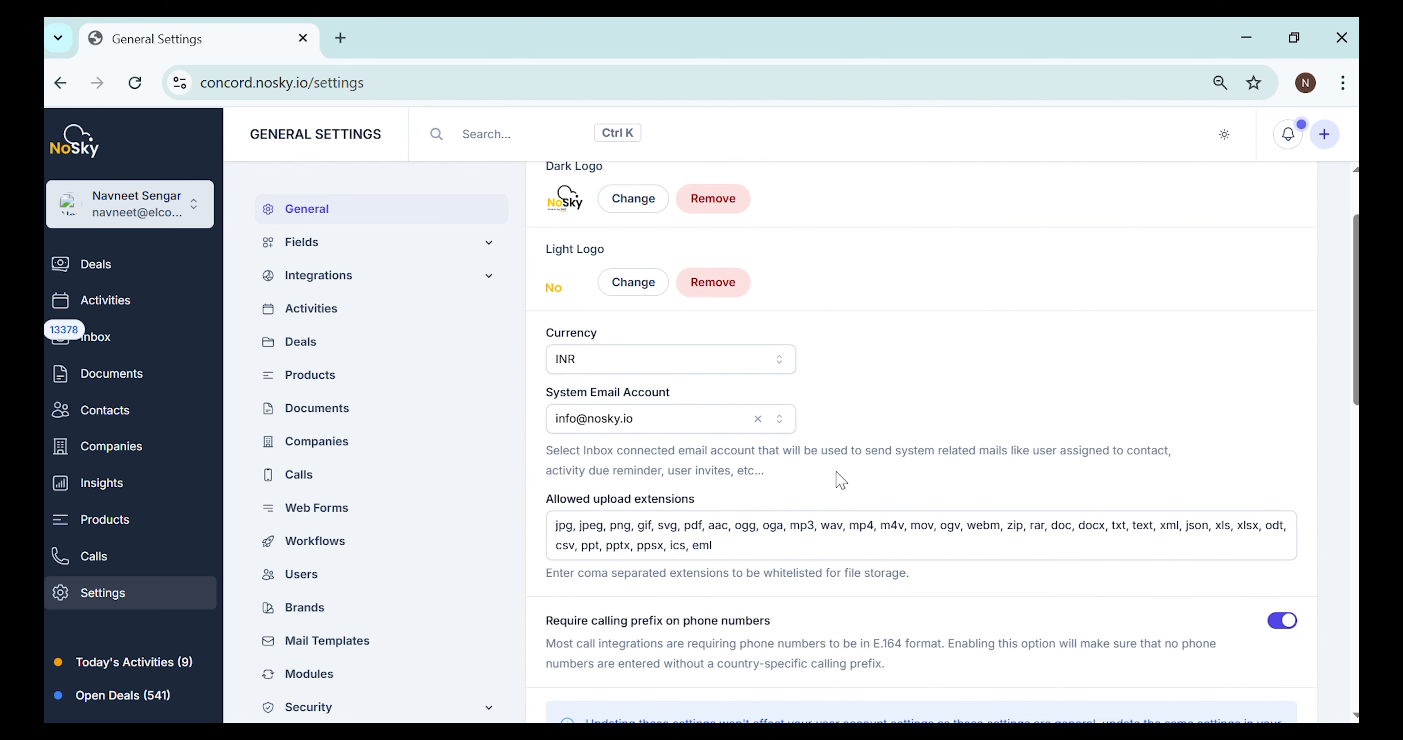
pyautogui.scroll(-2, 914, 505)
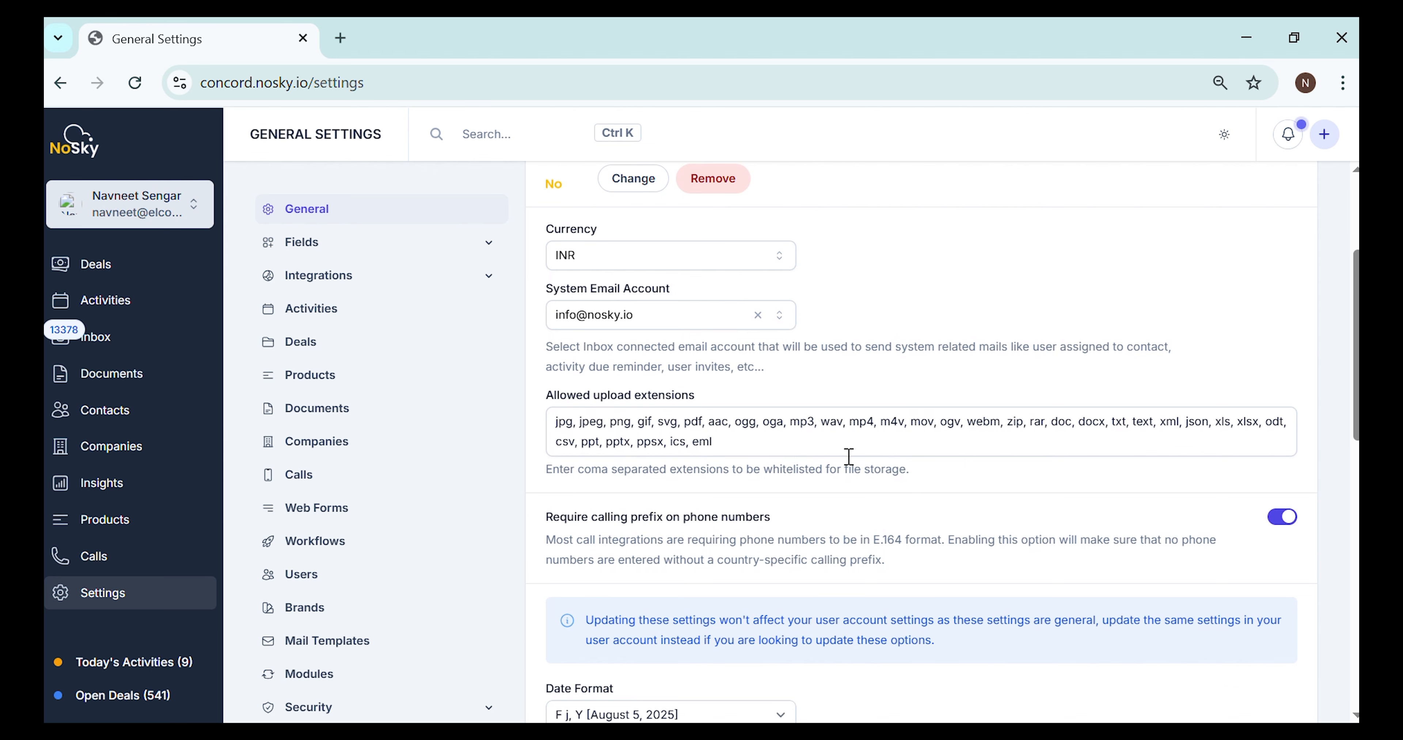
pyautogui.scroll(-4, 871, 490)
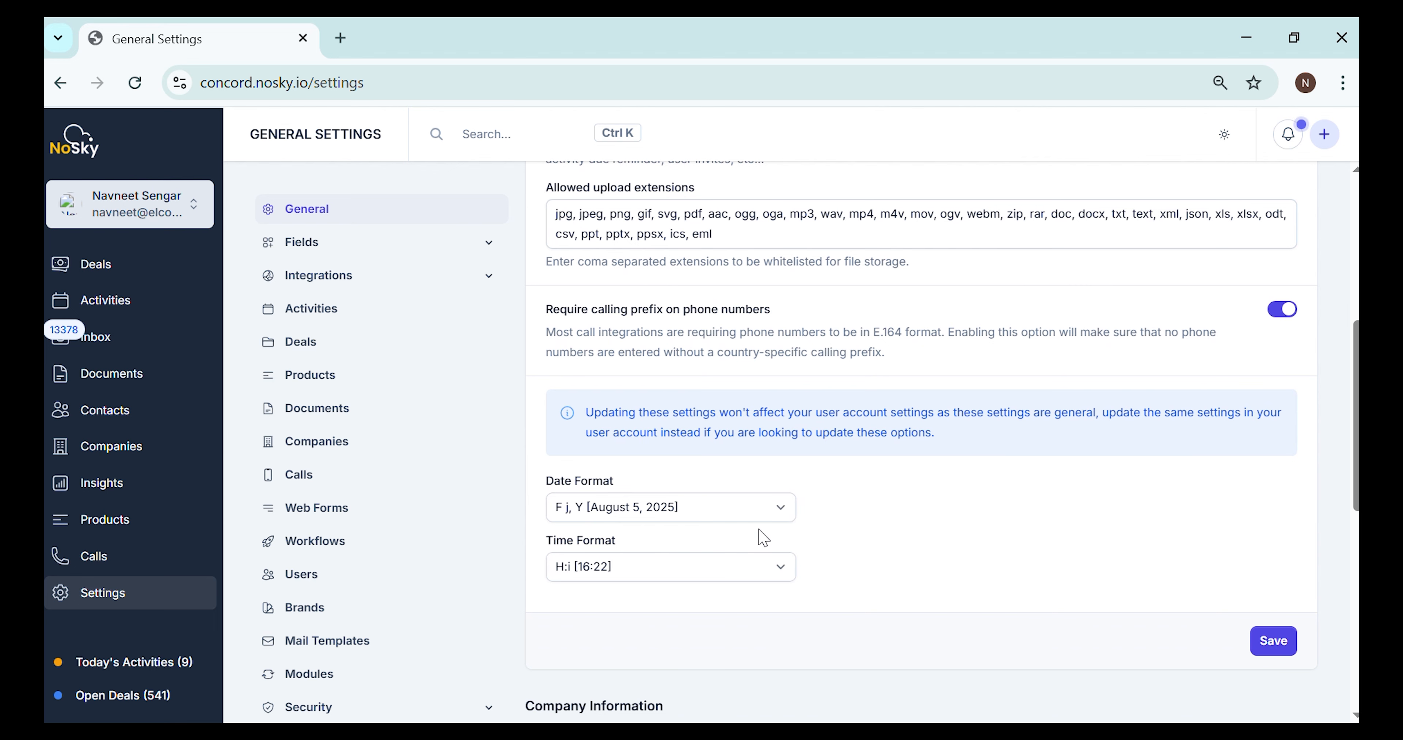
pyautogui.scroll(-6, 845, 544)
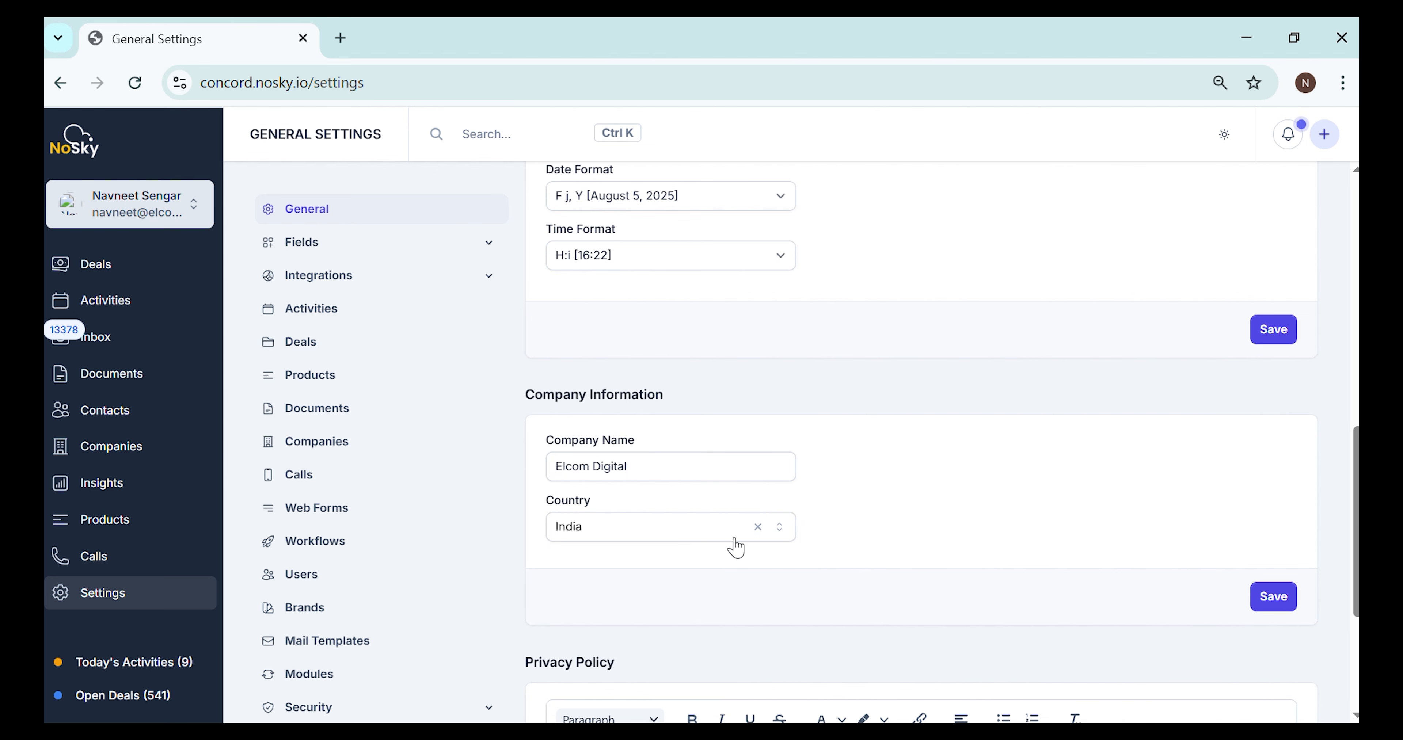
pyautogui.scroll(-4, 836, 563)
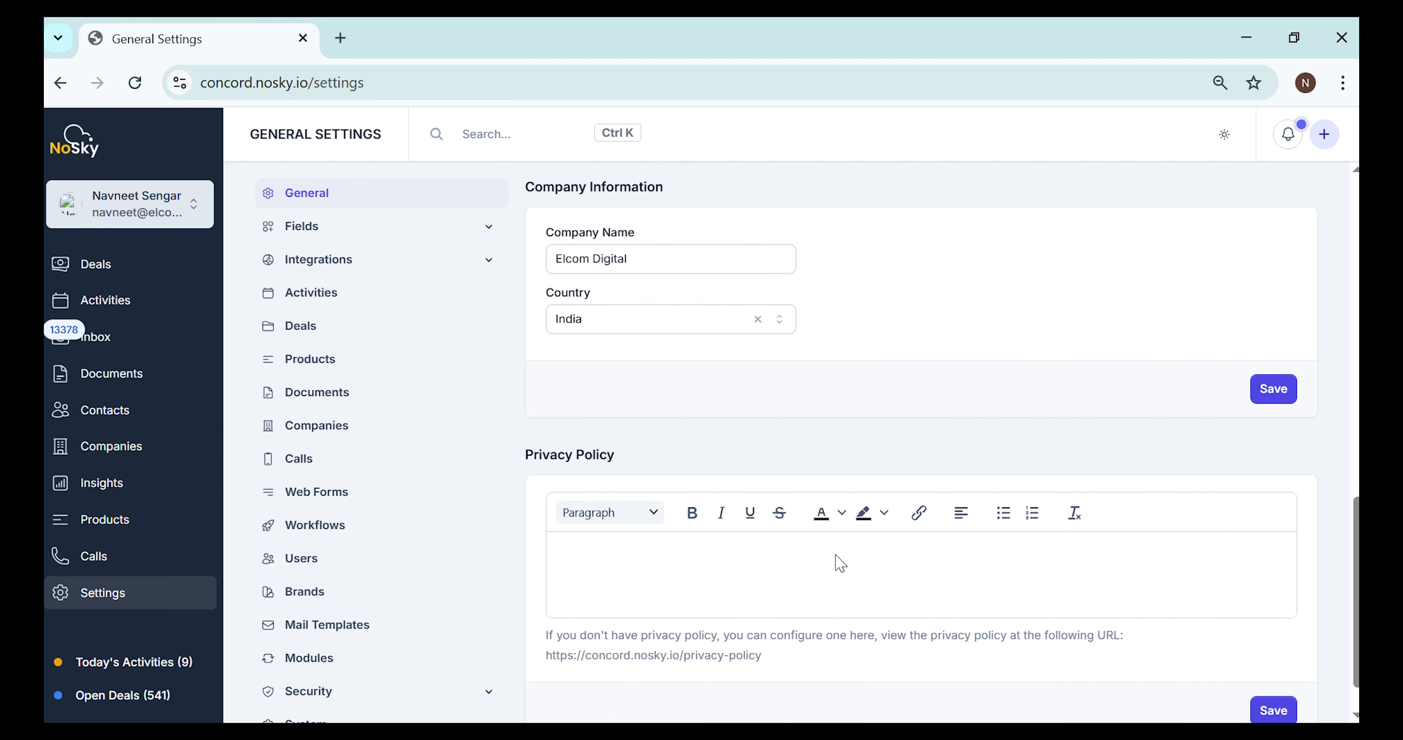
pyautogui.scroll(-1, 836, 589)
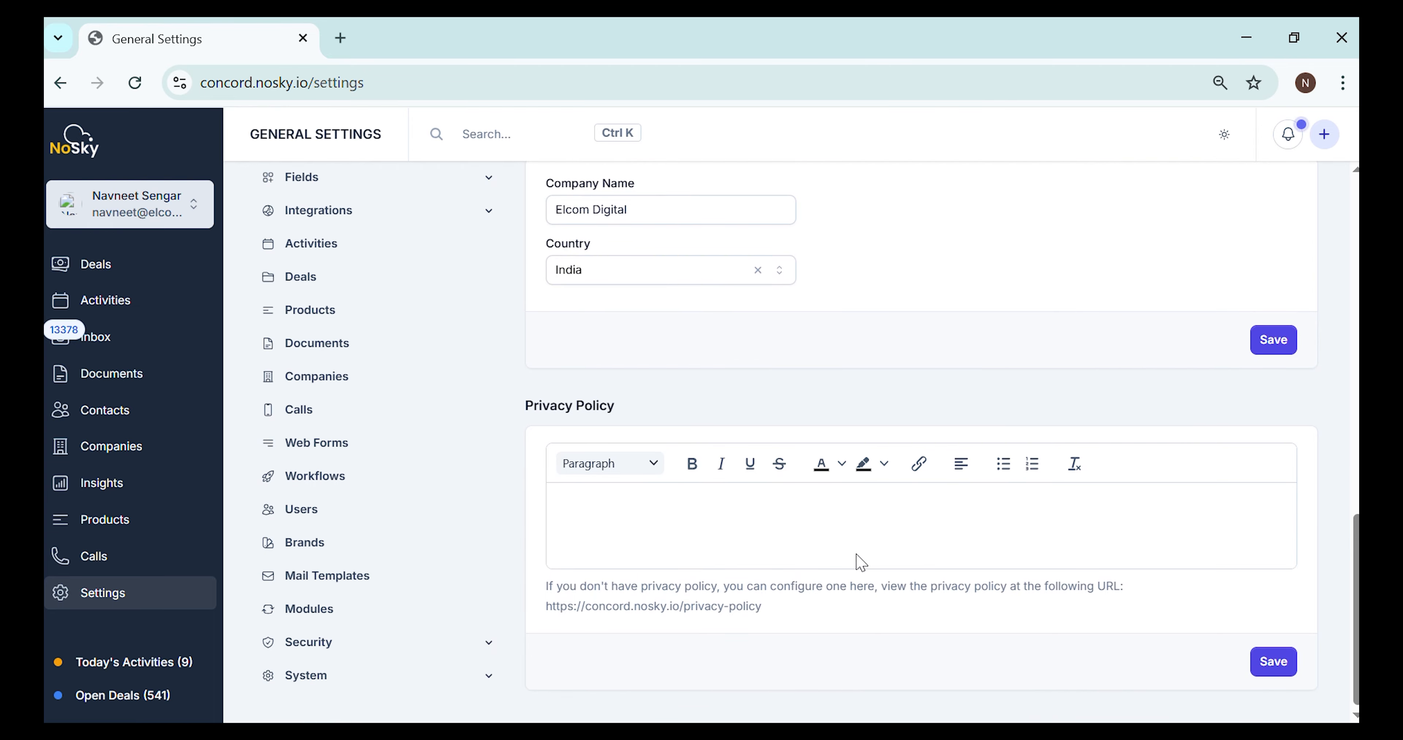
pyautogui.scroll(10, 391, 511)
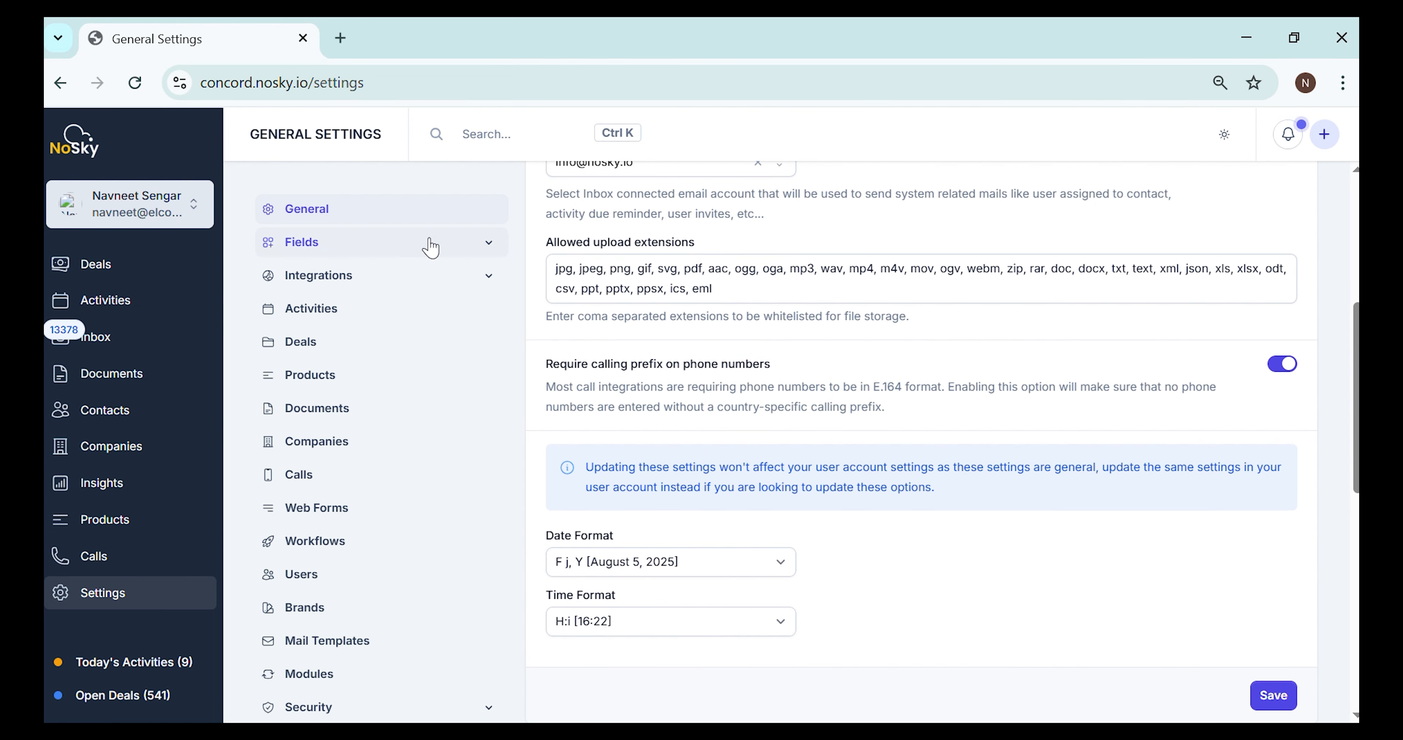
# Look over the Company field settings, then open the Pusher integration's App ID, Key, Secret and Cluster
pyautogui.click(424, 253)
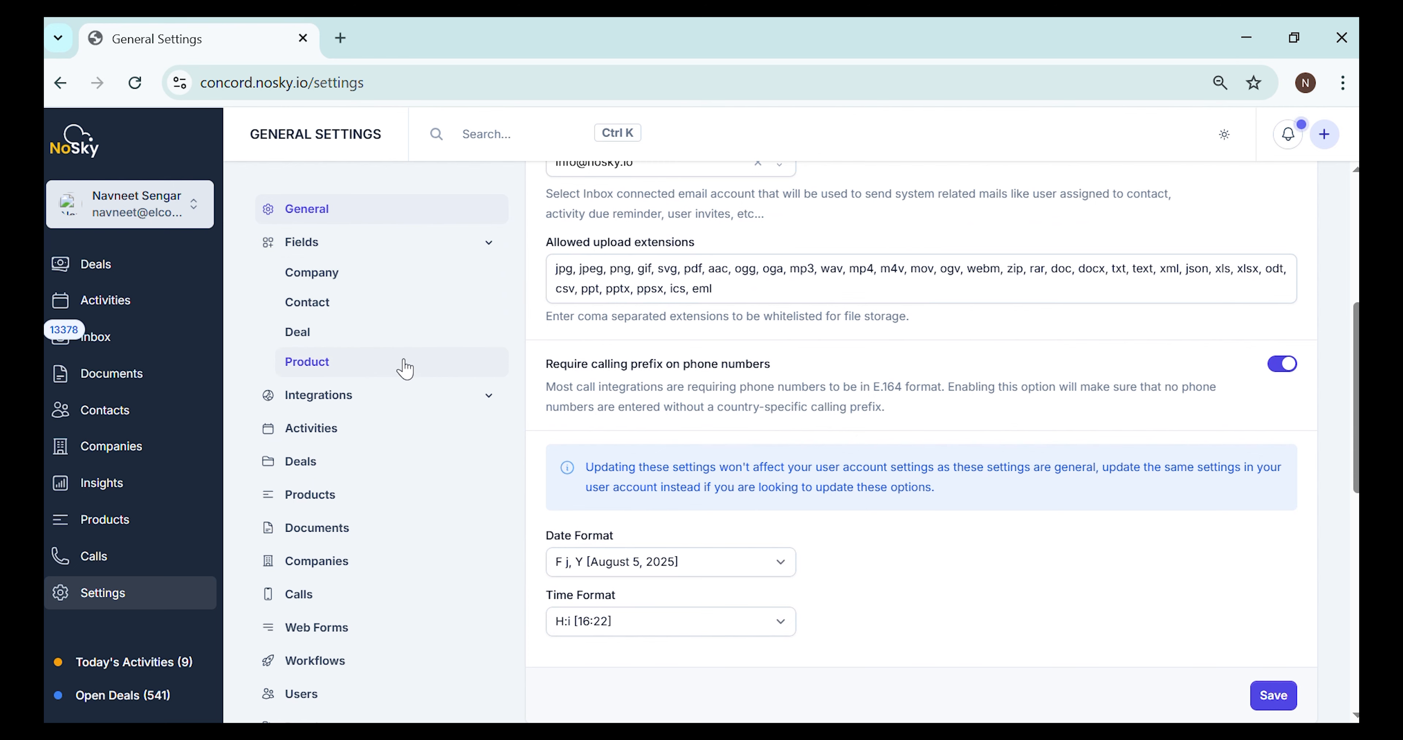
pyautogui.click(422, 285)
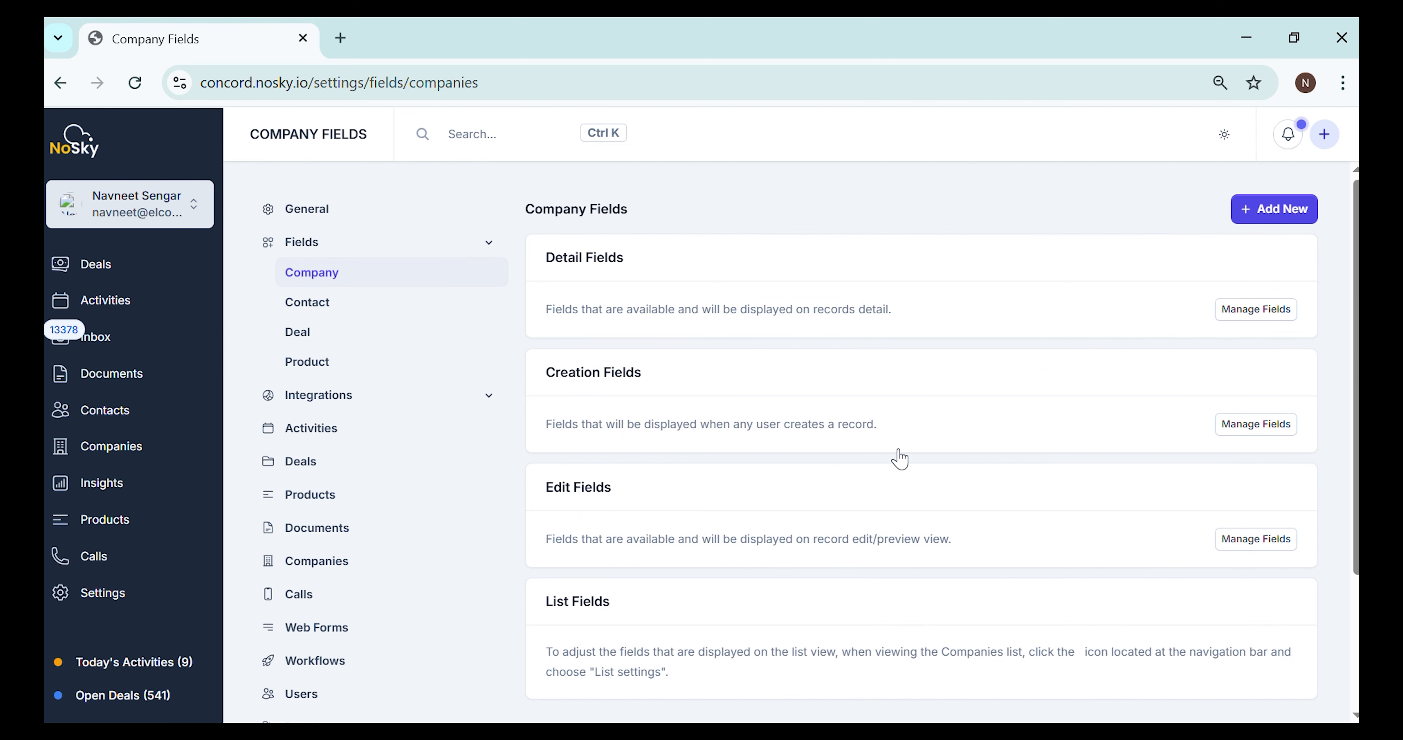
pyautogui.scroll(-3, 900, 459)
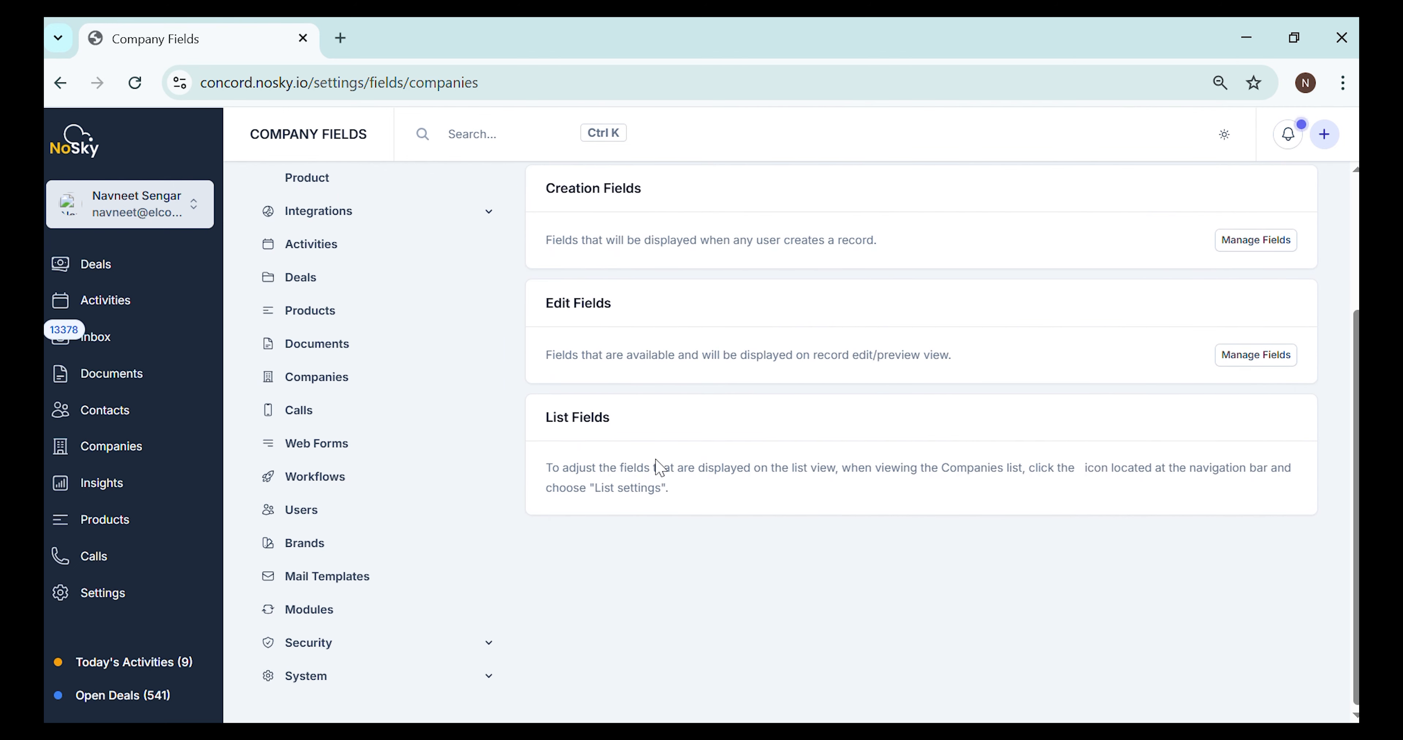
pyautogui.scroll(3, 659, 466)
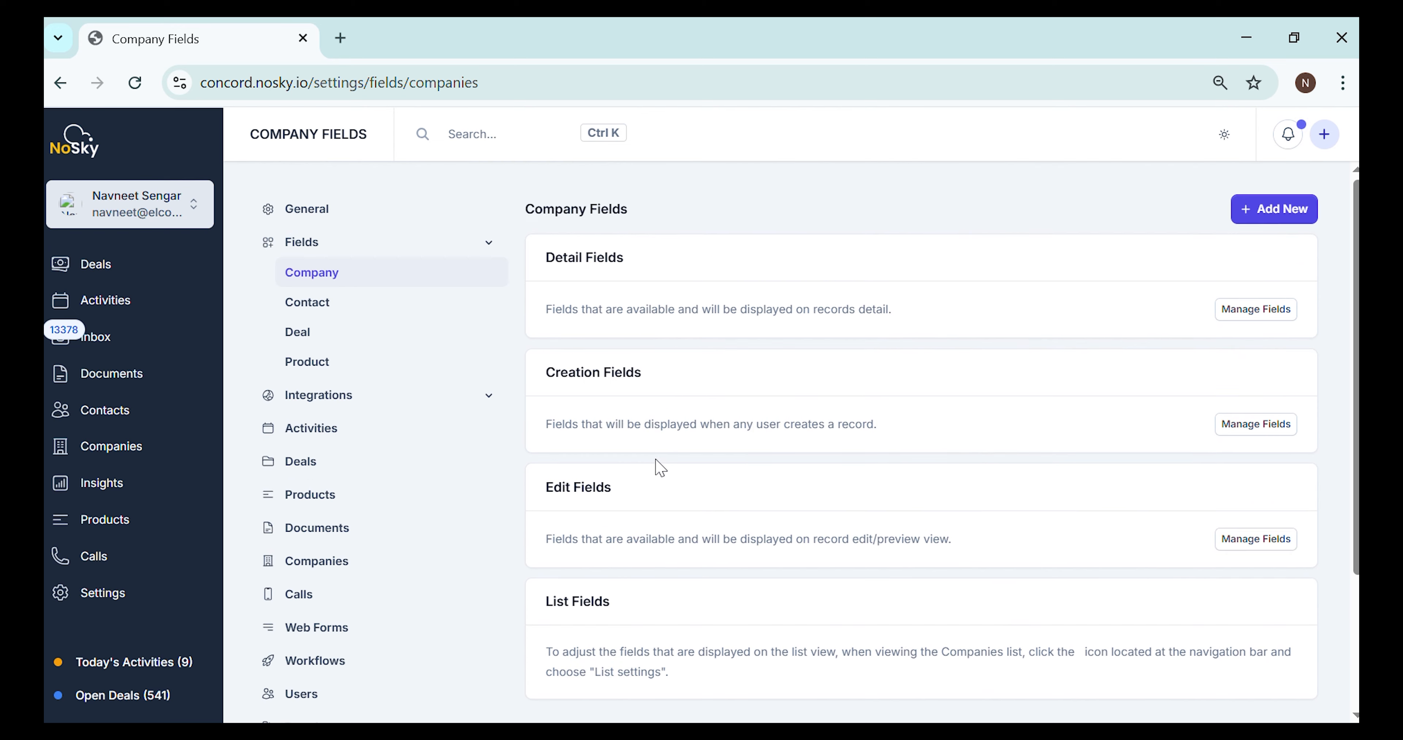
pyautogui.click(468, 398)
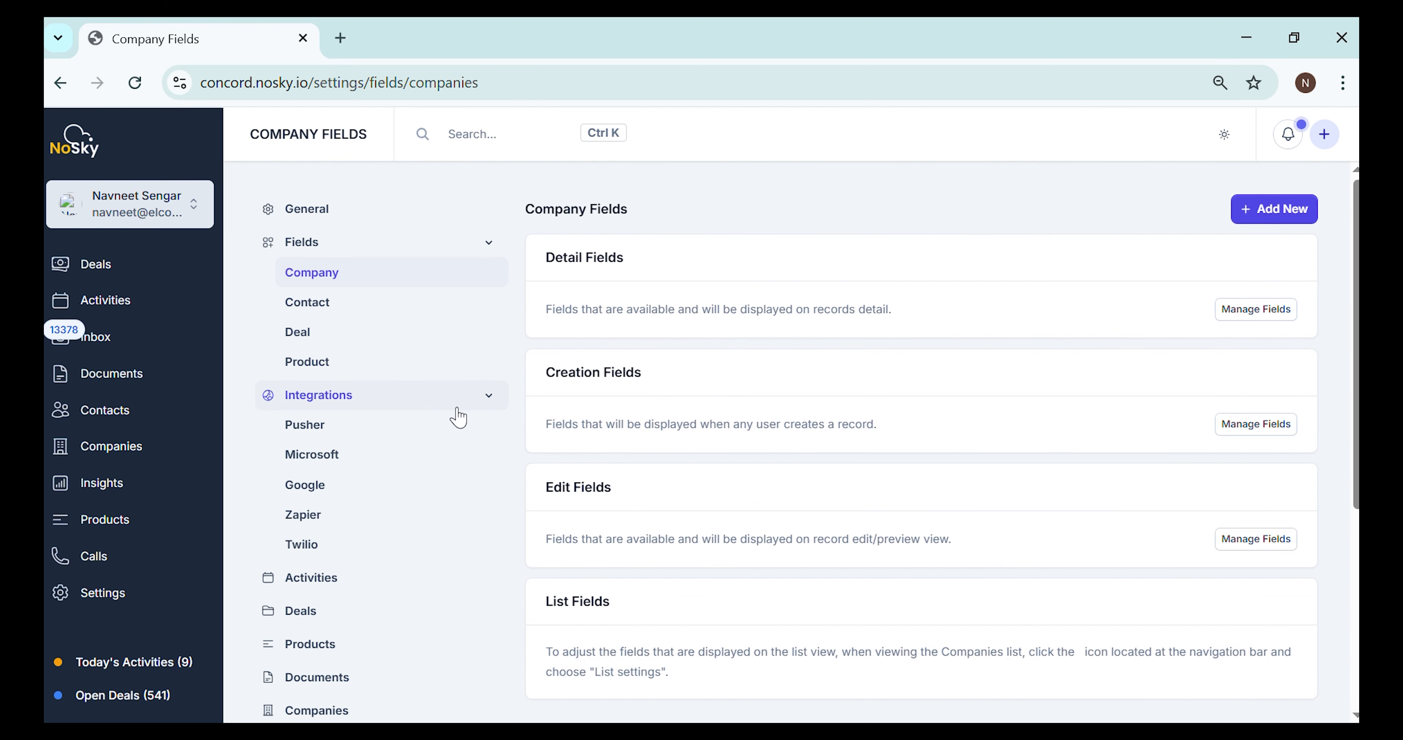
pyautogui.click(420, 432)
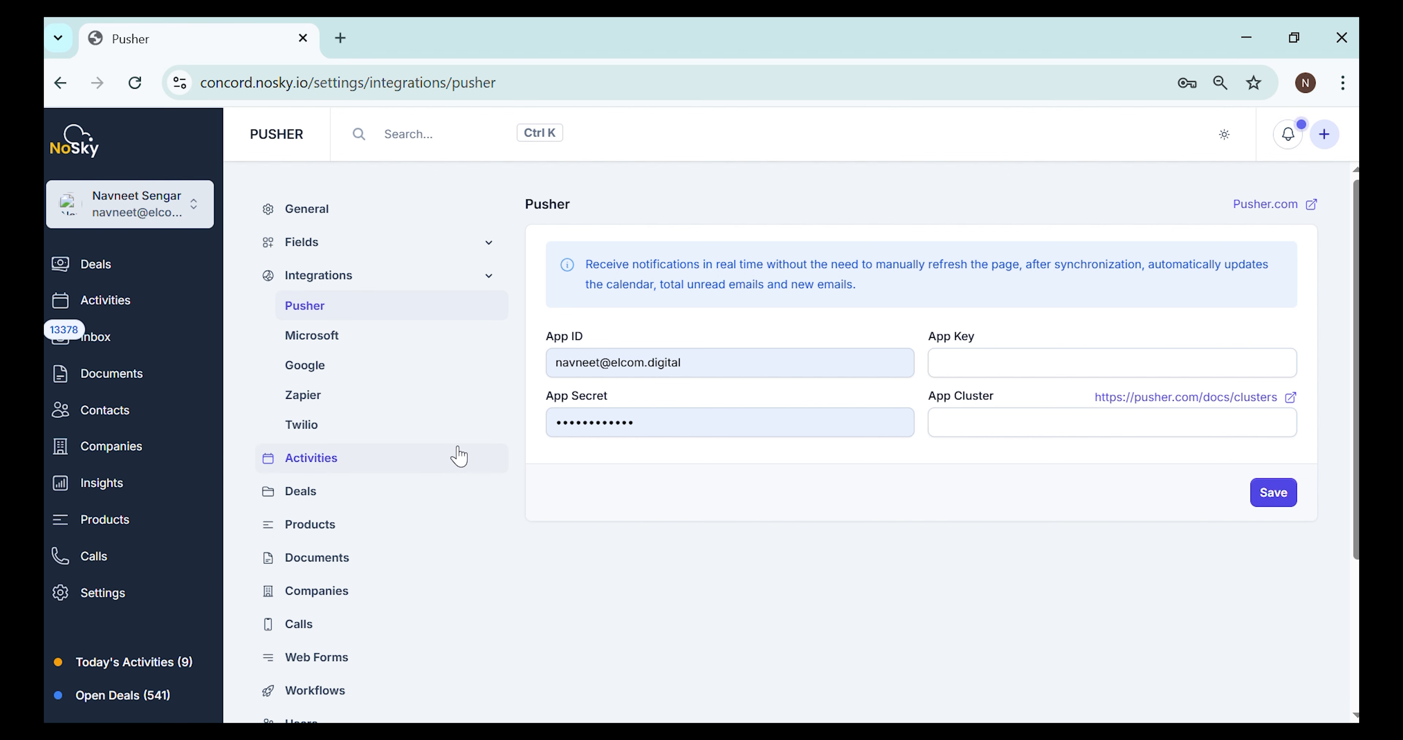
# Look over the Activities settings and the Deals settings pipeline list
pyautogui.click(433, 457)
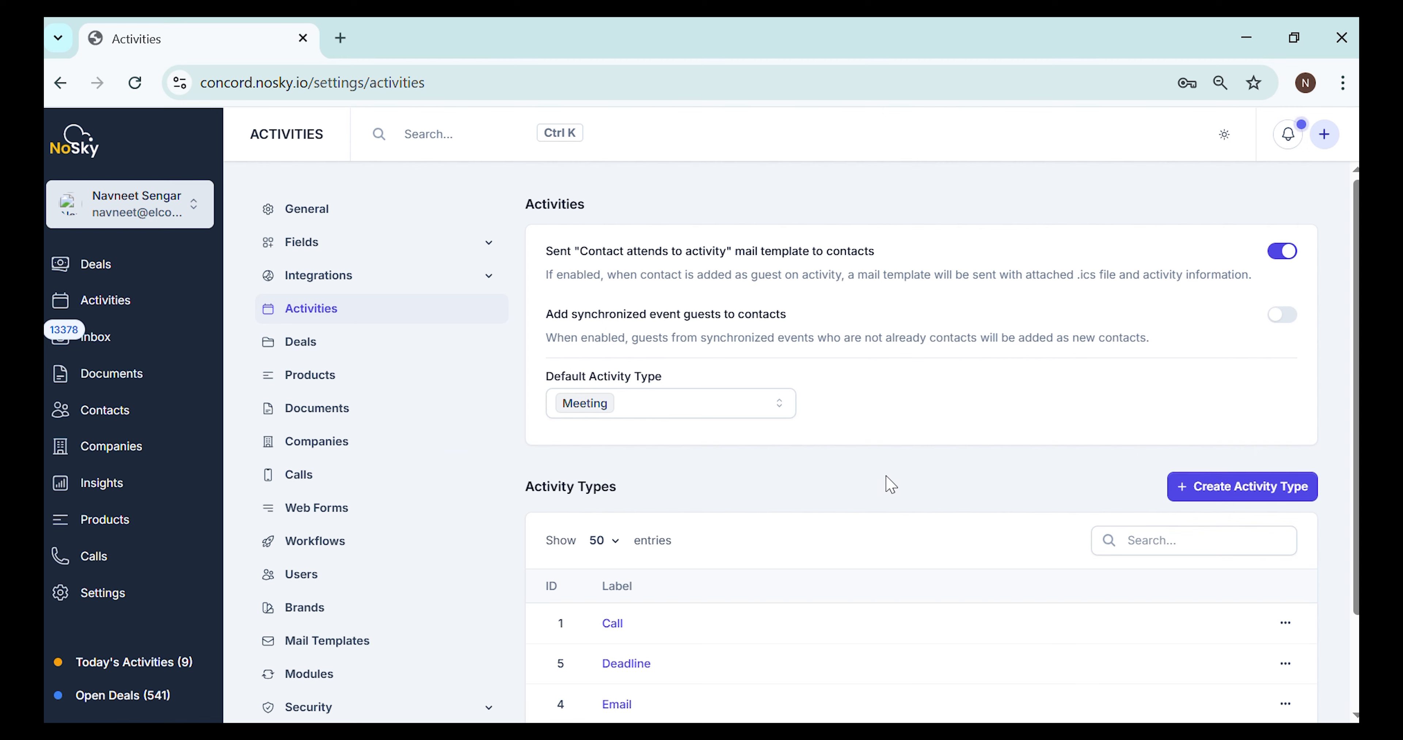
pyautogui.scroll(-2, 888, 483)
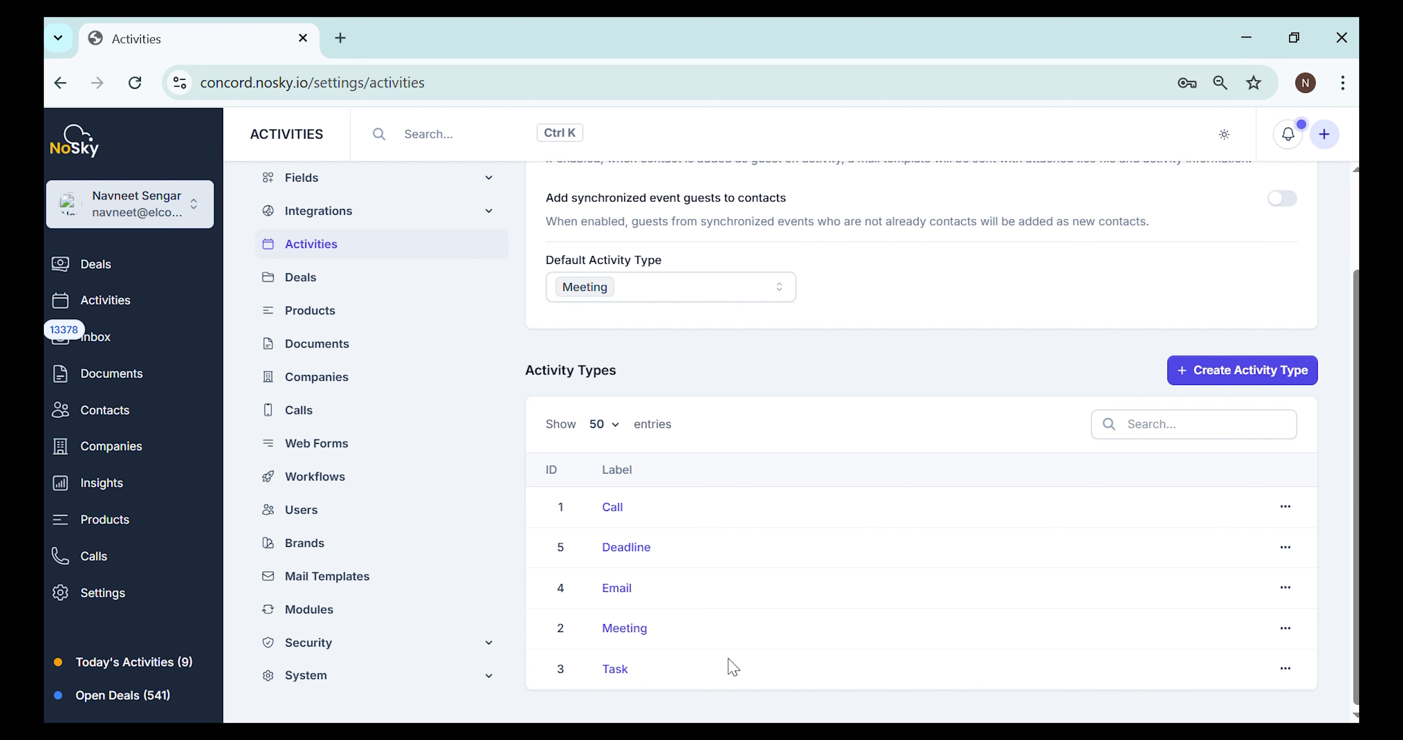
pyautogui.click(388, 276)
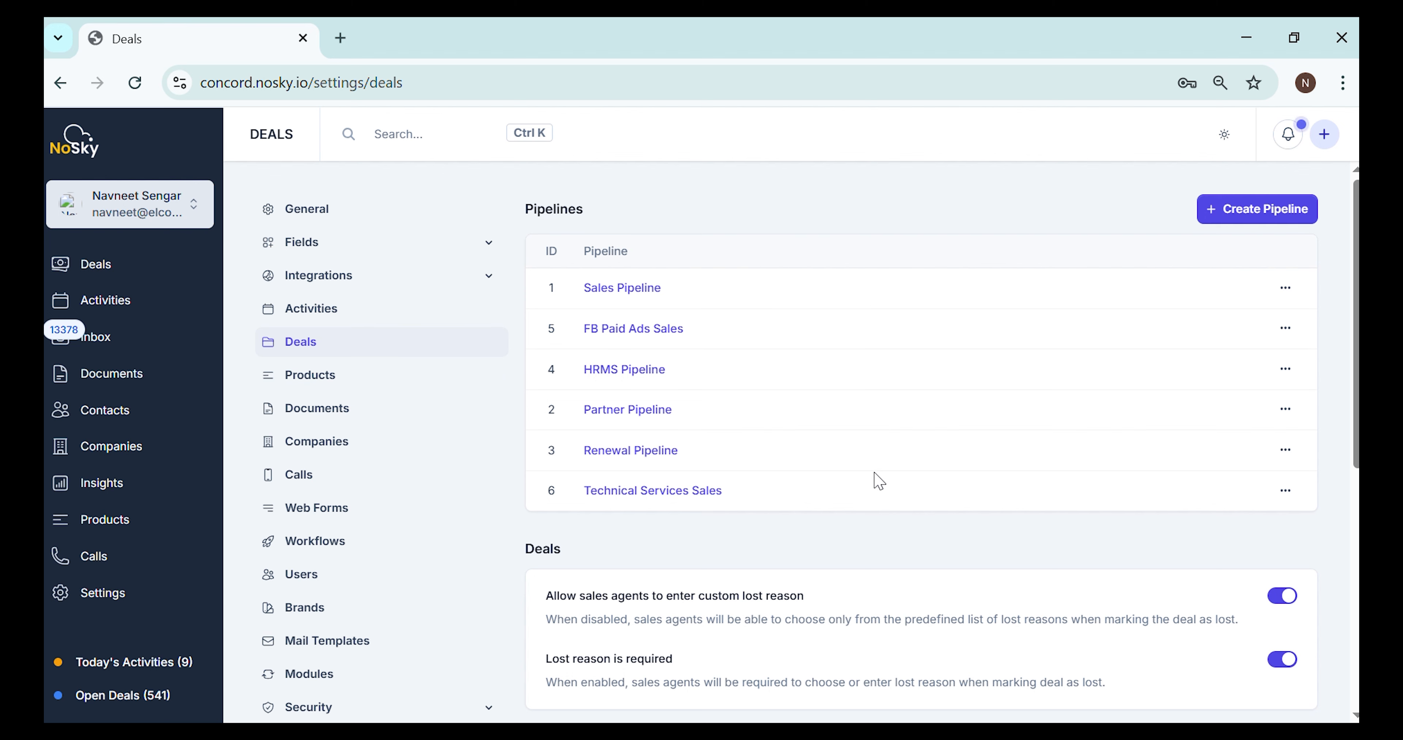
pyautogui.scroll(-2, 877, 486)
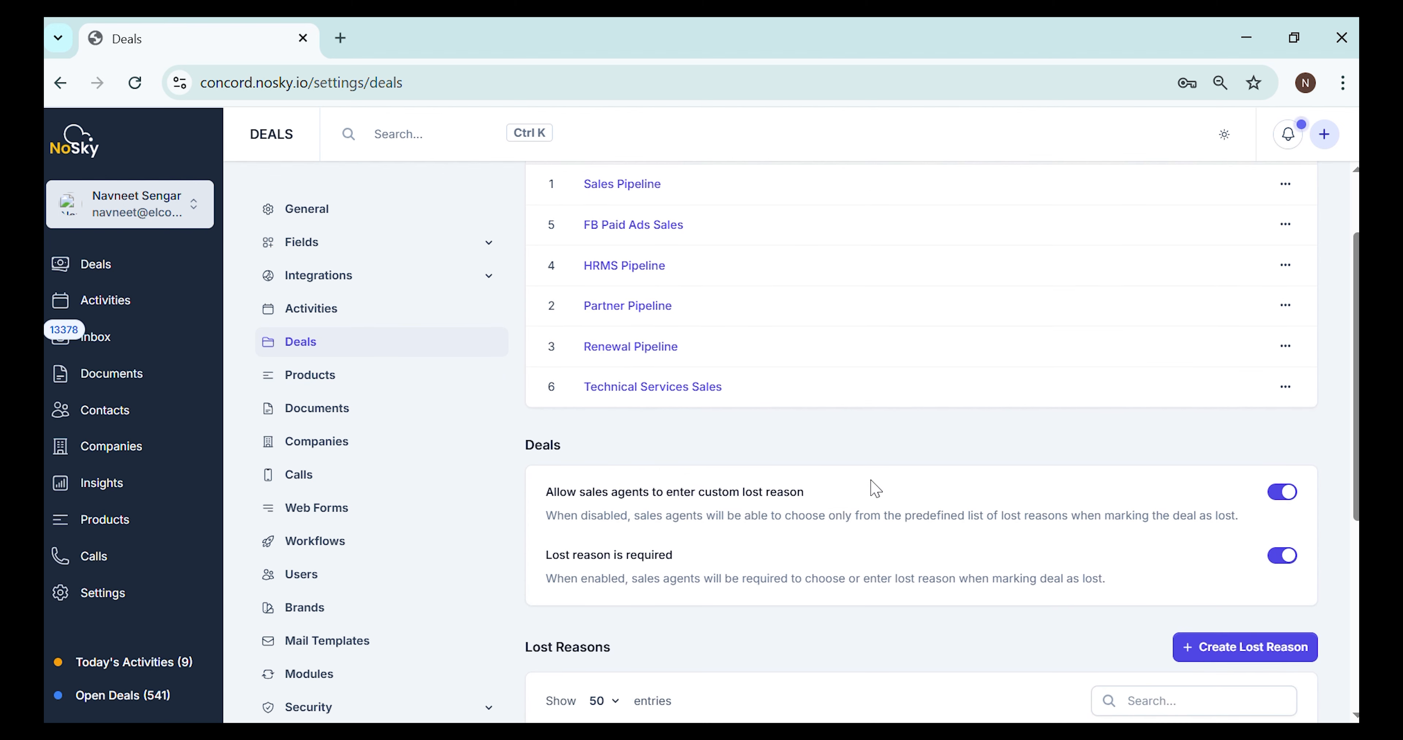
# Open the Technical Services Sales pipeline, then the Products settings with GST at 18.000
pyautogui.click(686, 388)
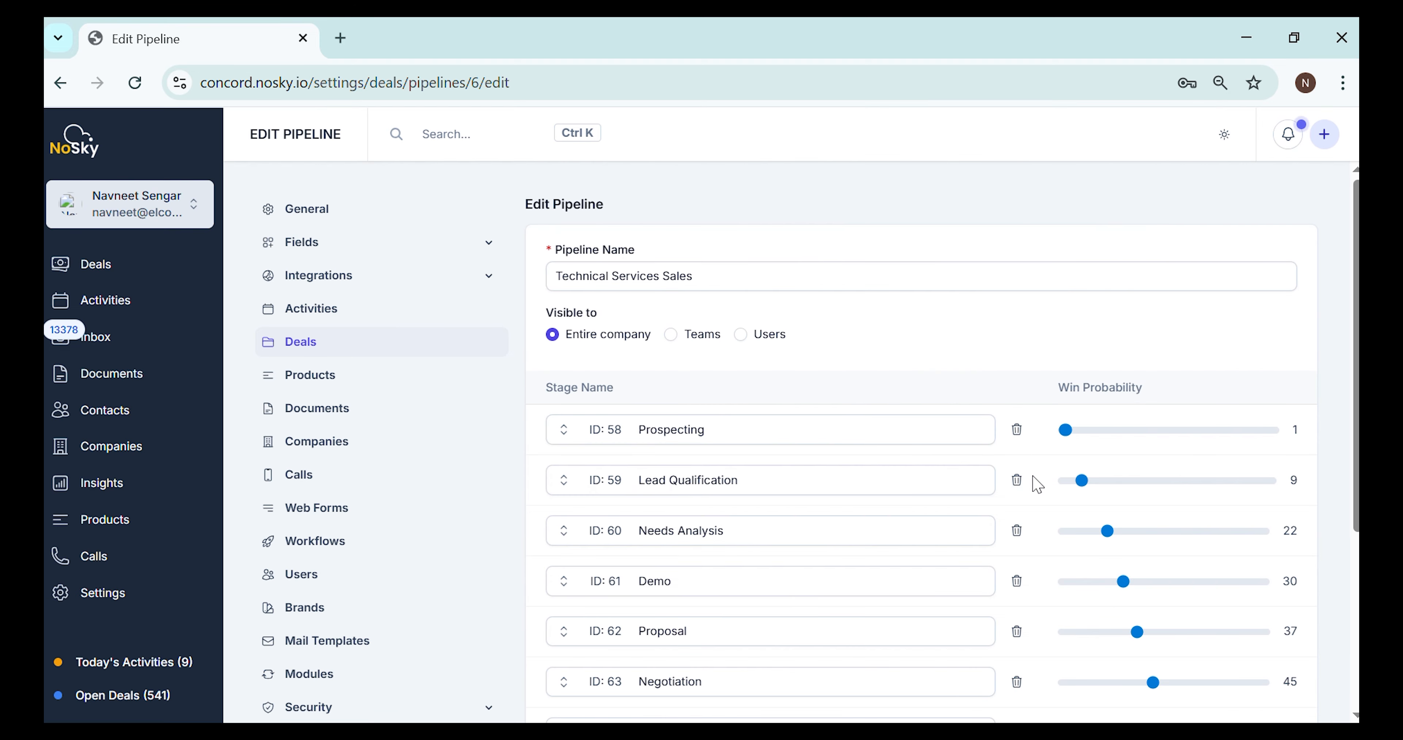
pyautogui.scroll(-2, 1038, 484)
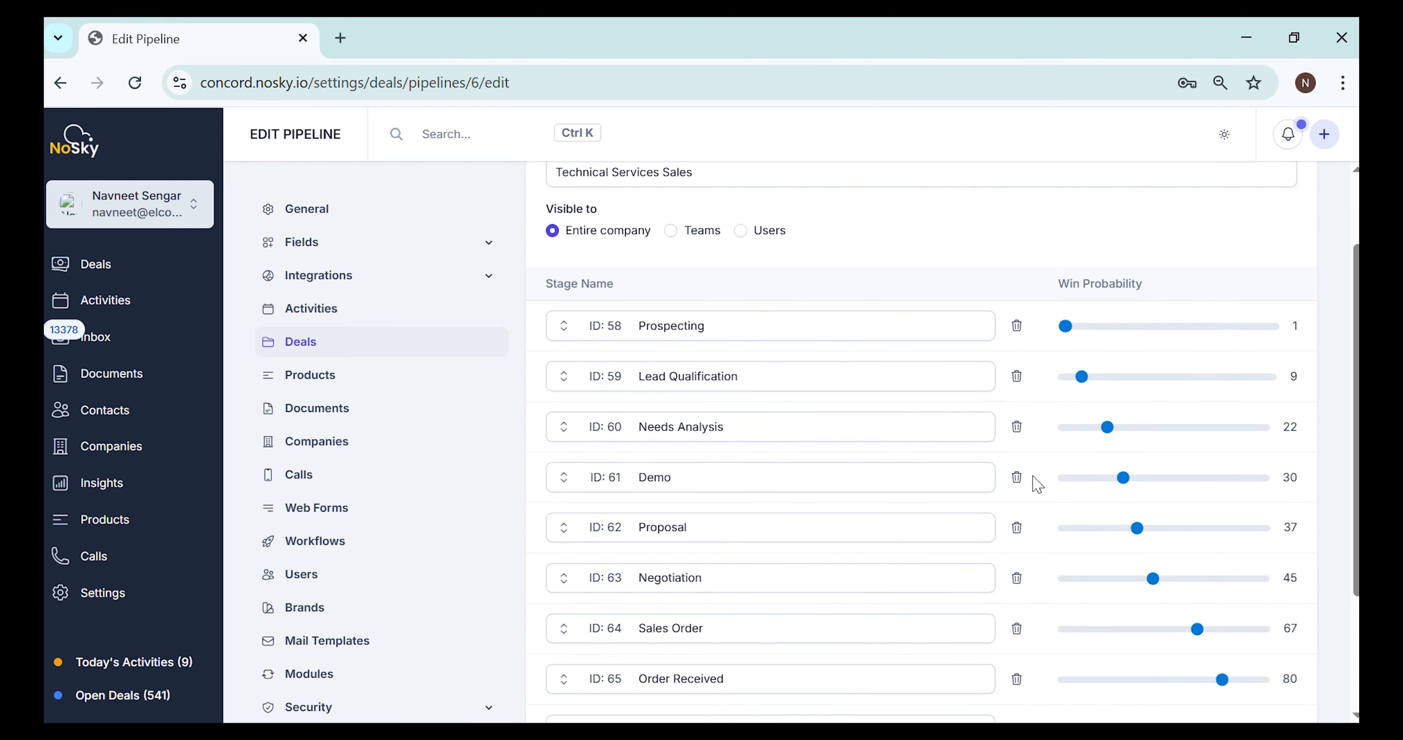
pyautogui.scroll(-3, 1037, 485)
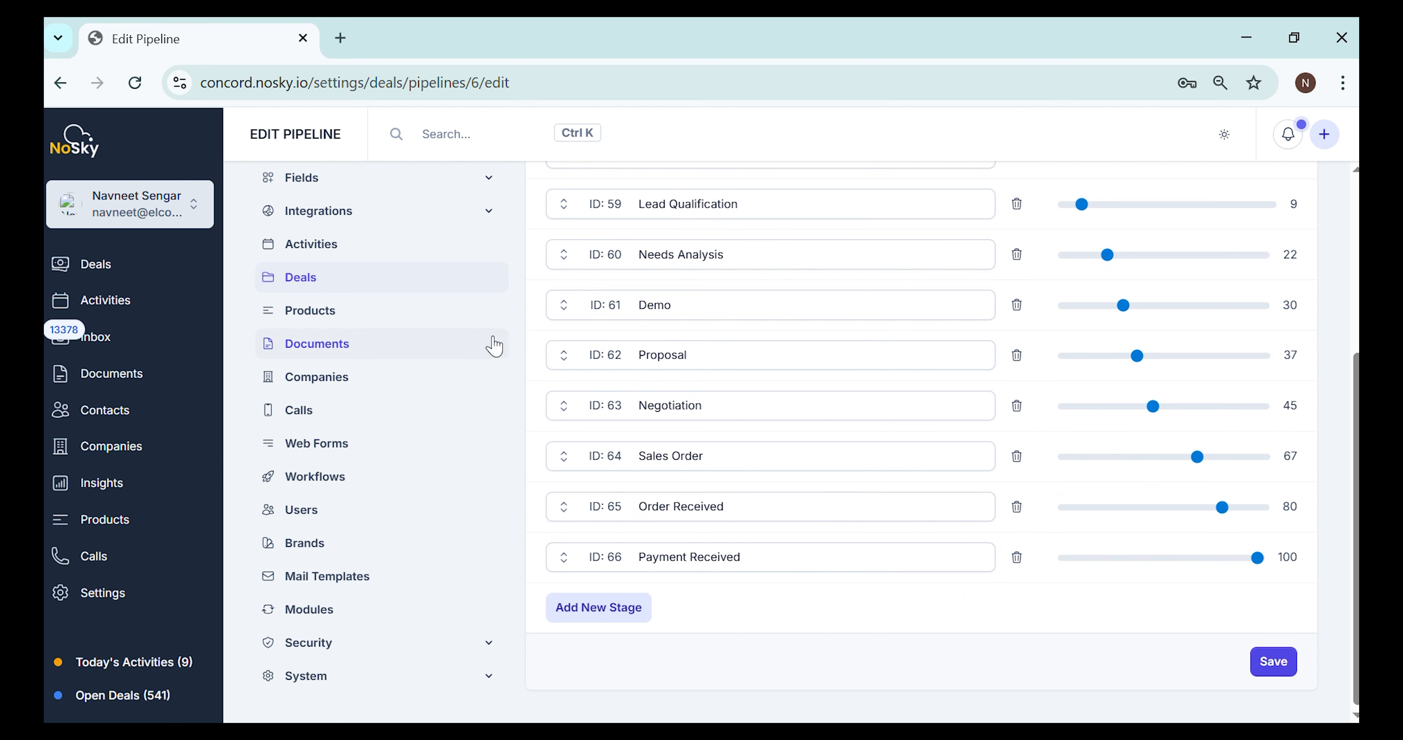
pyautogui.click(457, 325)
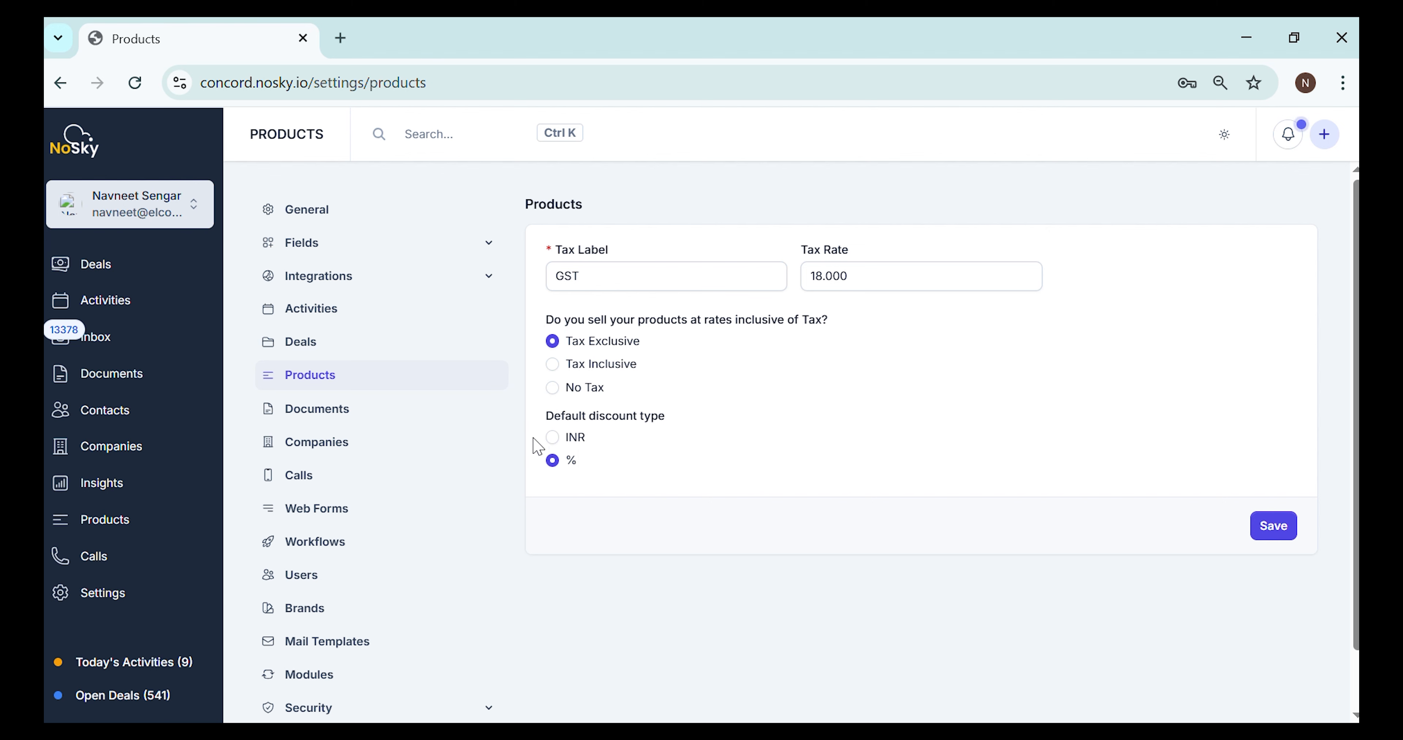
# Browse the Documents, Companies and Call outcomes settings, ending on Web Forms with Lead Intake at 301 submissions
pyautogui.click(414, 411)
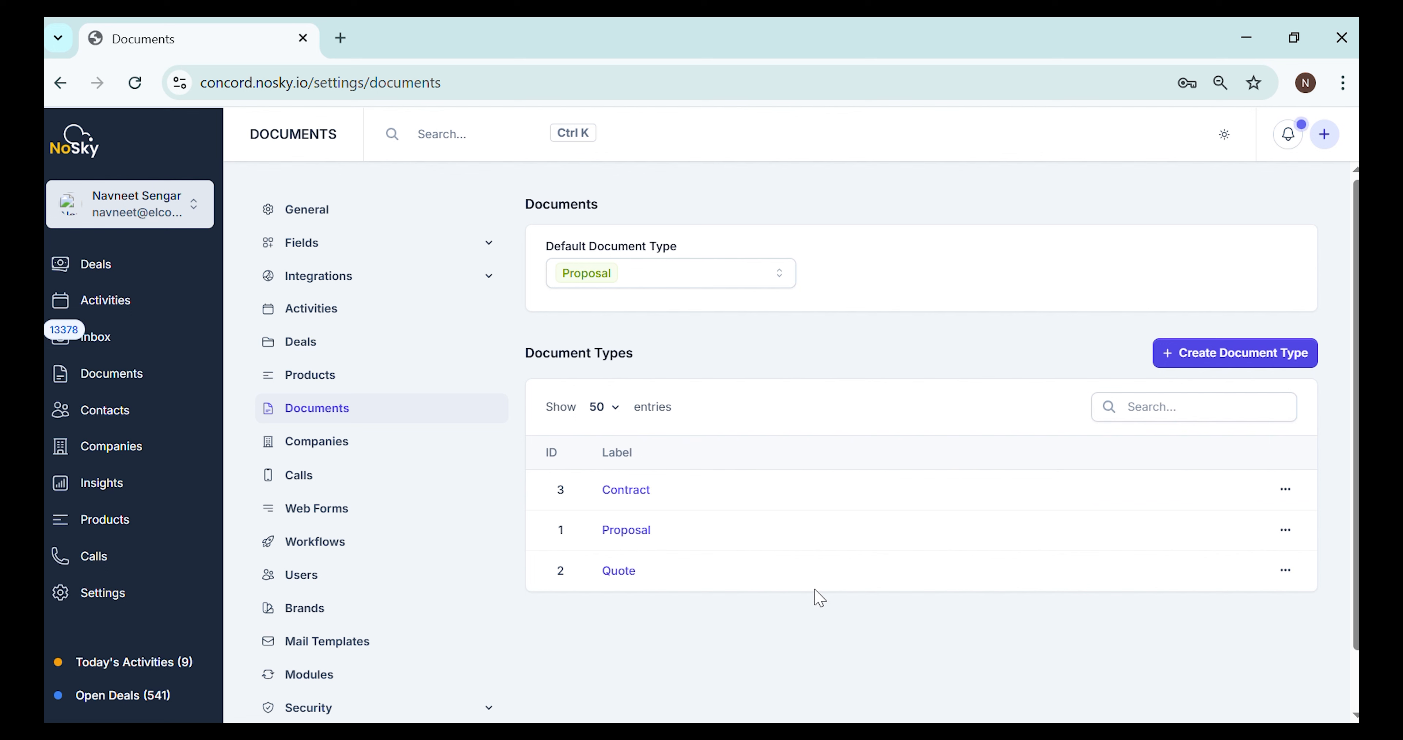
pyautogui.click(456, 455)
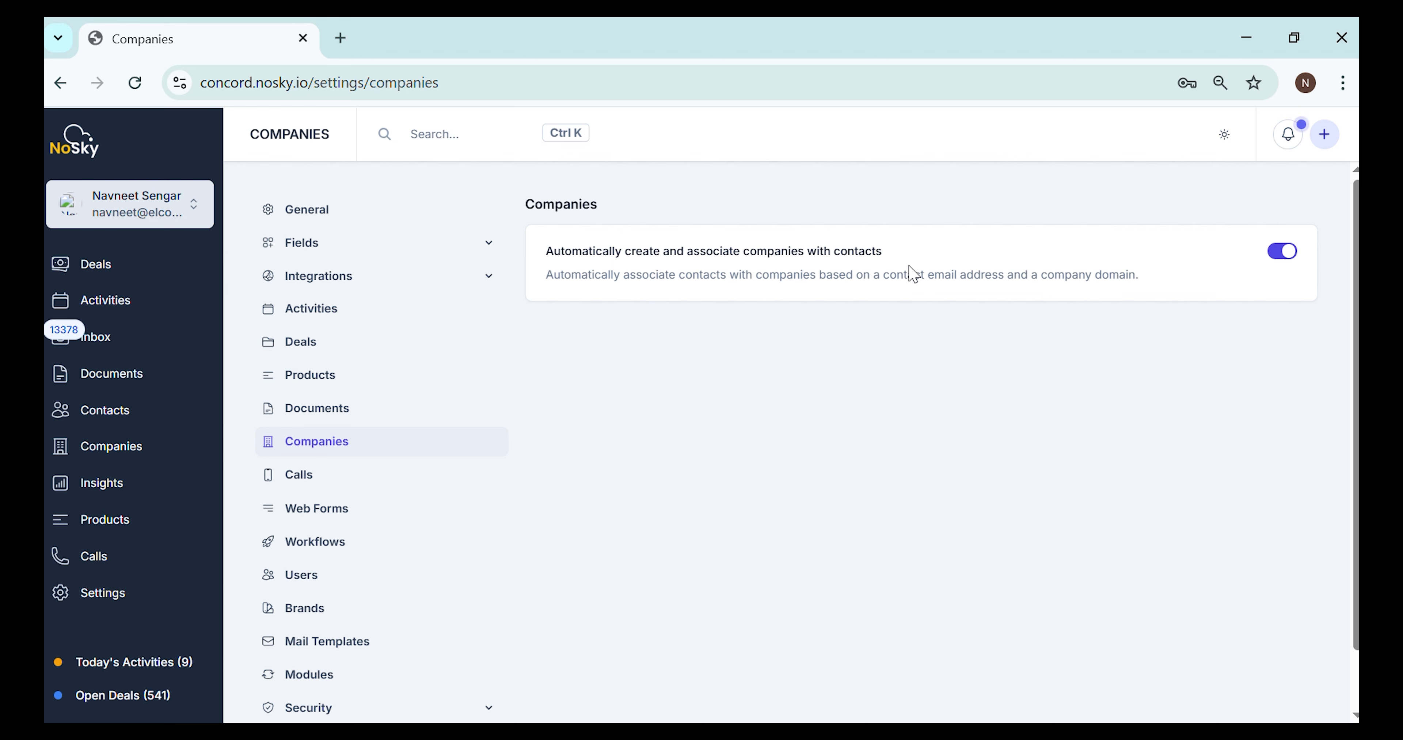
pyautogui.click(376, 478)
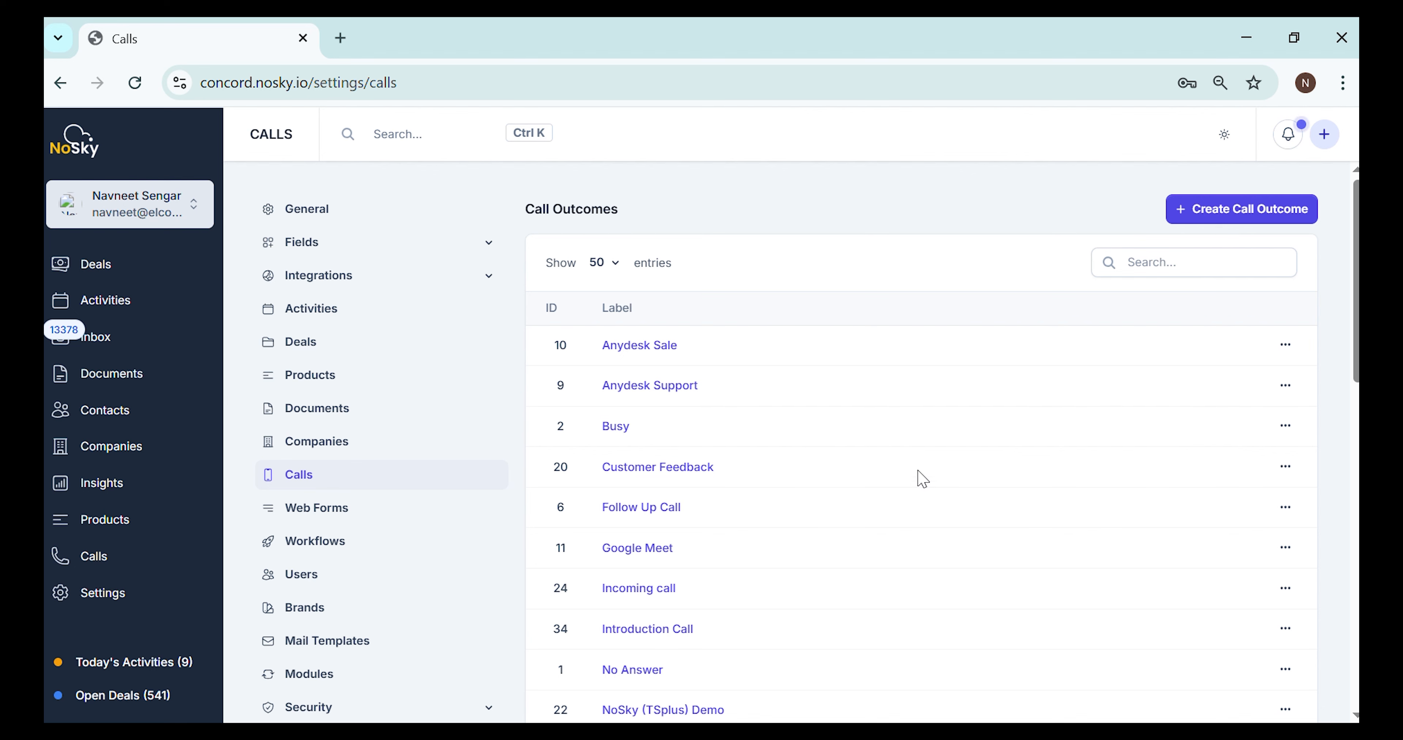
pyautogui.click(456, 514)
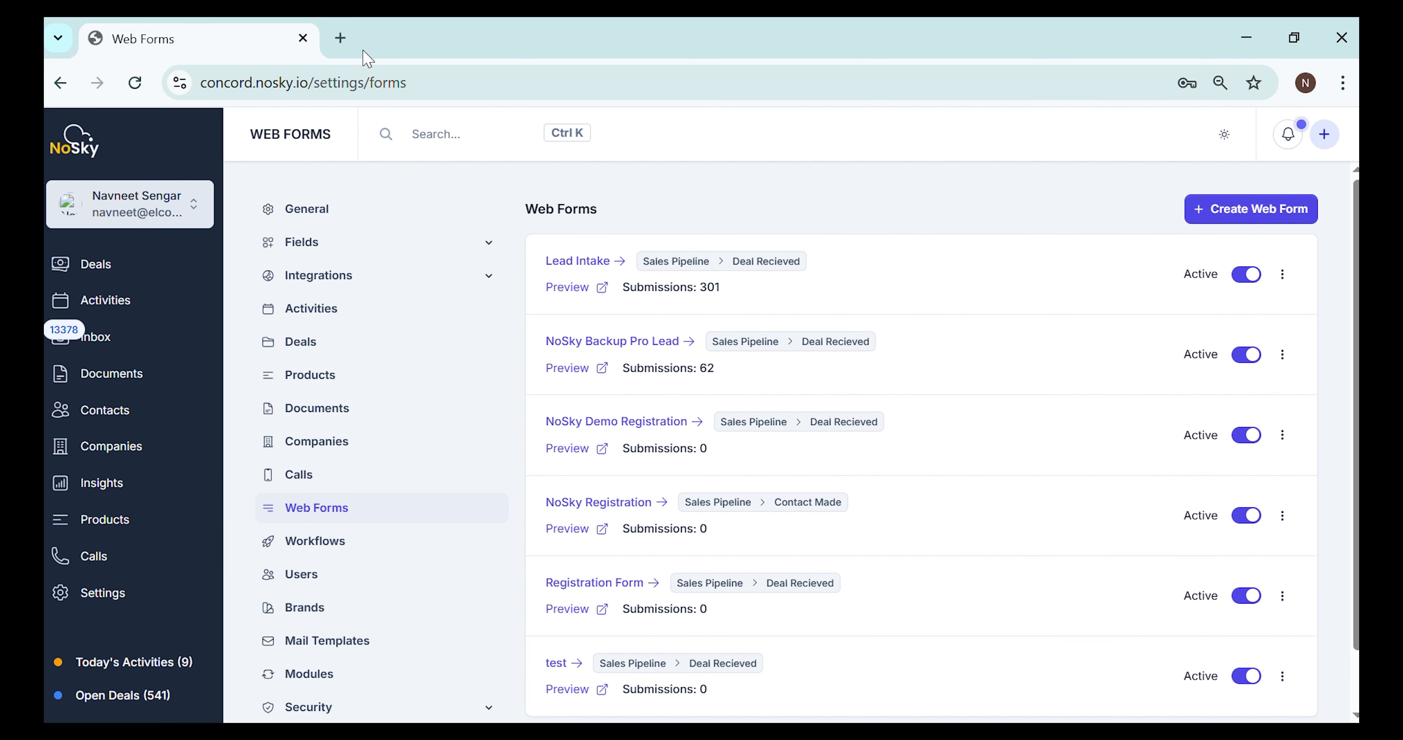
# Browse the Workflows, User management and Brands settings, ending on the Activity Reminder mail template
pyautogui.click(376, 553)
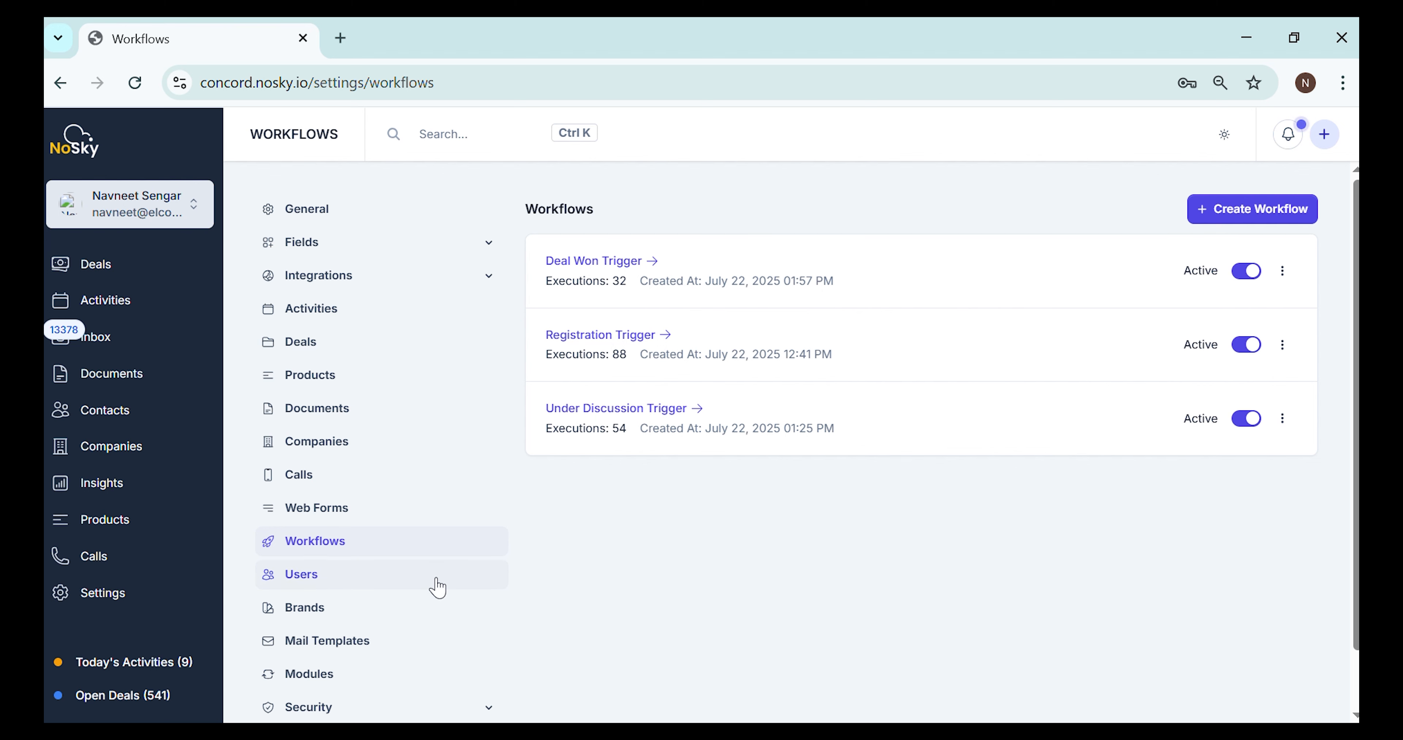
pyautogui.click(437, 588)
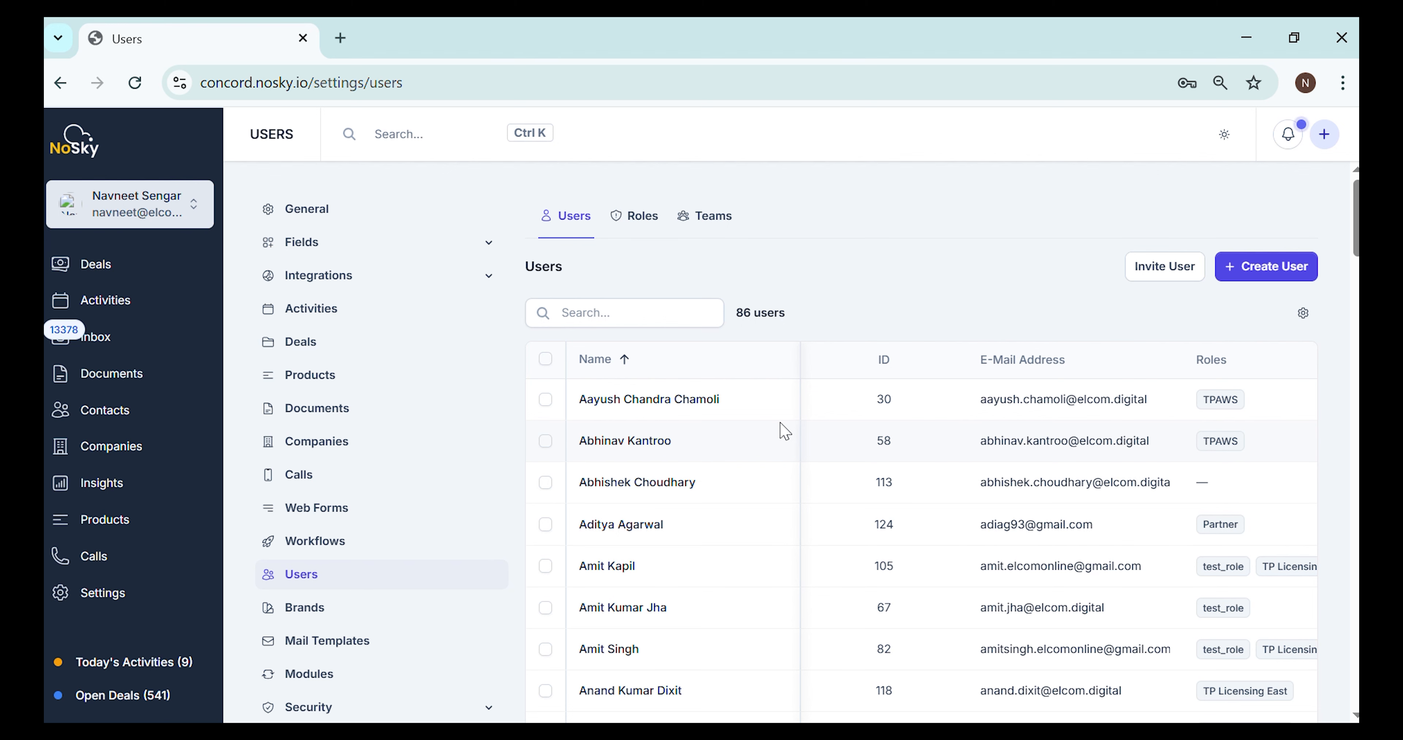
pyautogui.click(486, 611)
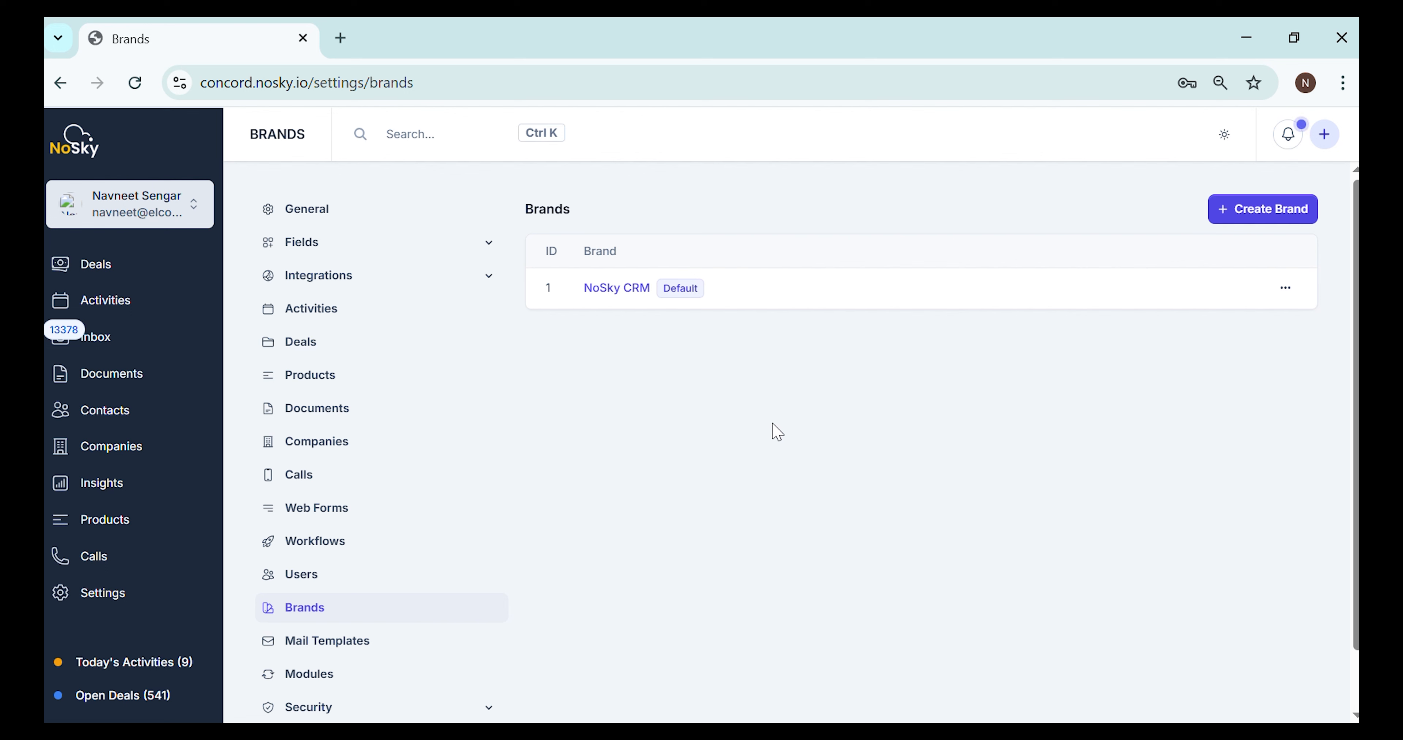
pyautogui.click(397, 638)
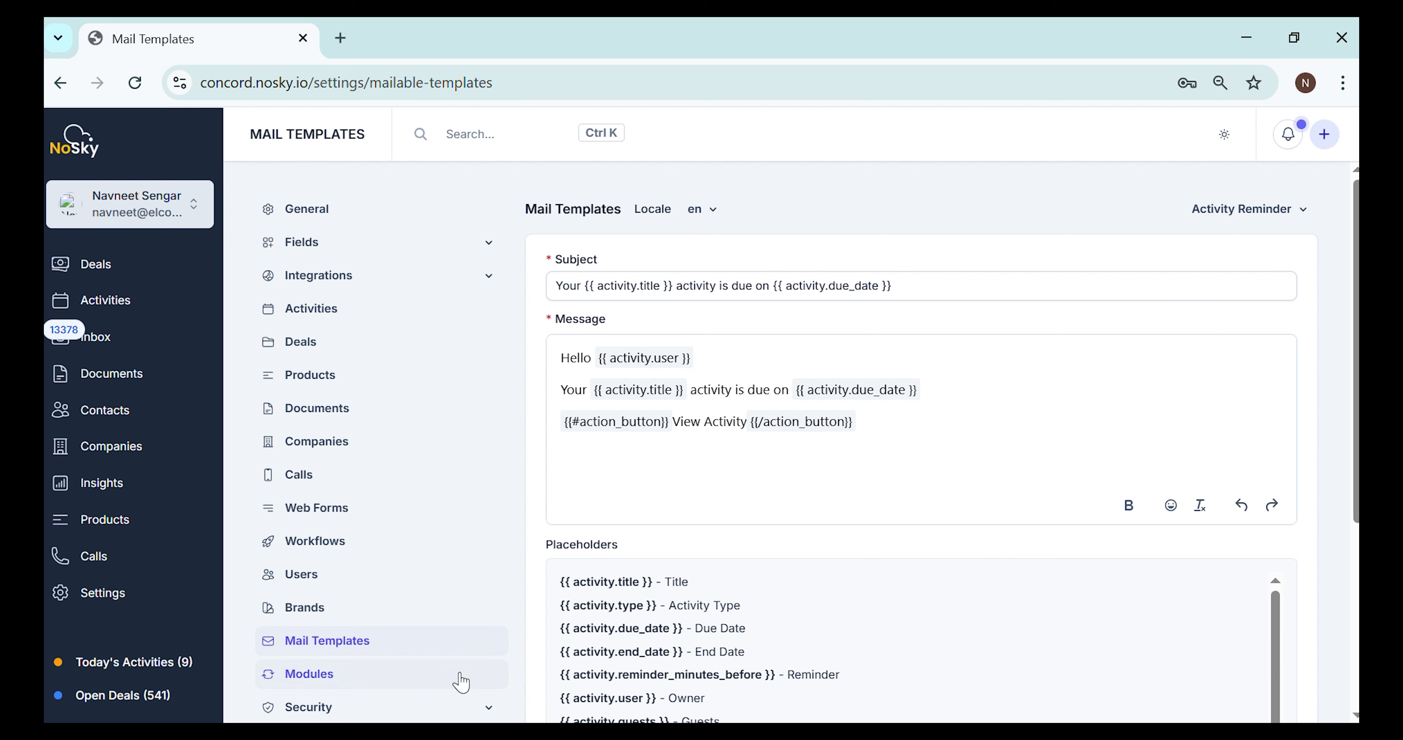
# Review the installed modules list, then collapse Security and scroll the sidebar to the System items (Update, Logs, Translator)
pyautogui.click(420, 686)
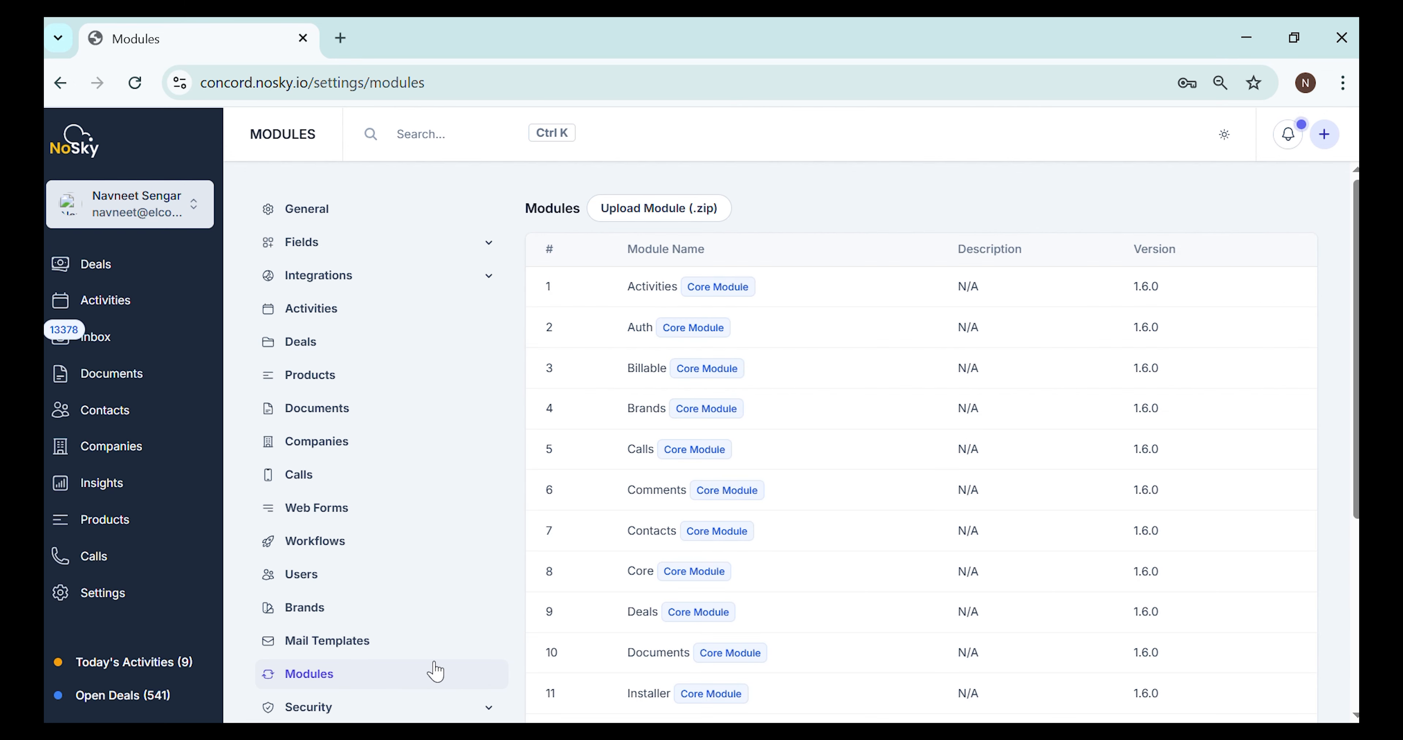
pyautogui.scroll(-2, 828, 539)
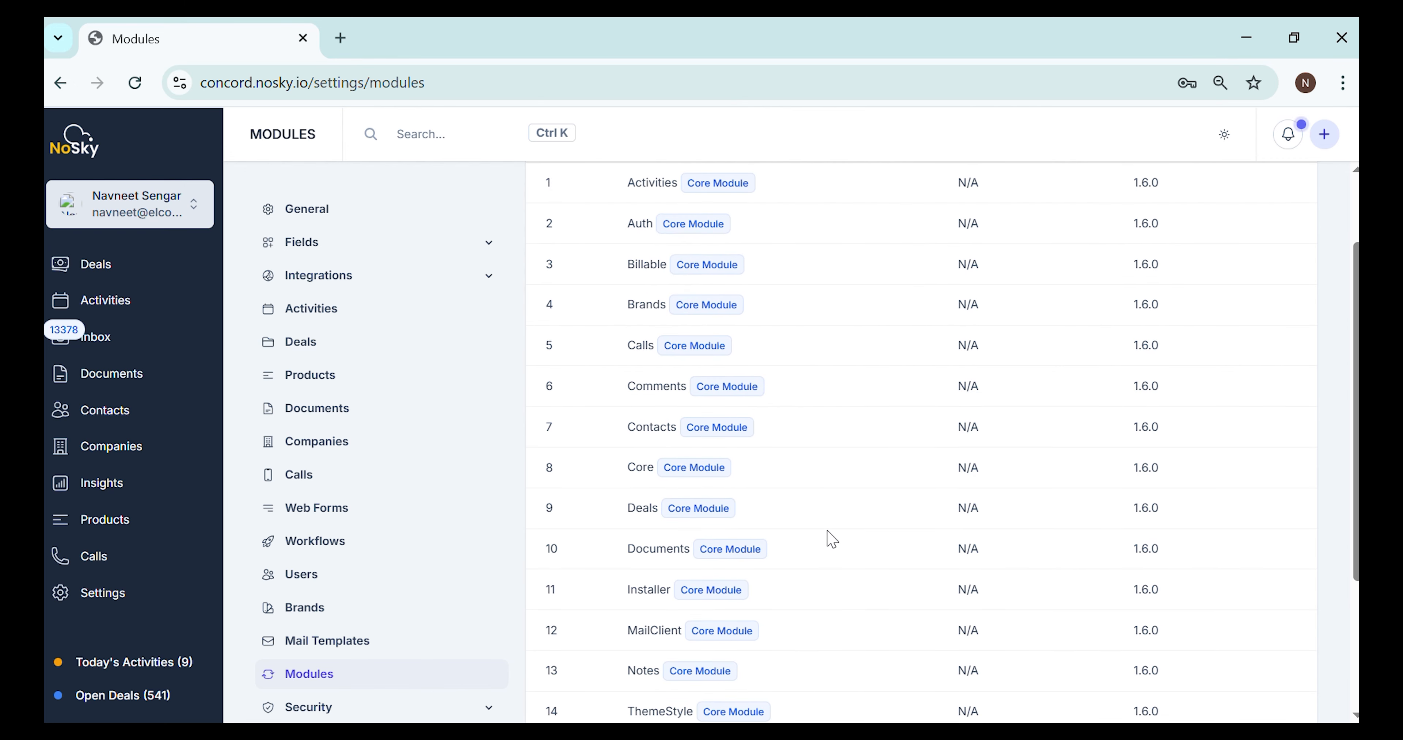
pyautogui.scroll(2, 835, 539)
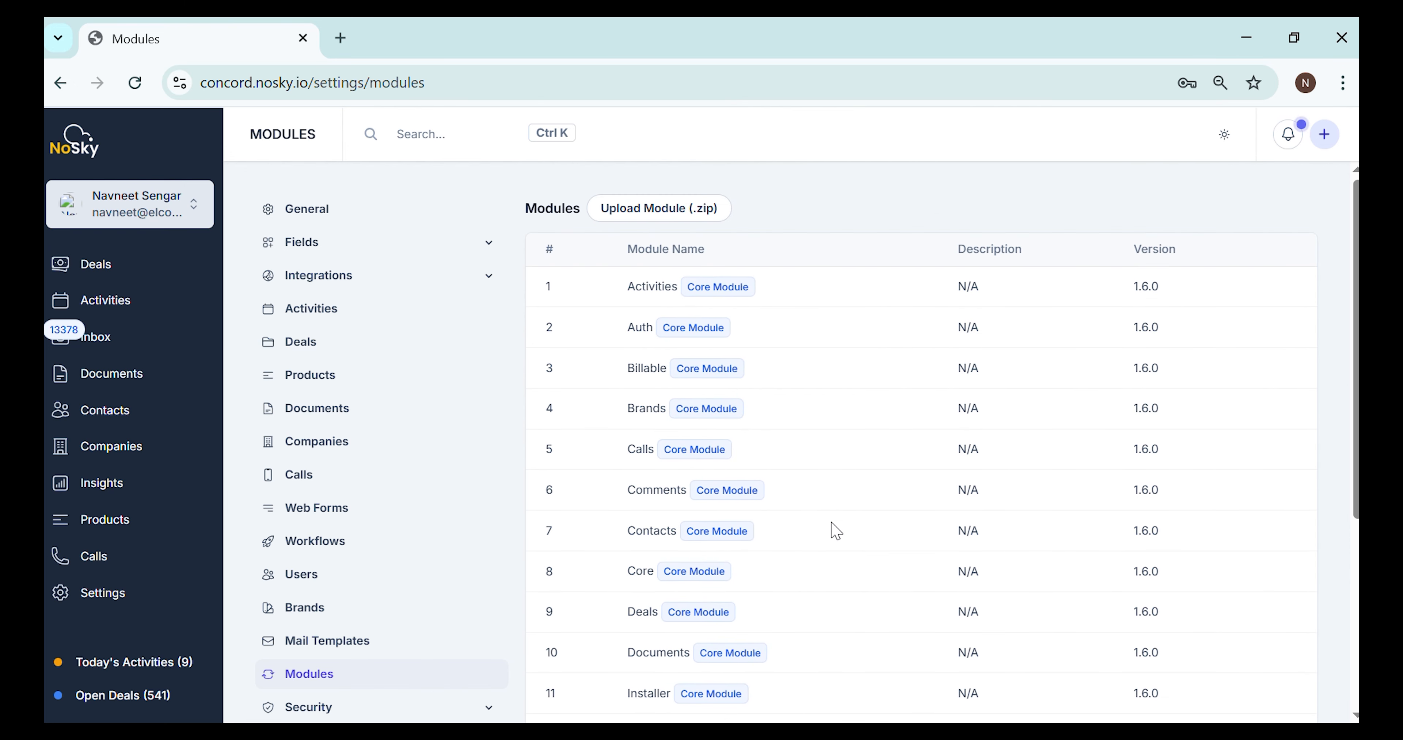
pyautogui.scroll(-2, 828, 528)
pyautogui.scroll(2, 829, 528)
pyautogui.scroll(-6, 828, 528)
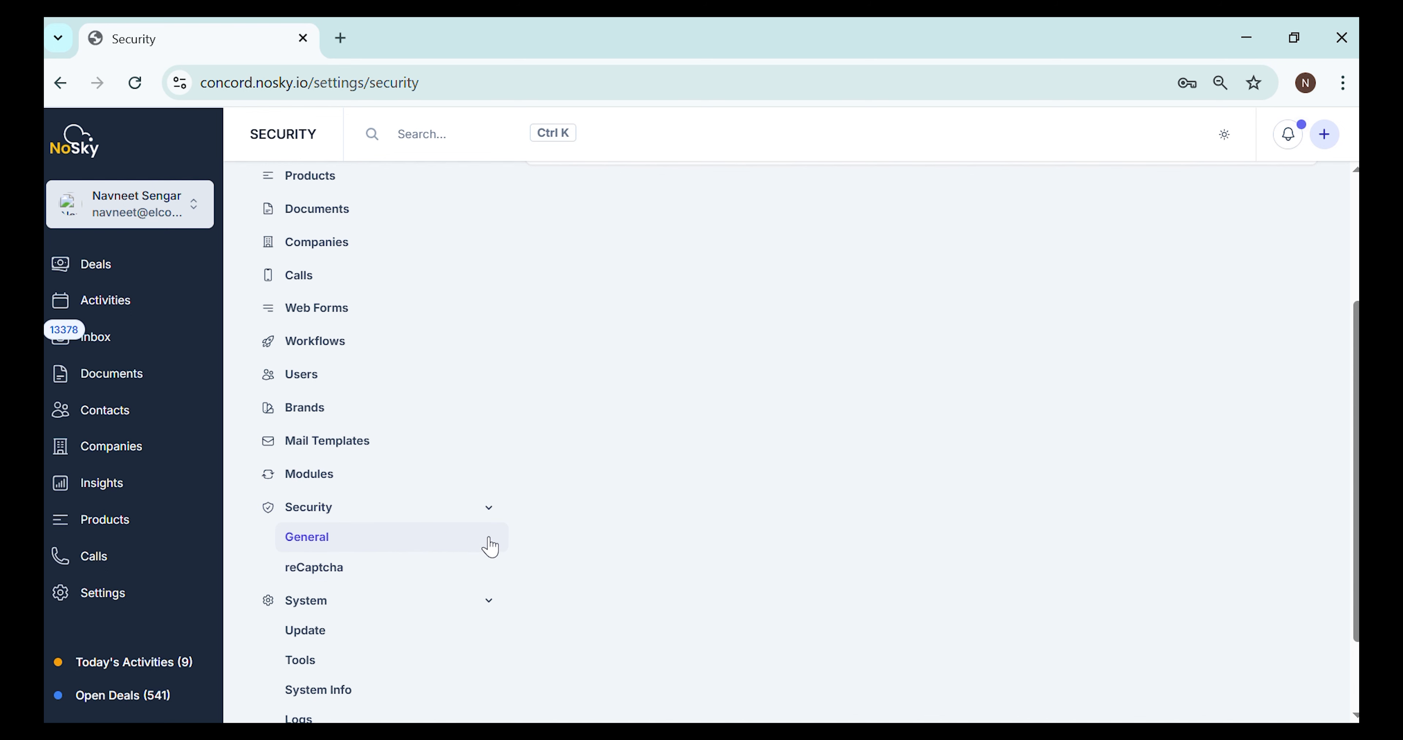
pyautogui.click(477, 512)
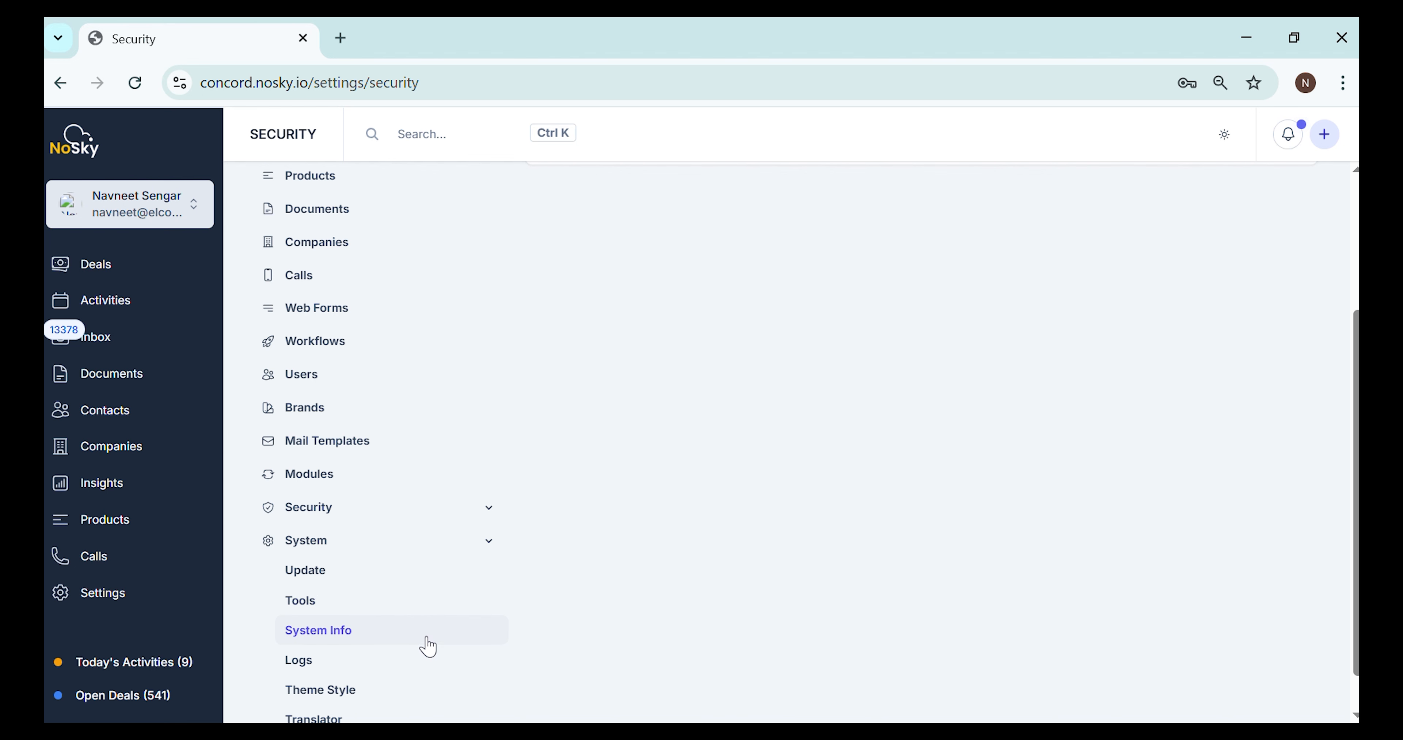
pyautogui.scroll(-1, 428, 648)
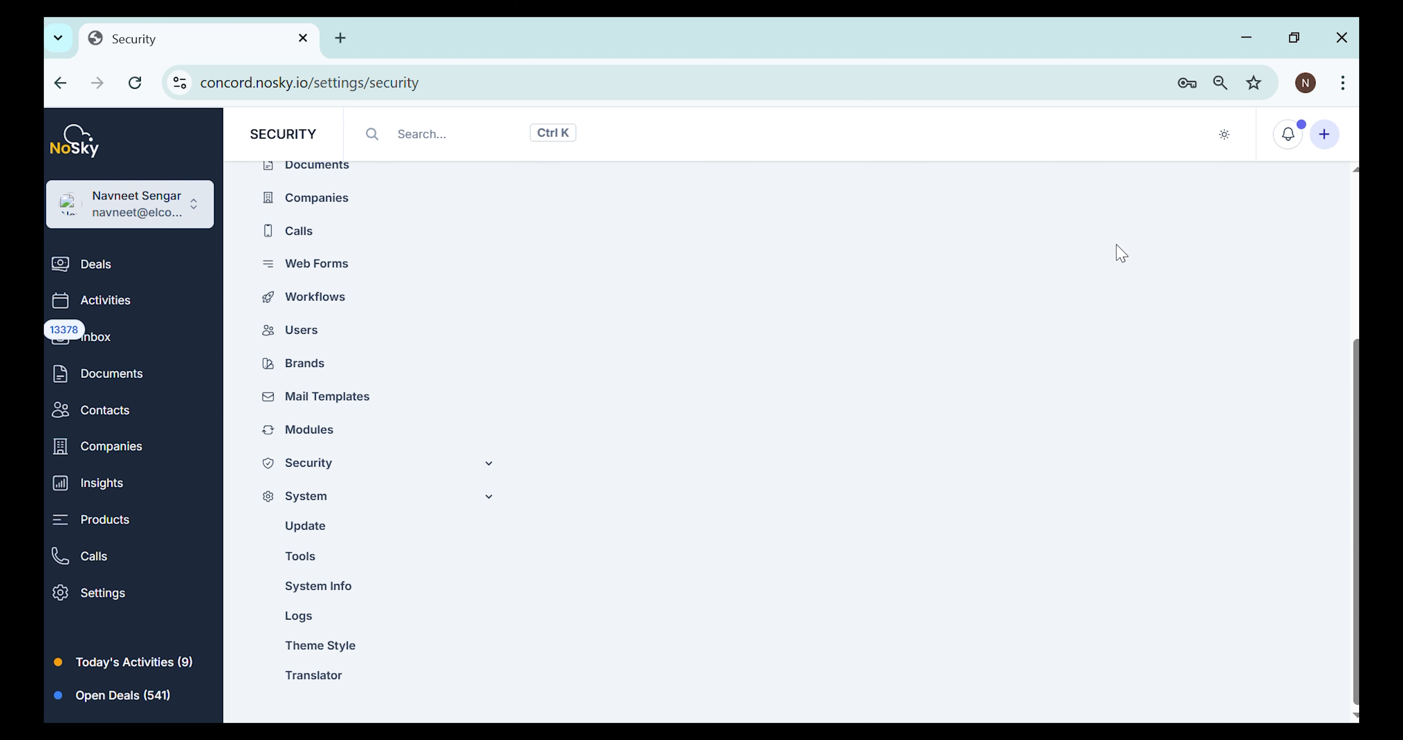
pyautogui.click(1290, 146)
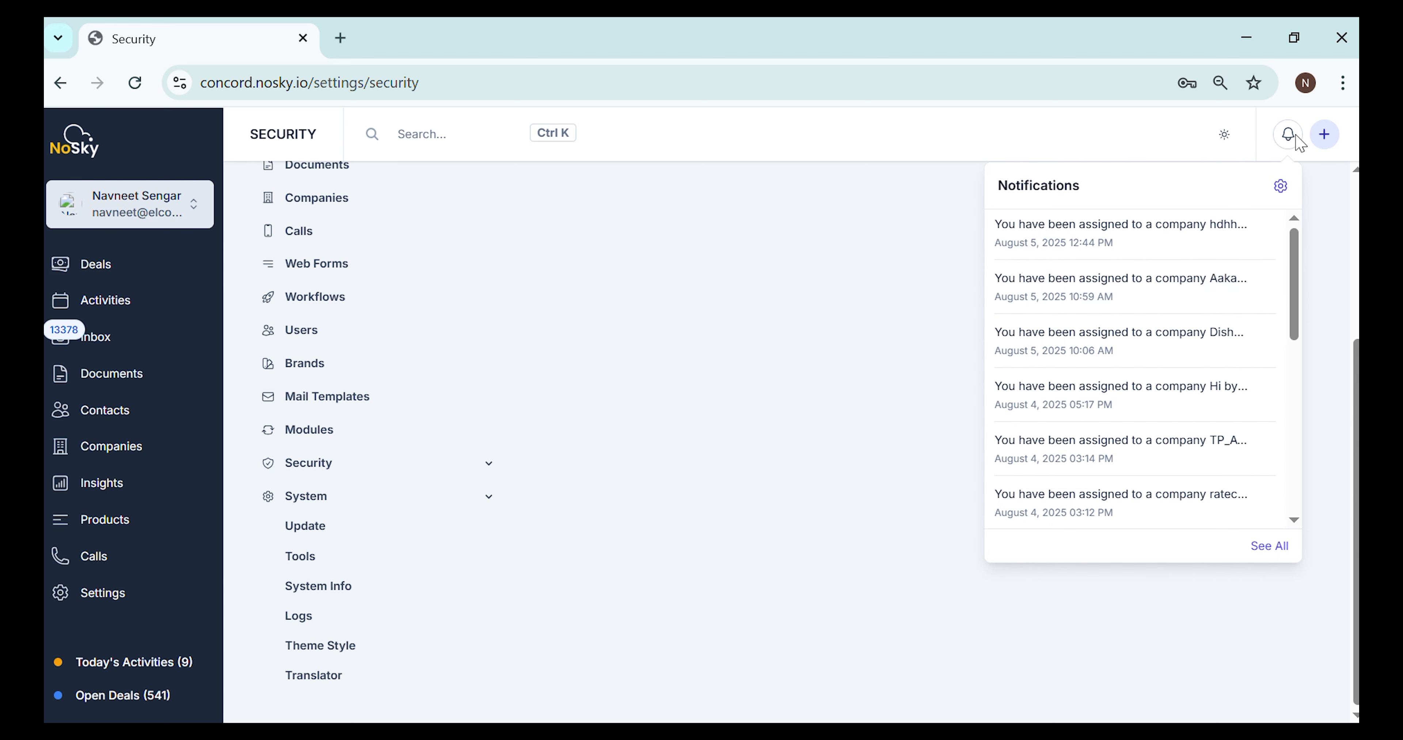
pyautogui.click(1294, 146)
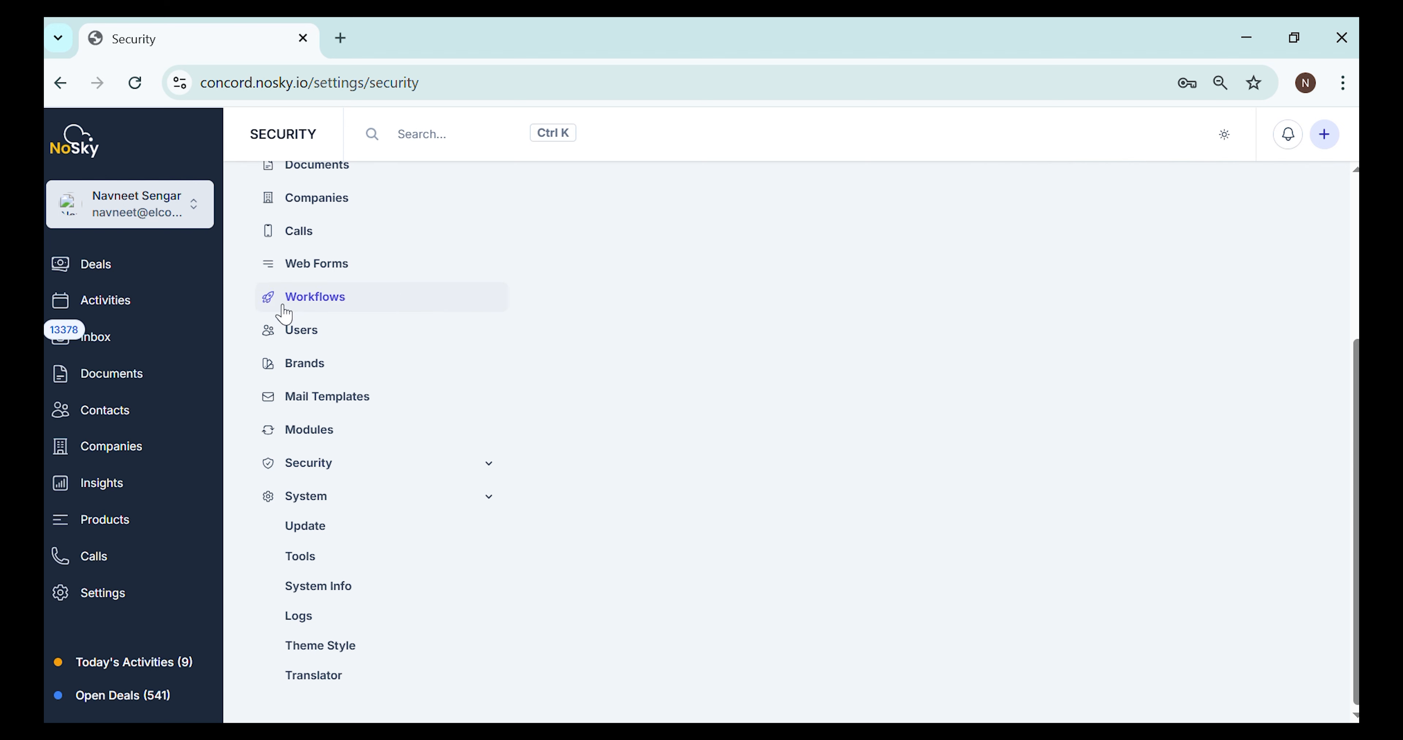